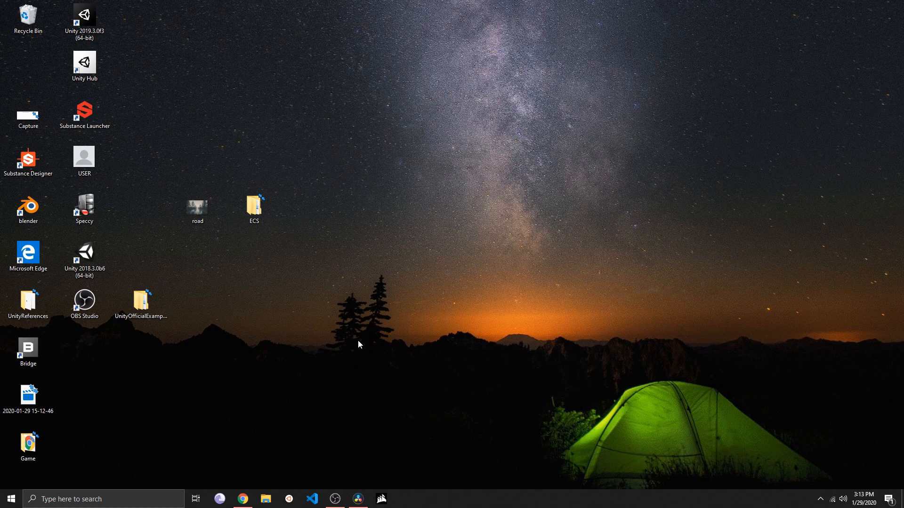
Switch to the browser and examine the published Instagram clone profile page, from its header through the photo grid
click(243, 498)
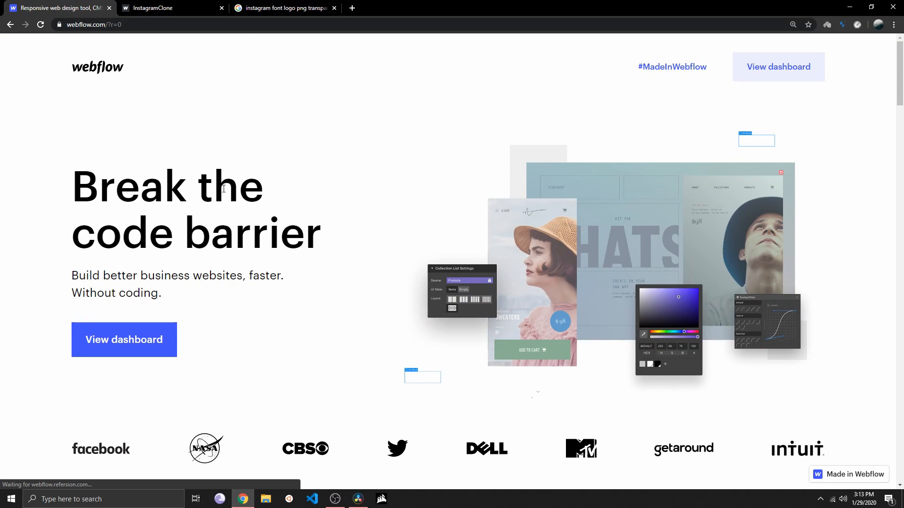
click(160, 8)
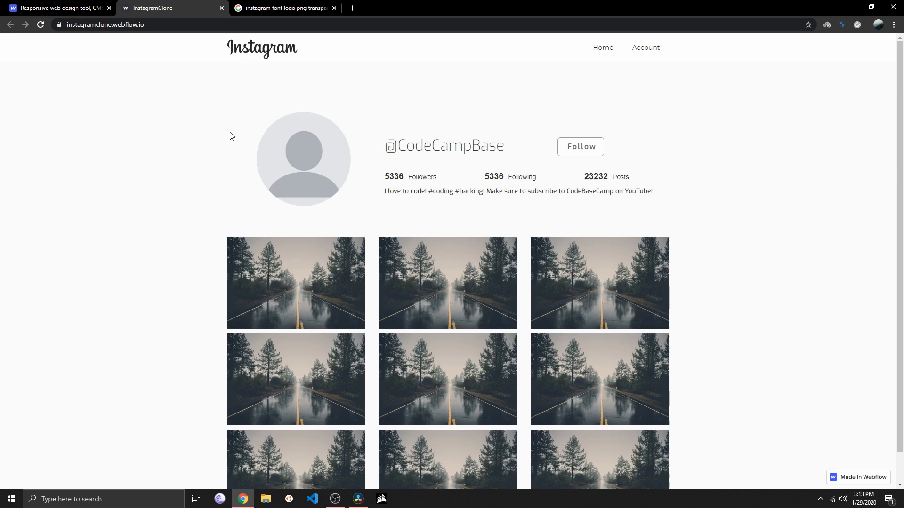
scroll(220, 156, down, 1)
scroll(224, 156, up, 1)
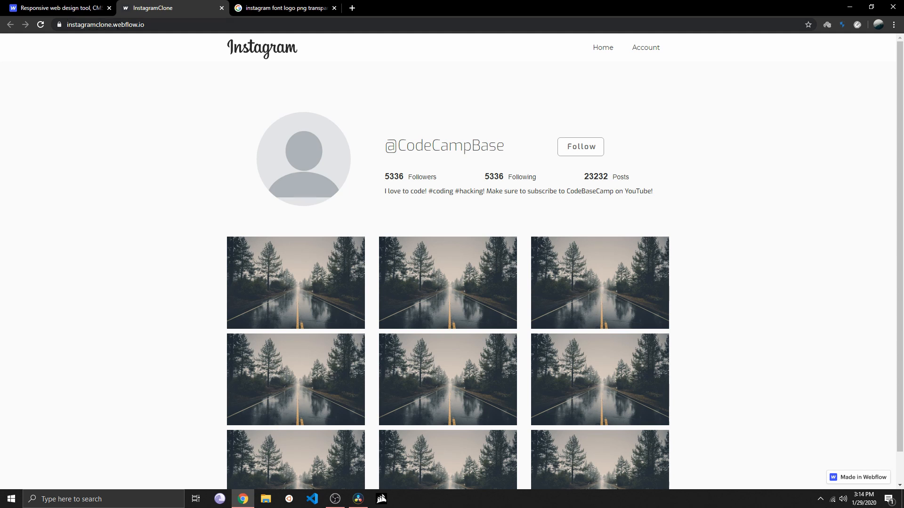
scroll(221, 155, down, 1)
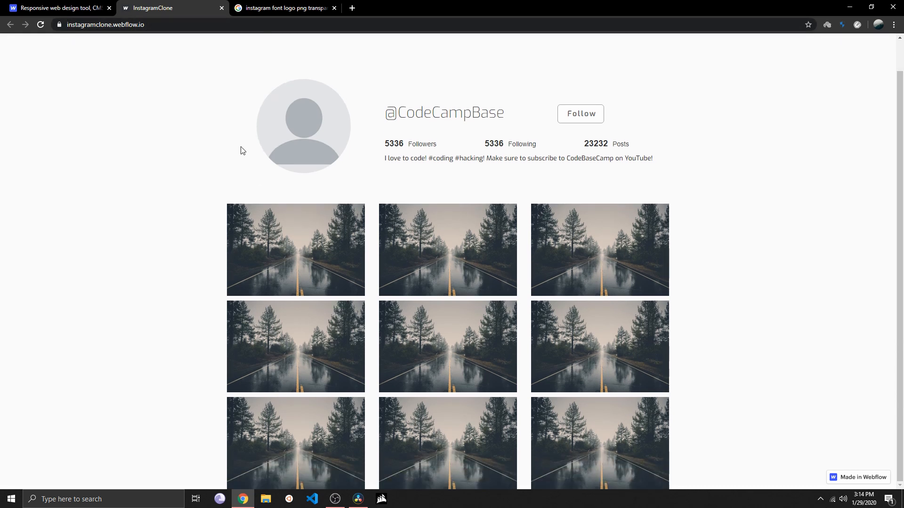
scroll(229, 222, up, 1)
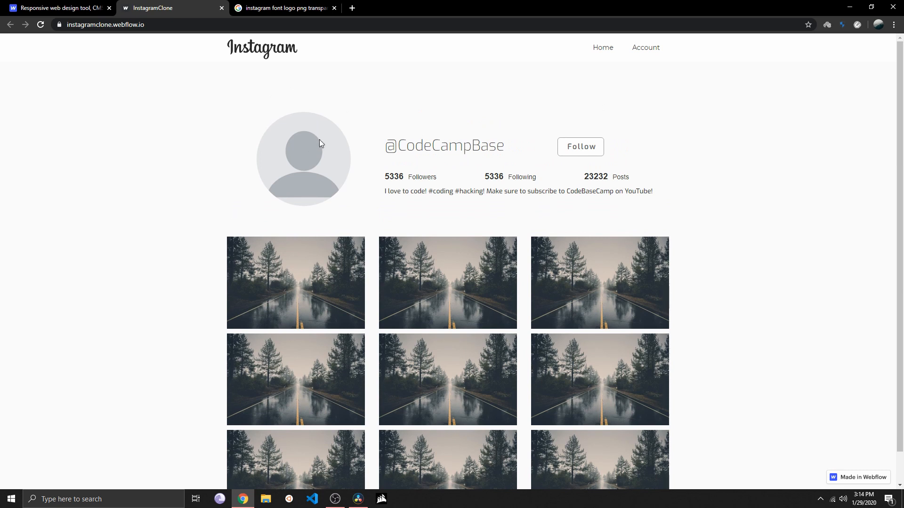
scroll(348, 185, down, 1)
scroll(348, 184, up, 1)
scroll(291, 228, down, 1)
scroll(328, 260, up, 1)
Check how the Instagram clone page adapts to a resized browser window, then maximize the window again
click(871, 6)
mouse_move(874, 73)
mouse_down()
mouse_move(480, 80)
mouse_move(772, 86)
mouse_move(892, 77)
mouse_move(485, 72)
mouse_move(890, 71)
mouse_up()
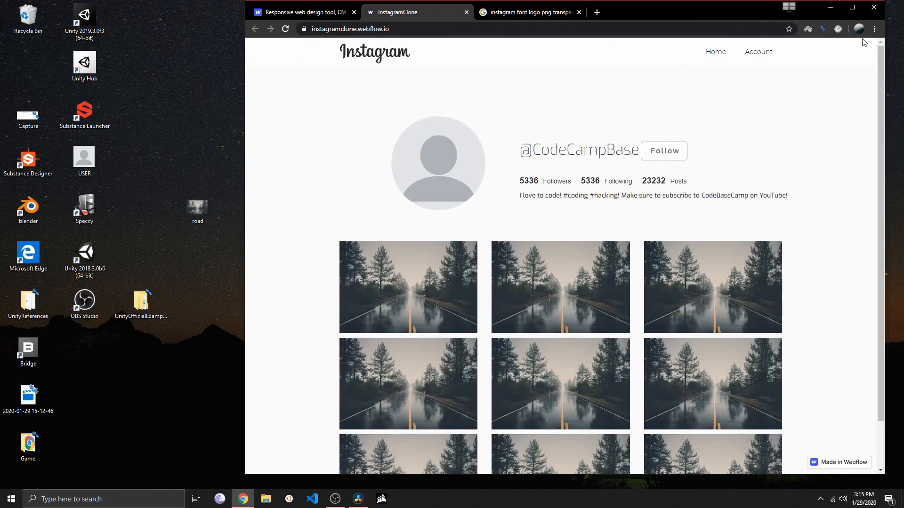
click(858, 7)
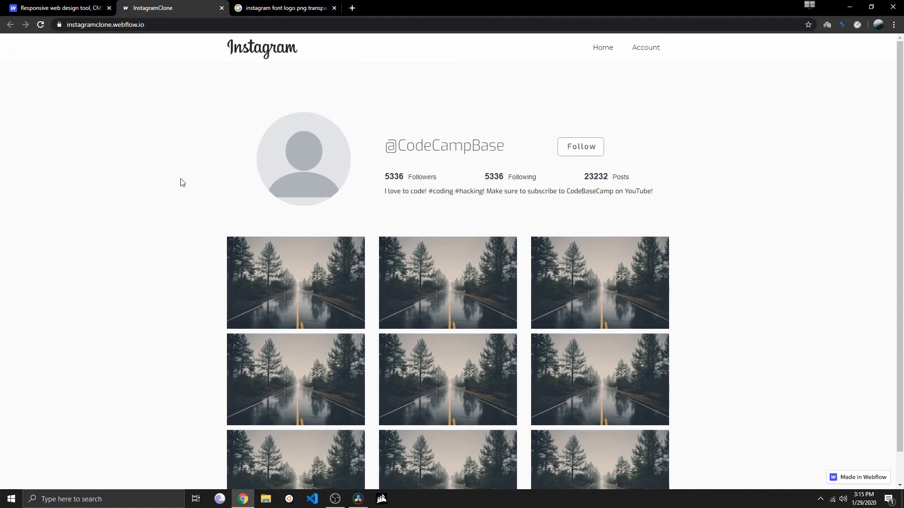
Go from the Webflow home page to the dashboard and open the account upgrade plans
click(74, 6)
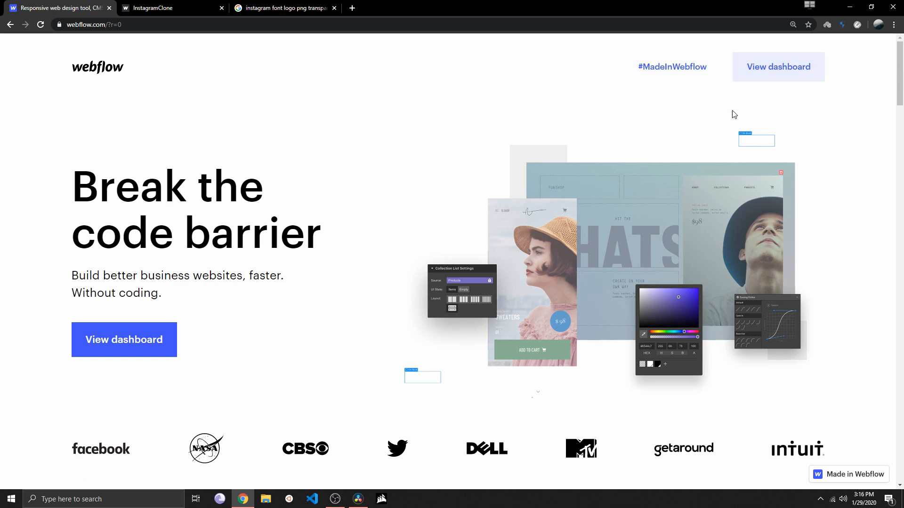
click(126, 343)
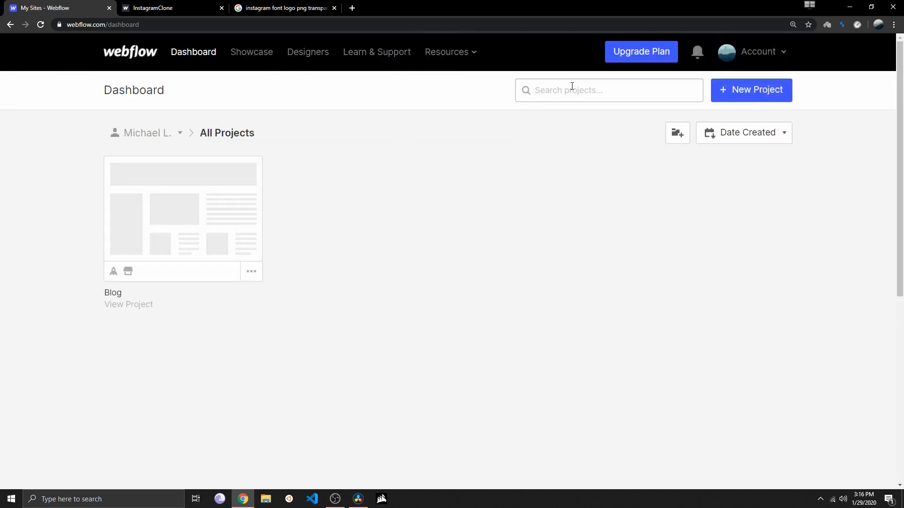
click(622, 55)
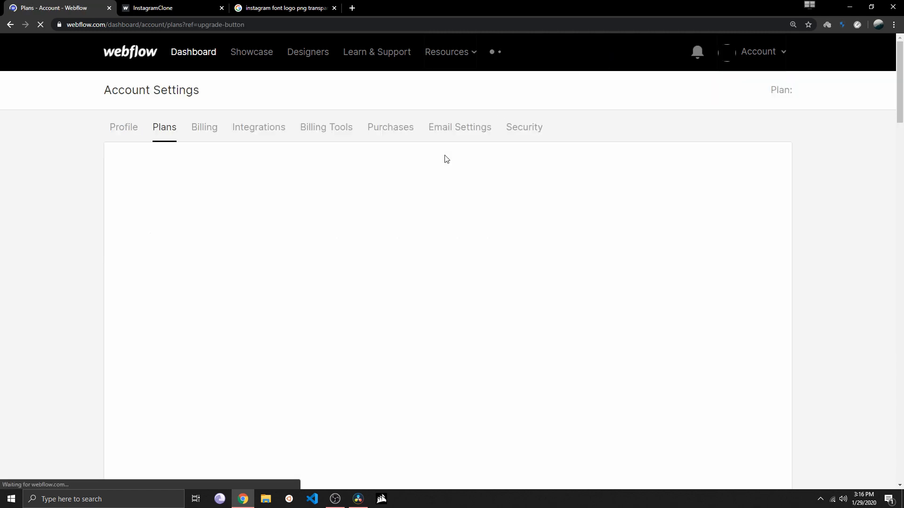
Examine the features included in the free Starter account plan
scroll(141, 235, down, 8)
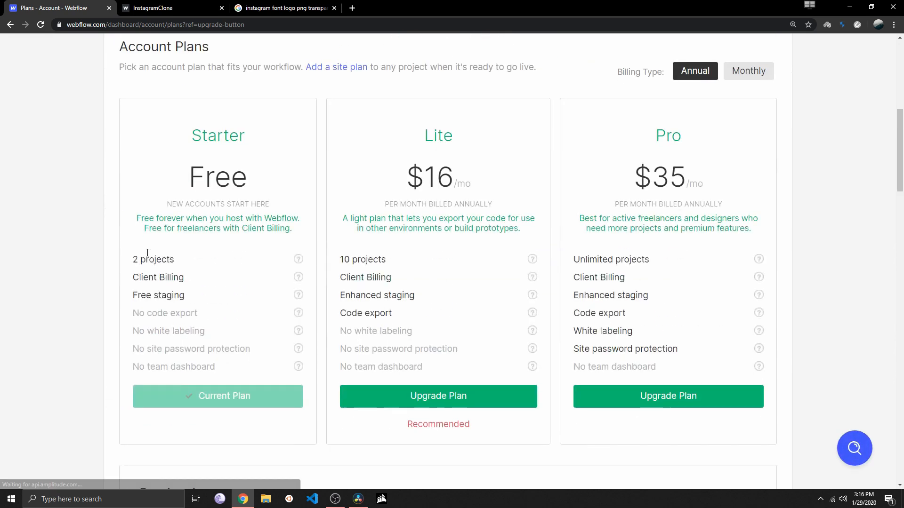
drag(133, 258, 214, 276)
click(167, 270)
click(214, 277)
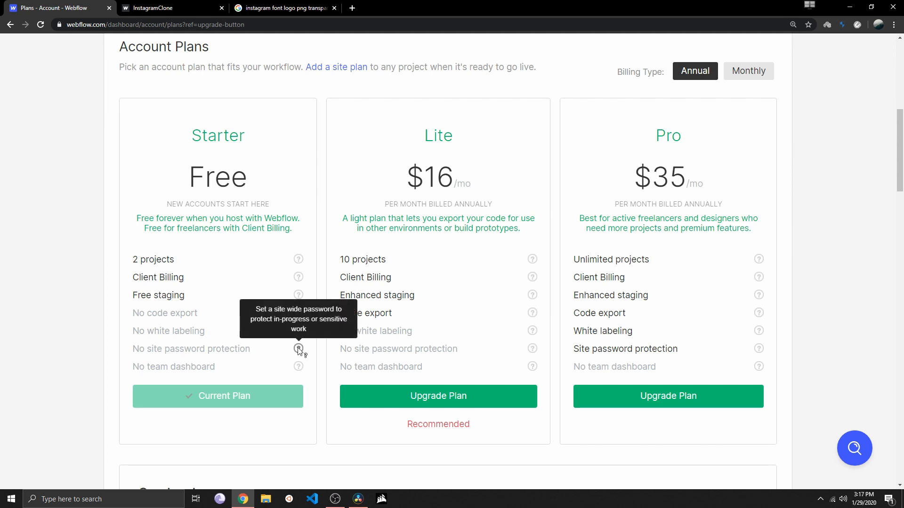
Show the account plans with monthly billing and review the Lite plan's client billing, enhanced staging and code export features
scroll(250, 365, up, 3)
click(735, 215)
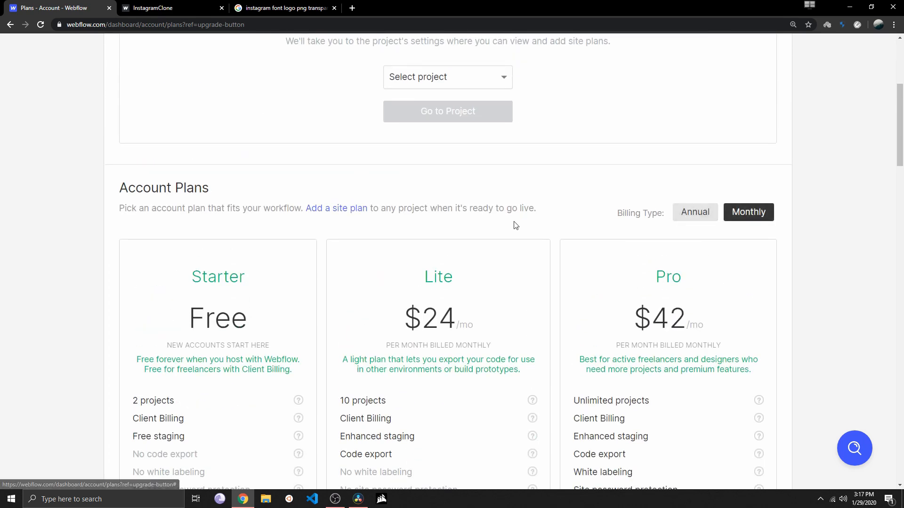
scroll(391, 186, down, 3)
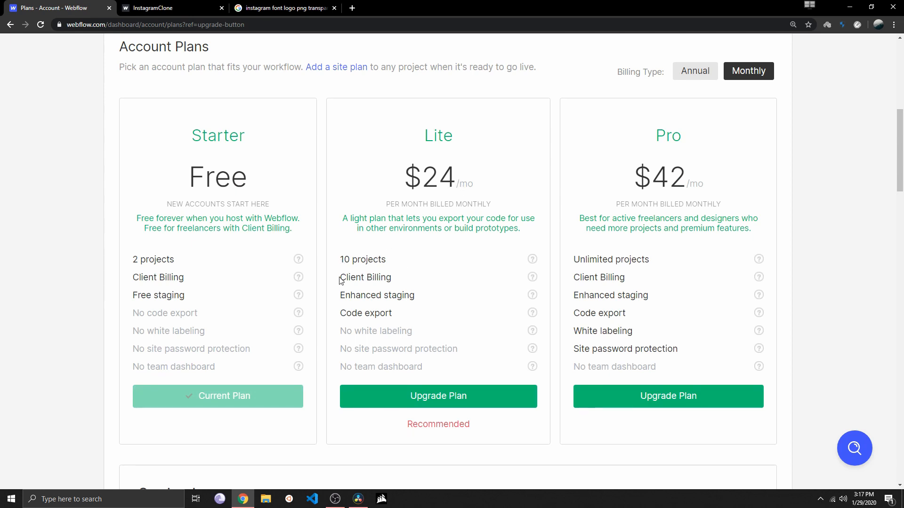
drag(342, 281, 401, 283)
click(398, 284)
drag(341, 295, 422, 295)
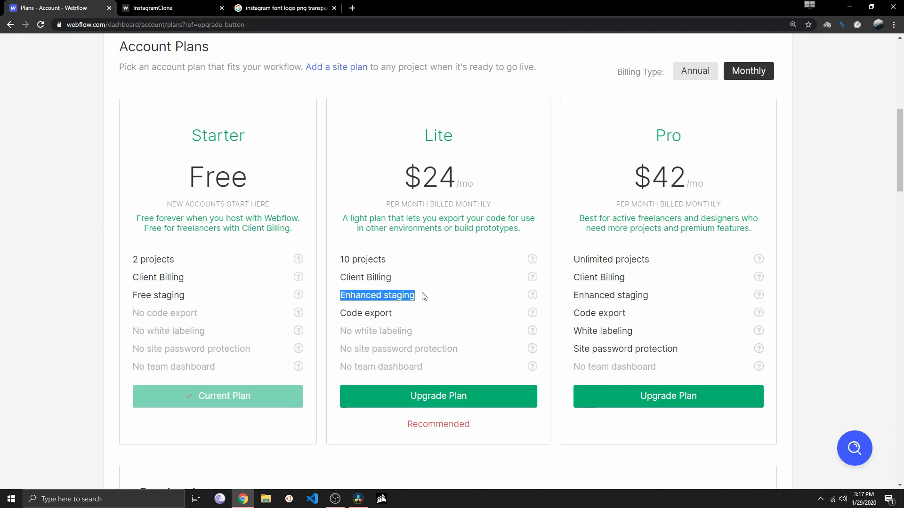
drag(337, 317, 419, 317)
click(422, 316)
drag(338, 315, 406, 318)
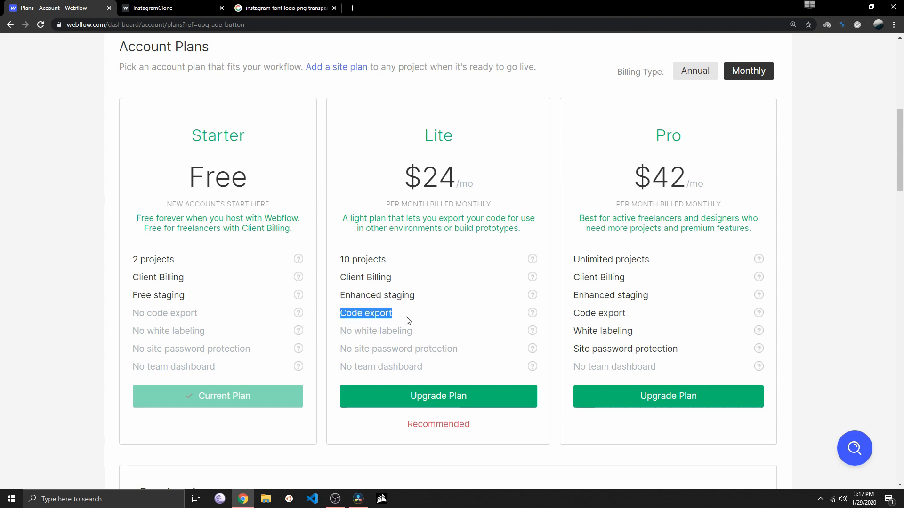
click(393, 315)
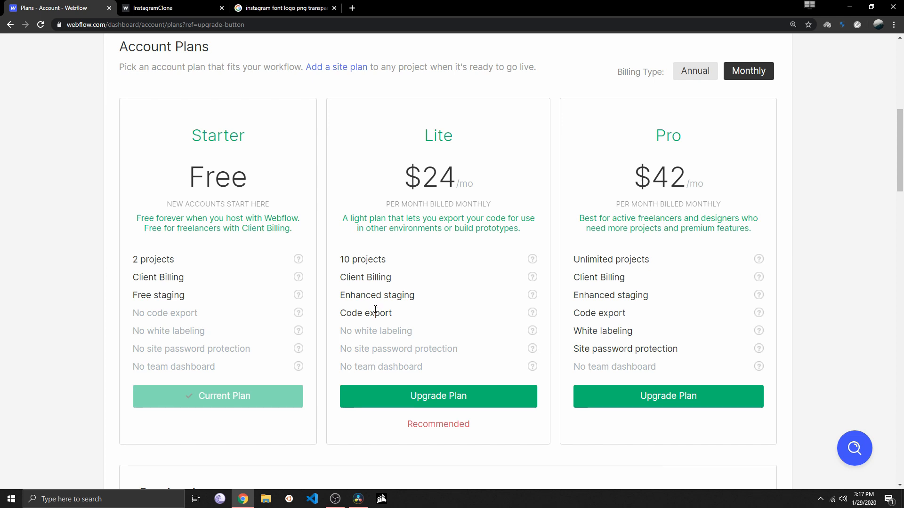
Switch the billing type to Annual and compare the Starter, Lite and Pro account plans
scroll(375, 309, up, 1)
scroll(375, 310, down, 1)
scroll(382, 244, up, 1)
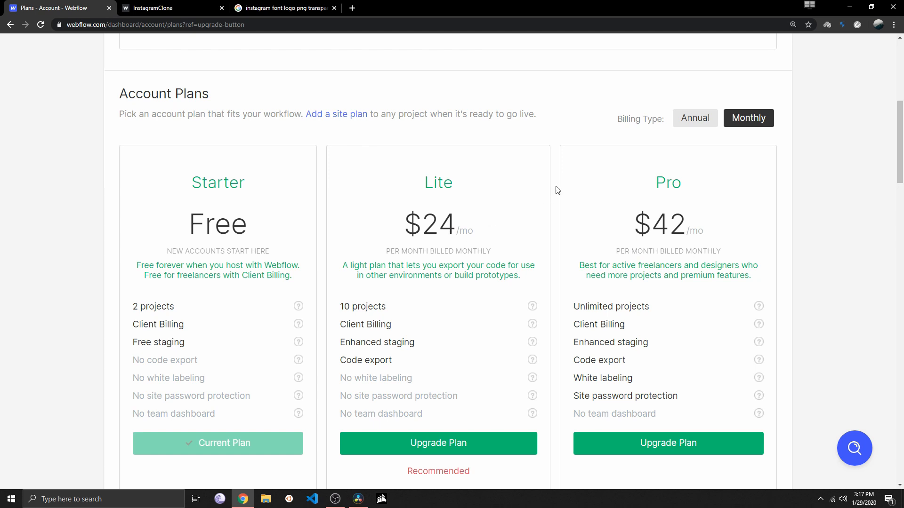
click(690, 121)
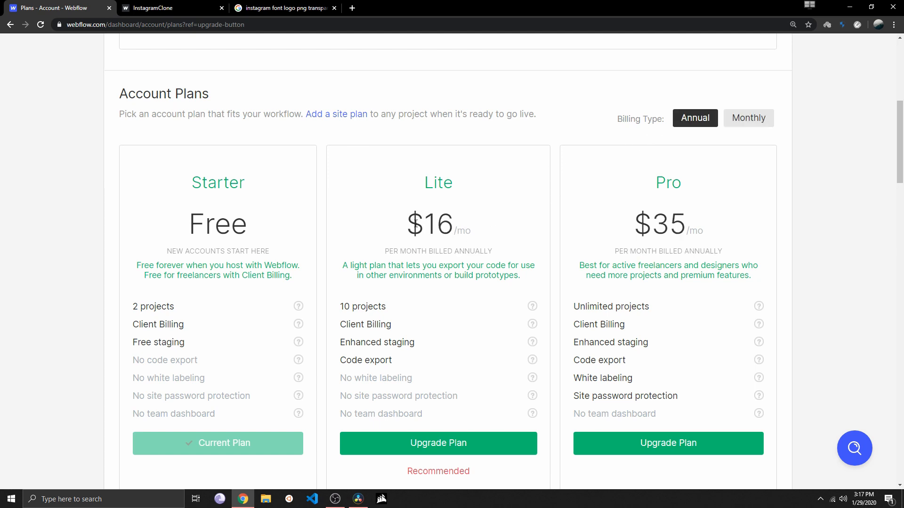
scroll(438, 240, down, 2)
scroll(414, 249, up, 2)
scroll(412, 250, down, 2)
scroll(412, 250, up, 3)
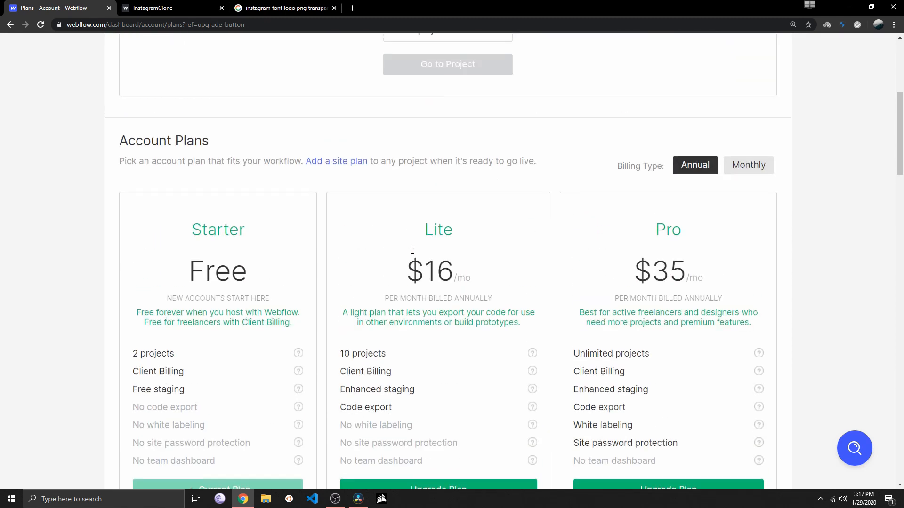
scroll(422, 254, down, 2)
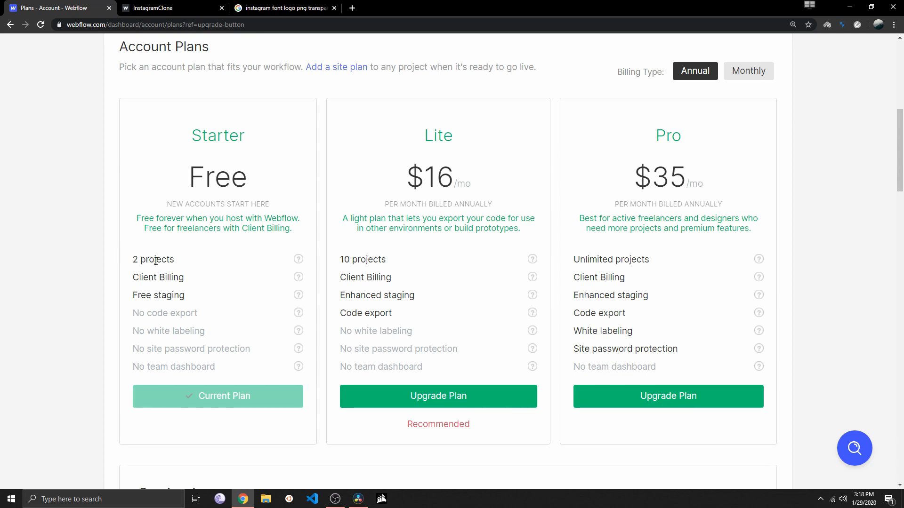
scroll(157, 263, up, 2)
scroll(209, 251, down, 3)
scroll(248, 253, up, 3)
scroll(334, 228, down, 3)
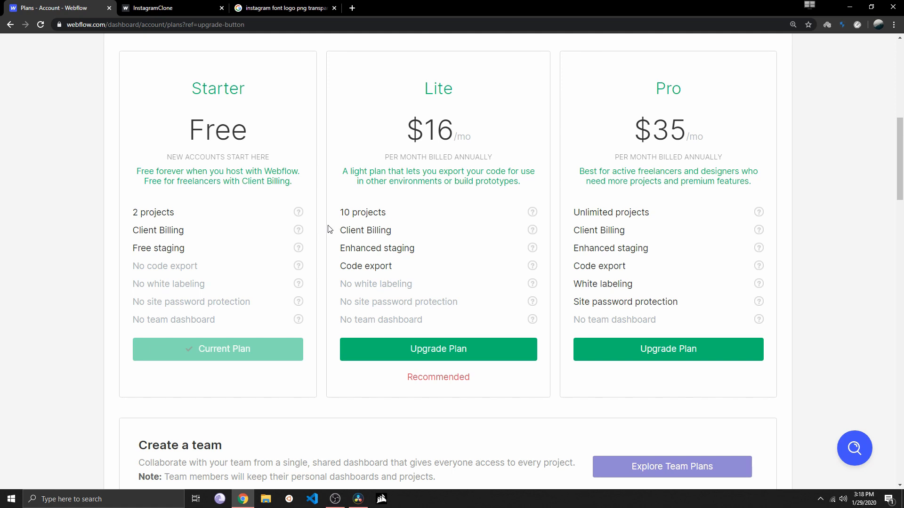
scroll(330, 229, up, 2)
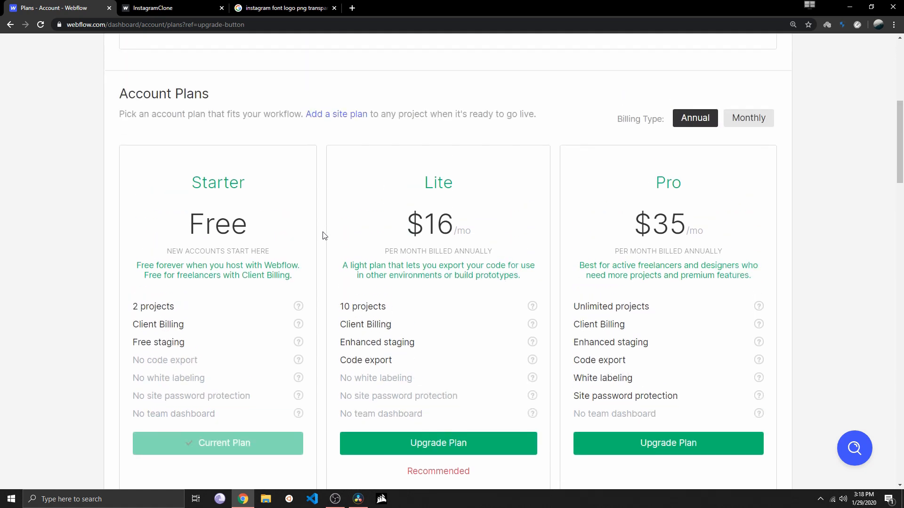
Return to the dashboard and start a new project
scroll(328, 234, up, 7)
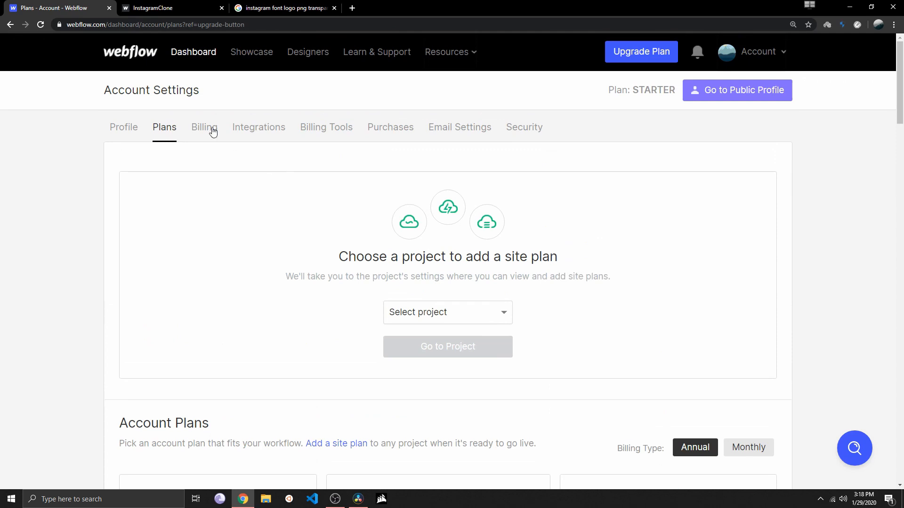
click(186, 51)
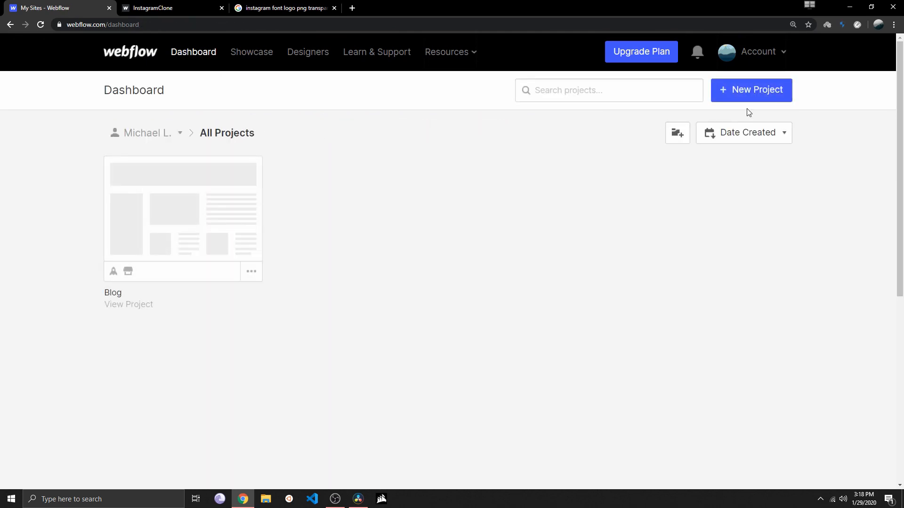
click(751, 92)
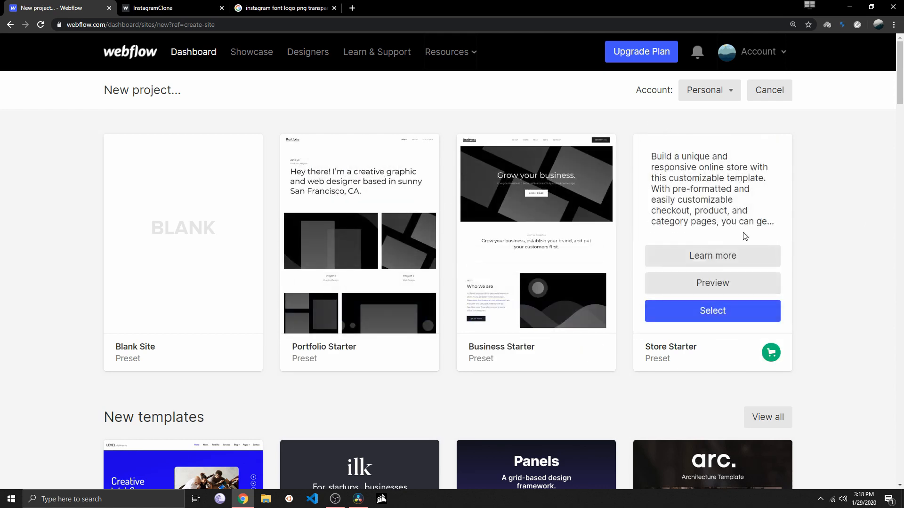
Look through the preset, new and free templates offered for the new project
scroll(557, 250, down, 3)
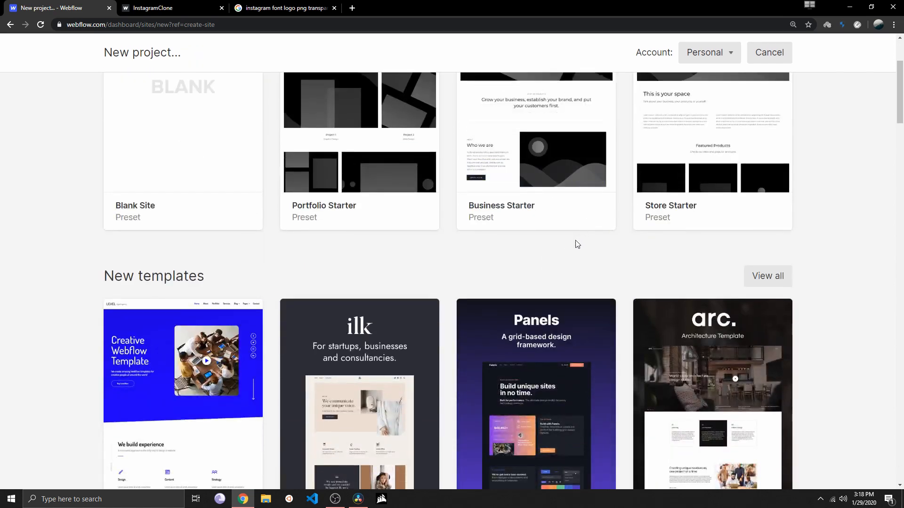
scroll(578, 245, down, 3)
scroll(429, 252, down, 2)
scroll(202, 238, up, 2)
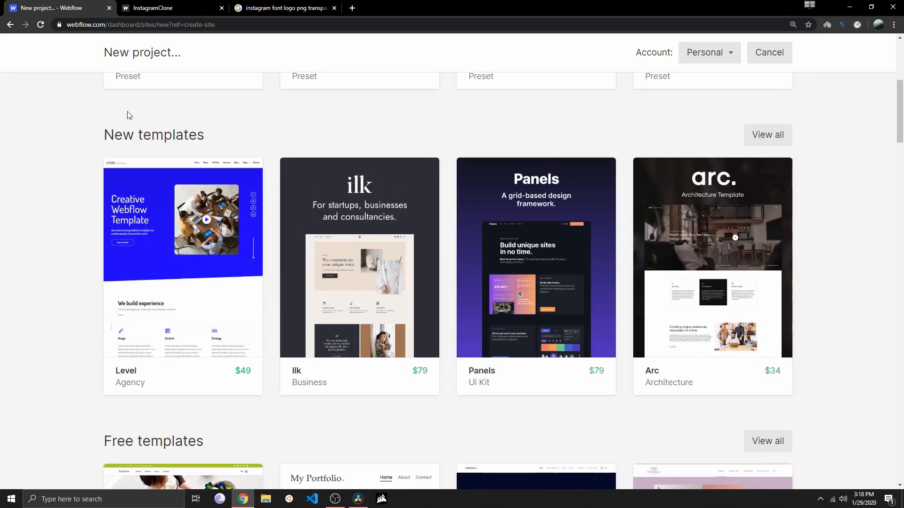
scroll(570, 208, down, 5)
scroll(539, 246, up, 3)
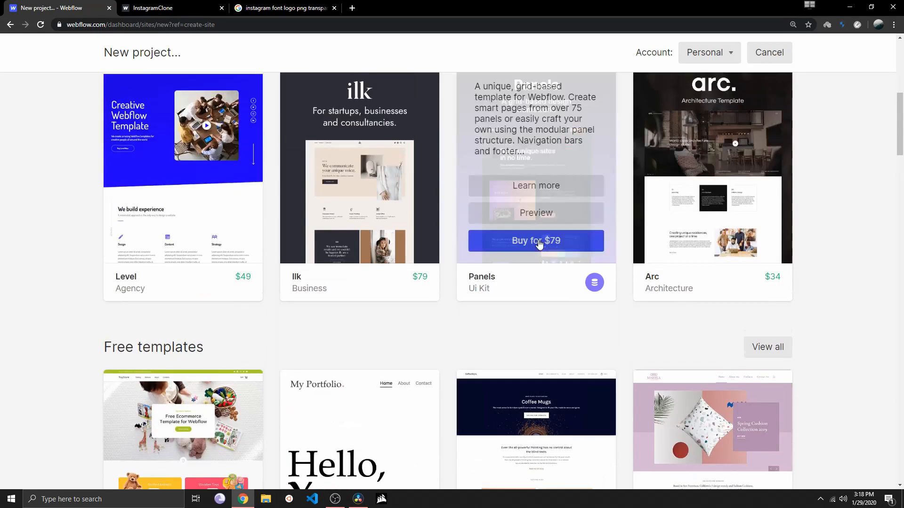
scroll(529, 229, up, 2)
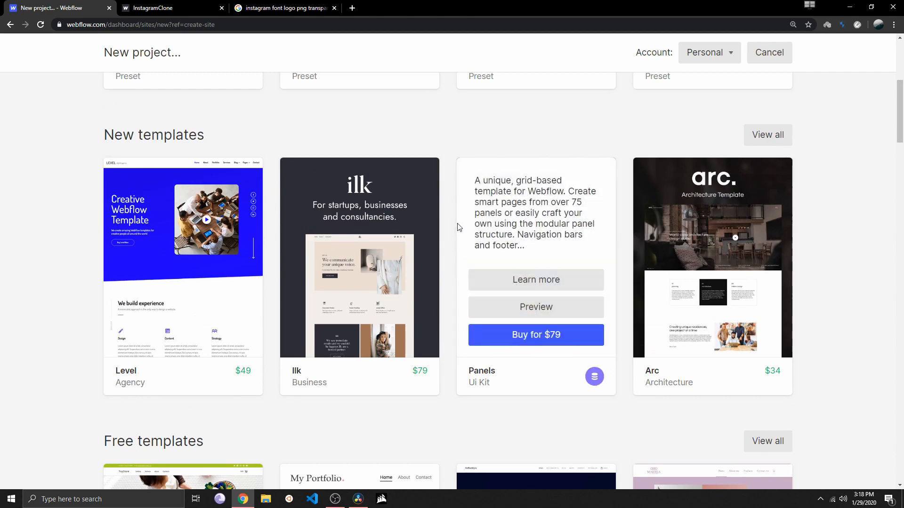
scroll(459, 228, up, 2)
scroll(459, 227, down, 2)
scroll(459, 227, down, 2)
scroll(459, 228, down, 6)
scroll(460, 226, up, 2)
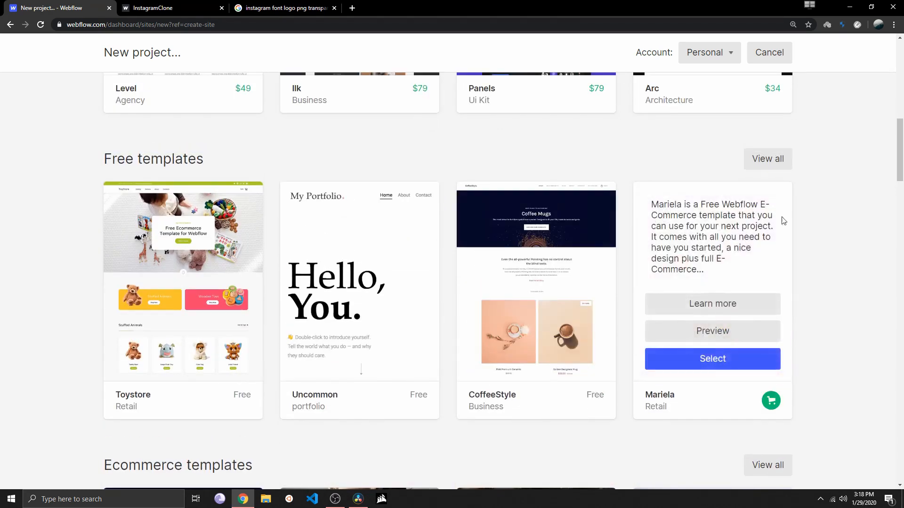
Open the full list of free templates and browse through it
click(767, 160)
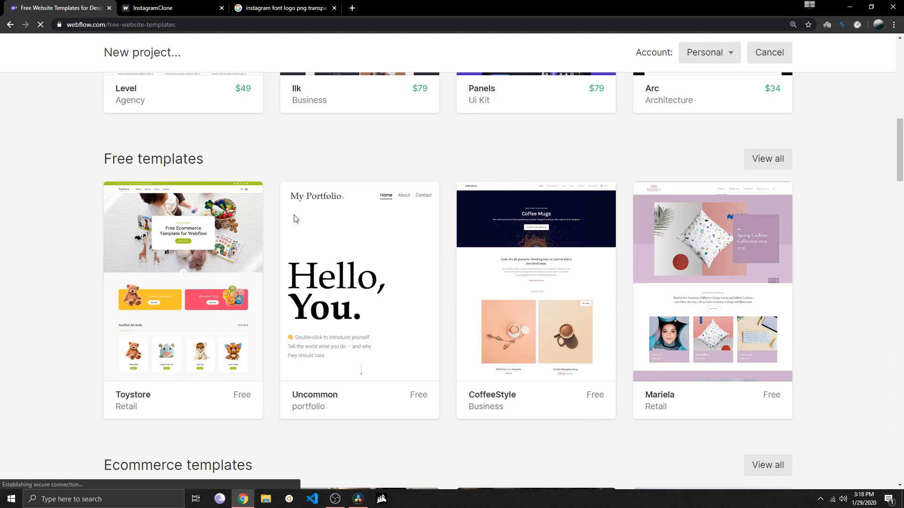
scroll(357, 226, down, 3)
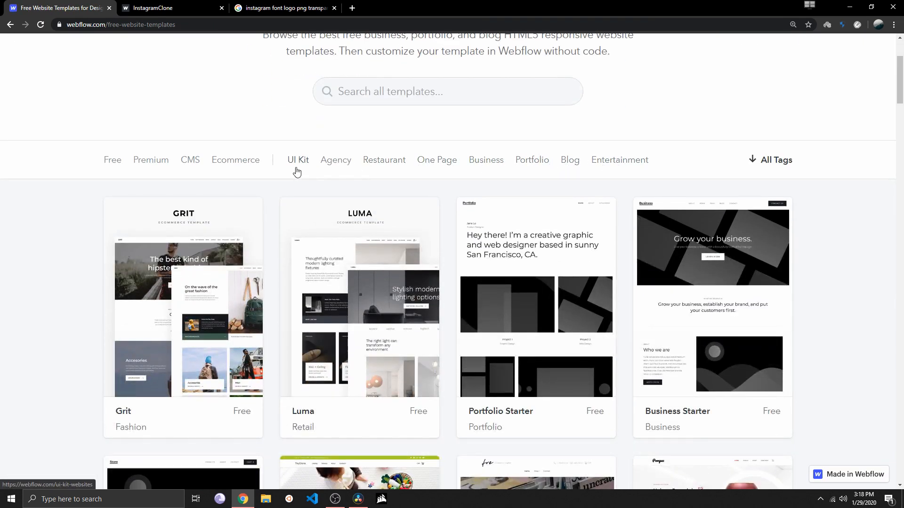
scroll(297, 172, down, 15)
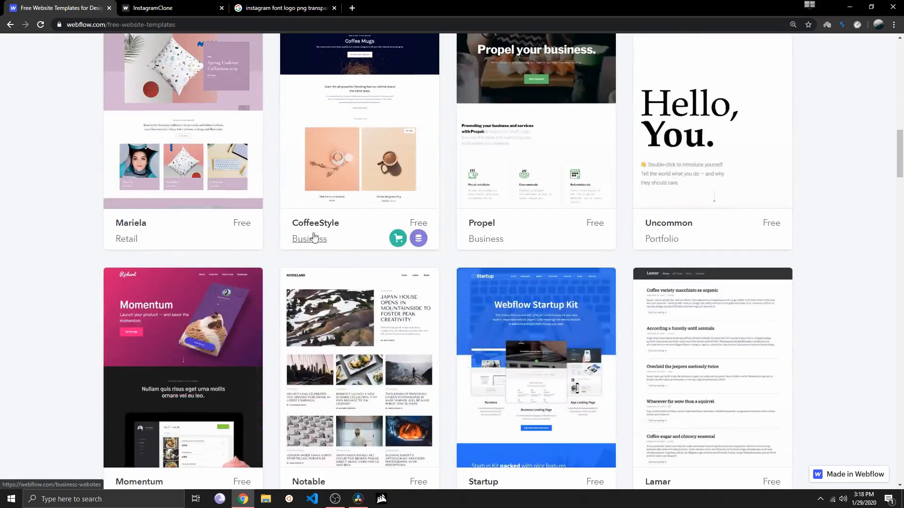
scroll(376, 263, down, 5)
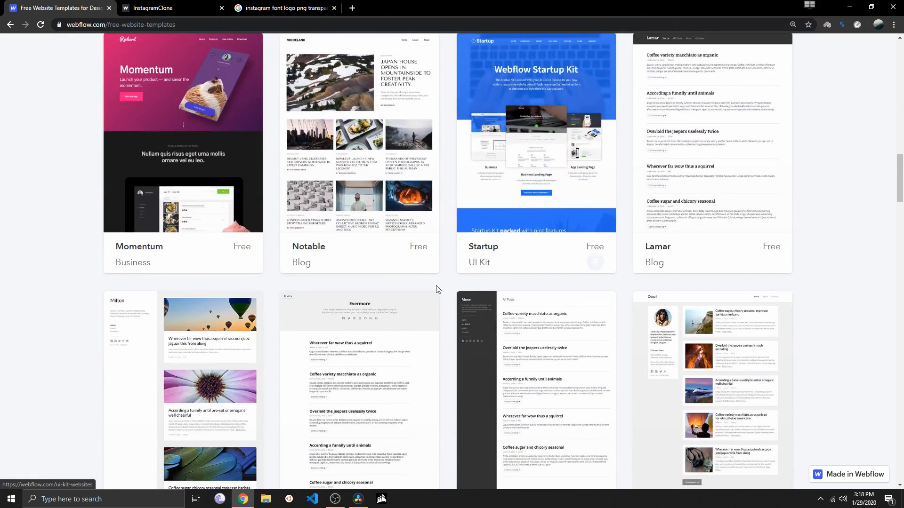
Look through the remaining free website templates and return to the new project page
scroll(438, 289, down, 12)
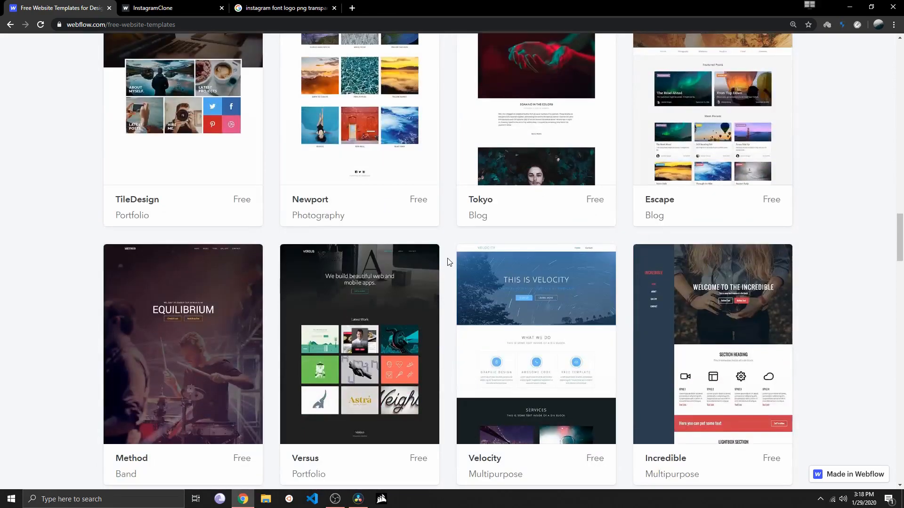
scroll(448, 263, down, 14)
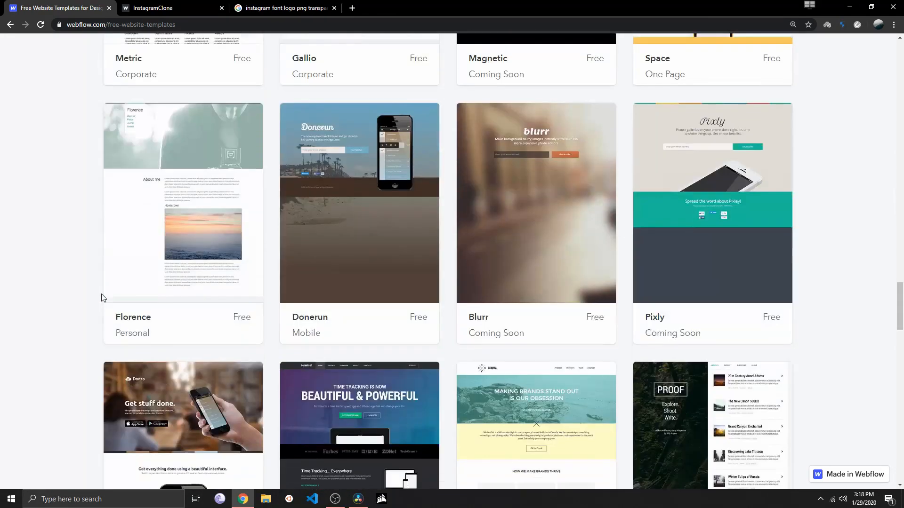
scroll(101, 297, down, 7)
scroll(81, 349, up, 20)
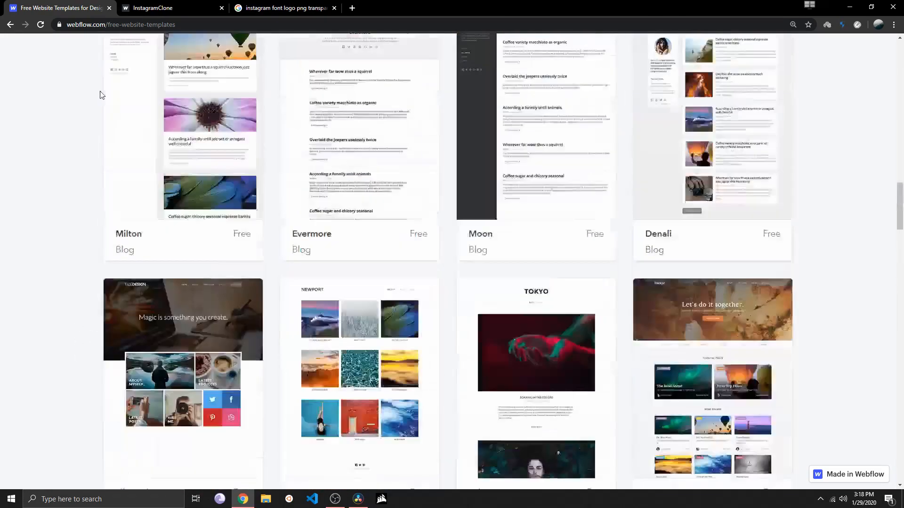
scroll(102, 95, up, 20)
click(10, 25)
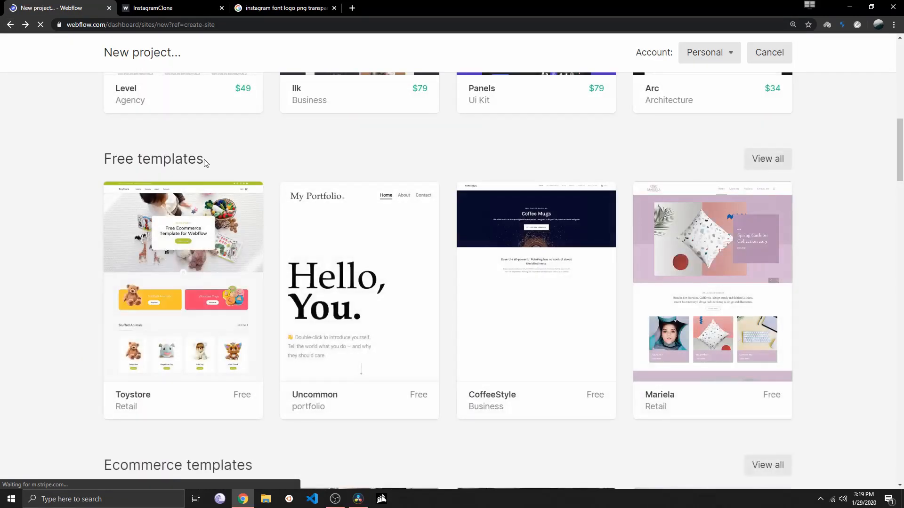
Create a new project from the Blank Site preset and name it InstagramClone
scroll(208, 189, up, 8)
scroll(89, 235, up, 3)
mouse_move(178, 246)
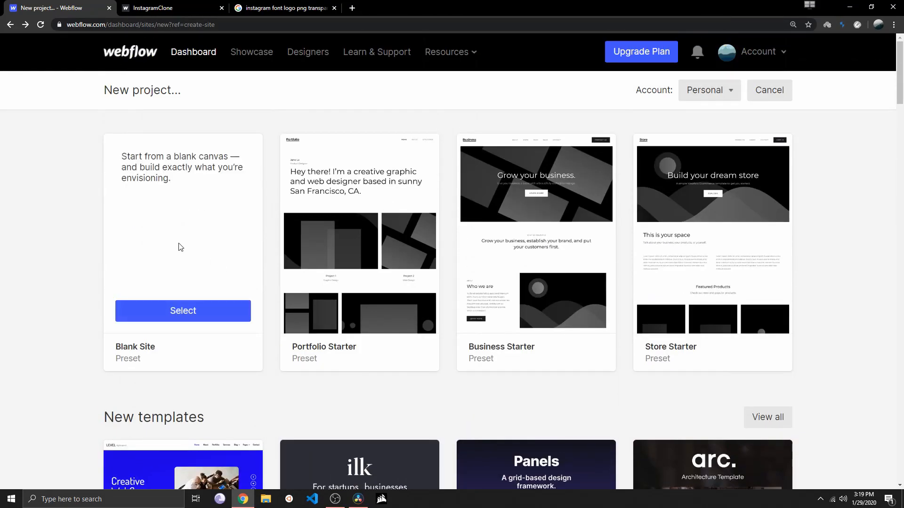
click(184, 311)
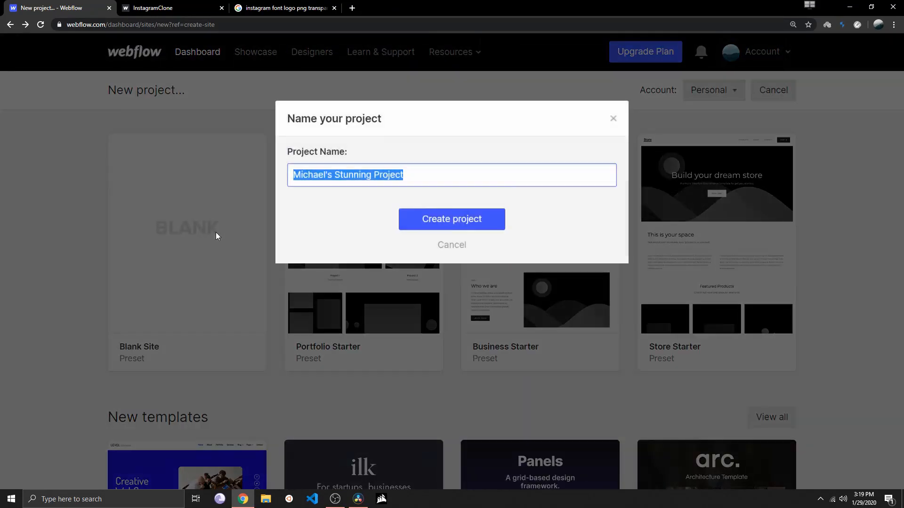
text(inst)
click(331, 201)
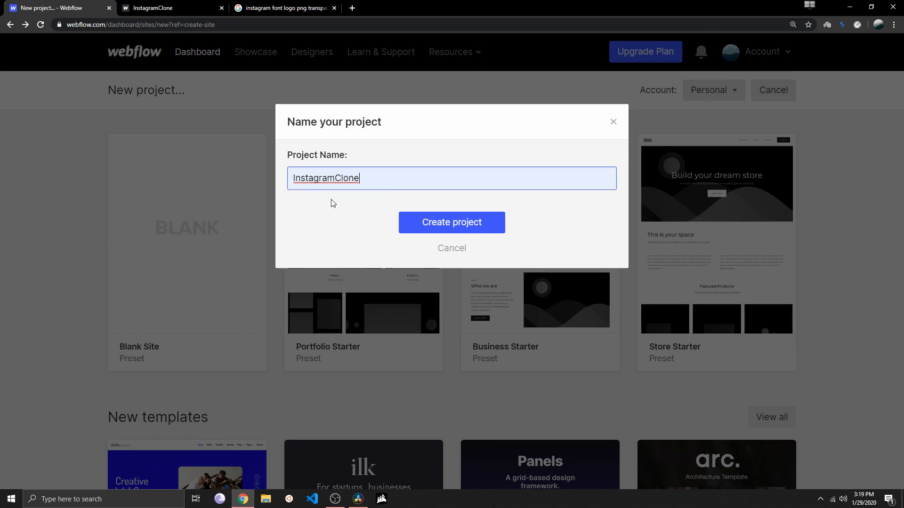
click(451, 222)
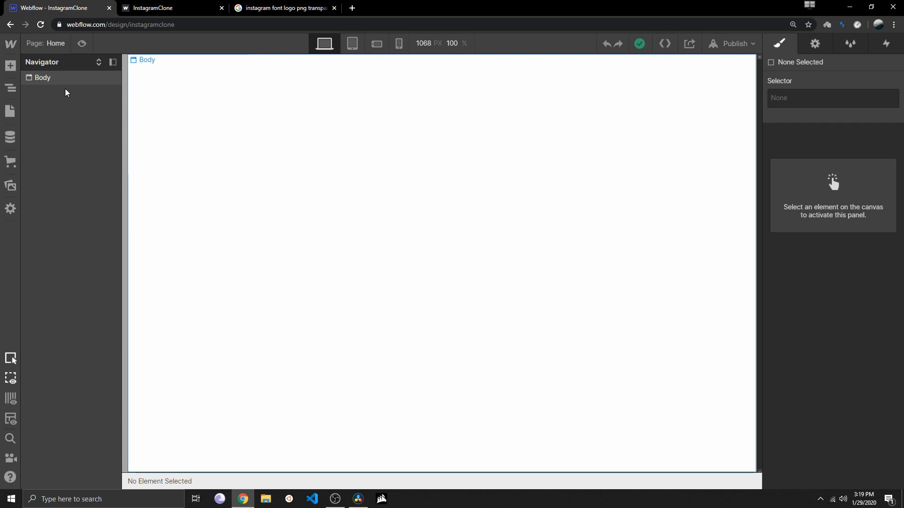
Add a Navbar component to the top of the empty page body
click(192, 115)
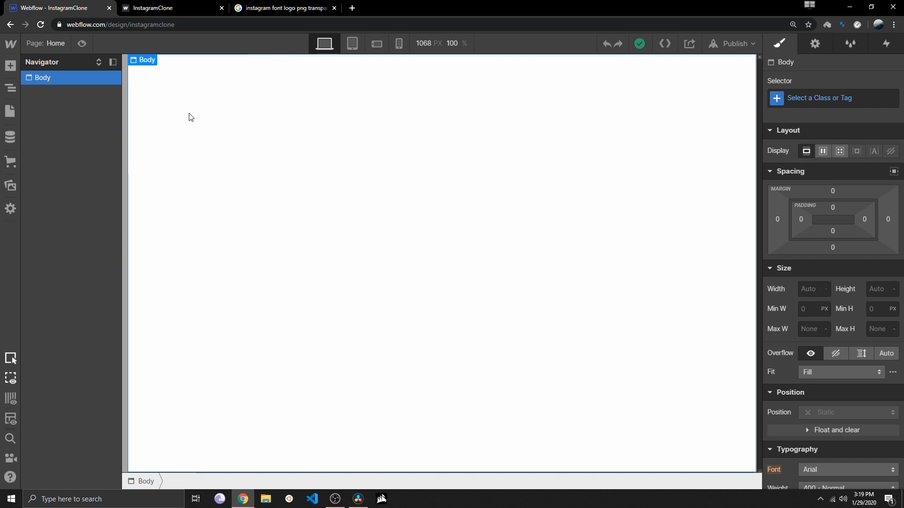
click(10, 67)
scroll(71, 236, down, 6)
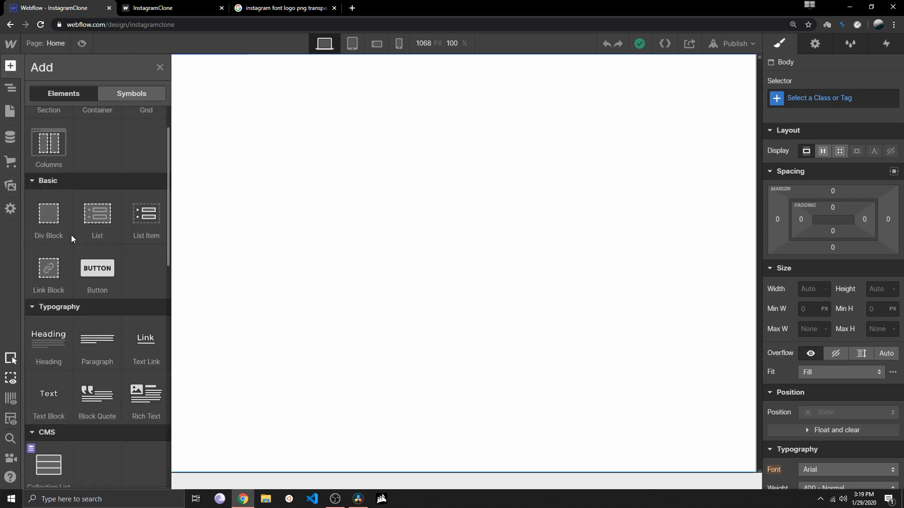
scroll(72, 235, down, 5)
scroll(73, 244, down, 3)
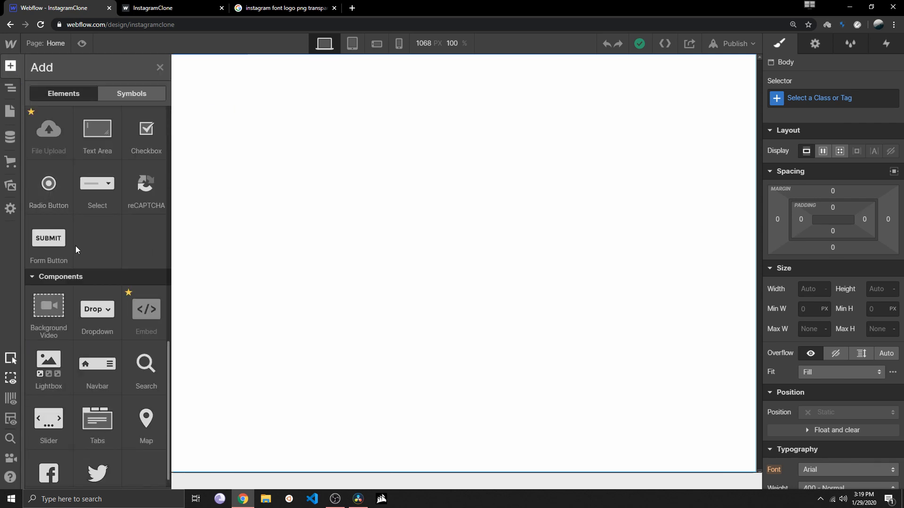
drag(98, 354, 268, 75)
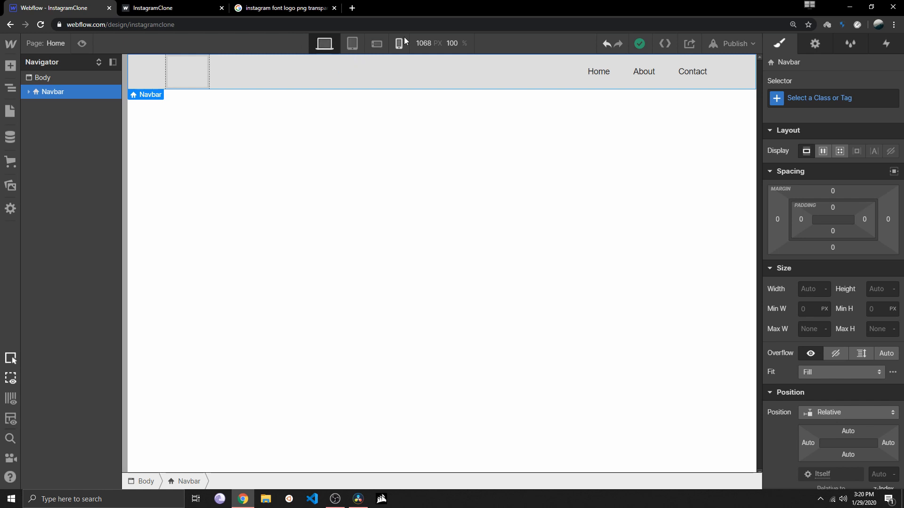
Check the navbar in the tablet, mobile landscape, mobile portrait and desktop views, and in preview mode
click(353, 44)
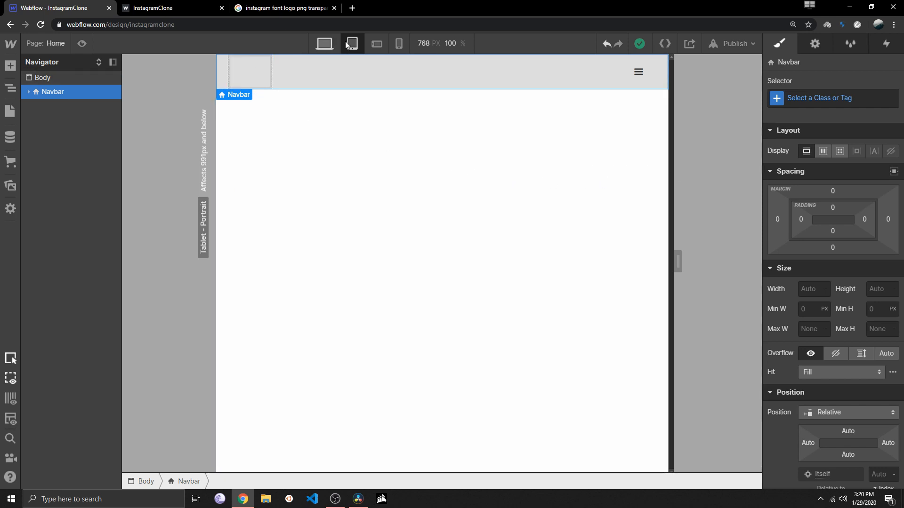
click(376, 42)
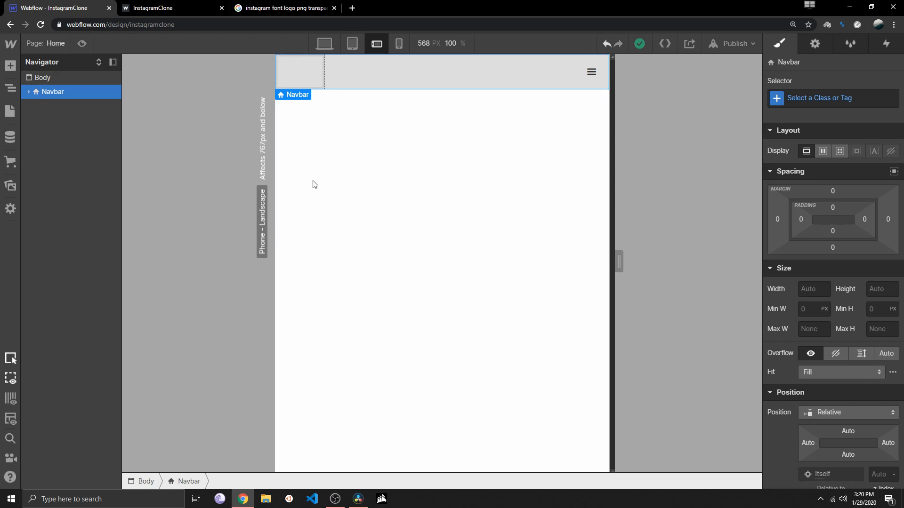
click(398, 43)
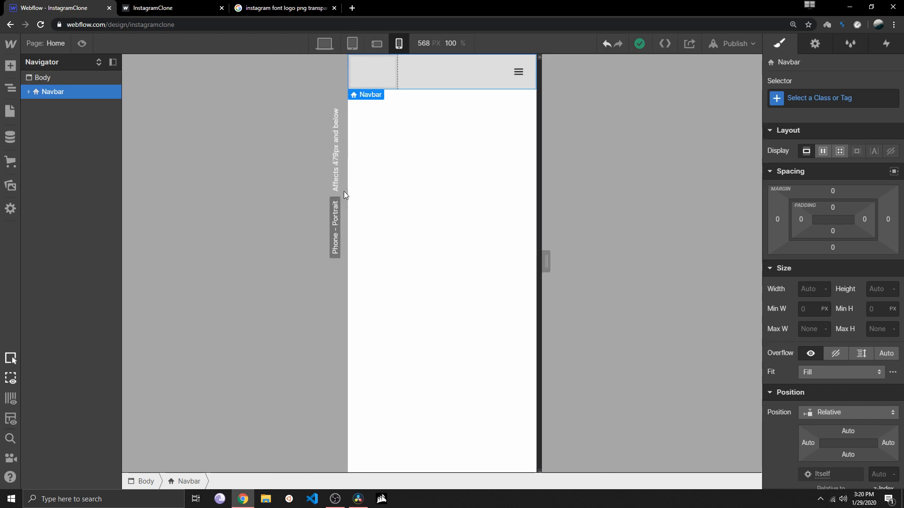
click(377, 43)
click(355, 42)
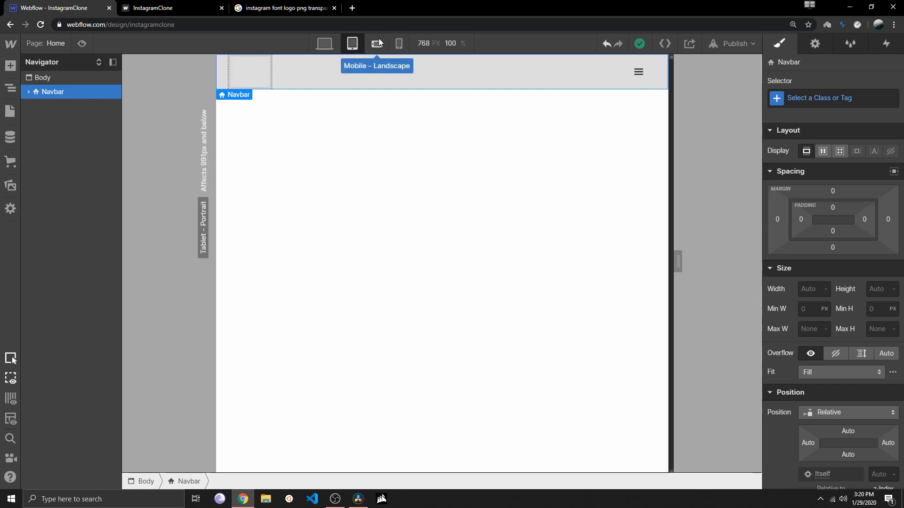
click(379, 41)
click(399, 43)
click(376, 43)
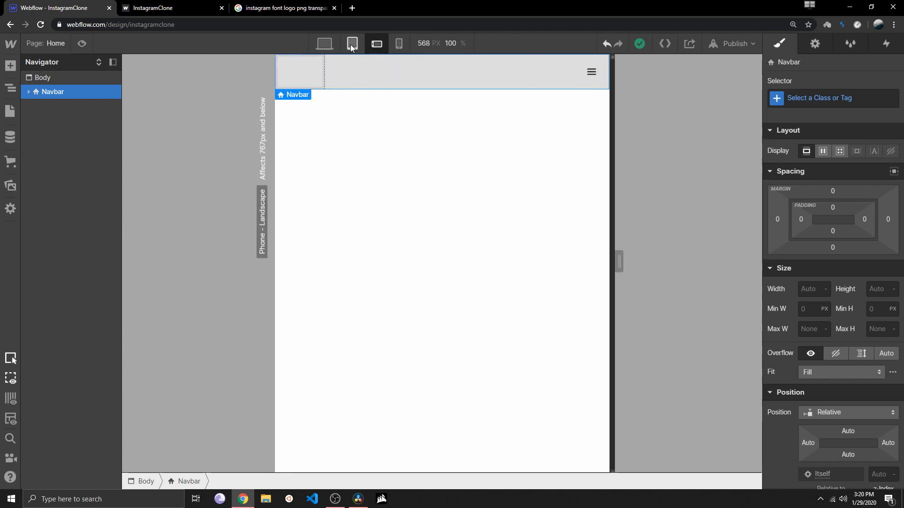
click(352, 45)
click(330, 48)
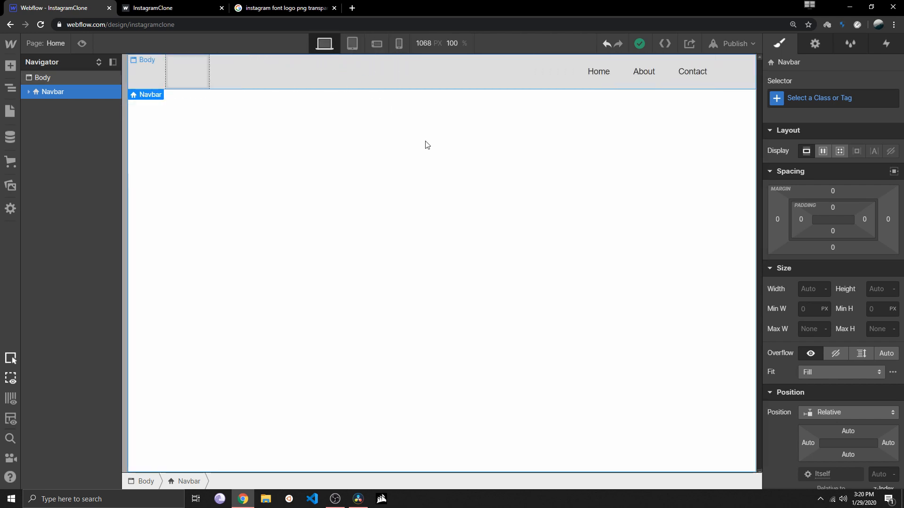
click(82, 44)
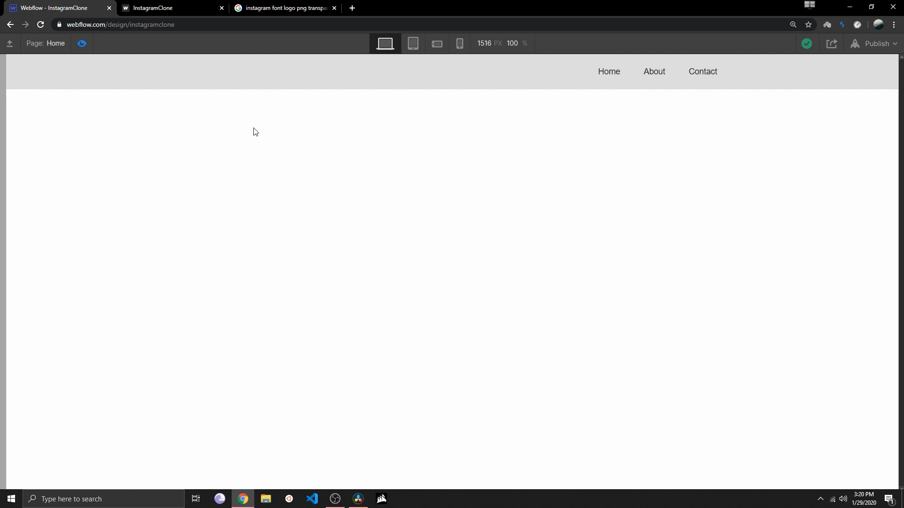
key(ctrl+shift+p)
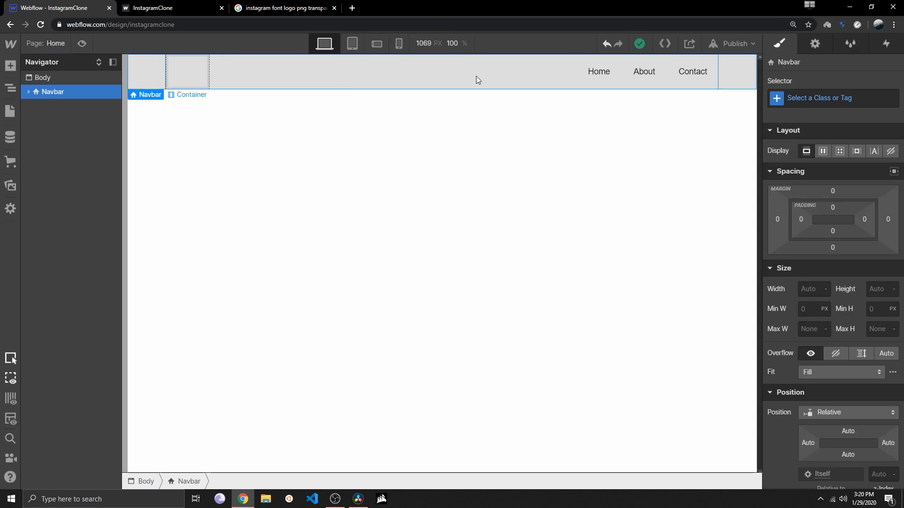
Examine the project's HTML, CSS and JS code in the code export preview and close it
click(665, 45)
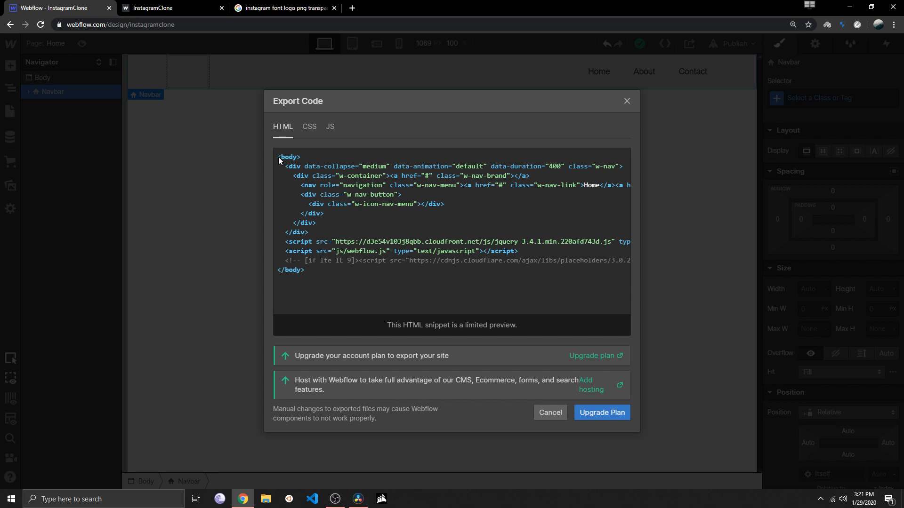
click(626, 101)
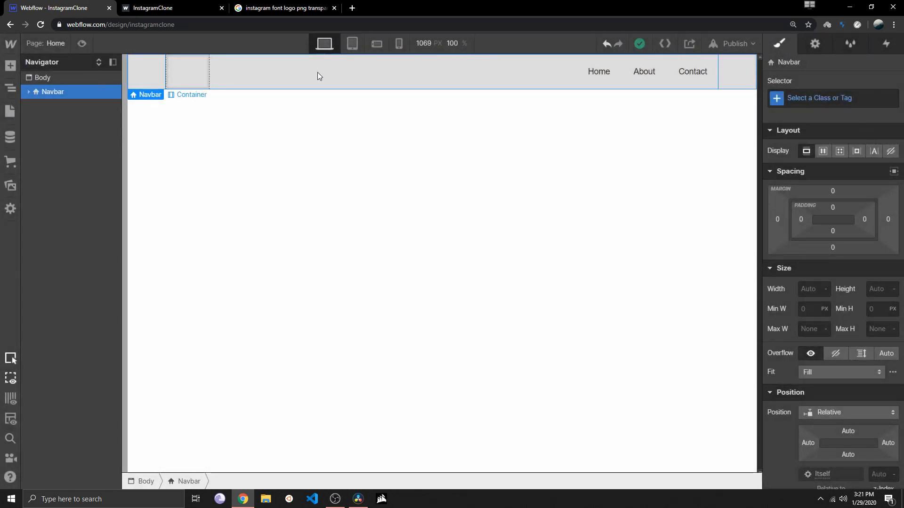
click(665, 42)
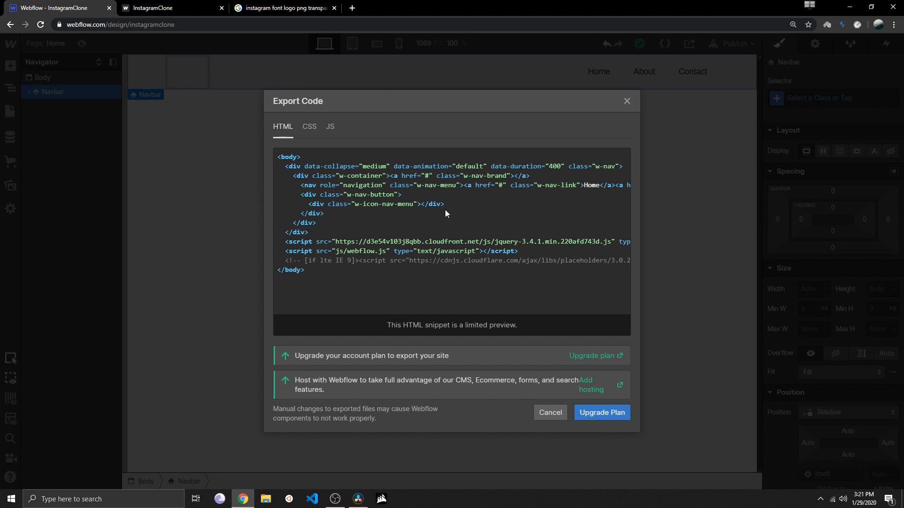
click(309, 127)
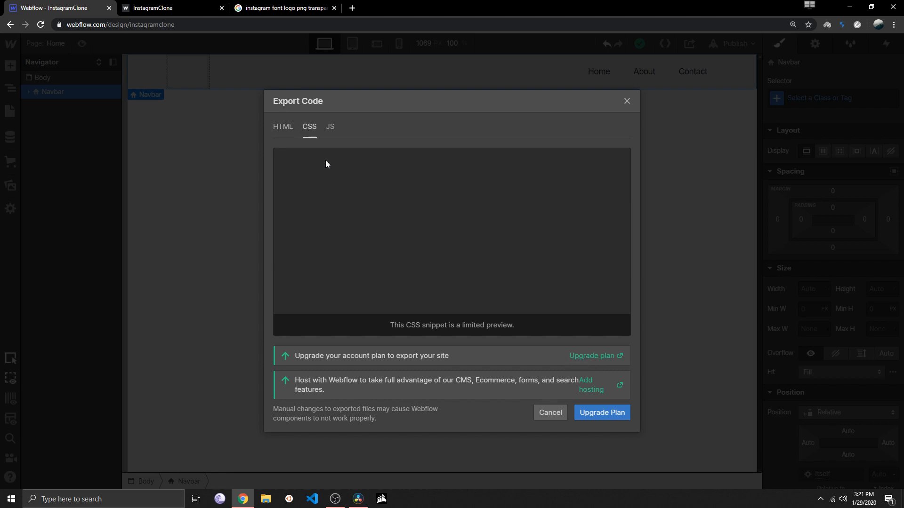
click(332, 129)
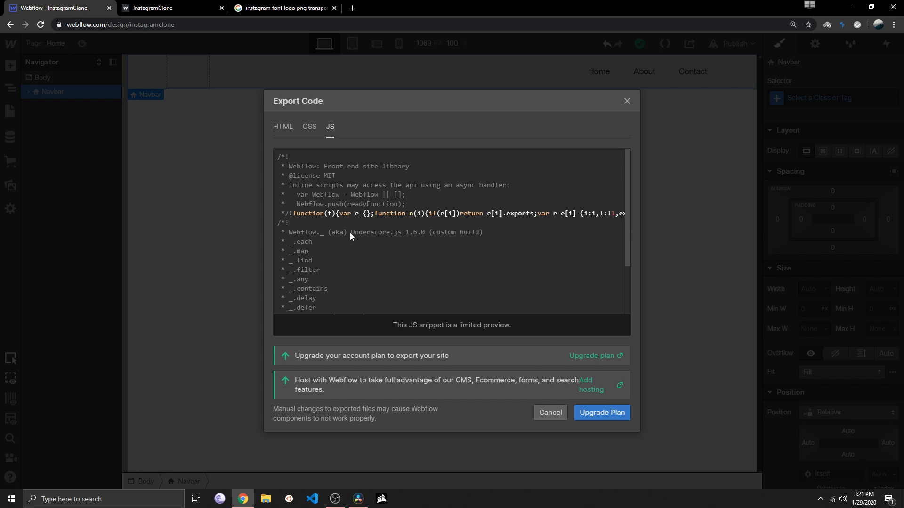
click(306, 125)
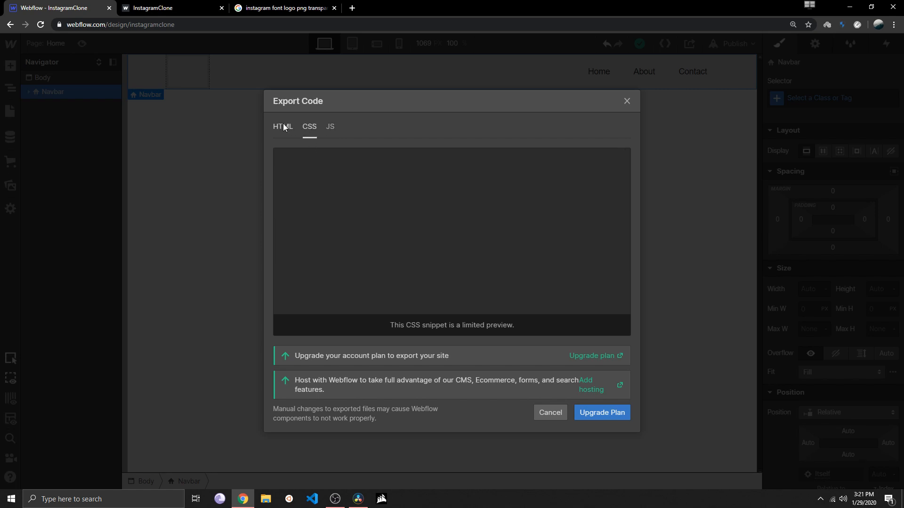
click(284, 126)
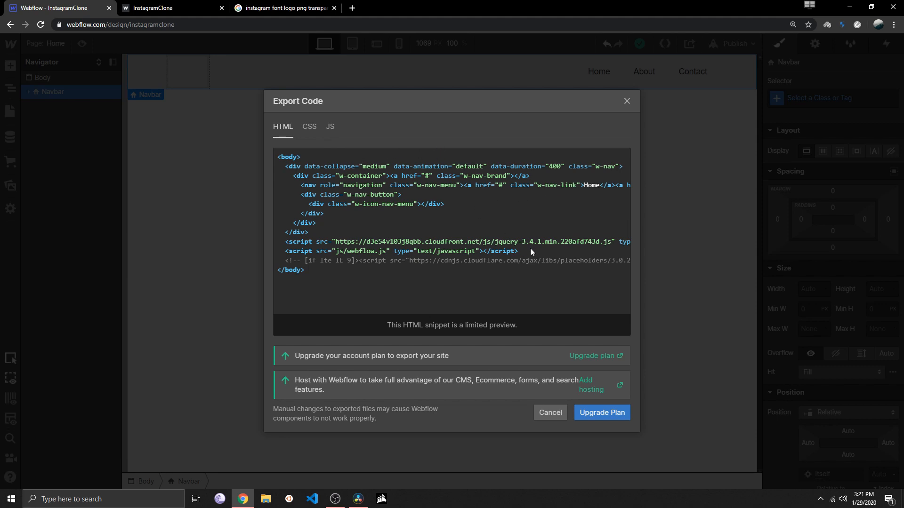
click(627, 101)
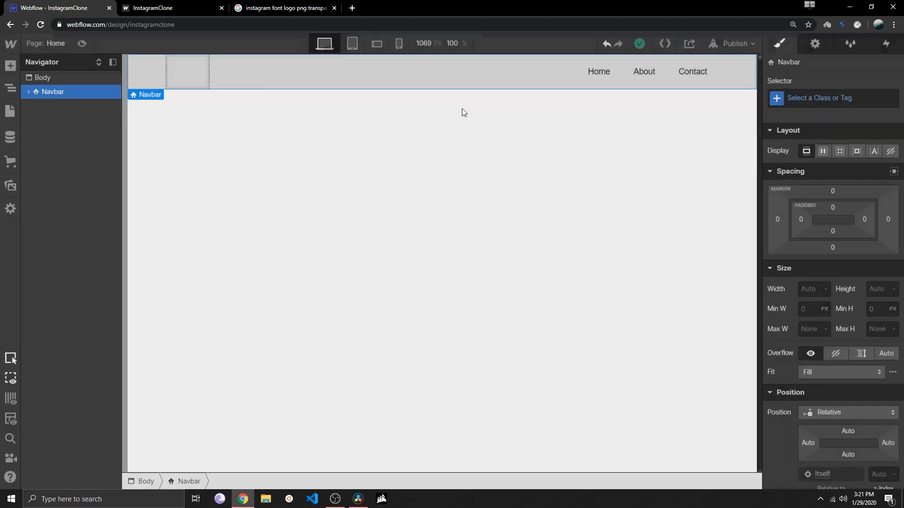
Look over the published InstagramClone profile page as the reference for the design
click(182, 9)
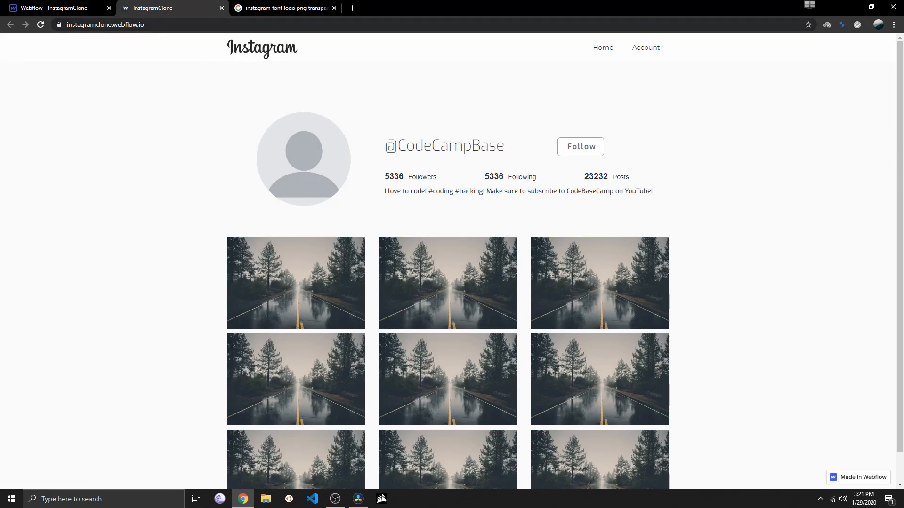
scroll(161, 107, down, 1)
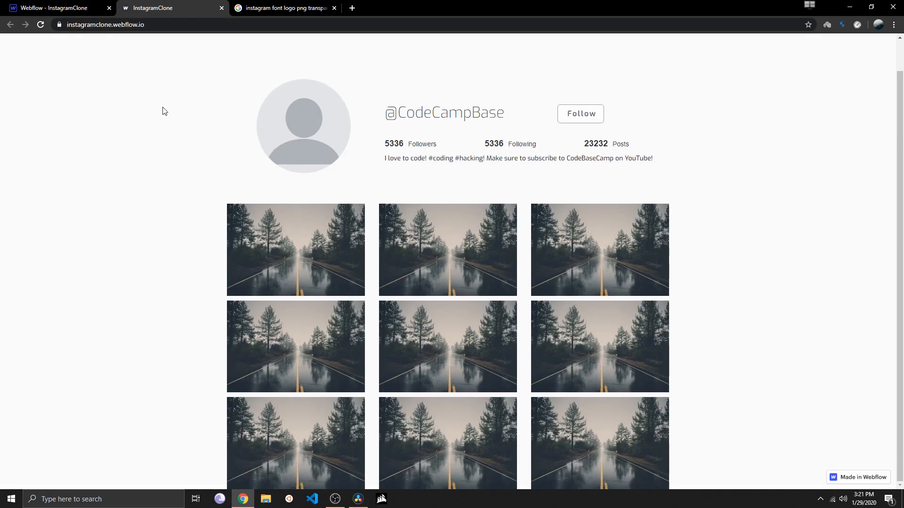
scroll(196, 89, up, 1)
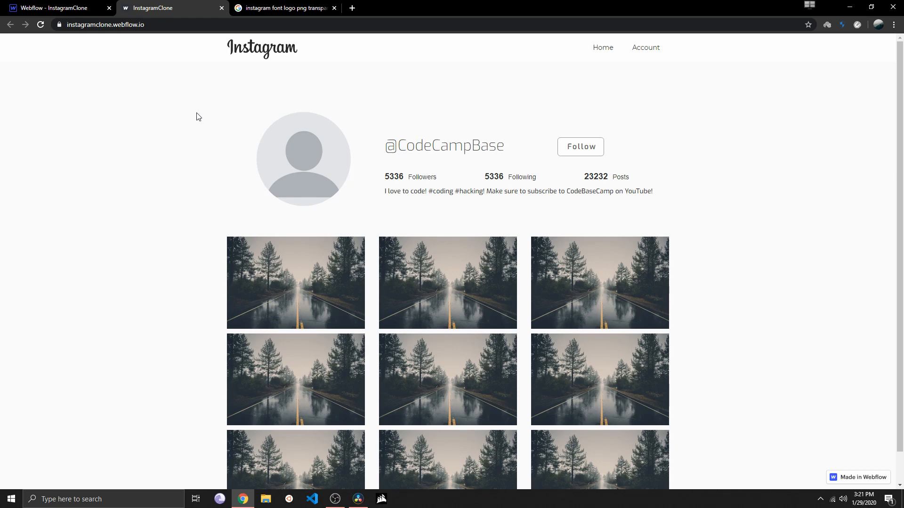
Return to the project's designer and examine the navbar's spacing, size, position, typography and background style settings
click(89, 8)
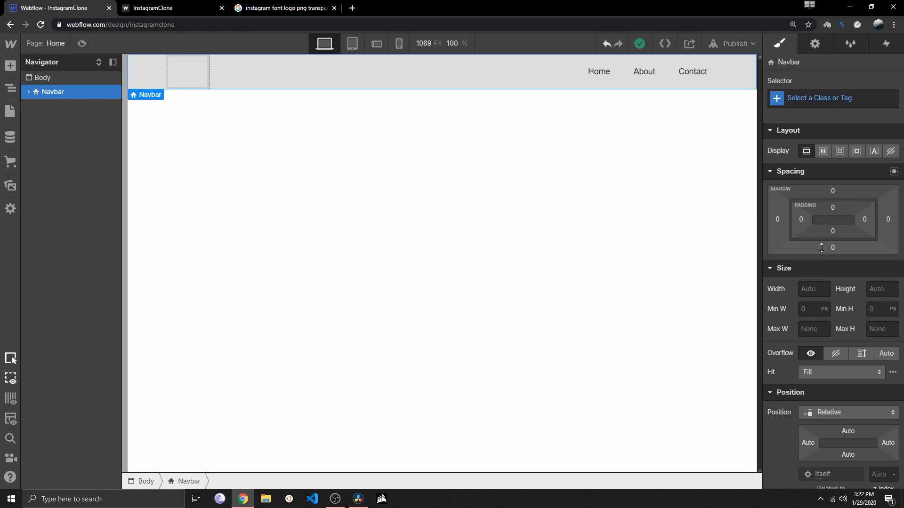
scroll(825, 252, down, 1)
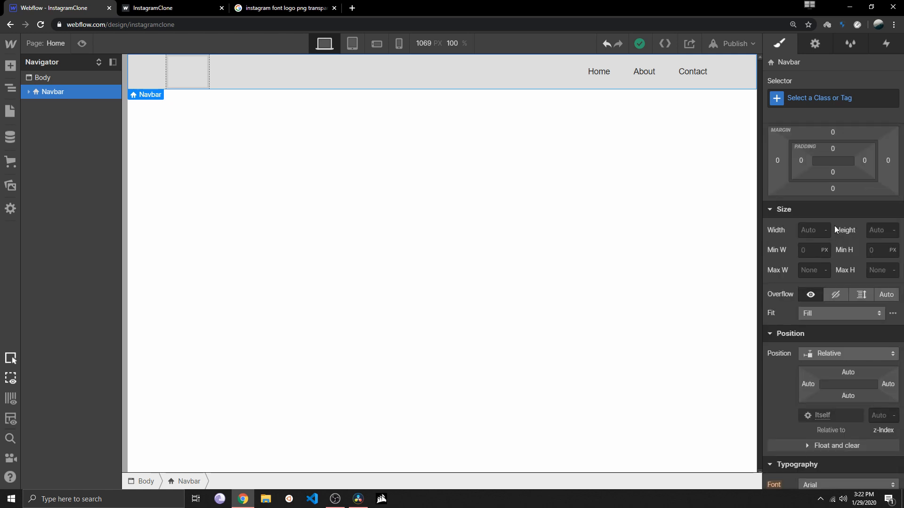
scroll(812, 252, down, 4)
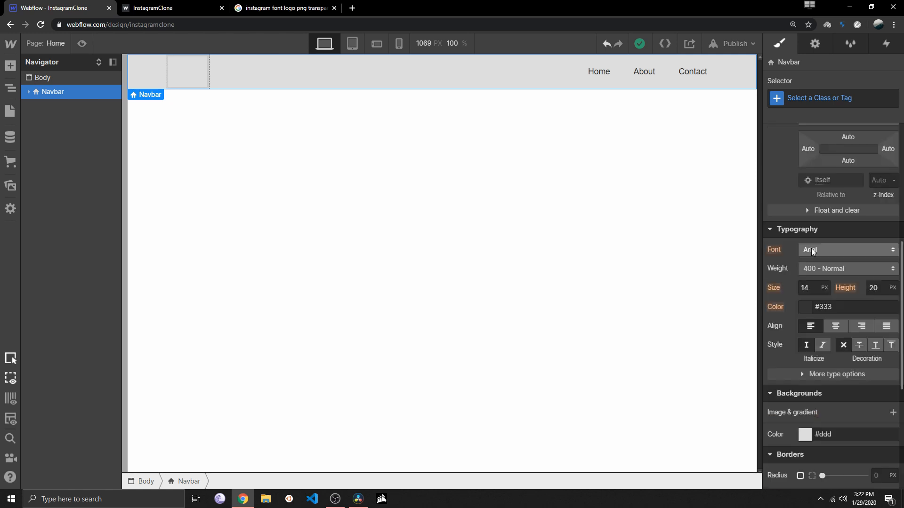
scroll(814, 300, down, 4)
scroll(813, 294, up, 9)
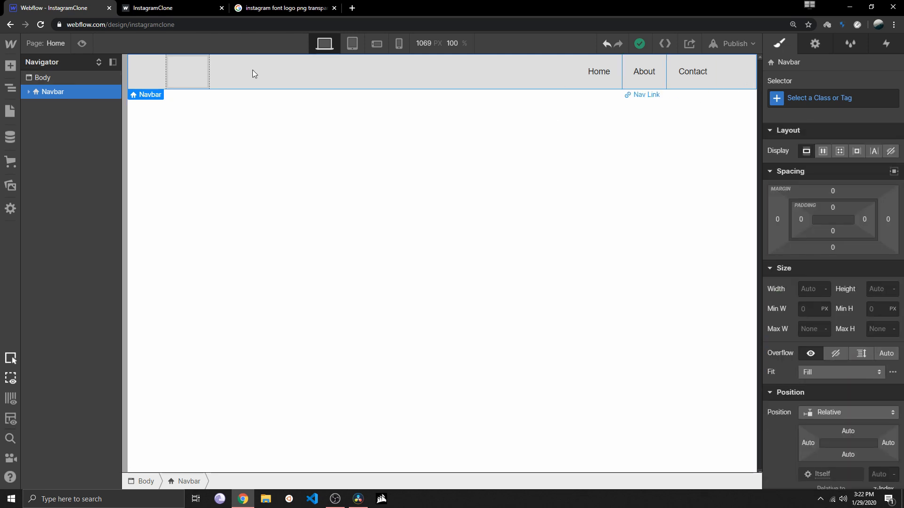
Set the navbar's background color to white (#ffffff)
scroll(829, 245, down, 8)
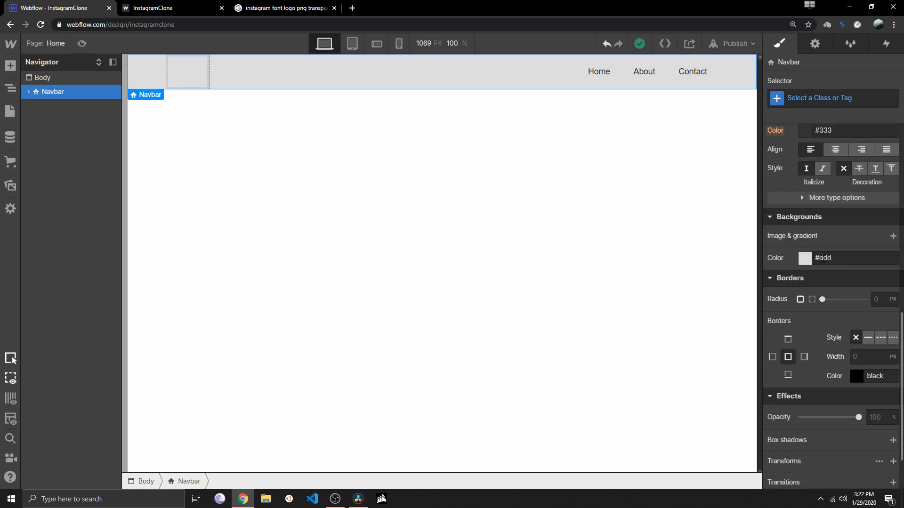
click(805, 259)
drag(783, 295, 769, 274)
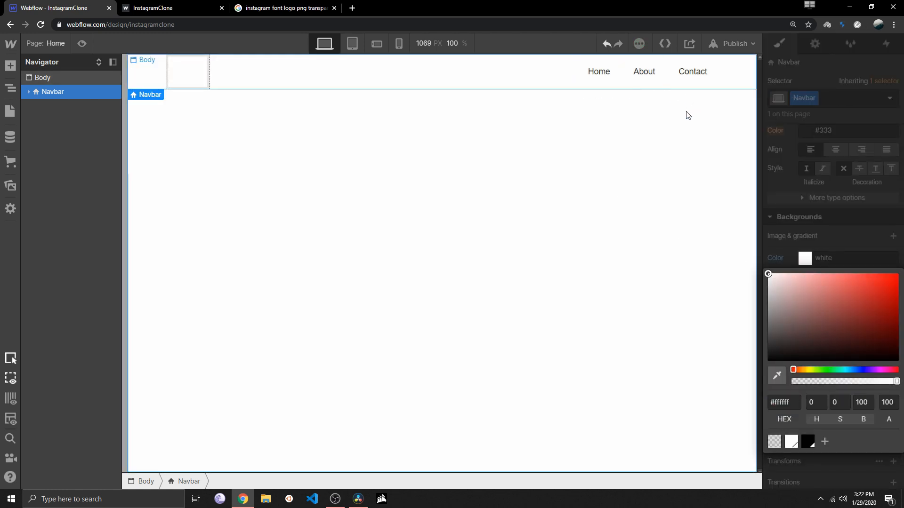
click(409, 151)
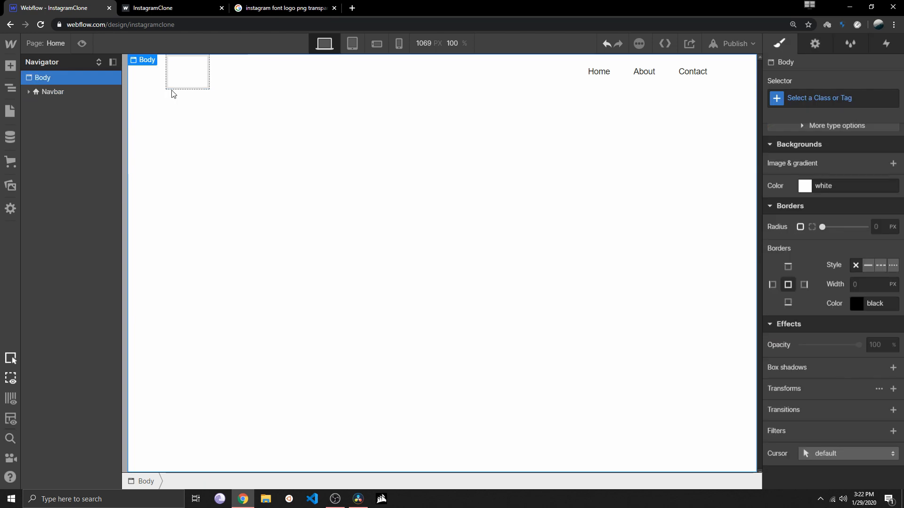
Add an Image element inside the navbar's Brand block
click(173, 77)
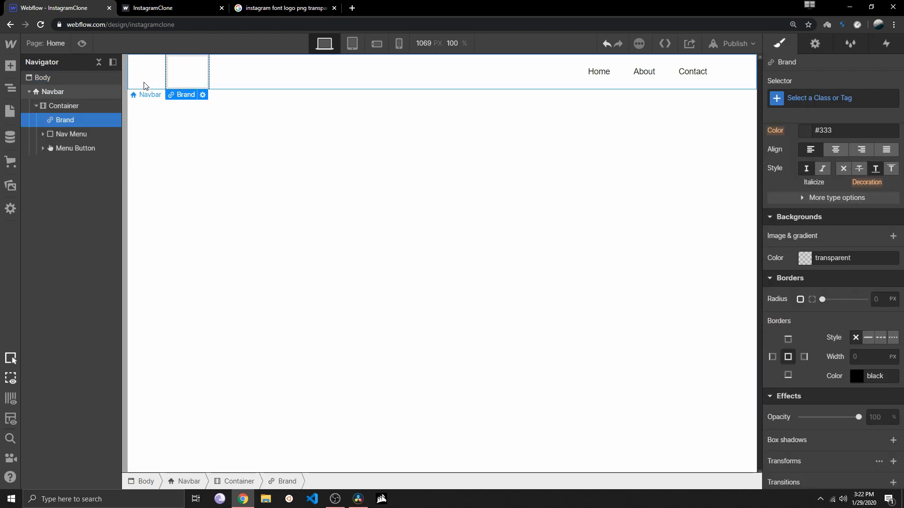
click(10, 65)
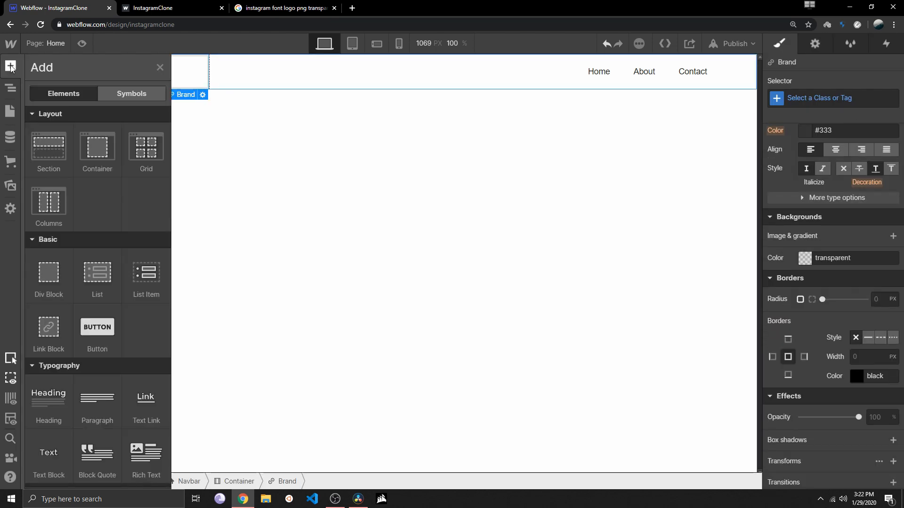
scroll(66, 277, down, 6)
scroll(65, 276, up, 3)
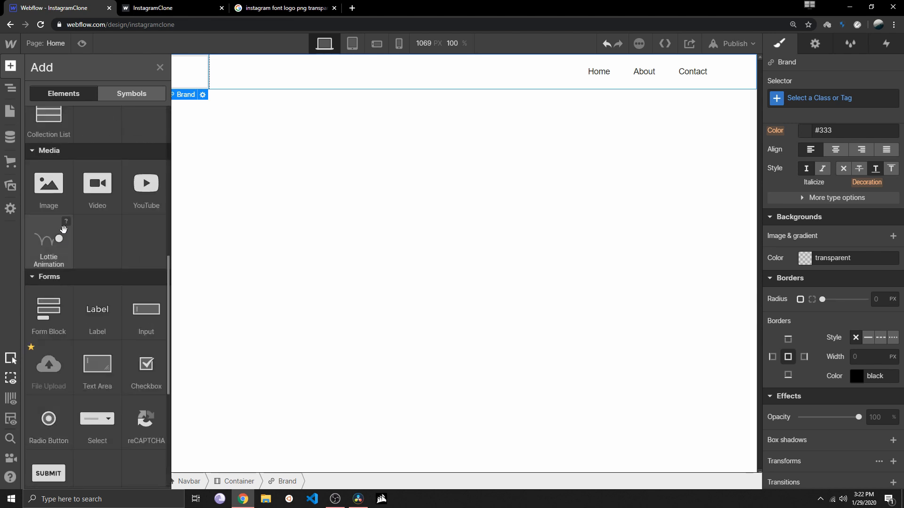
drag(47, 186, 191, 78)
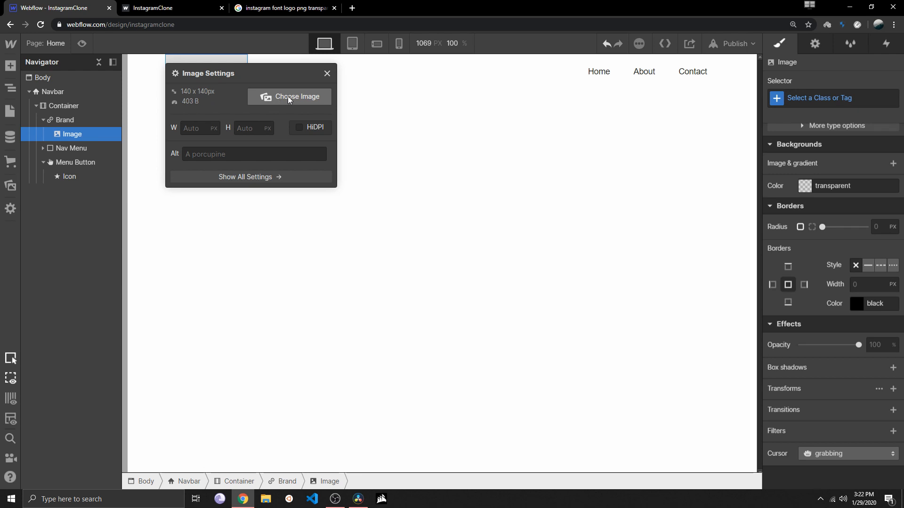
Upload the instagram_logo file from the computer for the new image in the Brand block
click(279, 100)
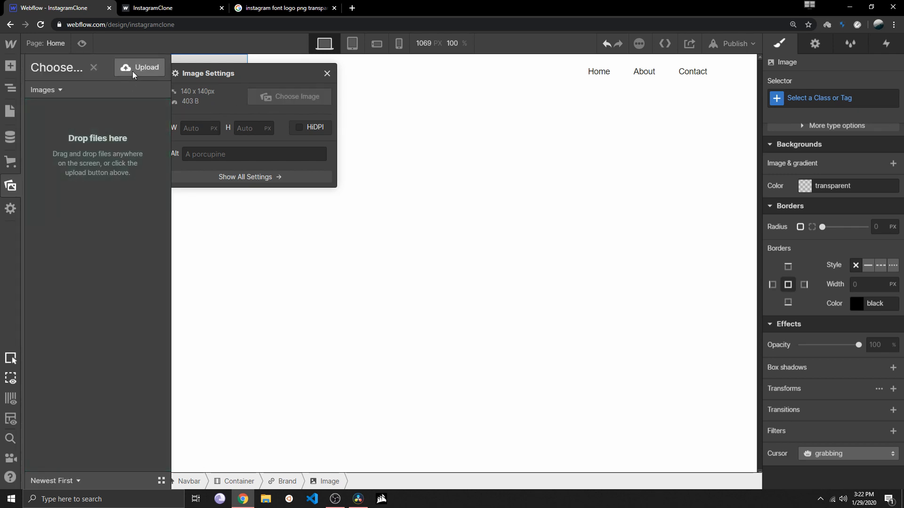
click(127, 71)
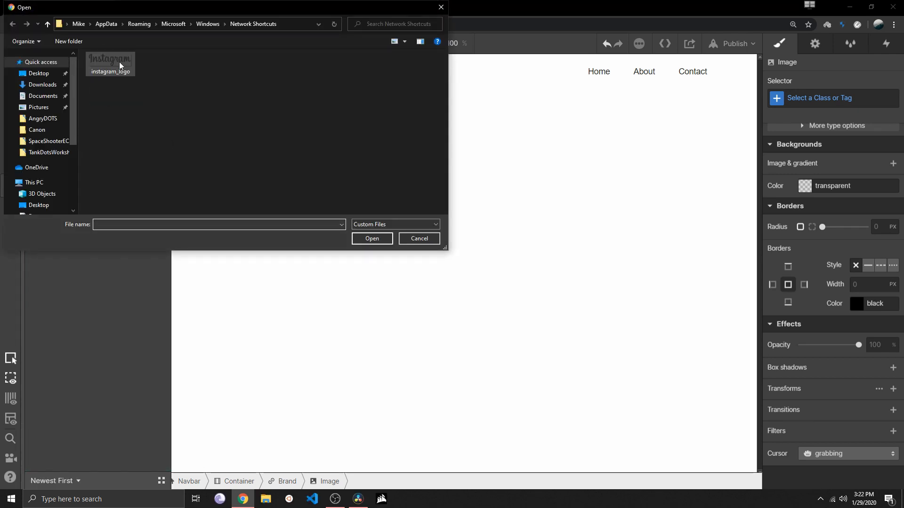
click(117, 59)
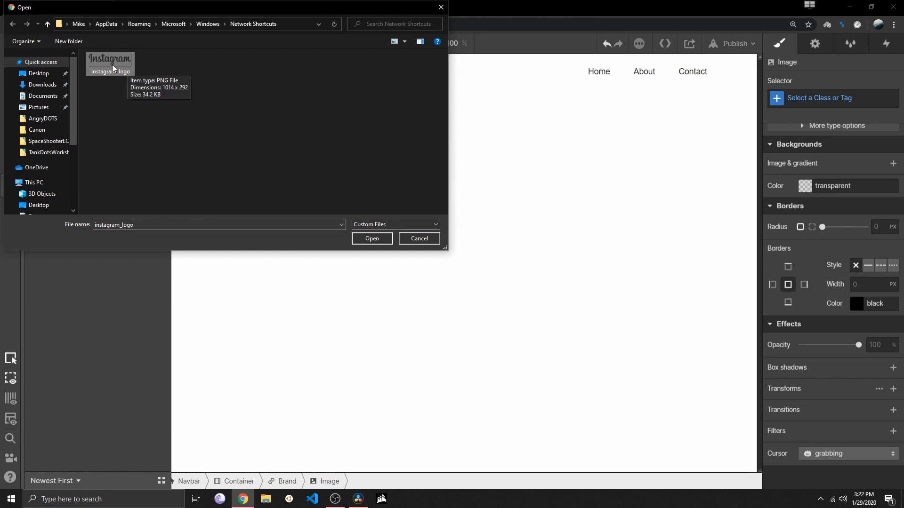
double_click(114, 65)
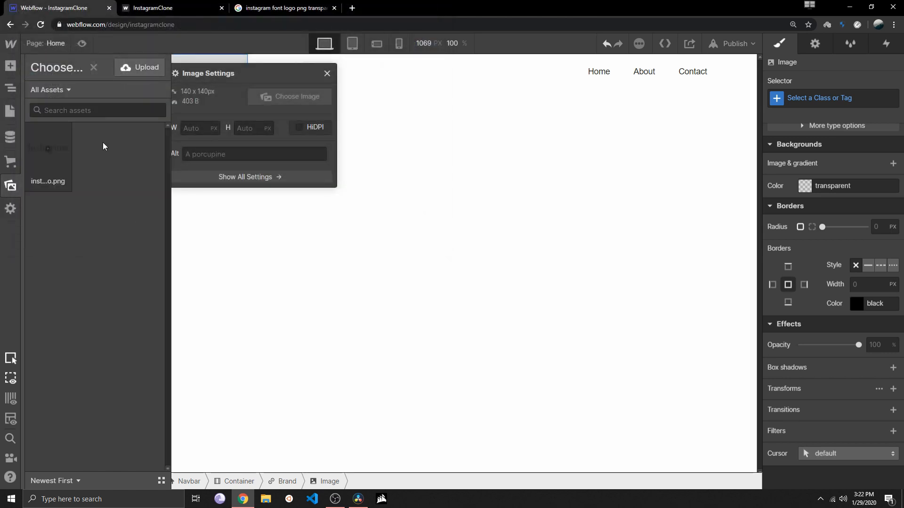
Look through the image search results for a transparent Instagram font logo and compare them with the logo on the published InstagramClone page
click(273, 8)
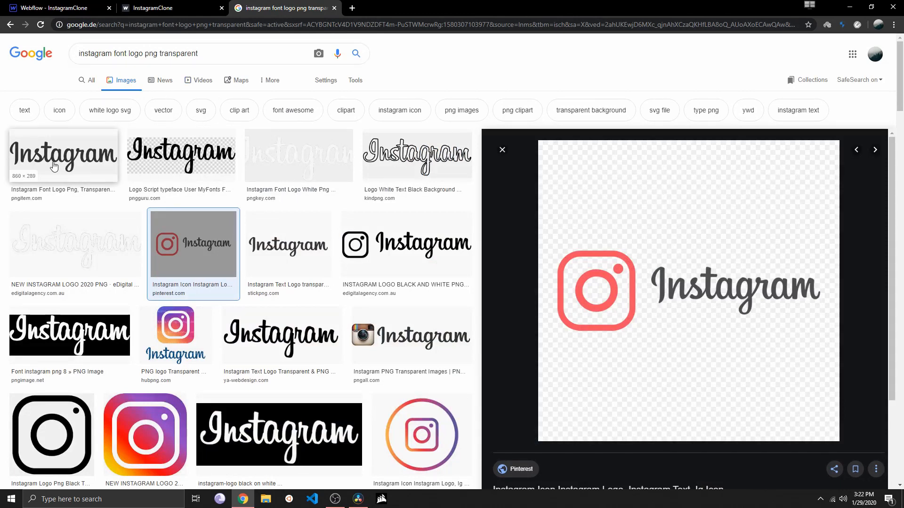
scroll(147, 173, down, 6)
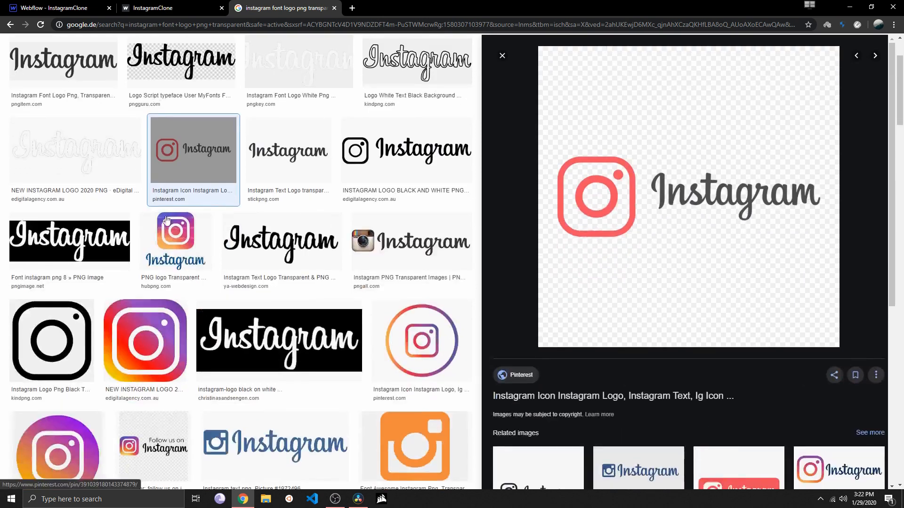
scroll(176, 166, up, 2)
scroll(176, 167, up, 4)
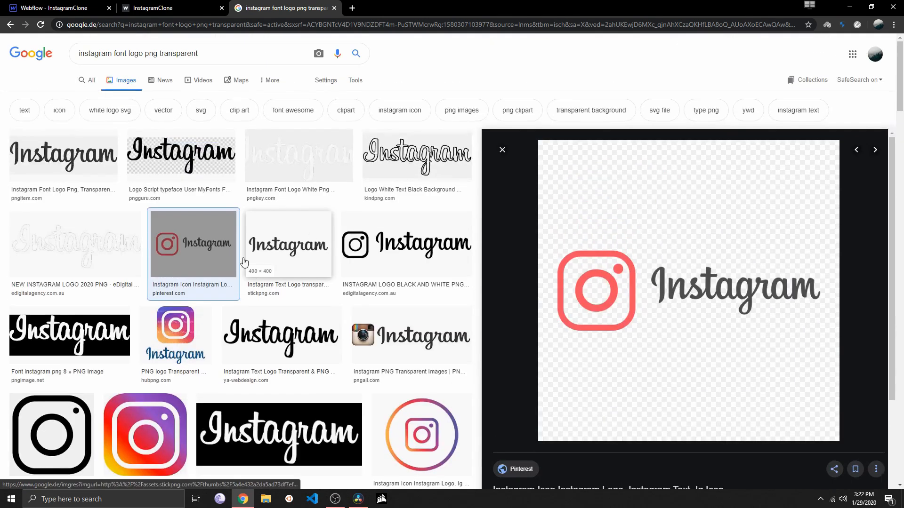
click(64, 156)
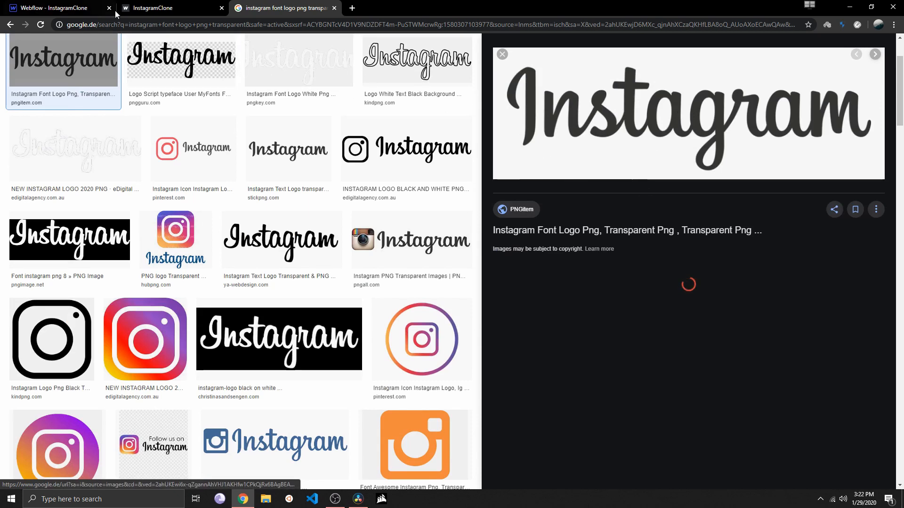
click(161, 12)
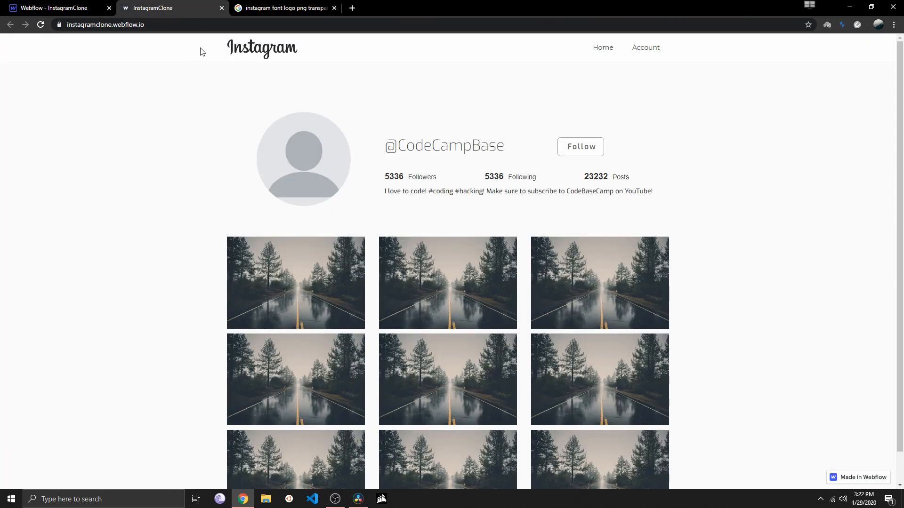
click(255, 7)
scroll(339, 241, up, 3)
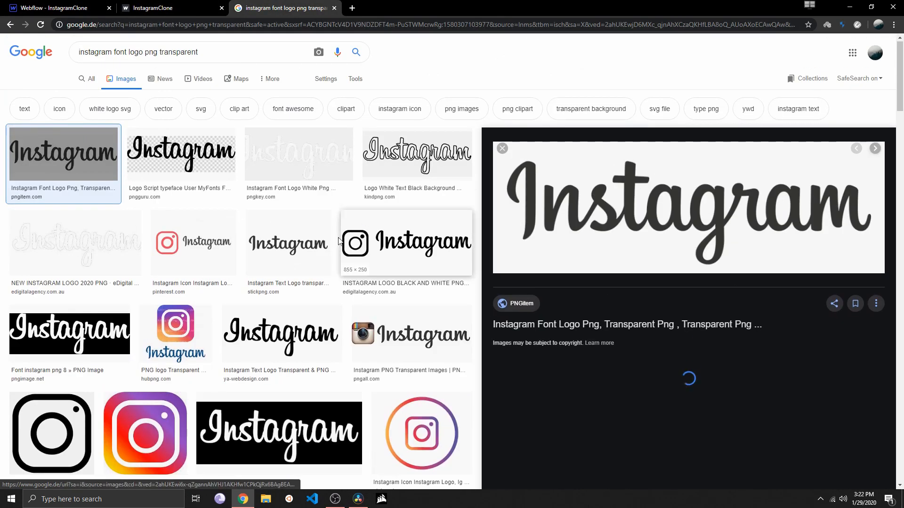
scroll(282, 179, down, 8)
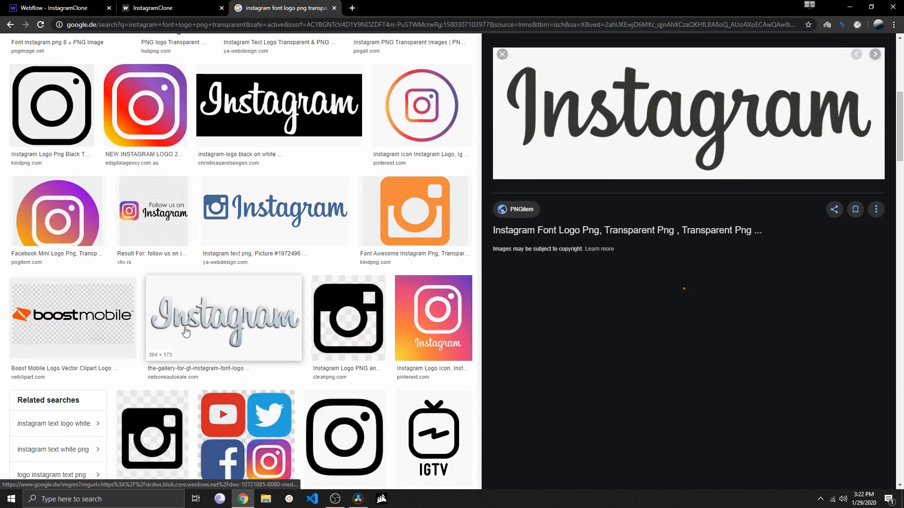
scroll(186, 332, up, 2)
scroll(187, 332, up, 5)
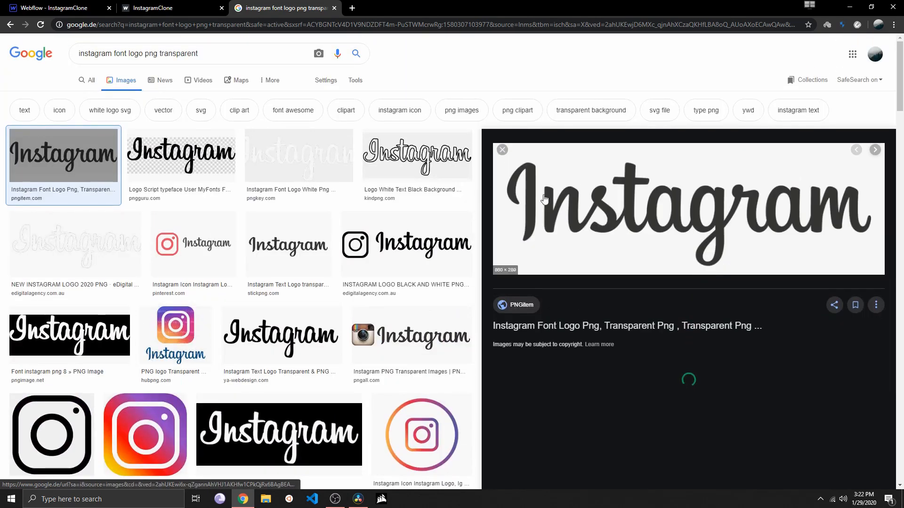
click(151, 11)
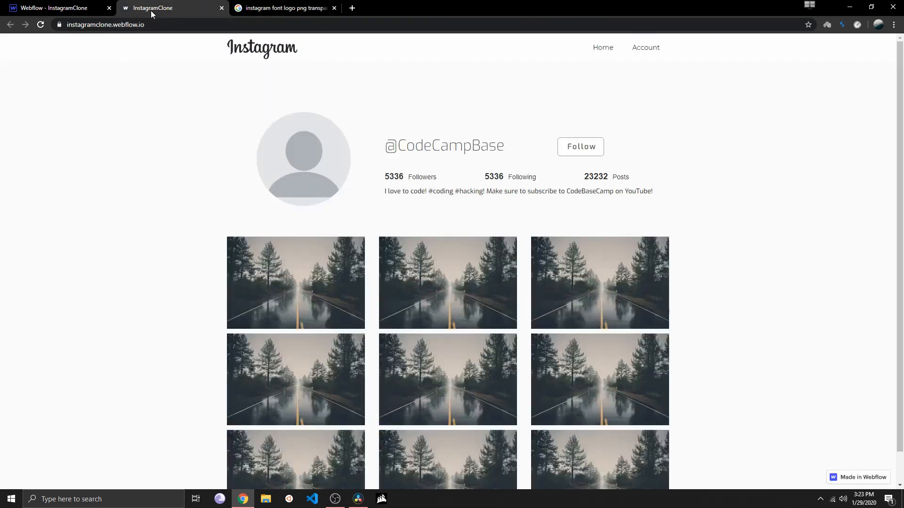
Return to the Webflow designer, enable HiDPI for the logo image and set its width to 150 px
click(59, 10)
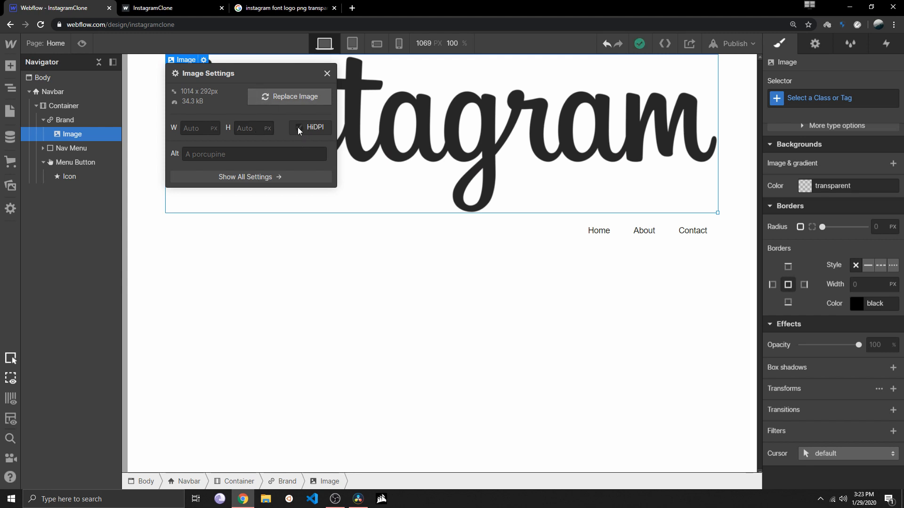
click(299, 129)
click(204, 132)
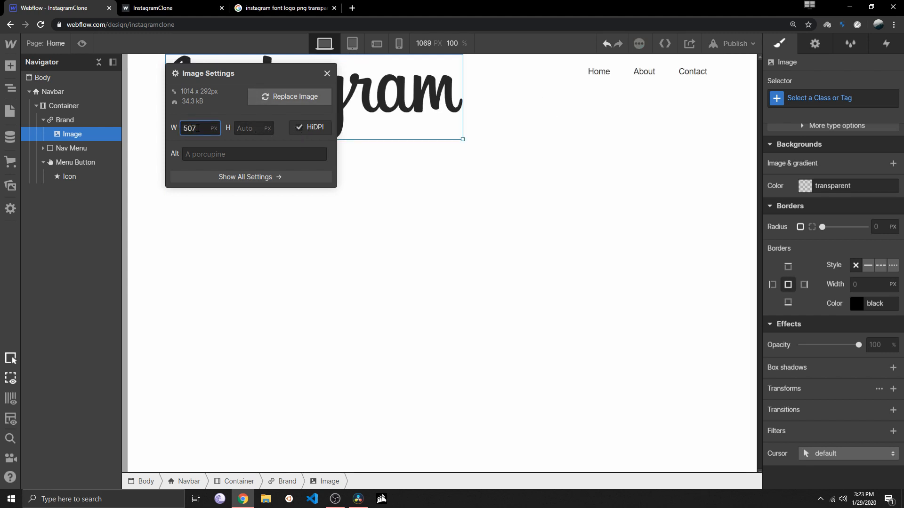
text(150)
click(326, 74)
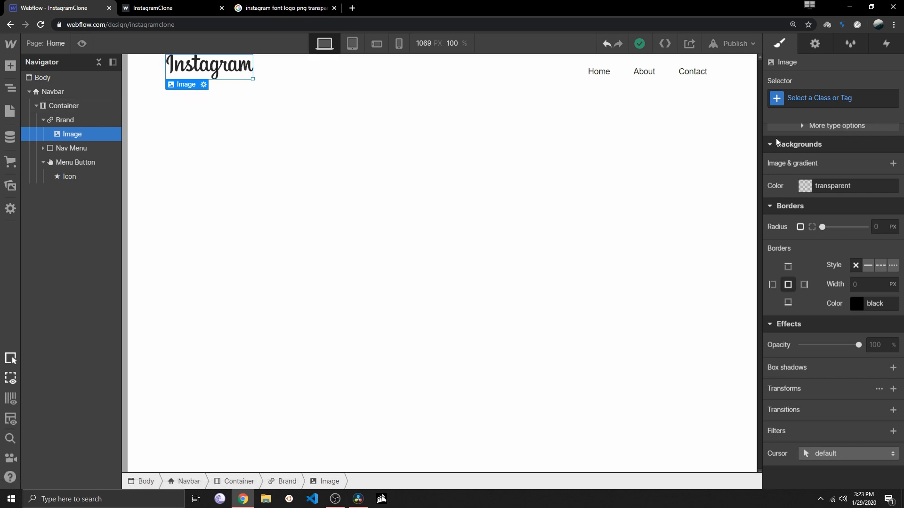
Give the logo image a top margin of 10
scroll(809, 236, up, 10)
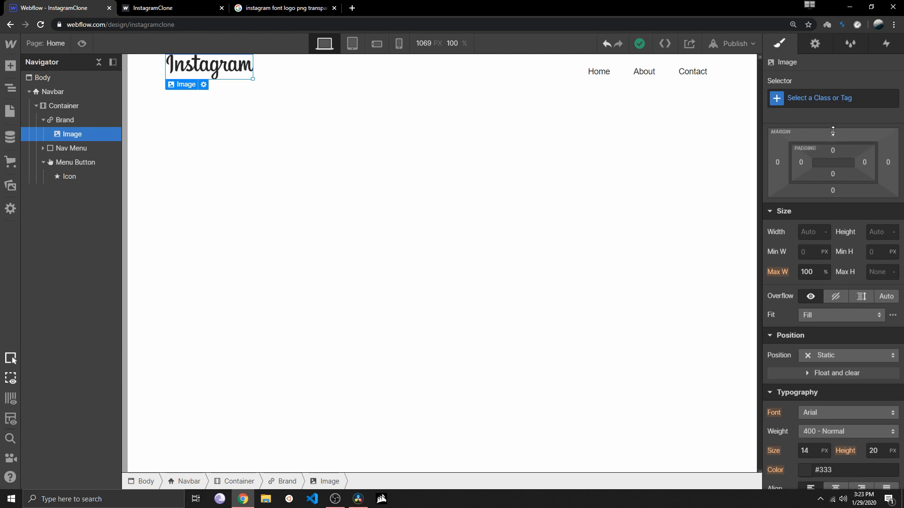
drag(833, 131, 837, 115)
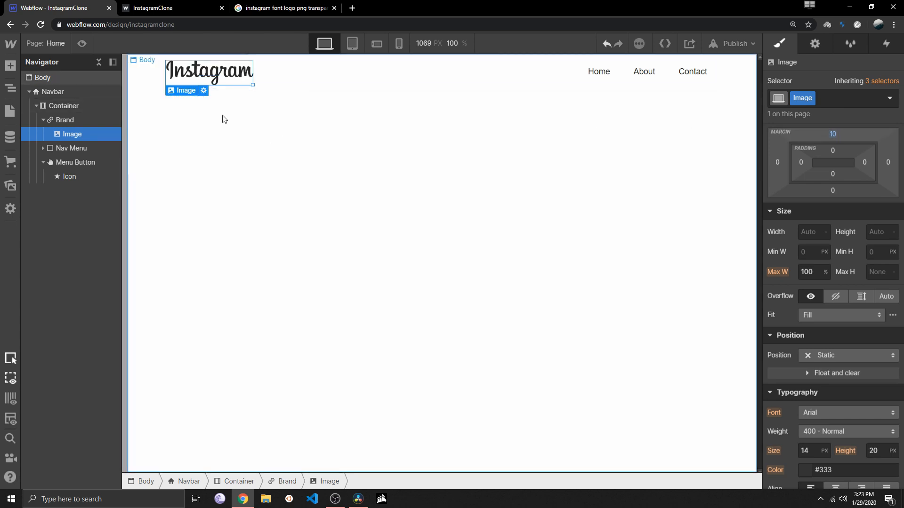
click(270, 155)
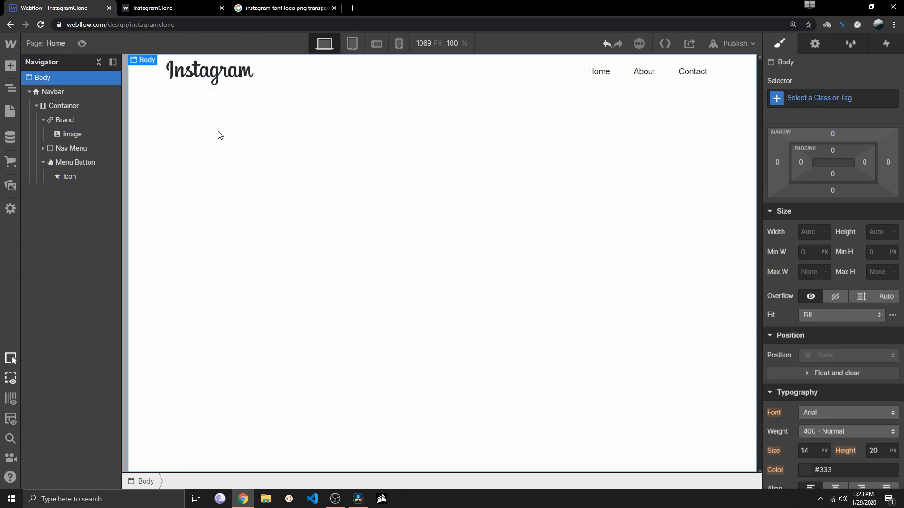
Preview the navbar with its logo in the desktop, tablet, phone landscape and phone portrait views, and return to the designer
click(86, 44)
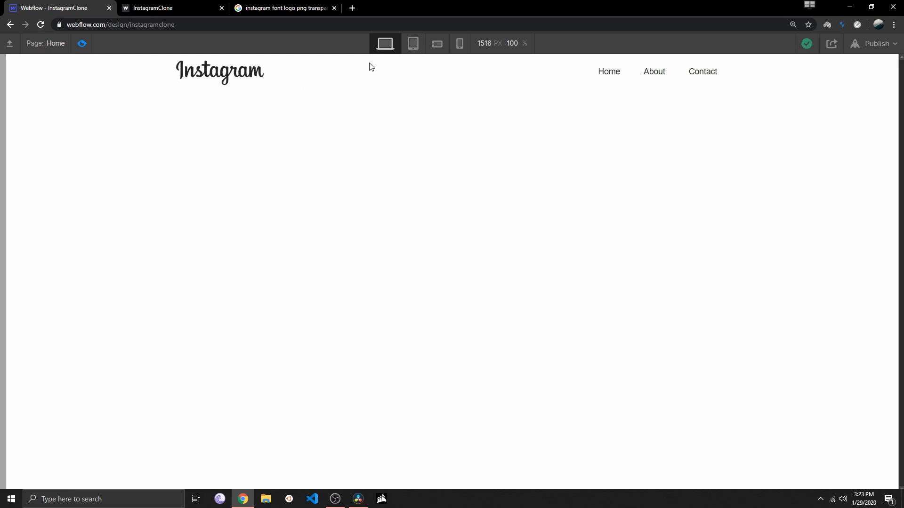
click(419, 43)
click(437, 43)
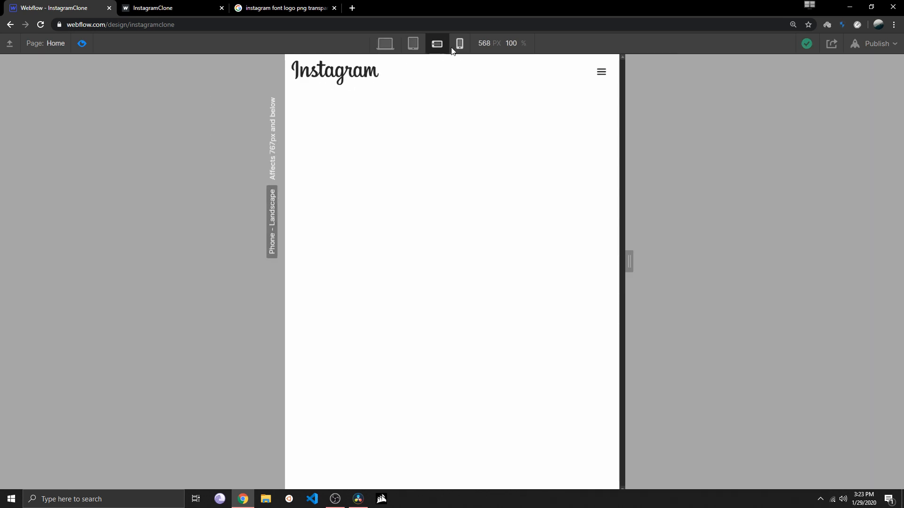
click(459, 44)
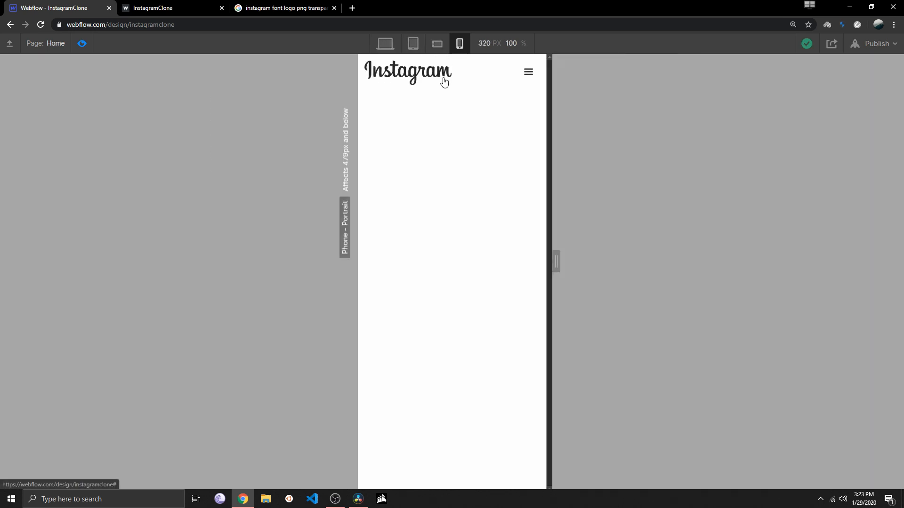
click(437, 44)
click(413, 44)
click(392, 49)
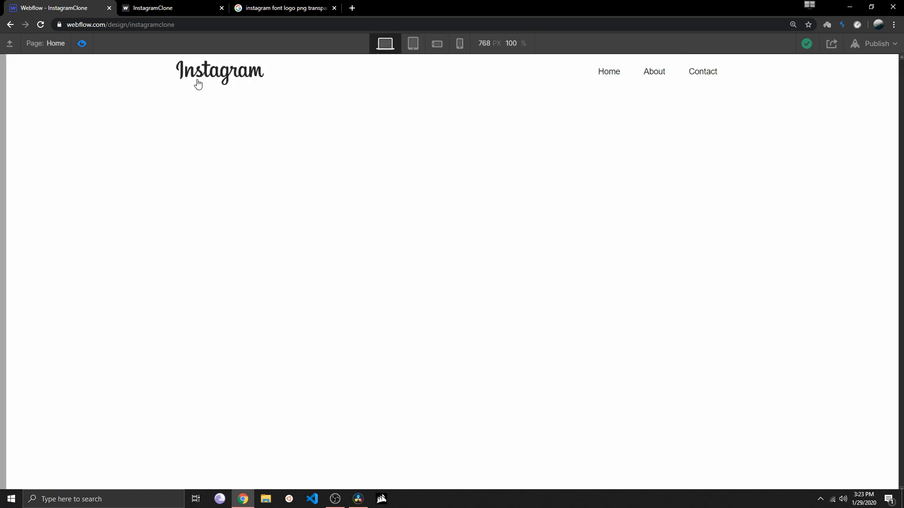
key(ctrl+shift+p)
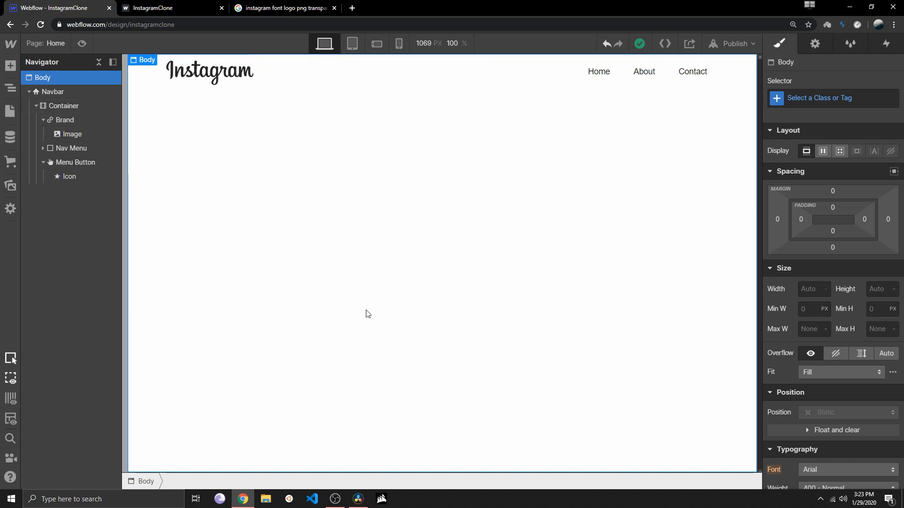
Collapse the navbar's element tree and add a Section to the page body below the navbar
click(29, 92)
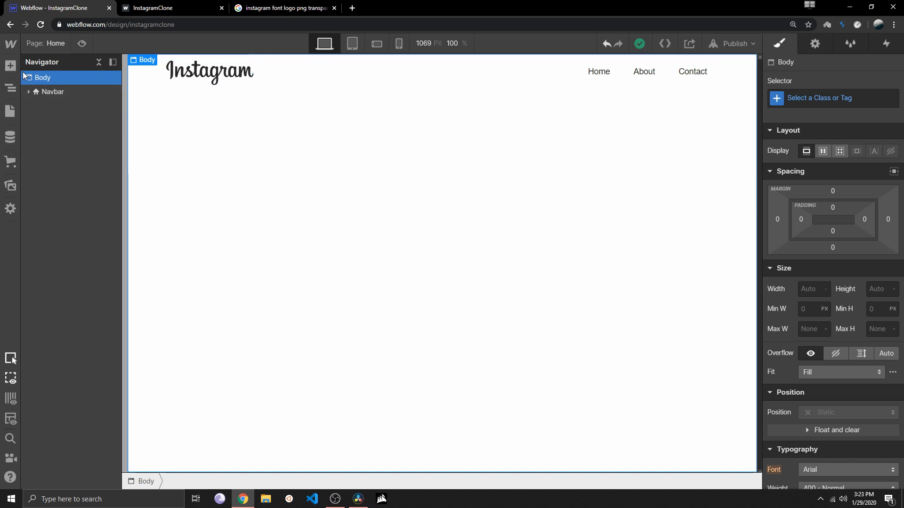
click(13, 65)
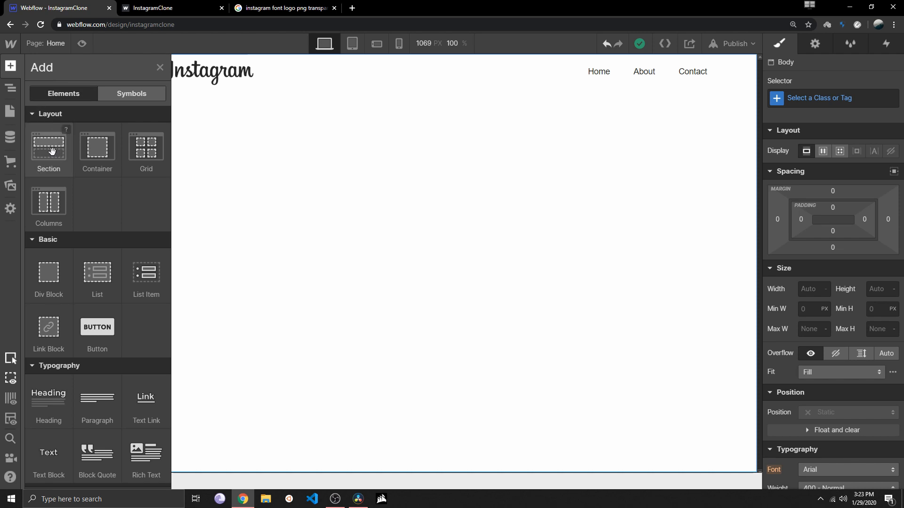
drag(52, 150, 218, 176)
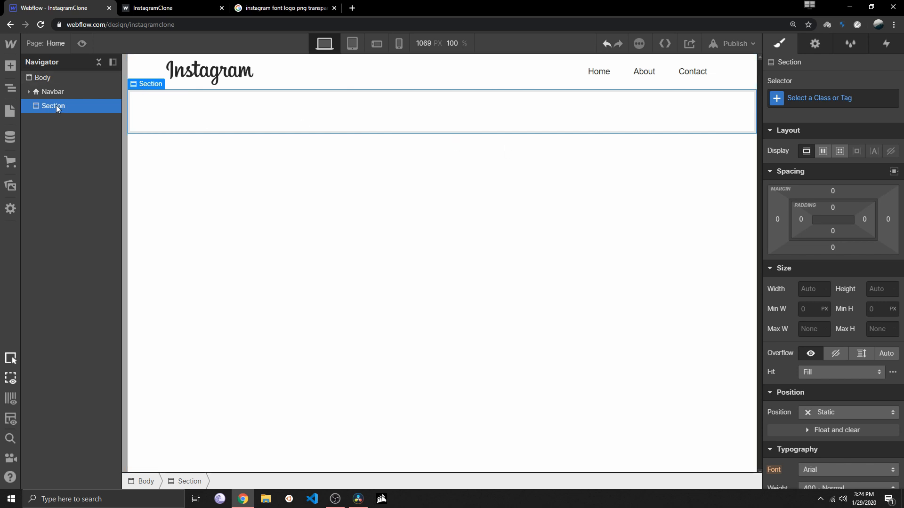
Select the new section below the navbar and set its height to 100vh
click(13, 89)
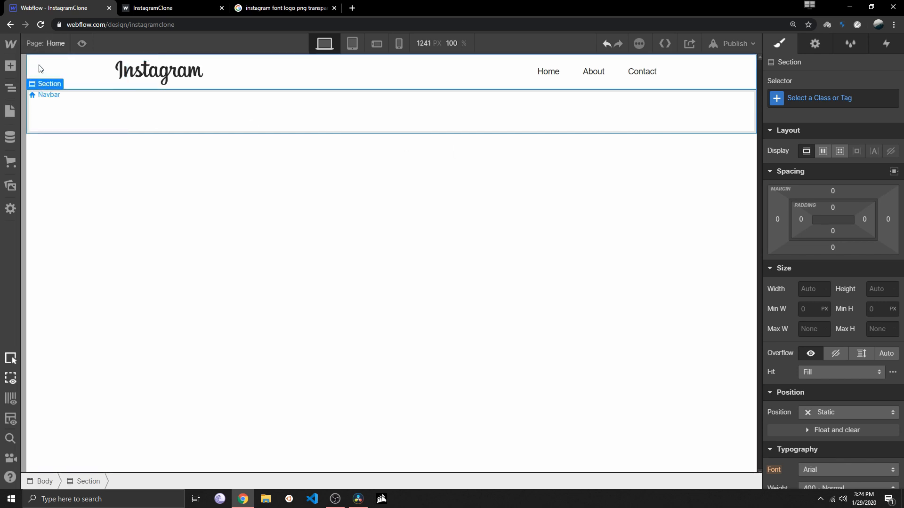
click(13, 89)
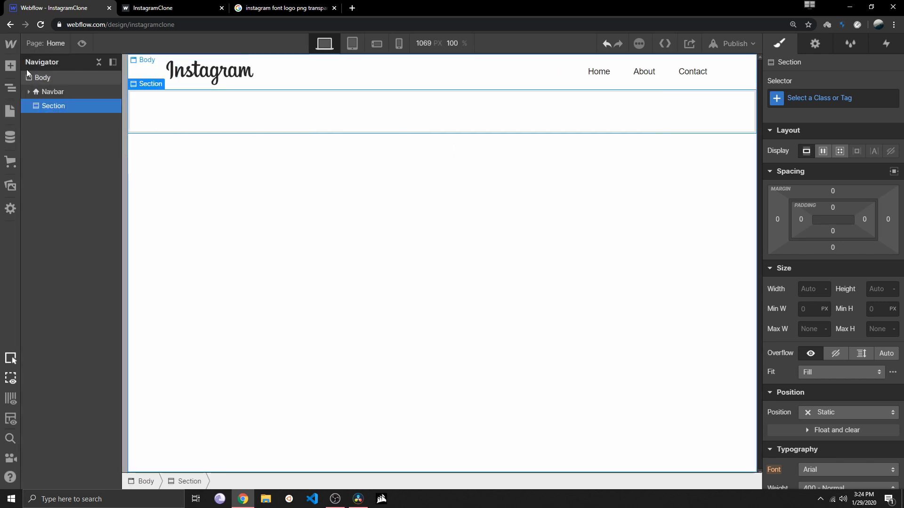
click(47, 91)
click(54, 105)
scroll(786, 240, up, 2)
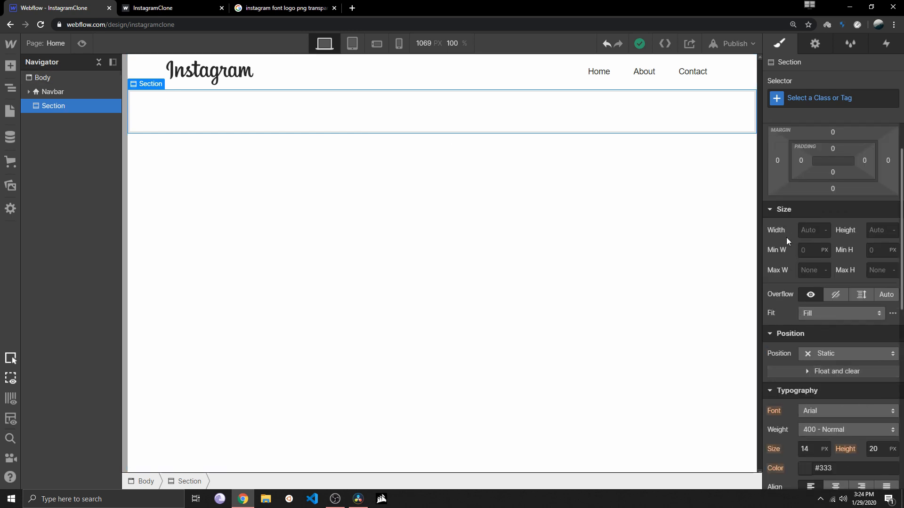
click(893, 231)
click(845, 251)
click(877, 235)
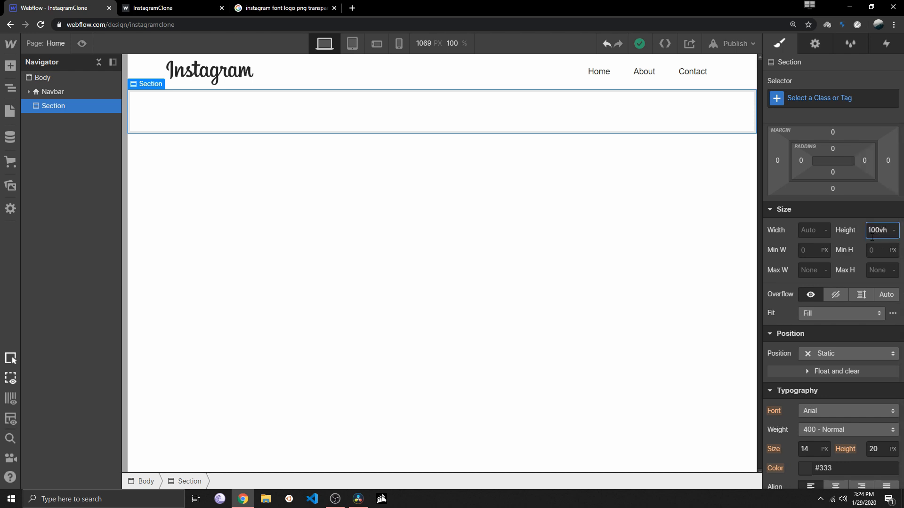
text(100vh)
key(Return)
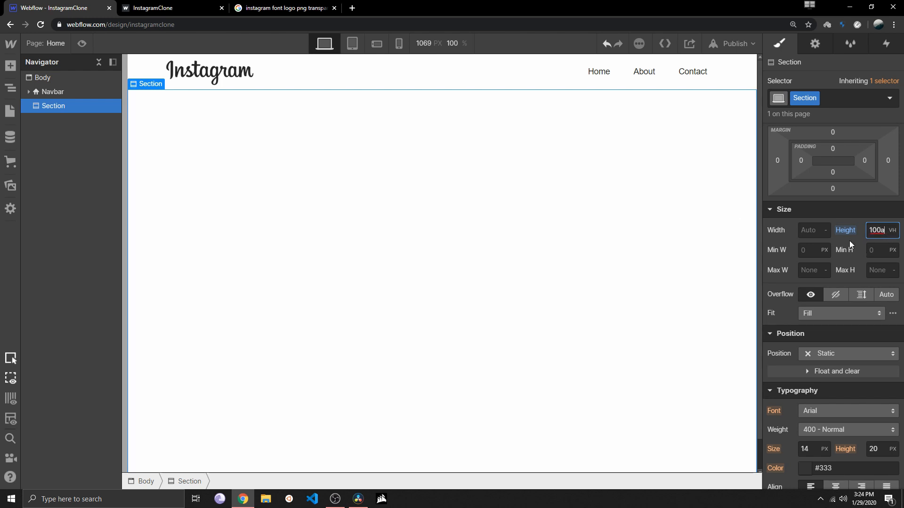
key(BackSpace)
Set the section's background color to red, #ff3737
scroll(832, 262, down, 8)
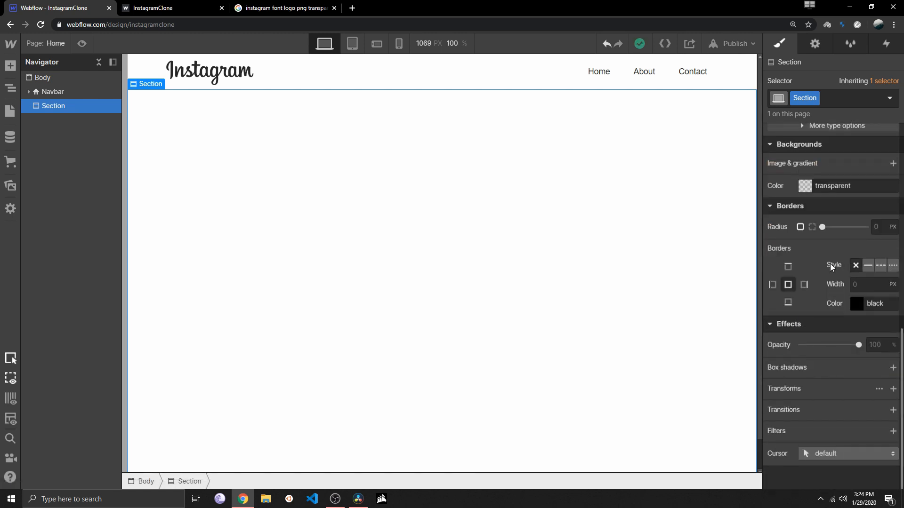
click(806, 187)
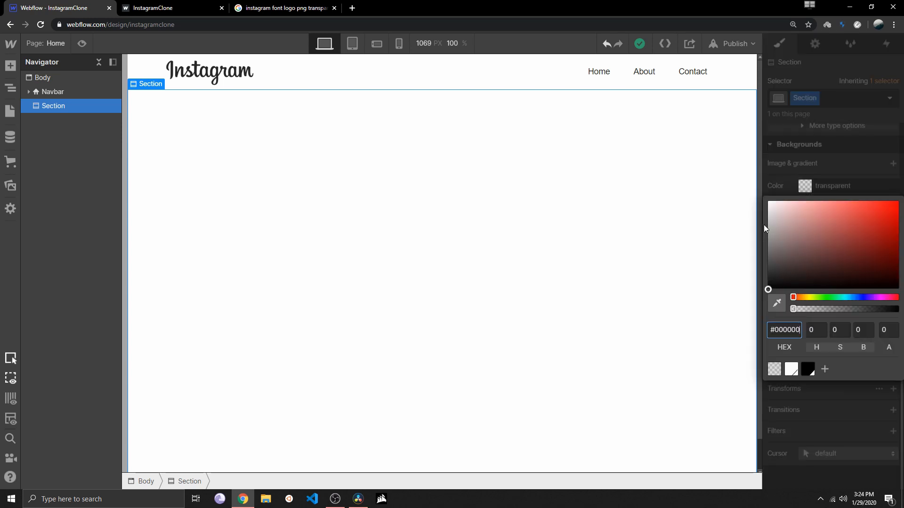
drag(852, 236, 871, 201)
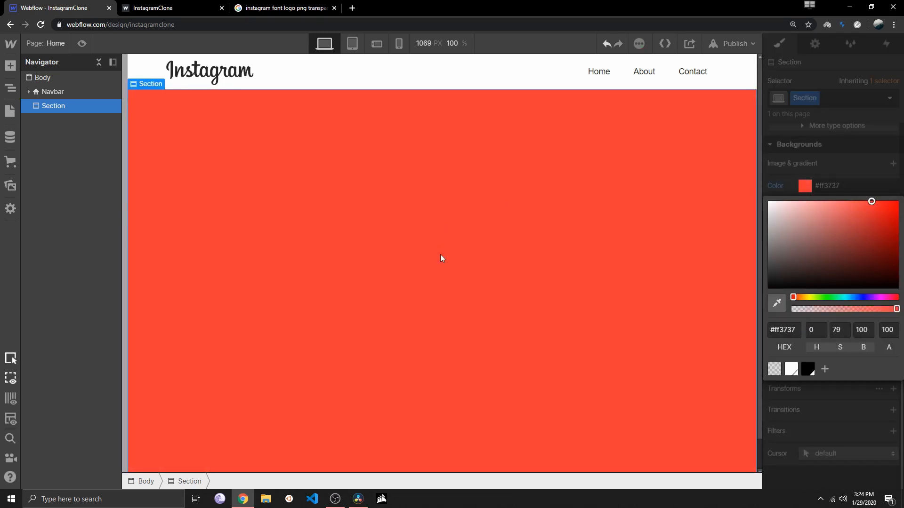
Preview the page, look over the full-height section below the navbar, and return to the designer
click(84, 44)
scroll(576, 374, down, 2)
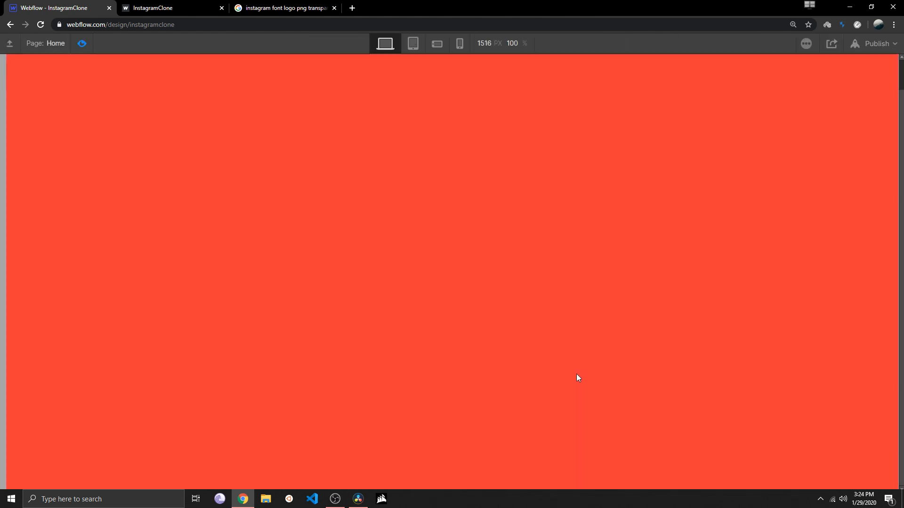
scroll(368, 266, up, 2)
scroll(122, 97, down, 2)
scroll(108, 61, up, 2)
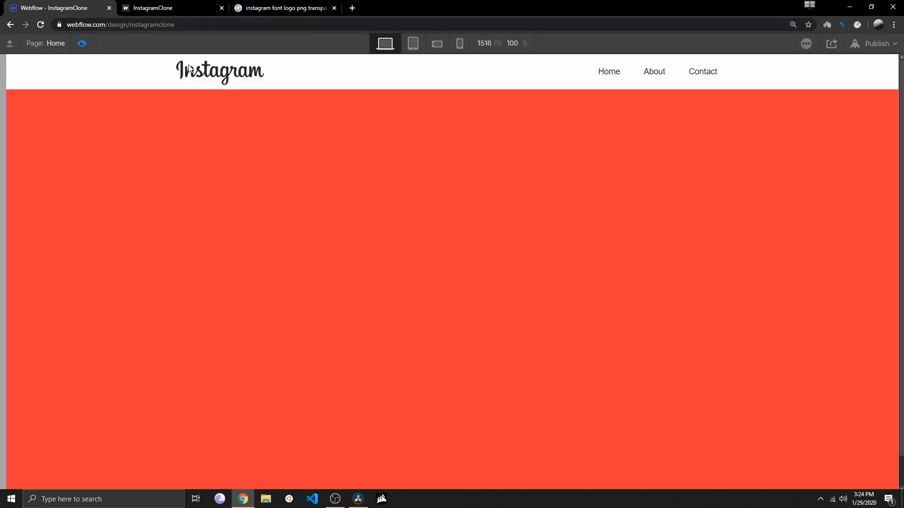
key(ctrl+shift+p)
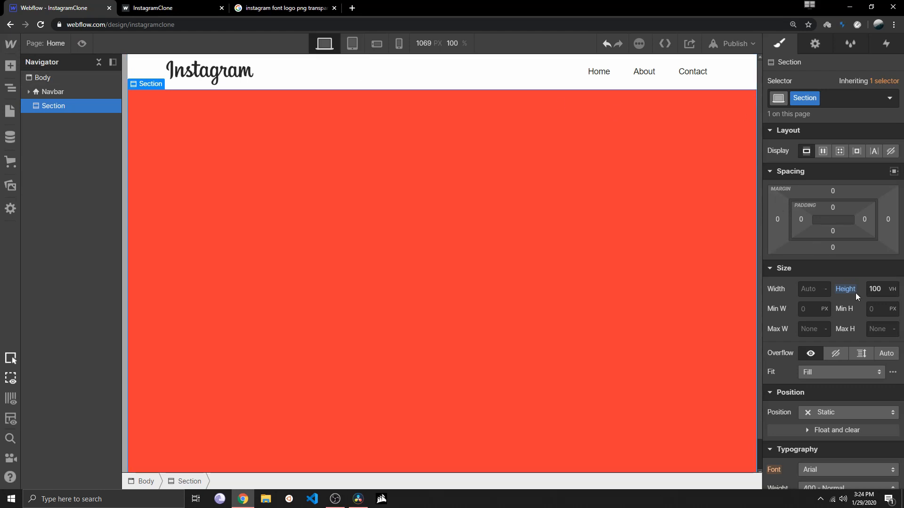
Set the section's background color to the light off-white #fafafa
scroll(852, 296, down, 3)
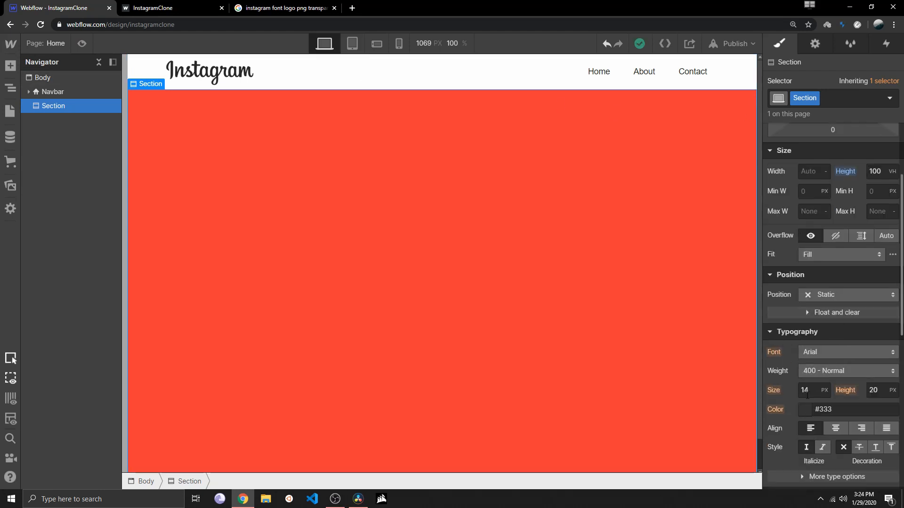
scroll(807, 395, down, 4)
click(801, 361)
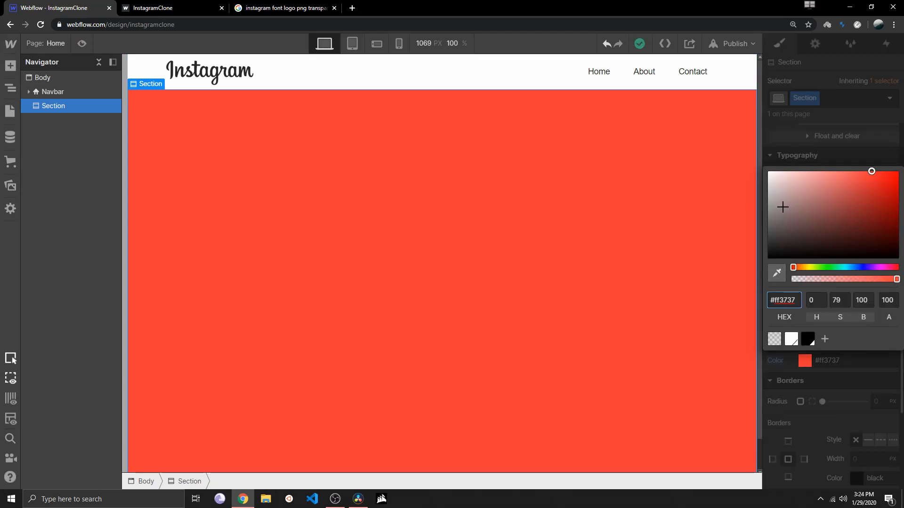
drag(778, 198, 759, 172)
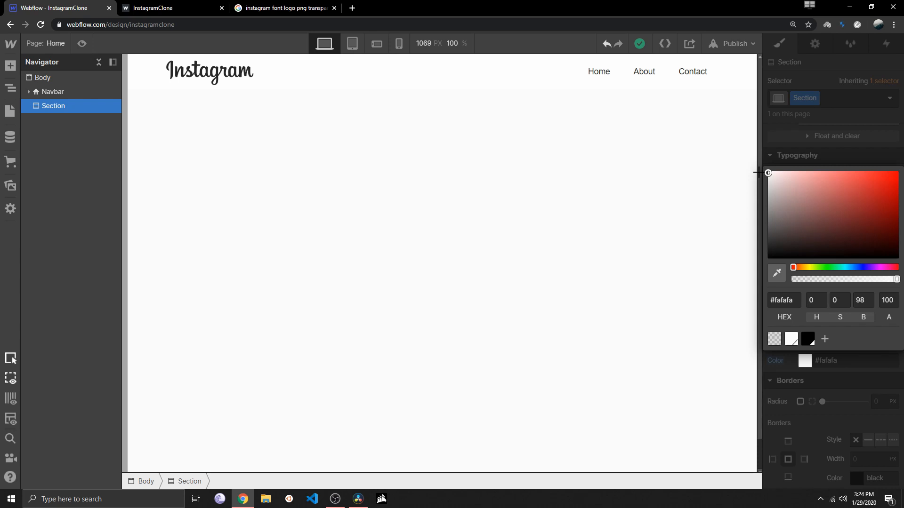
drag(759, 172, 758, 172)
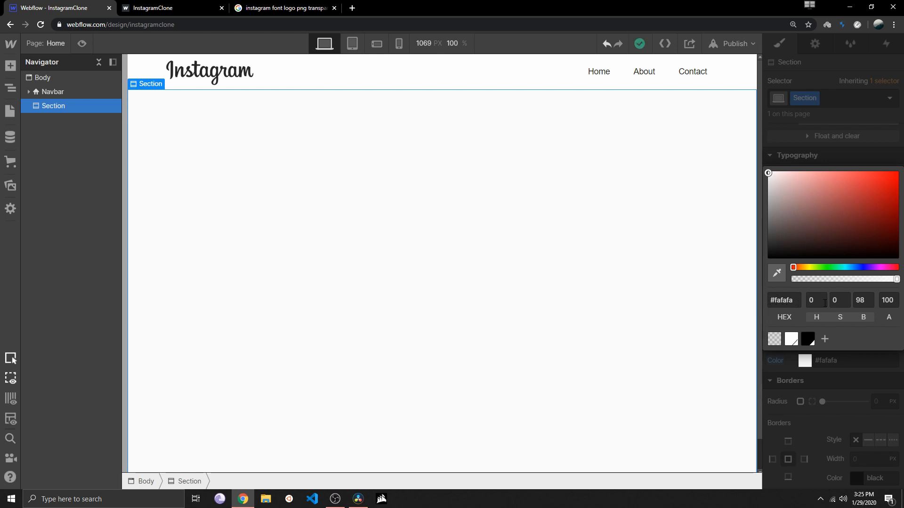
click(835, 145)
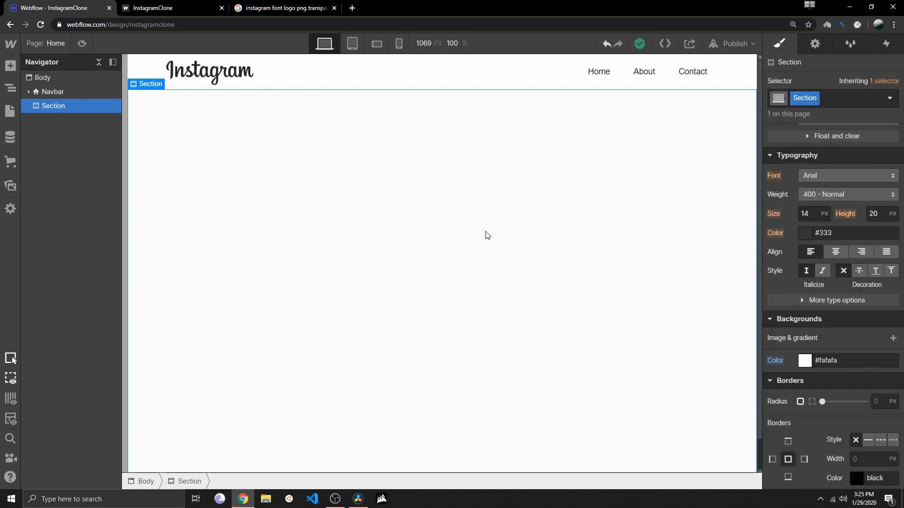
scroll(487, 234, down, 1)
scroll(492, 234, up, 1)
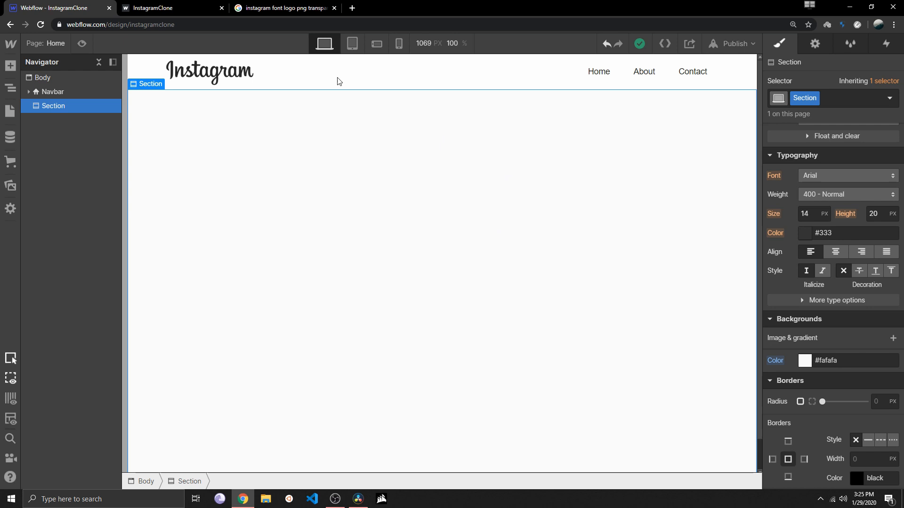
Look at the published InstagramClone page, then search Google Images for "instagram account page"
click(166, 5)
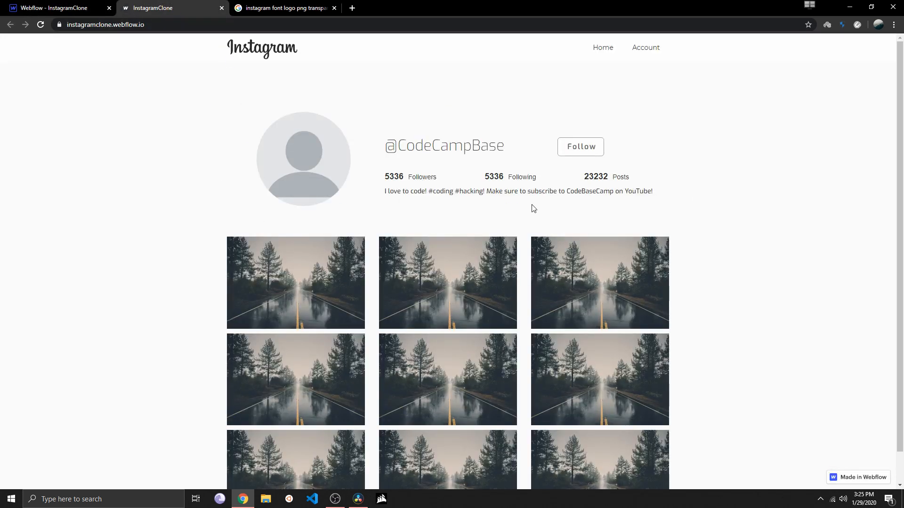
click(283, 8)
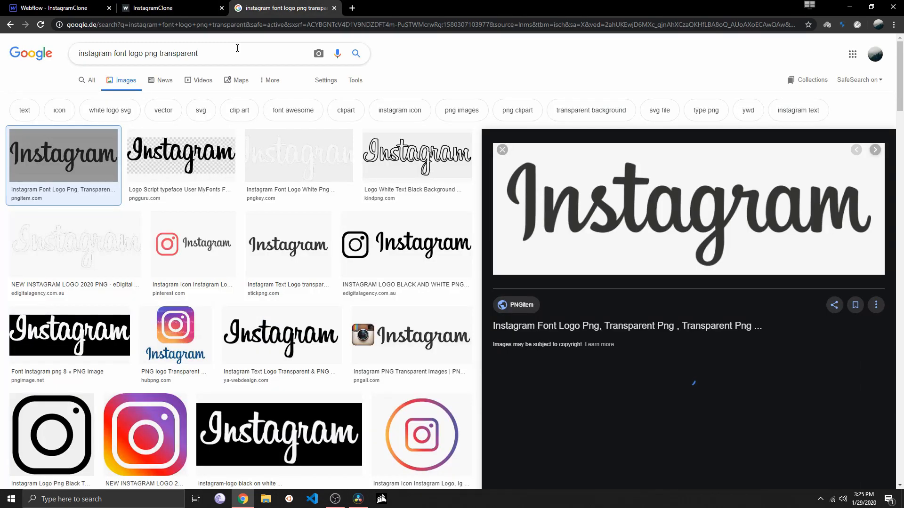
triple_click(237, 48)
text(instagram)
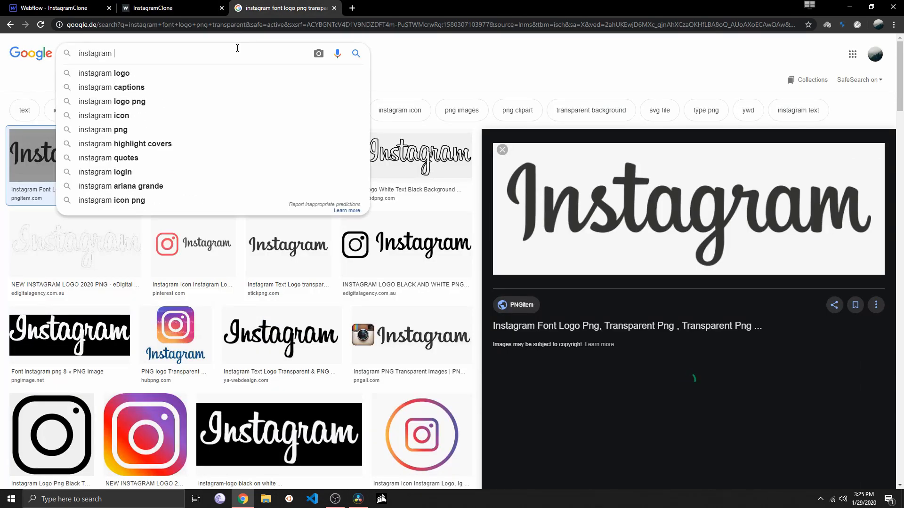
text( account p)
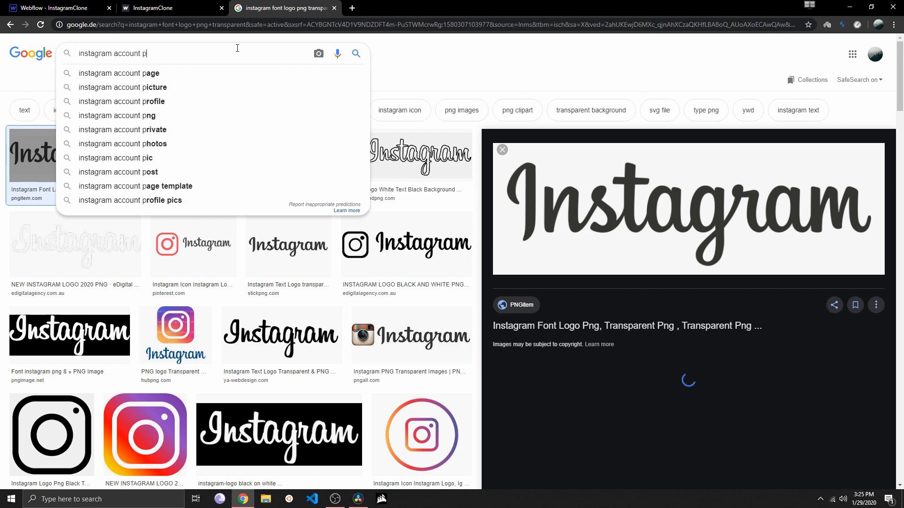
text(age)
key(Return)
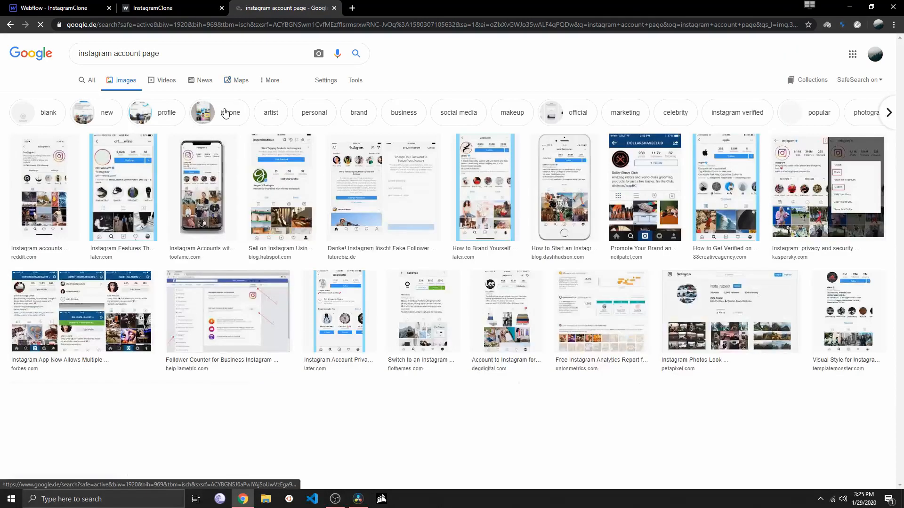
Open PetaPixel's desktop Instagram profile screenshot from the image results and compare it with the published InstagramClone page
scroll(134, 255, down, 3)
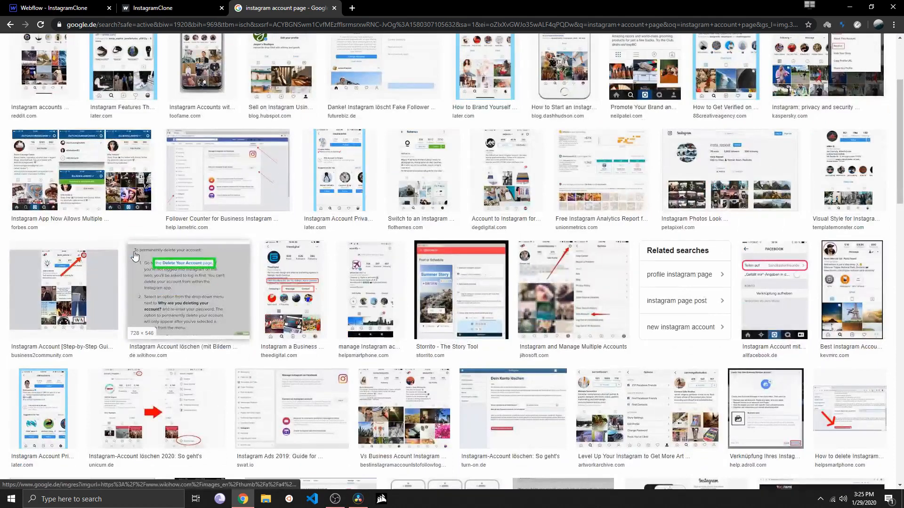
click(733, 157)
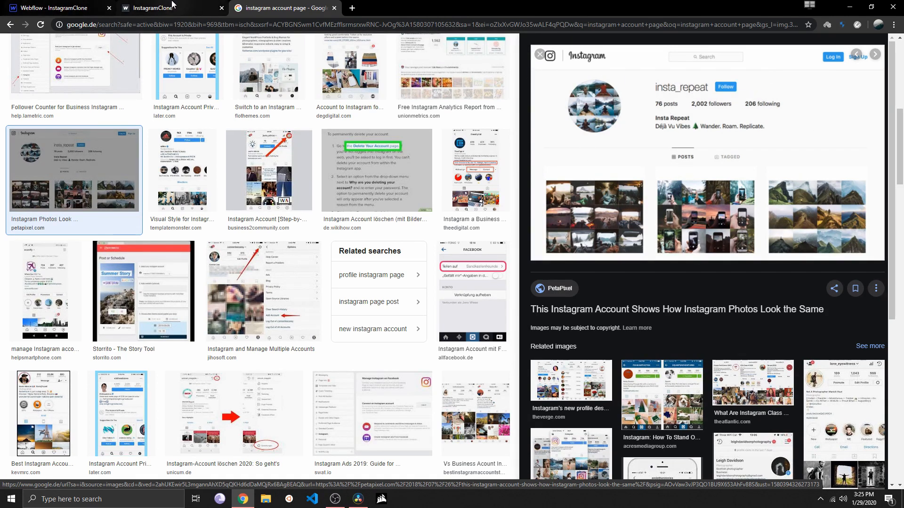
click(200, 11)
click(284, 8)
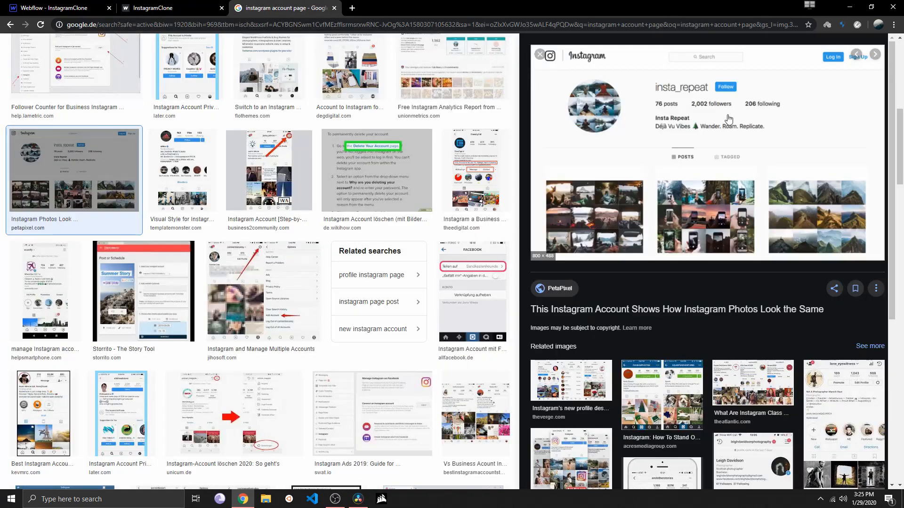
click(190, 8)
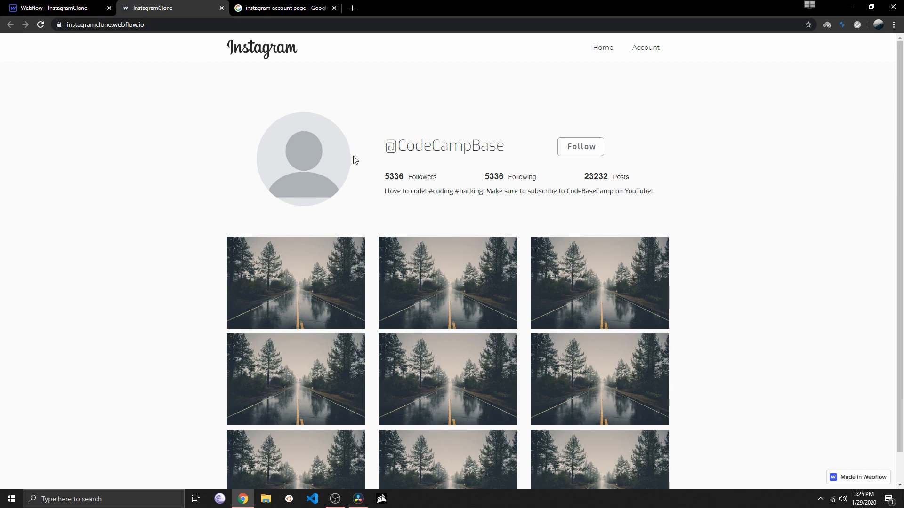
Return to the Webflow designer and add a Columns element inside the section
click(54, 8)
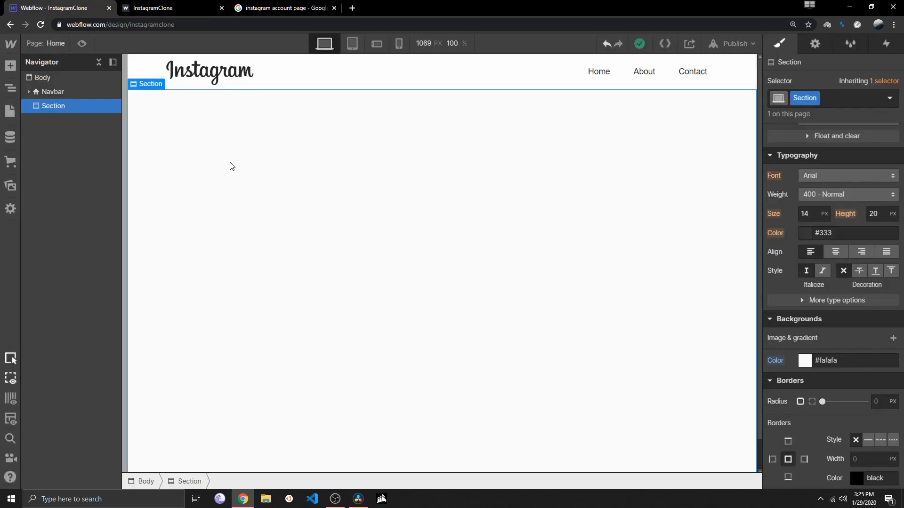
click(11, 66)
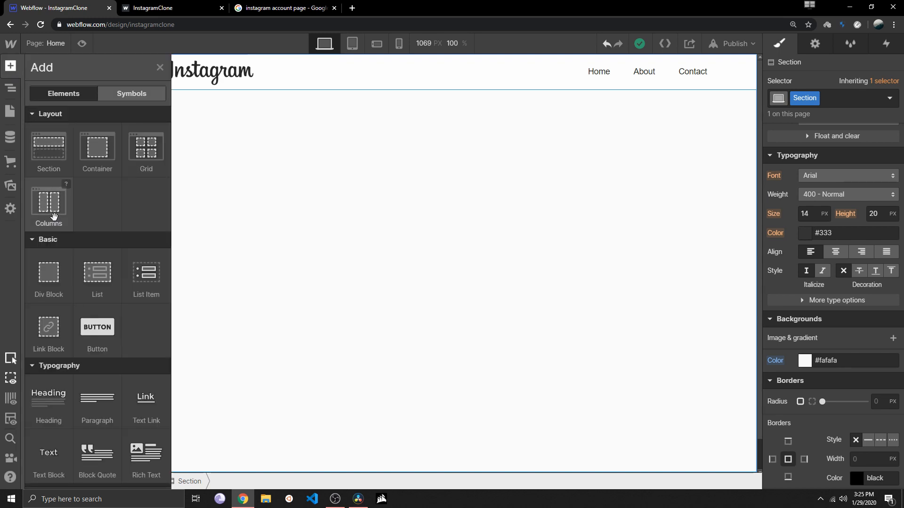
drag(54, 216, 379, 198)
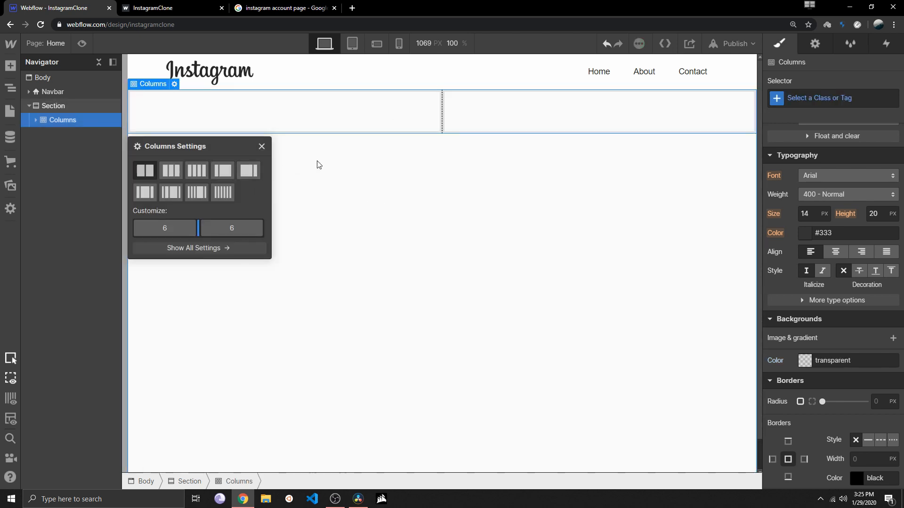
Try the preset column layouts, return to two equal 6/6 columns and close the columns settings
click(163, 168)
click(205, 171)
click(223, 171)
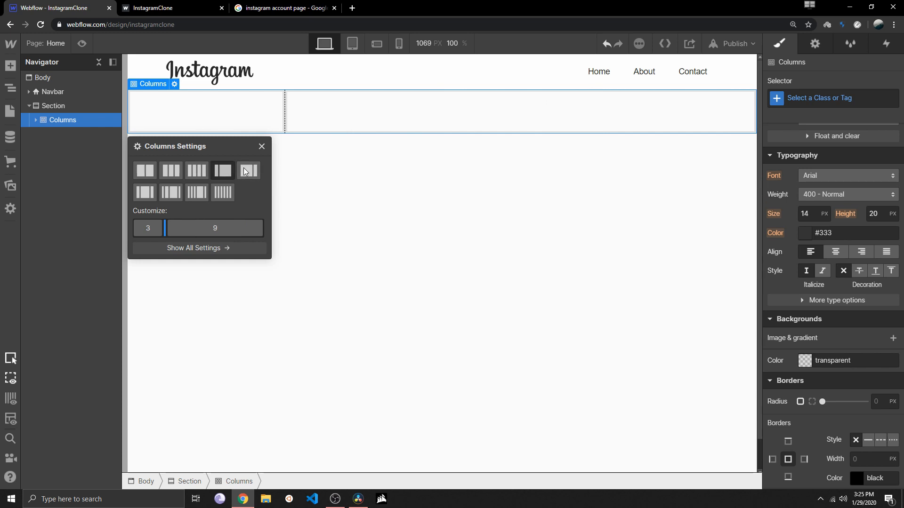
click(248, 170)
click(223, 193)
click(197, 192)
click(168, 193)
click(145, 193)
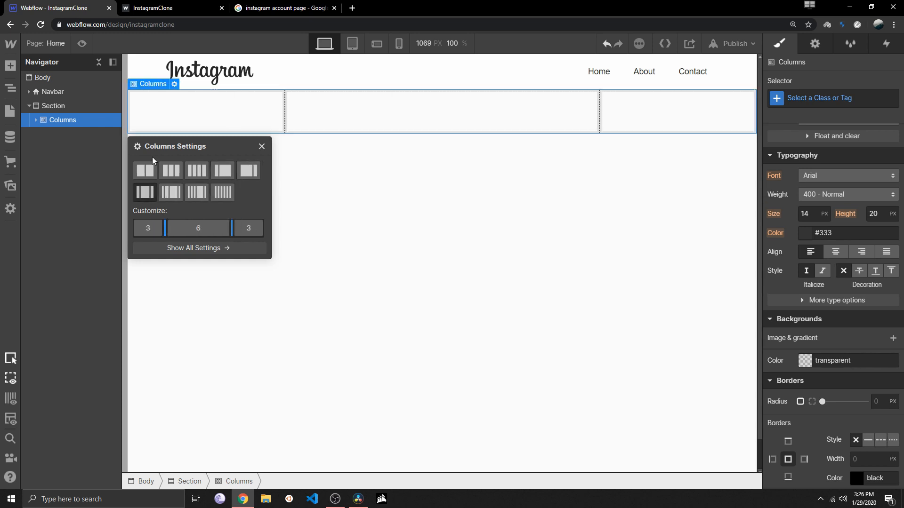
click(145, 171)
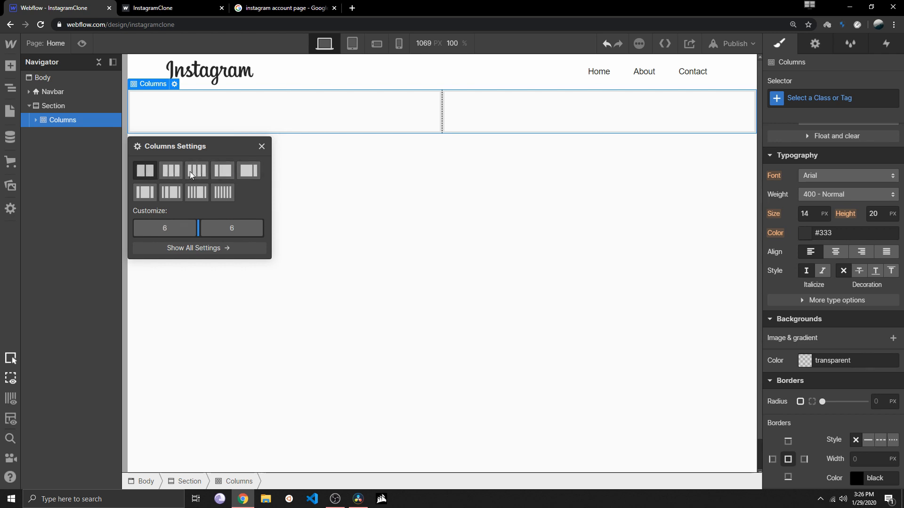
click(262, 146)
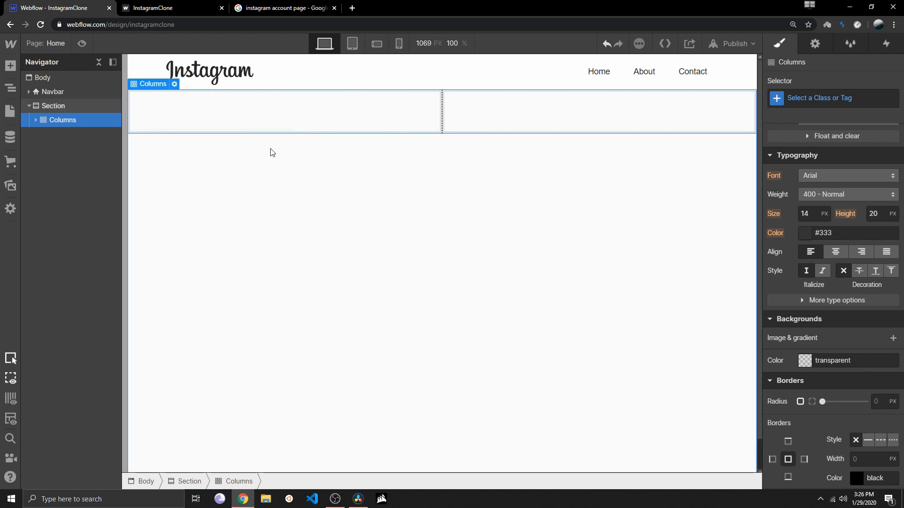
Add a Div Block inside Column 1 and give it a 60 px margin on all four sides
click(10, 65)
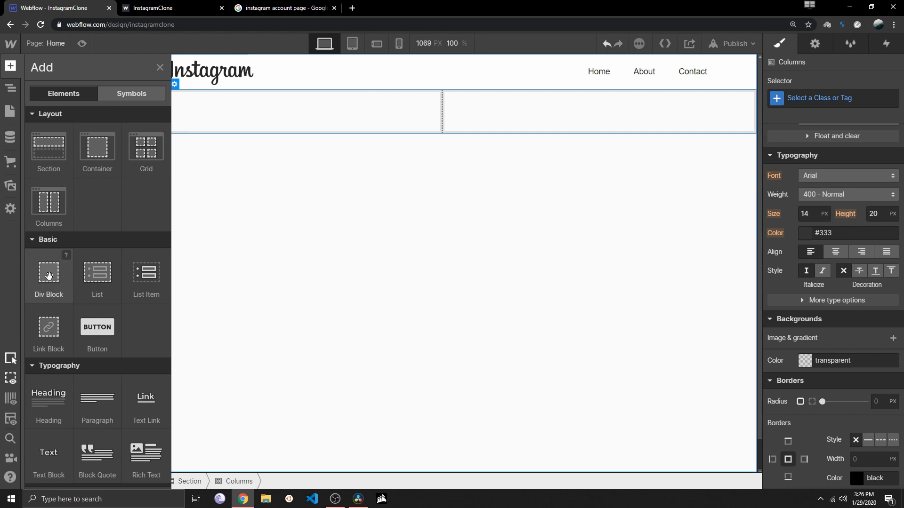
drag(48, 276, 242, 129)
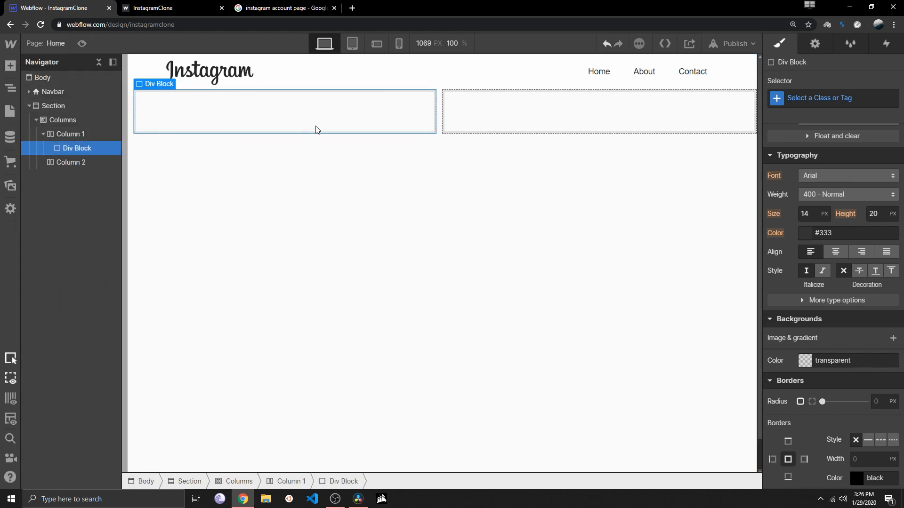
scroll(802, 156, up, 6)
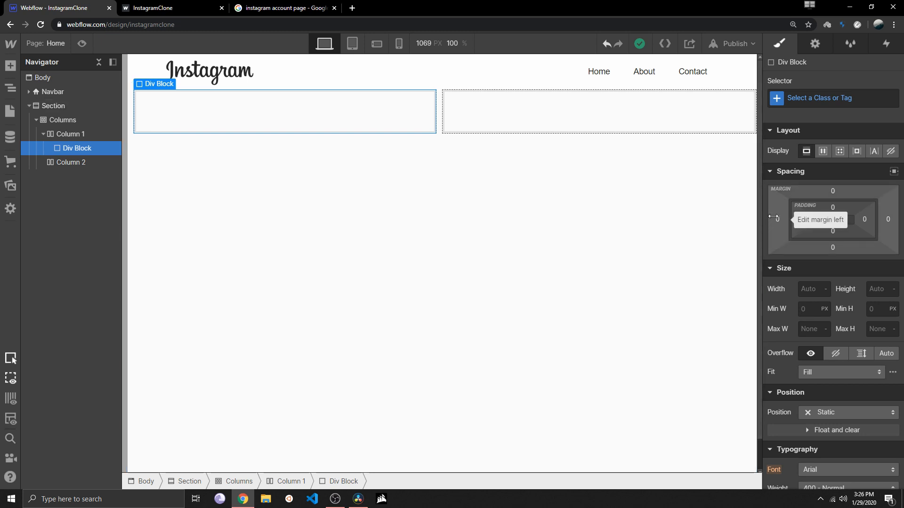
drag(774, 216, 669, 218)
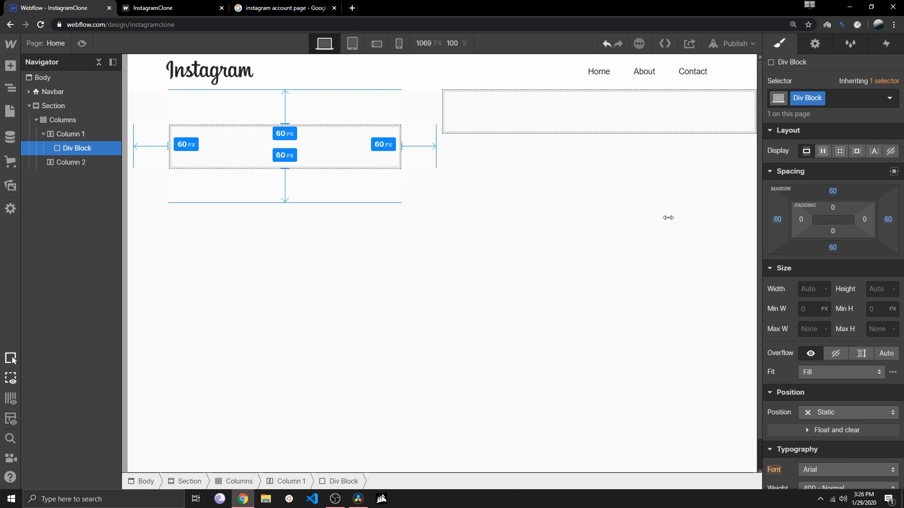
drag(668, 217, 668, 217)
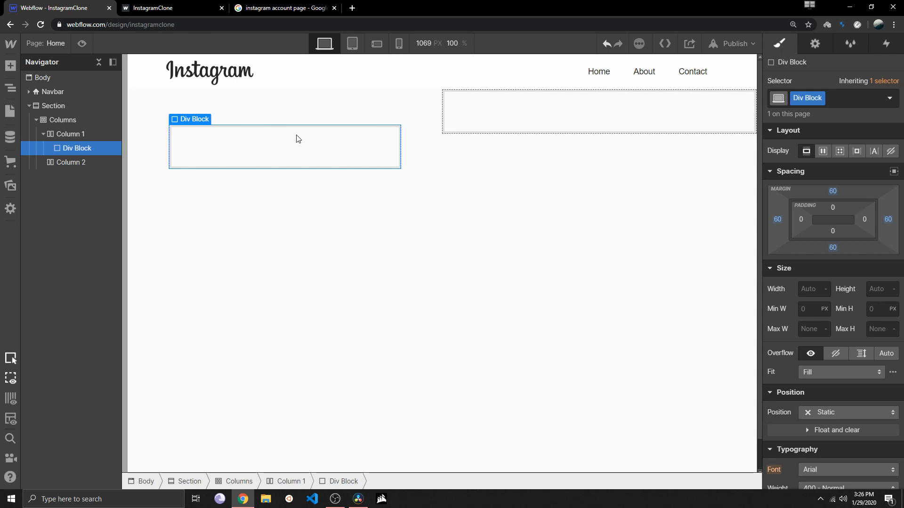
Add an Image element inside the div block and upload the USER PNG file from the Desktop folder into it
key(a)
scroll(69, 269, down, 10)
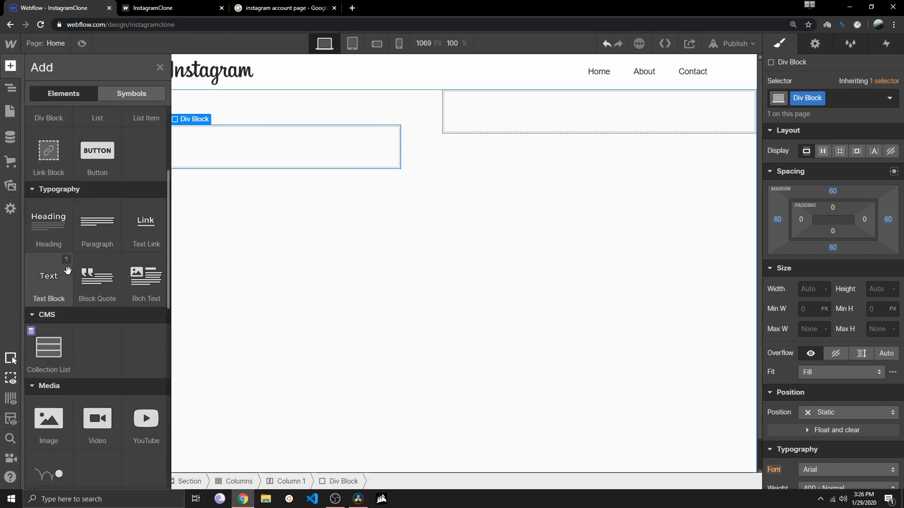
drag(64, 255, 217, 160)
click(266, 169)
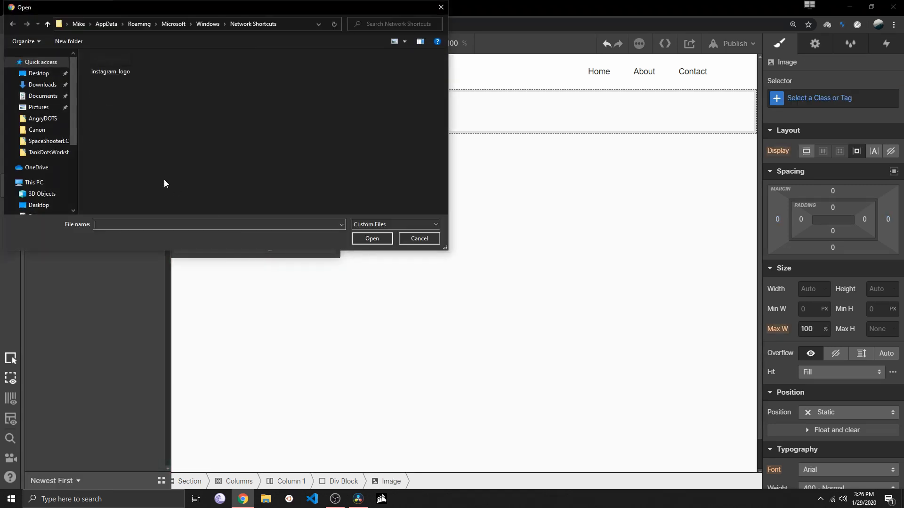
click(38, 73)
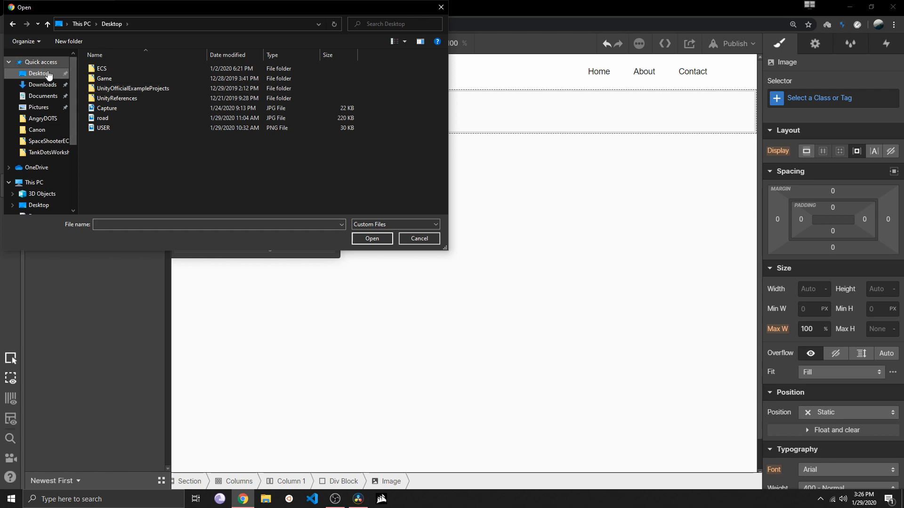
click(131, 126)
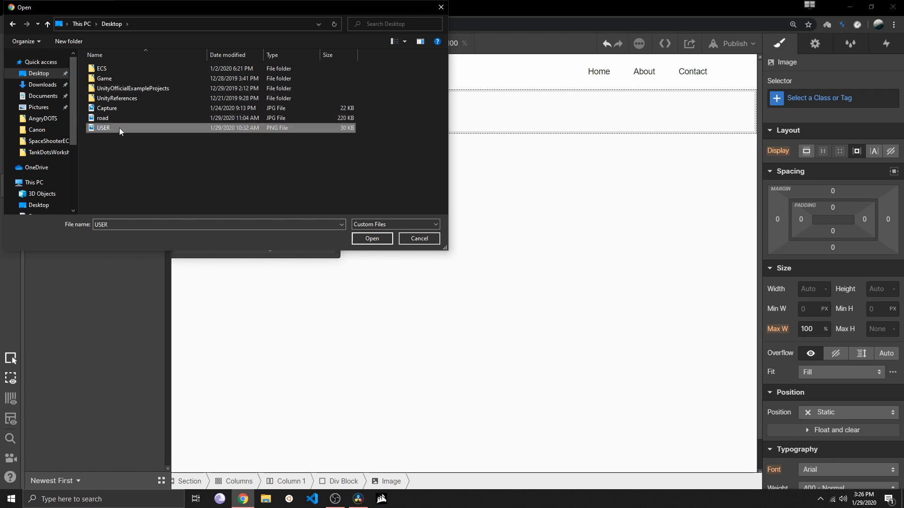
double_click(119, 128)
click(29, 147)
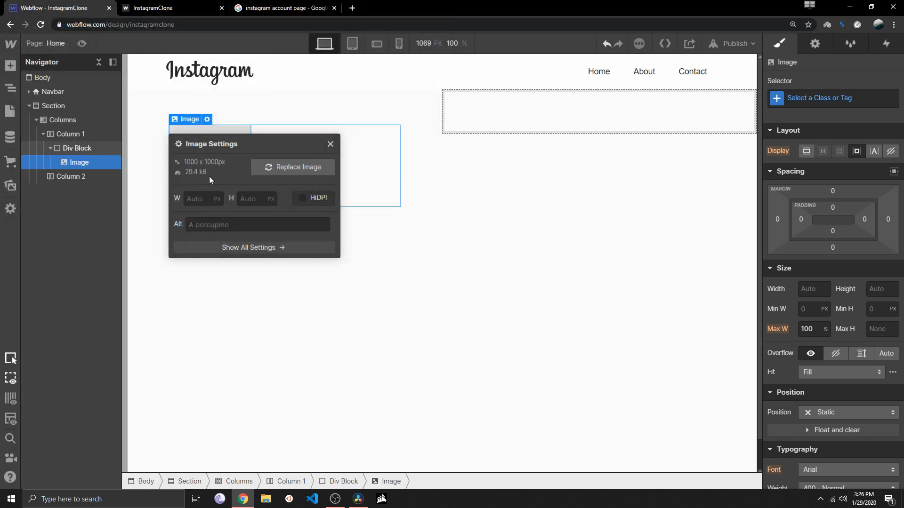
Mark the profile image as HiDPI, set its width to 200 px and close the image settings
click(302, 196)
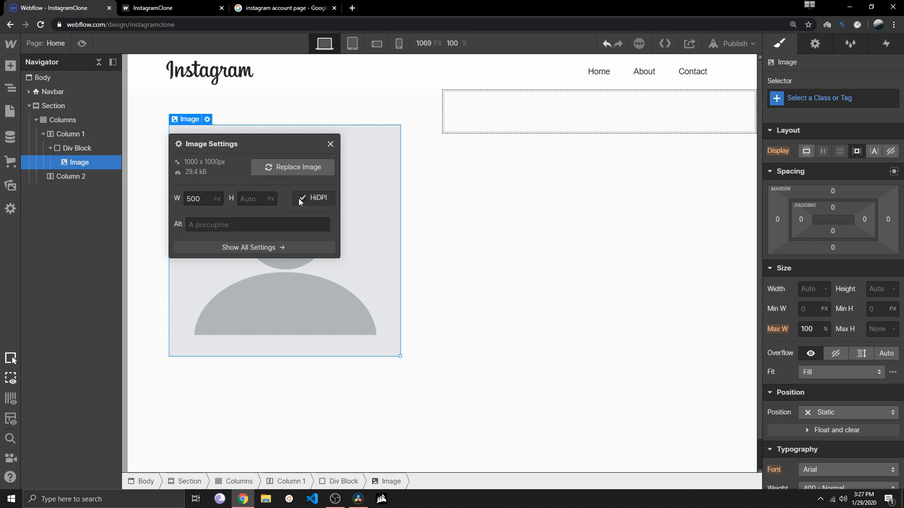
click(205, 199)
key(ctrl+a)
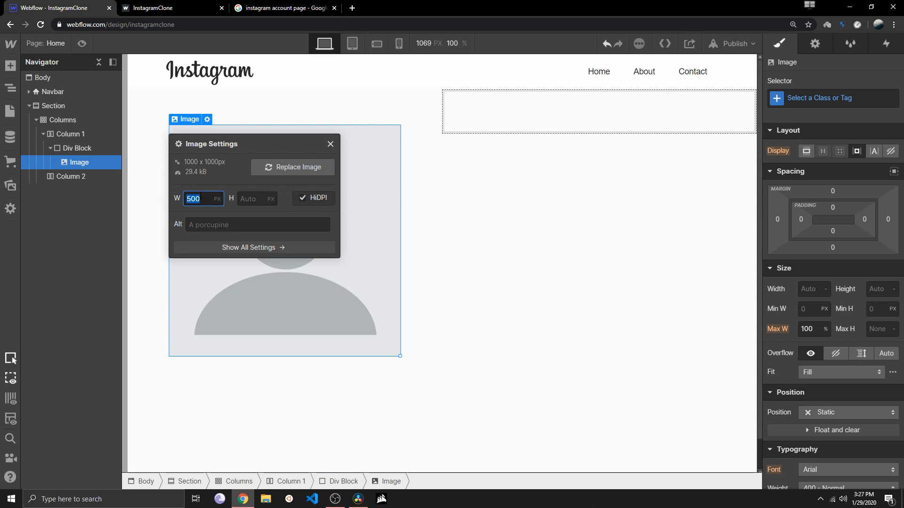
text(100)
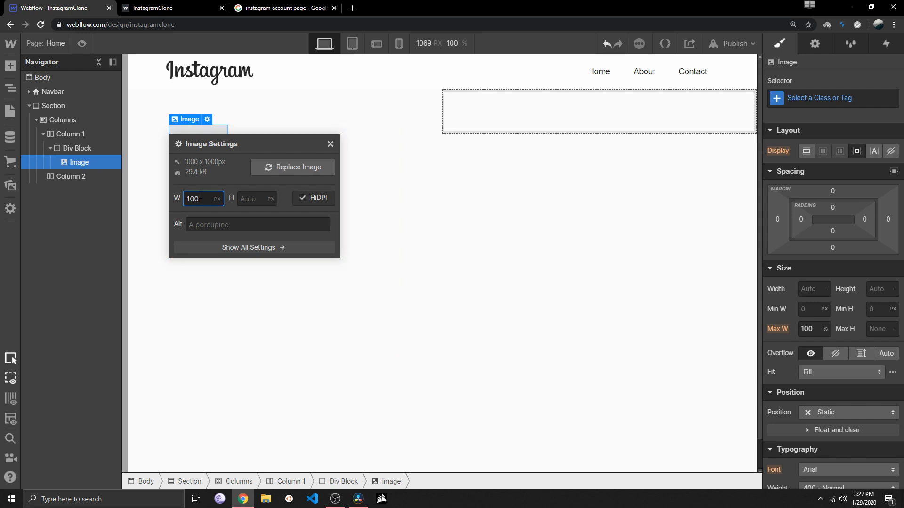
key(ctrl+a)
text(200)
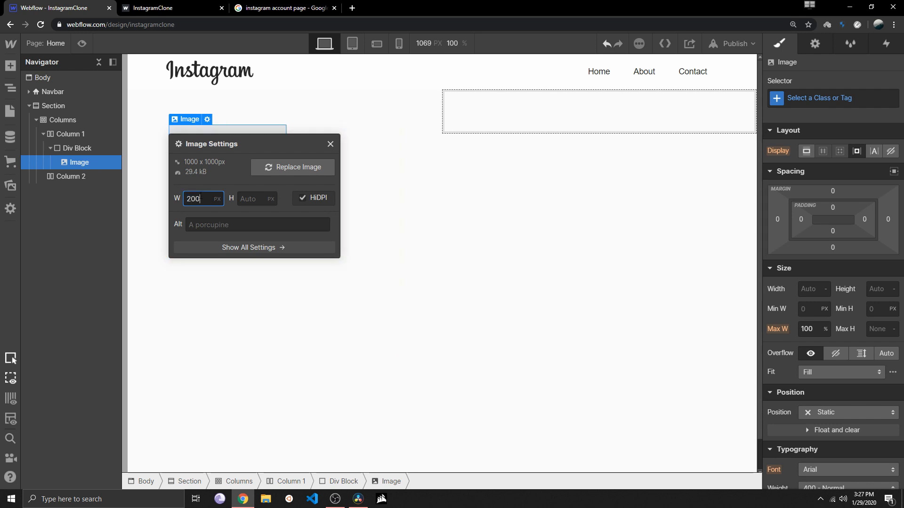
click(331, 145)
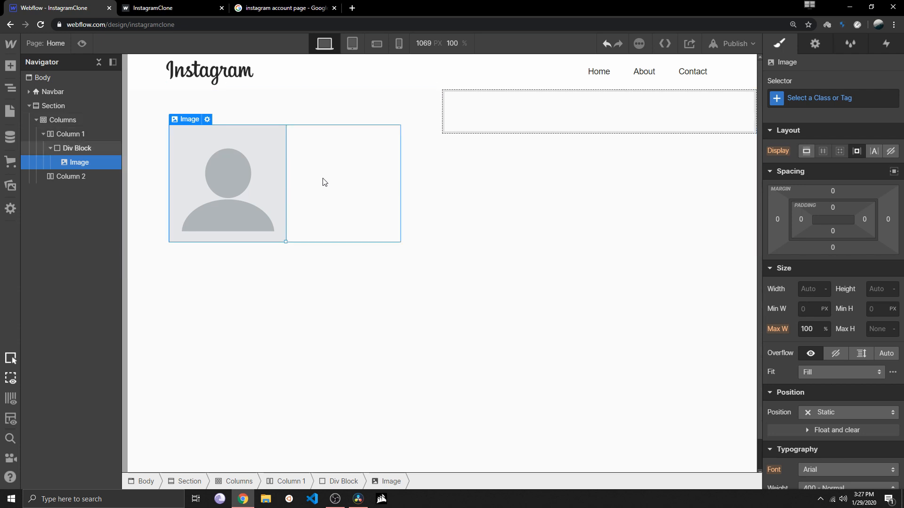
Center the profile image within Column 1's div block using centered text alignment
click(73, 149)
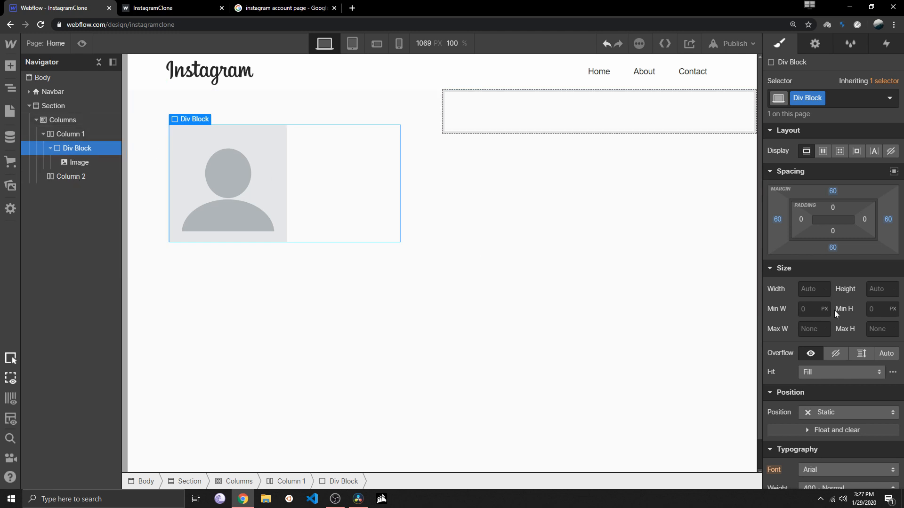
scroll(834, 309, down, 3)
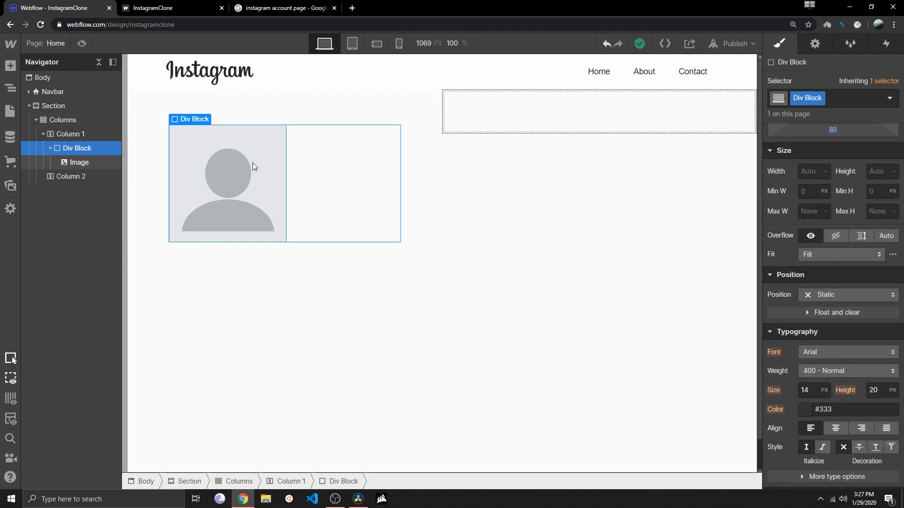
click(836, 428)
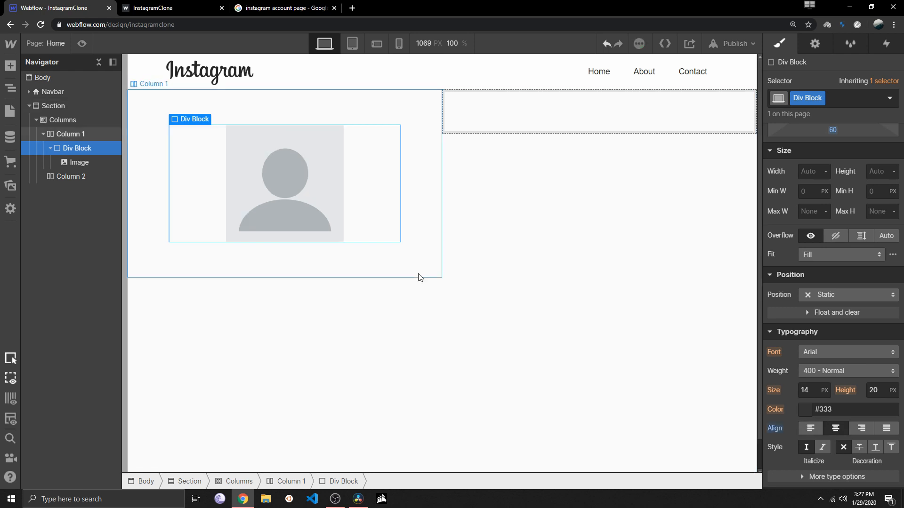
click(407, 276)
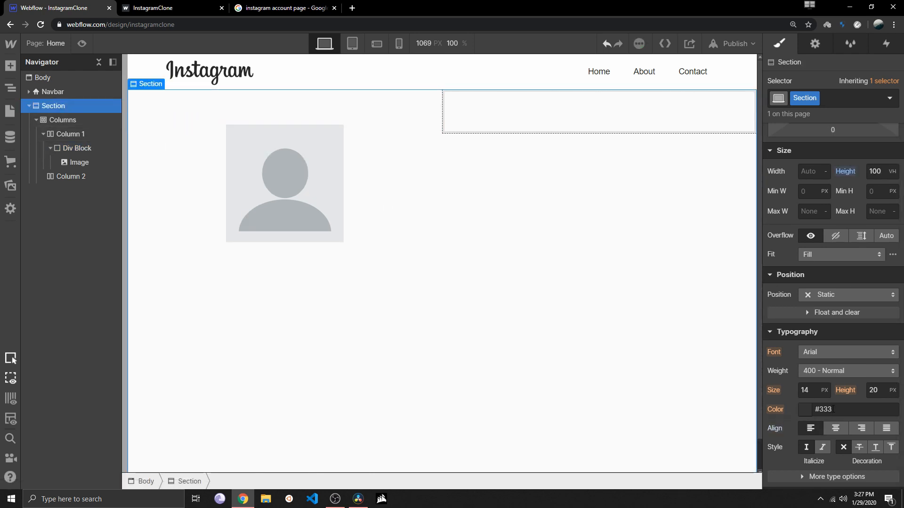
Make the profile image circular like on the published InstagramClone page by setting its border radius to 100 px
click(315, 163)
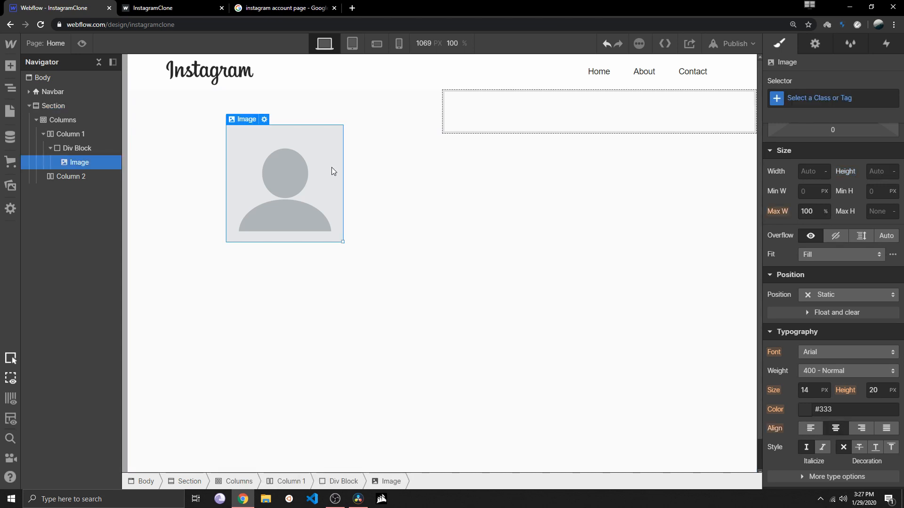
key(ctrl+Tab)
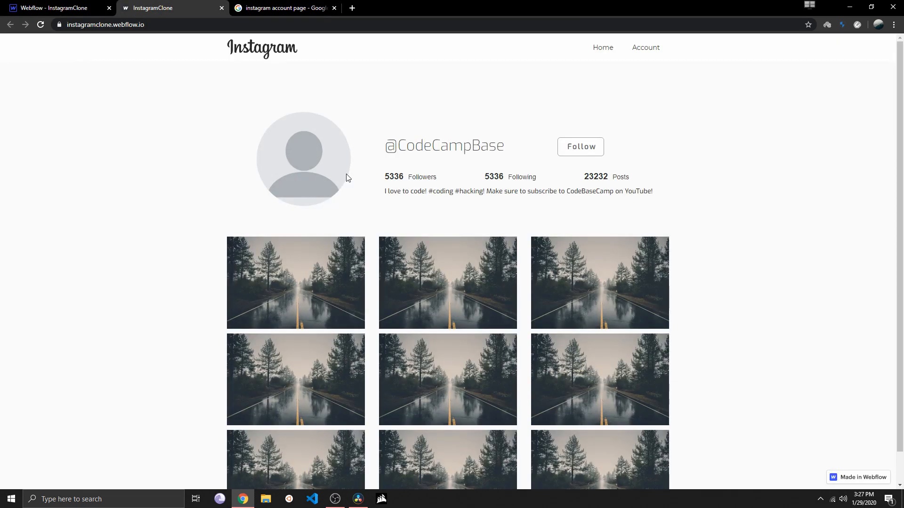
click(48, 8)
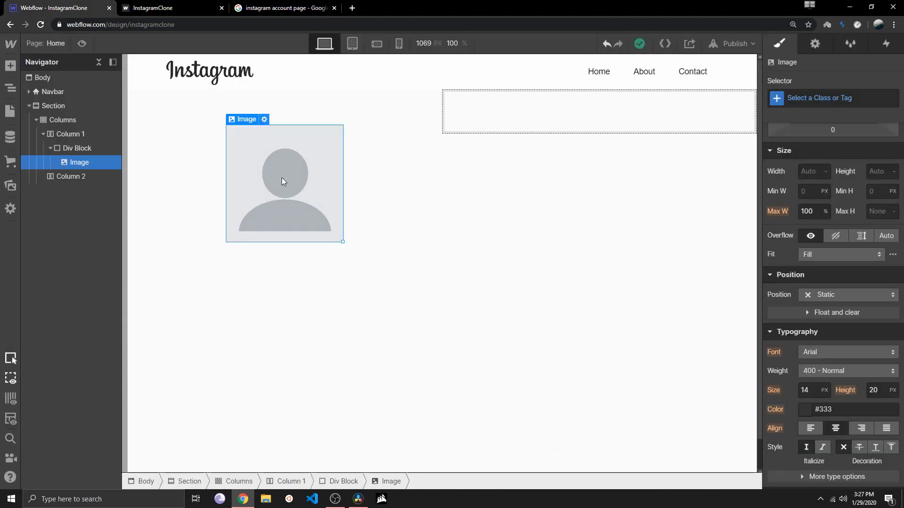
scroll(861, 307, down, 7)
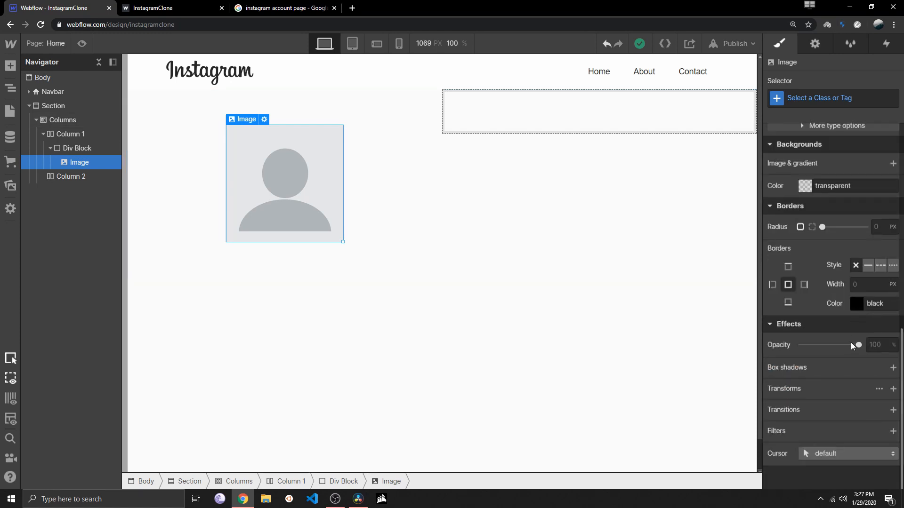
scroll(851, 329, up, 3)
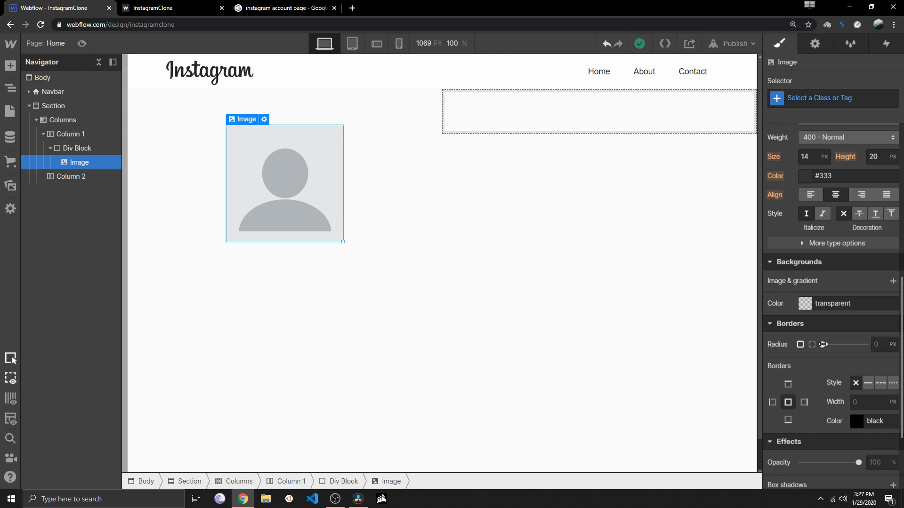
drag(821, 344, 900, 343)
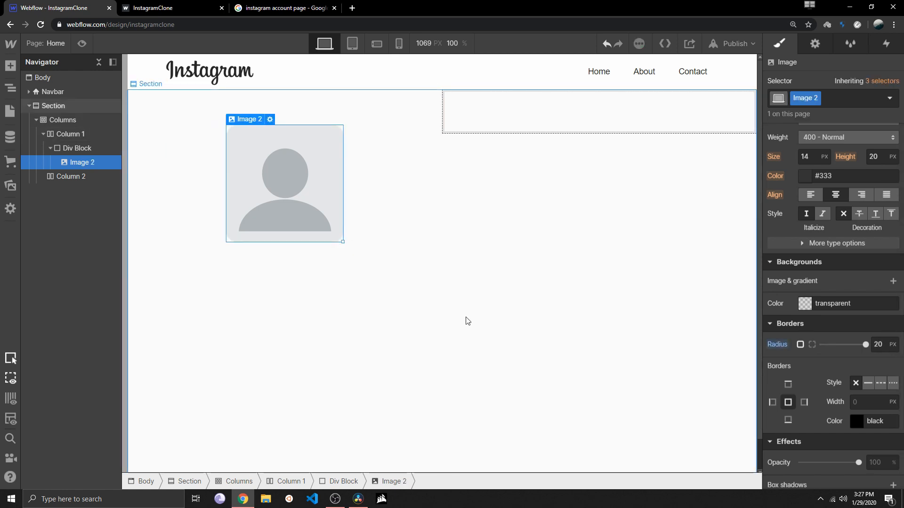
click(878, 344)
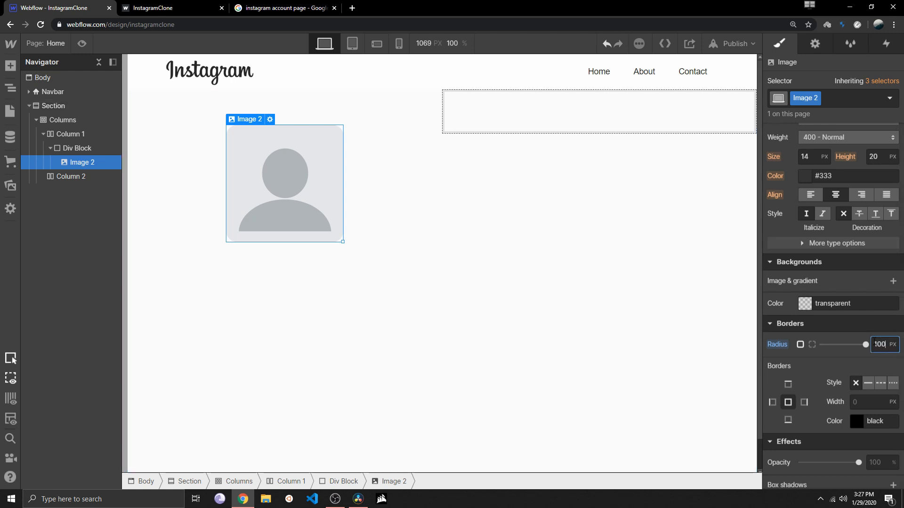
key(Return)
click(447, 244)
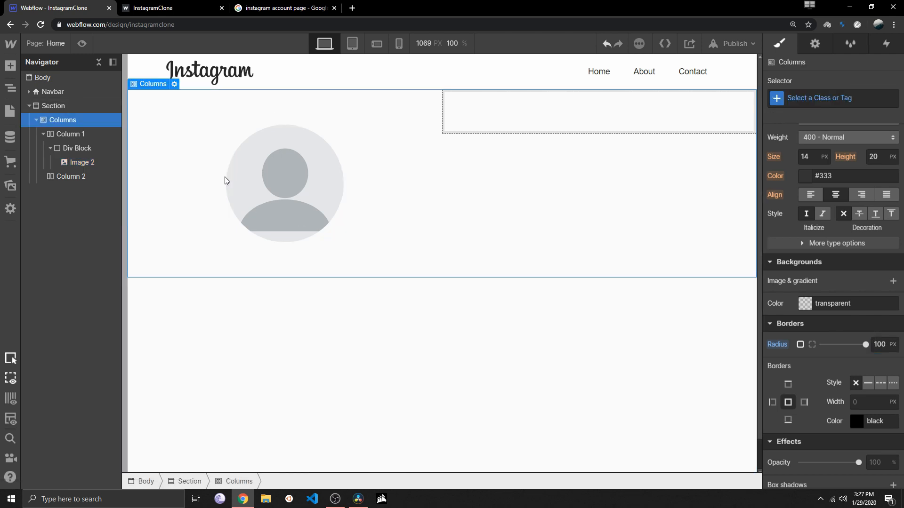
With the published InstagramClone page as reference, copy Column 1's div block with its profile image into Column 2 and select the copied image
click(131, 5)
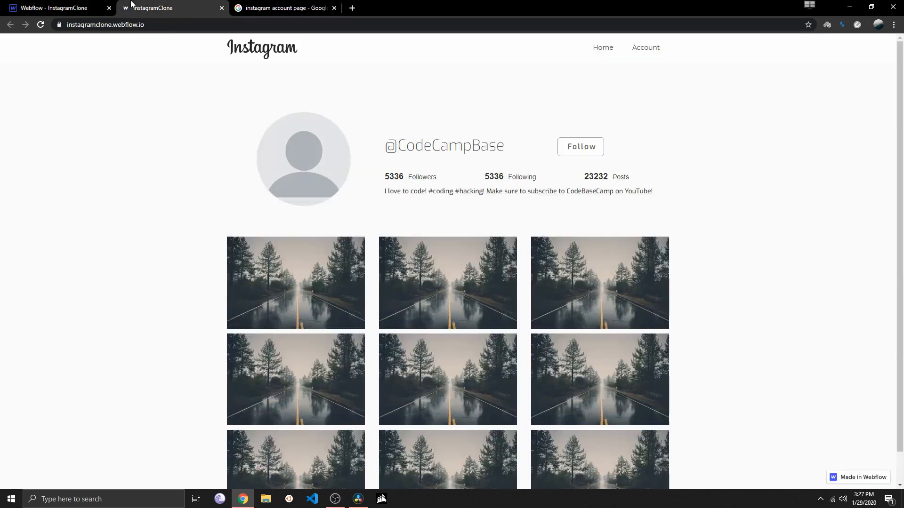
key(ctrl+shift+Tab)
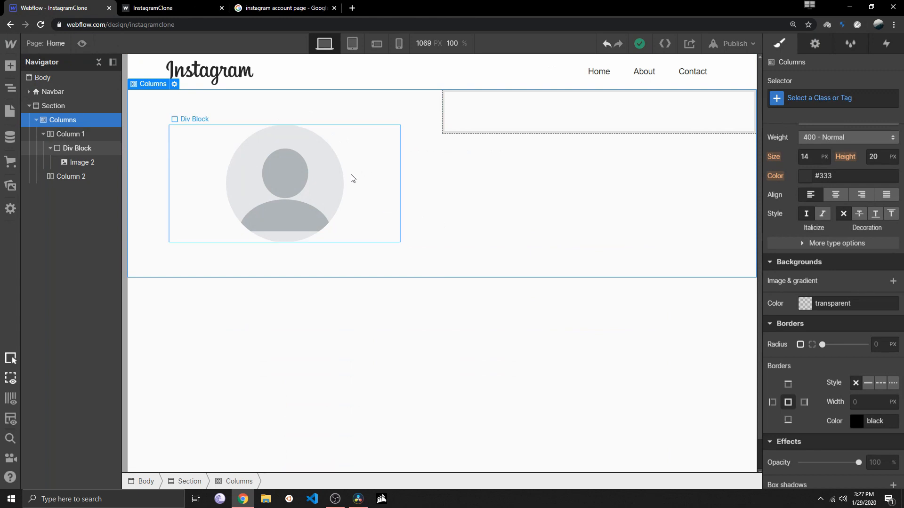
click(157, 9)
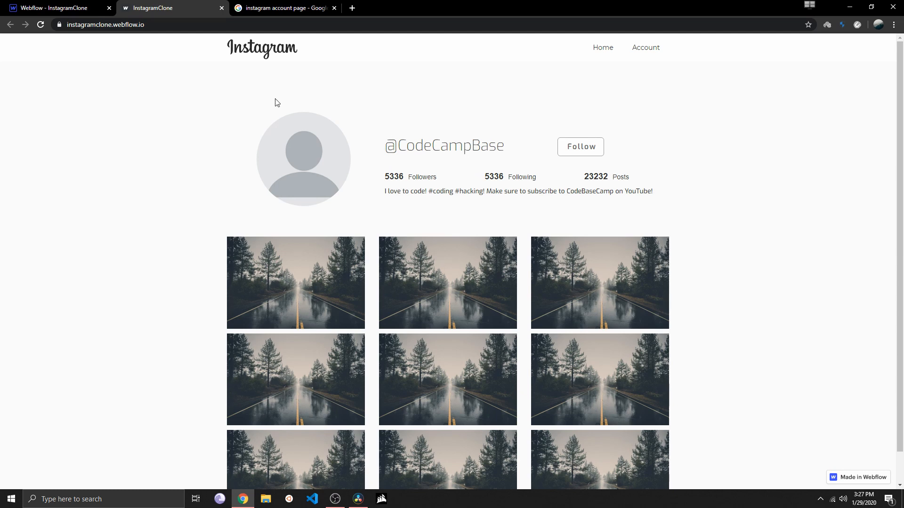
click(73, 8)
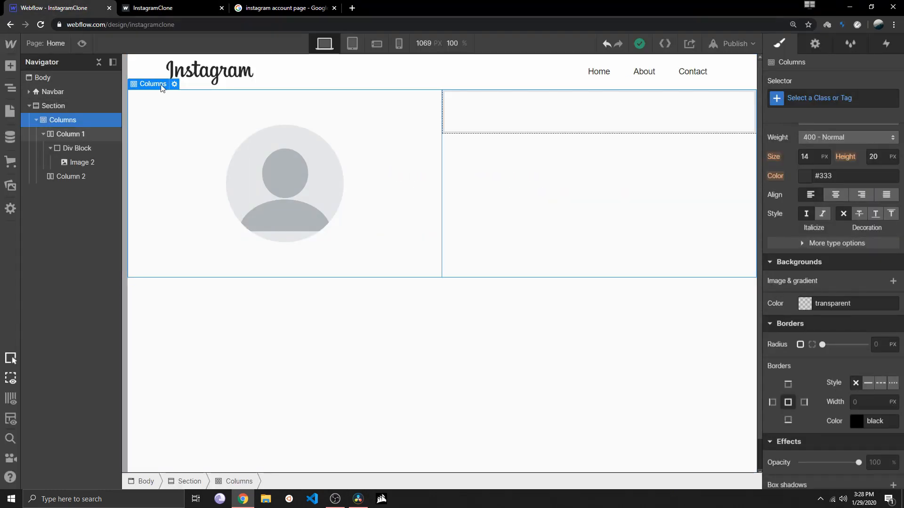
click(363, 173)
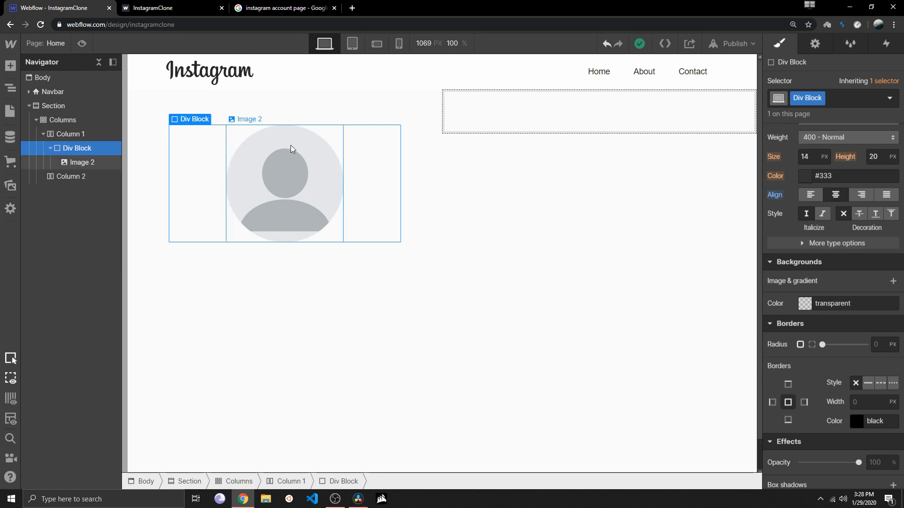
click(490, 113)
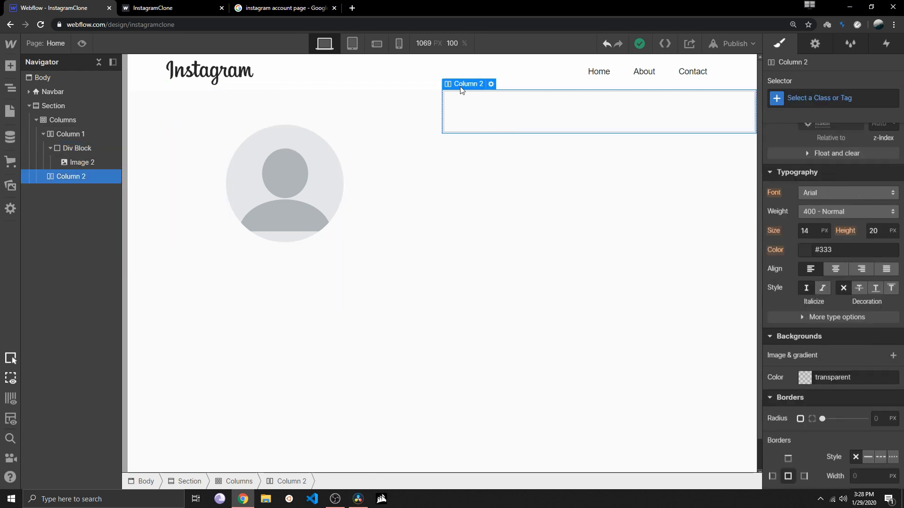
key(ctrl+v)
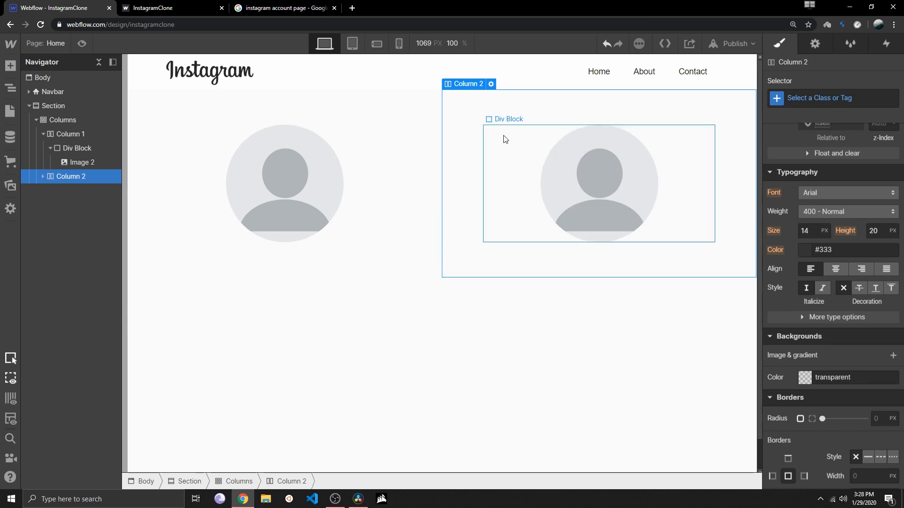
click(582, 181)
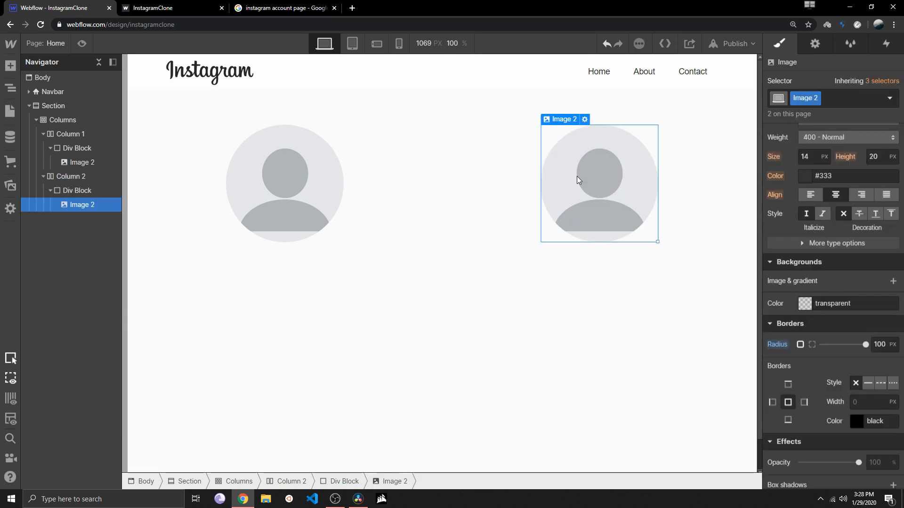
Delete the copied profile image from Column 2's div block
click(508, 171)
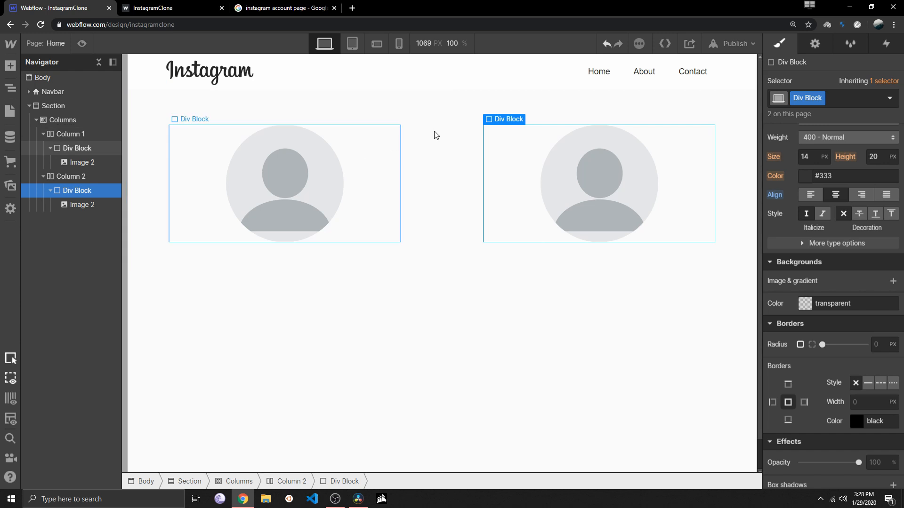
click(602, 184)
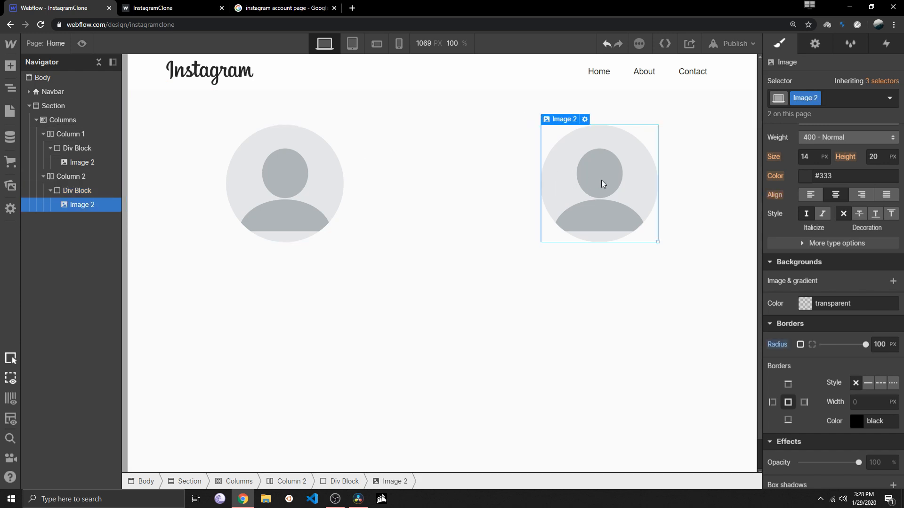
key(Delete)
Try margins of 96 px on Column 2's div block, and undo the margin change
click(513, 153)
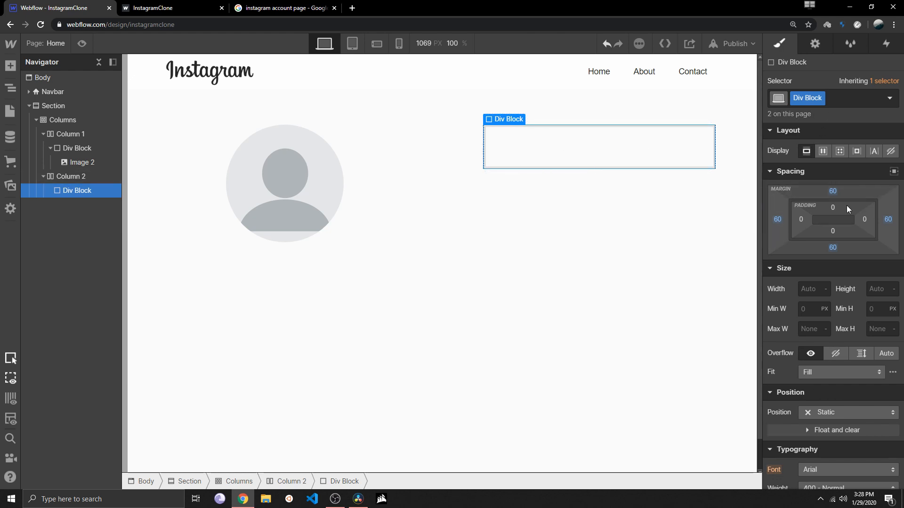
click(840, 97)
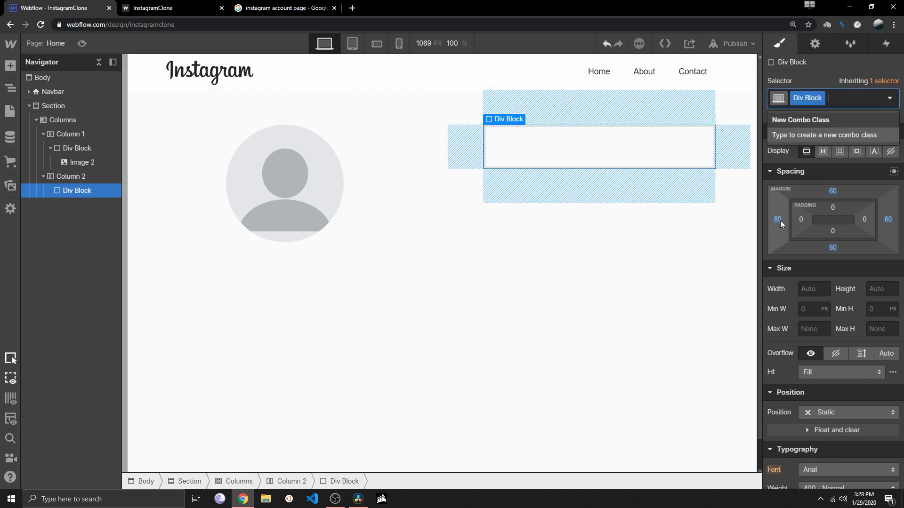
drag(779, 218, 697, 218)
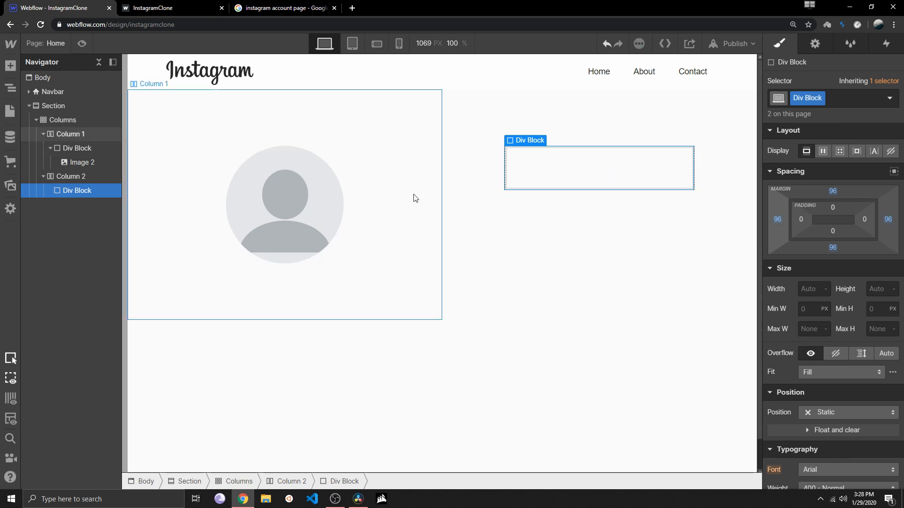
key(ctrl+z)
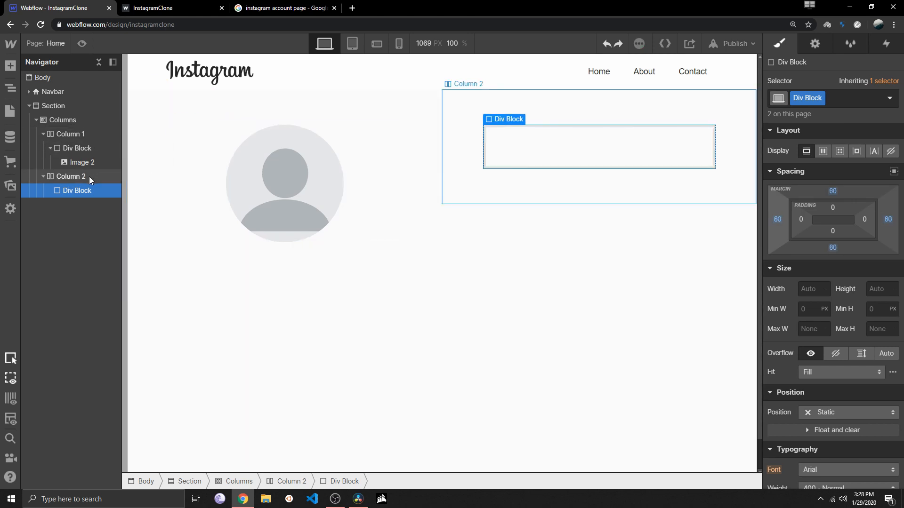
Add a new combo class named info-div to Column 2's empty div block
click(89, 148)
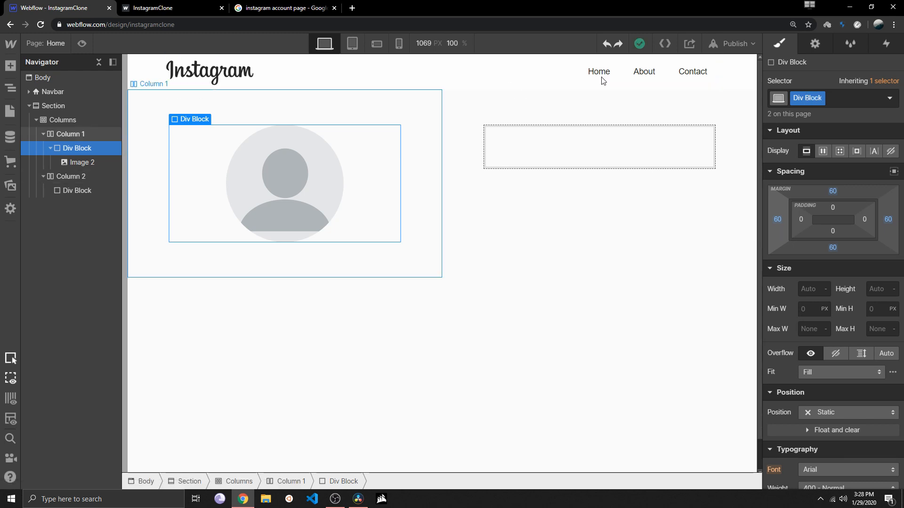
click(541, 141)
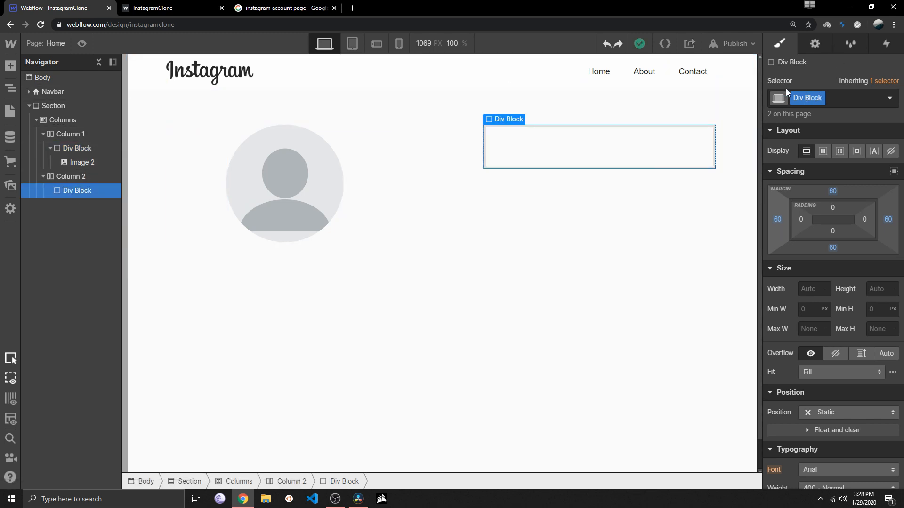
click(859, 99)
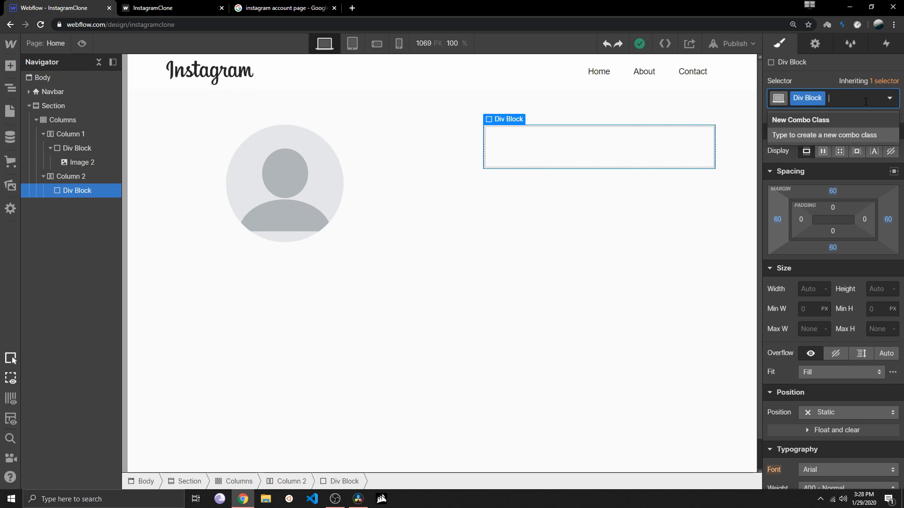
text(right)
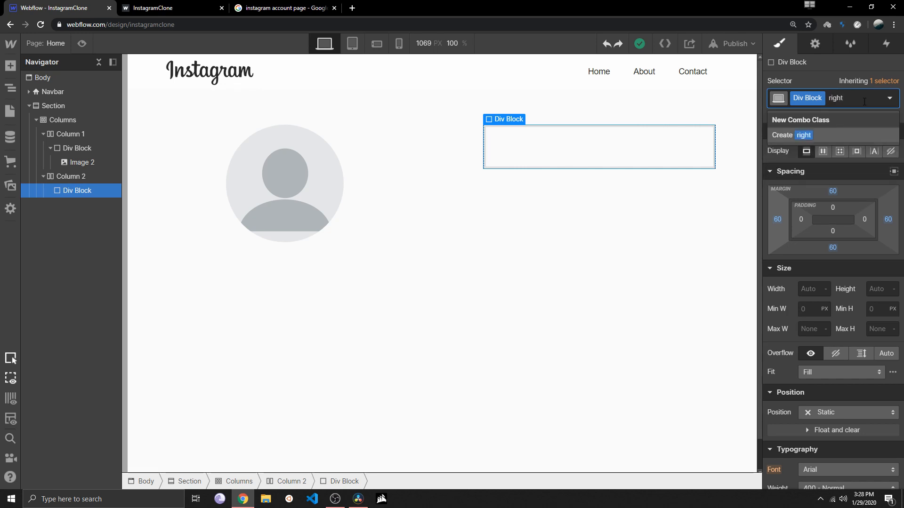
key(BackSpace)
key(BackSpace)
key(BackSpace)
key(BackSpace)
key(BackSpace)
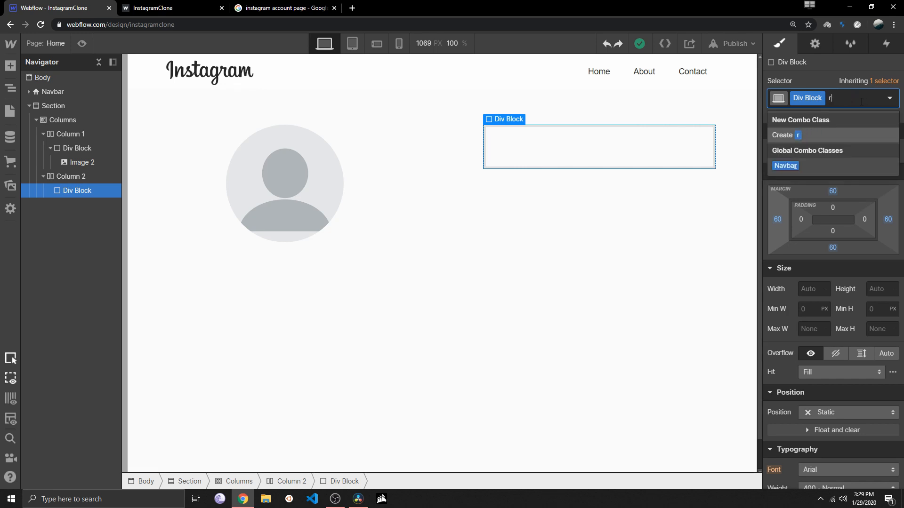
text(info-div)
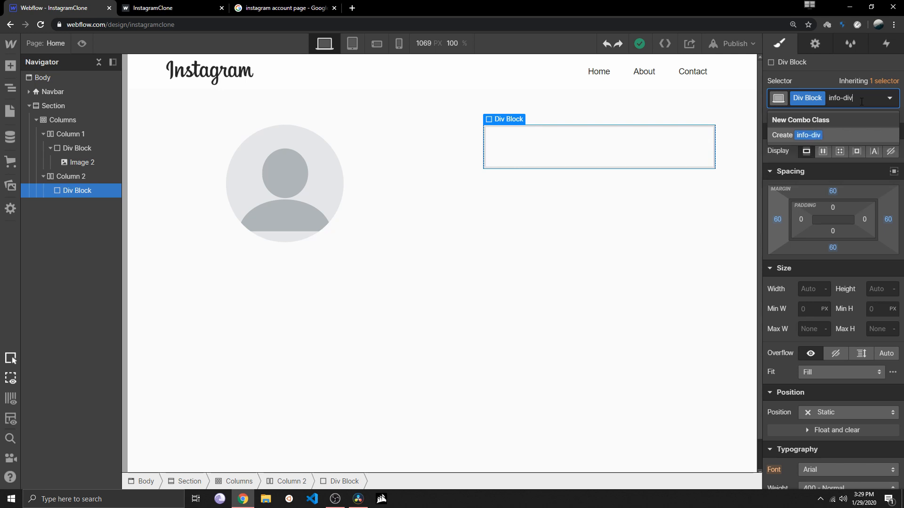
key(Return)
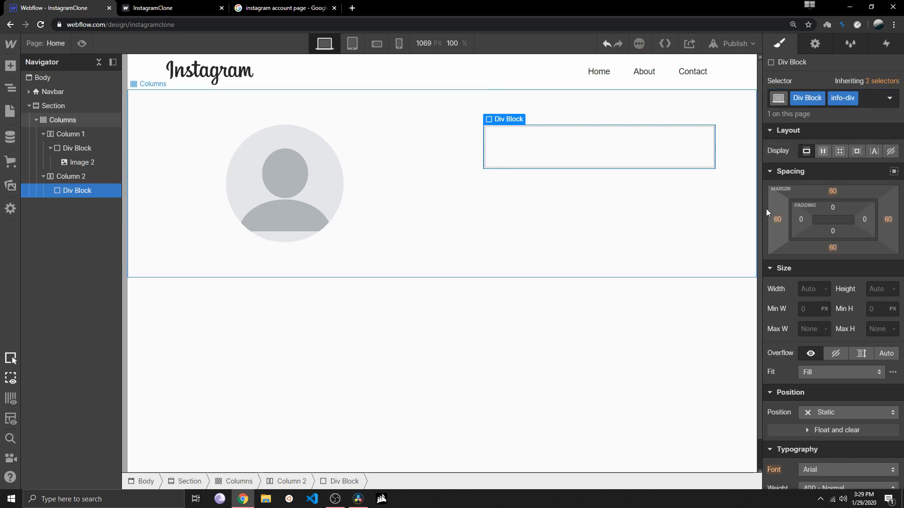
Set the left margin of the info-div block in Column 2 to 0 px
click(778, 220)
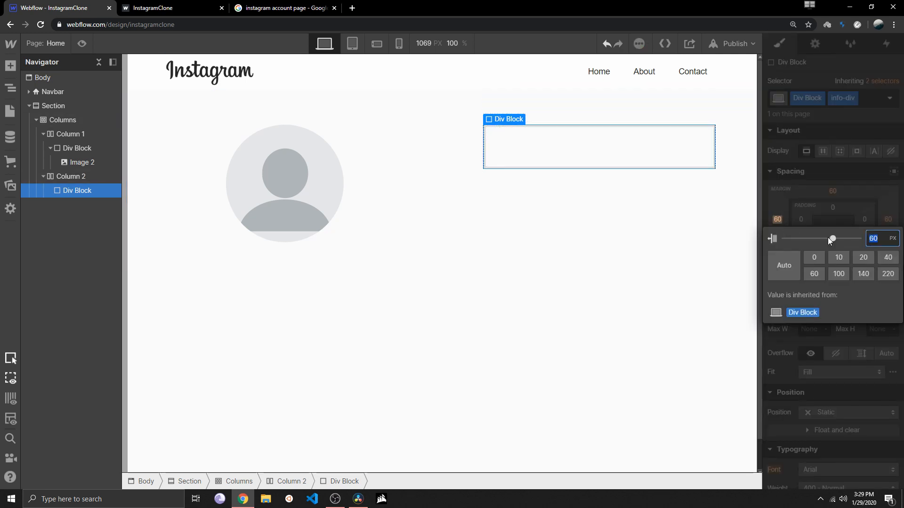
text(0)
key(Return)
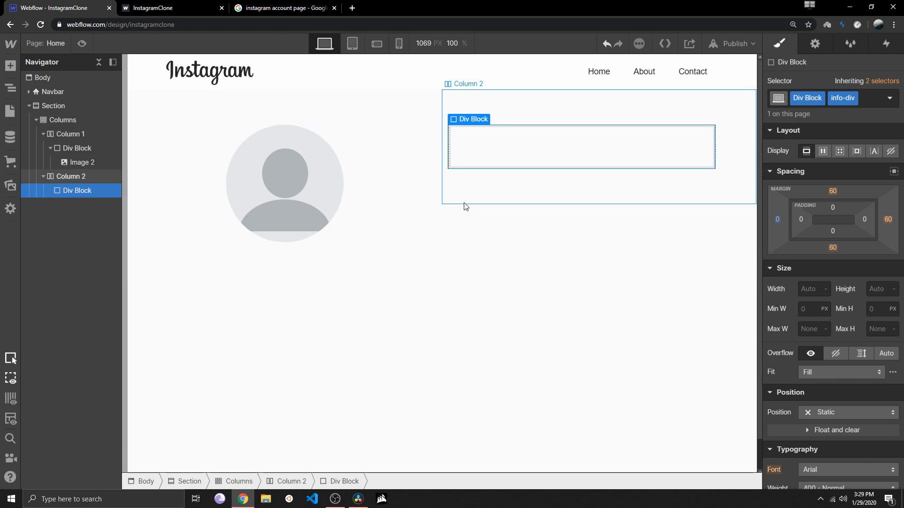
click(476, 174)
click(478, 153)
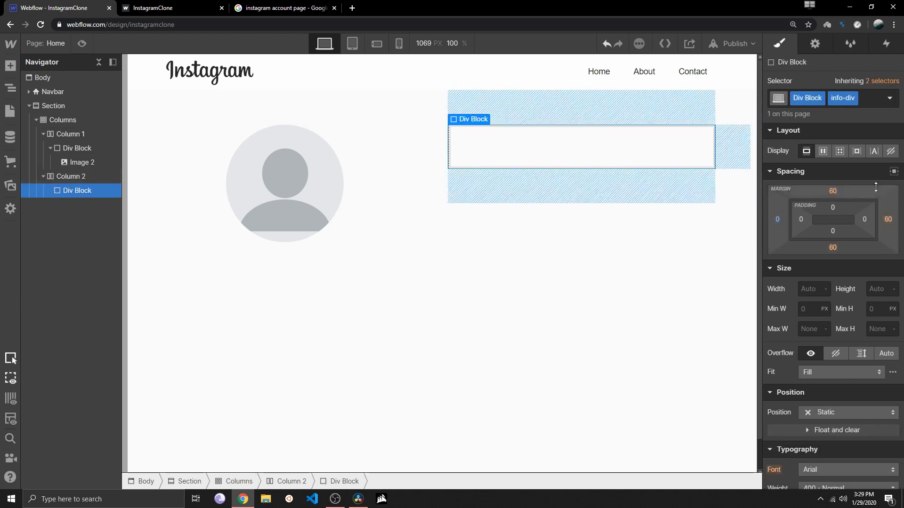
Try an Auto top margin on the info-div block and check its placement against both columns
click(832, 191)
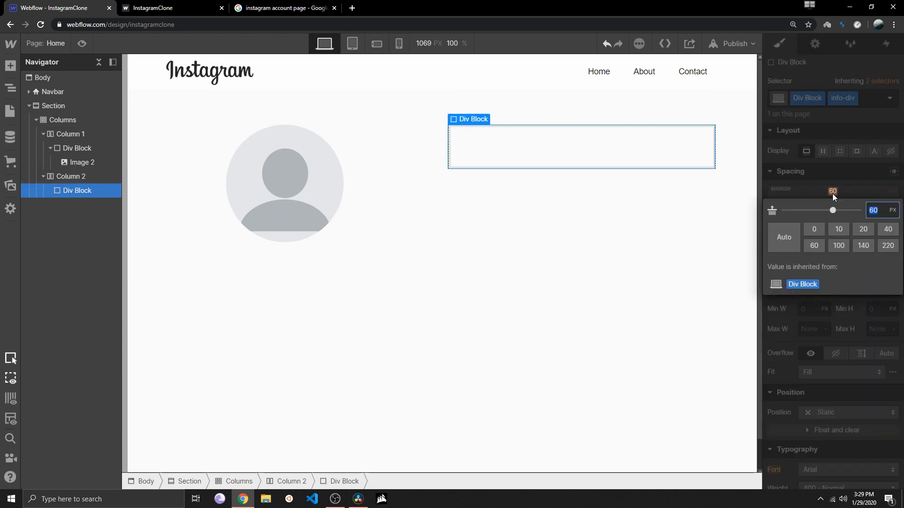
click(787, 226)
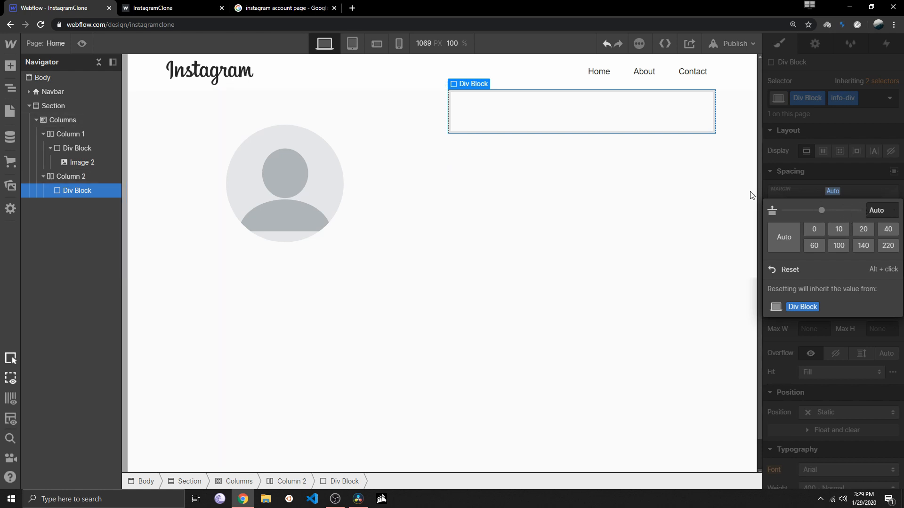
click(523, 167)
click(478, 170)
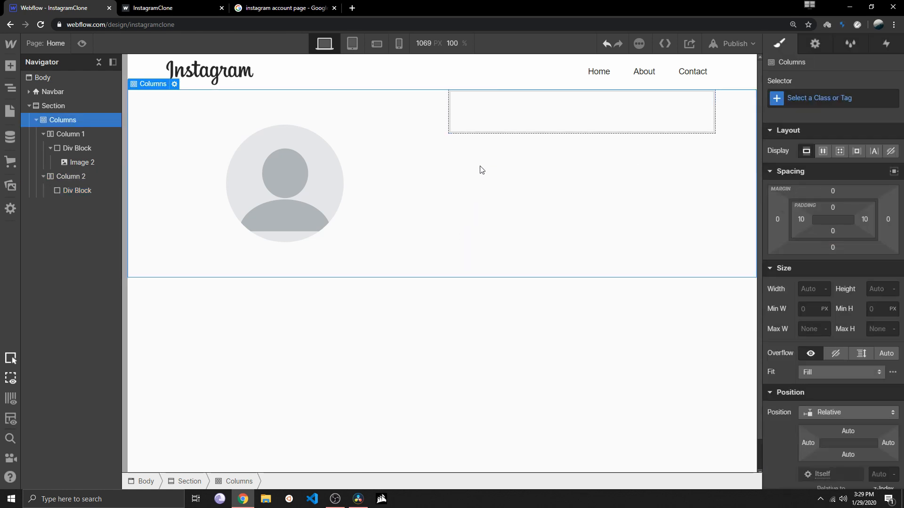
click(492, 150)
click(499, 117)
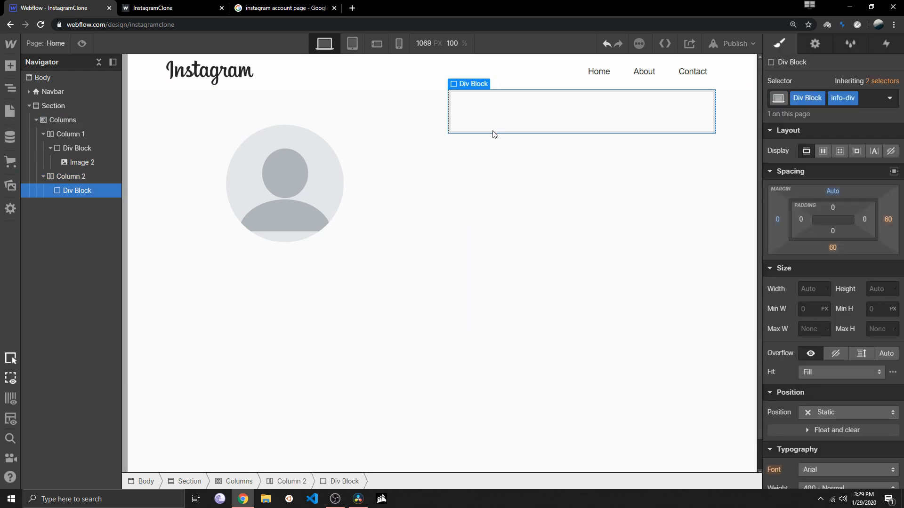
click(484, 155)
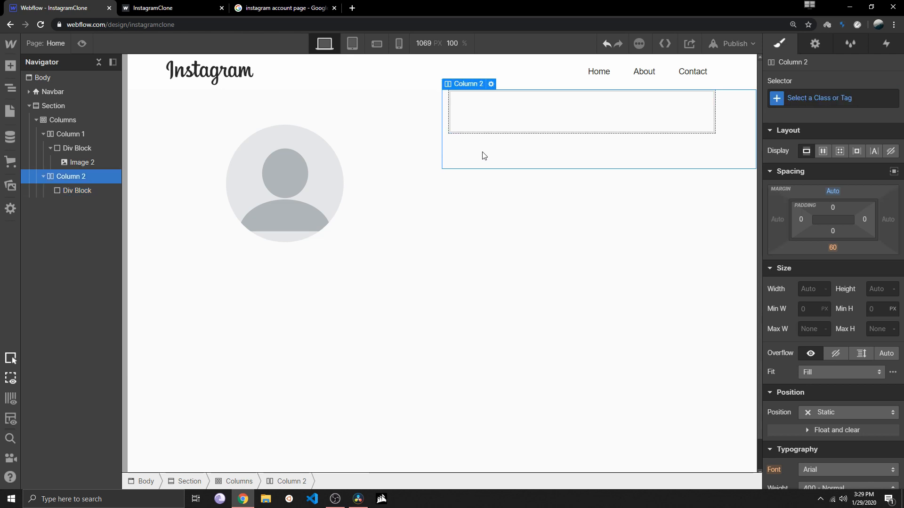
click(385, 171)
click(393, 116)
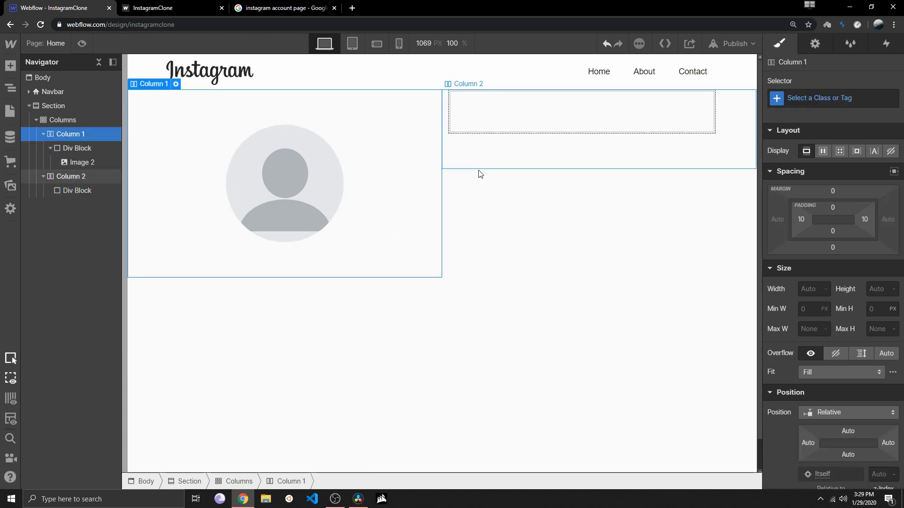
click(474, 126)
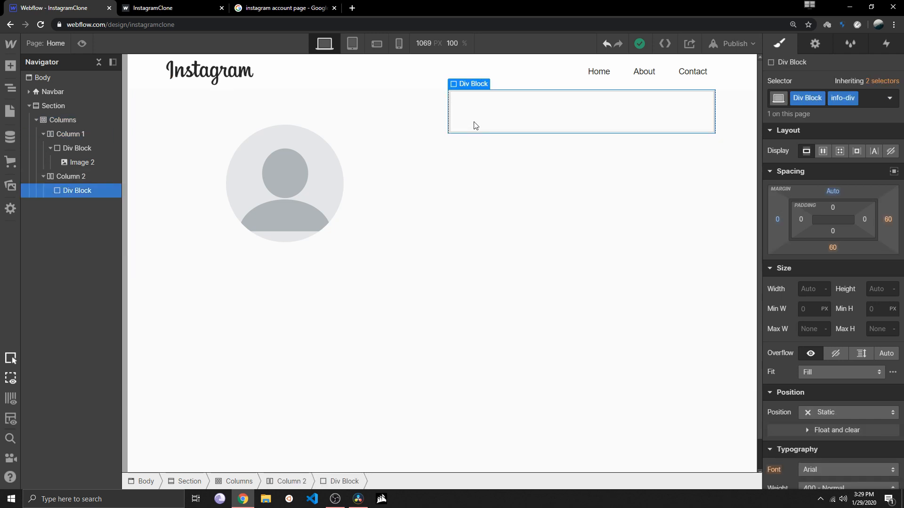
Set the info-div block's top, right and bottom margins to 0 px
click(832, 247)
click(832, 188)
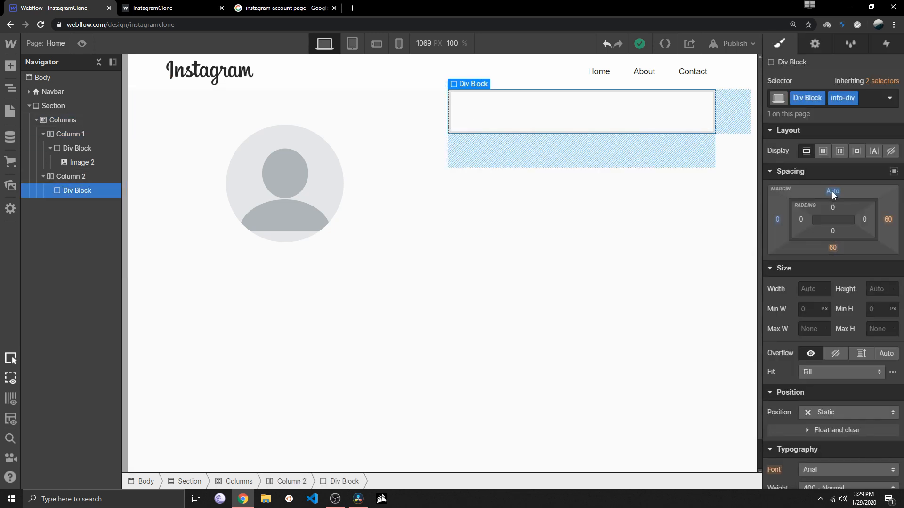
click(833, 190)
text(0)
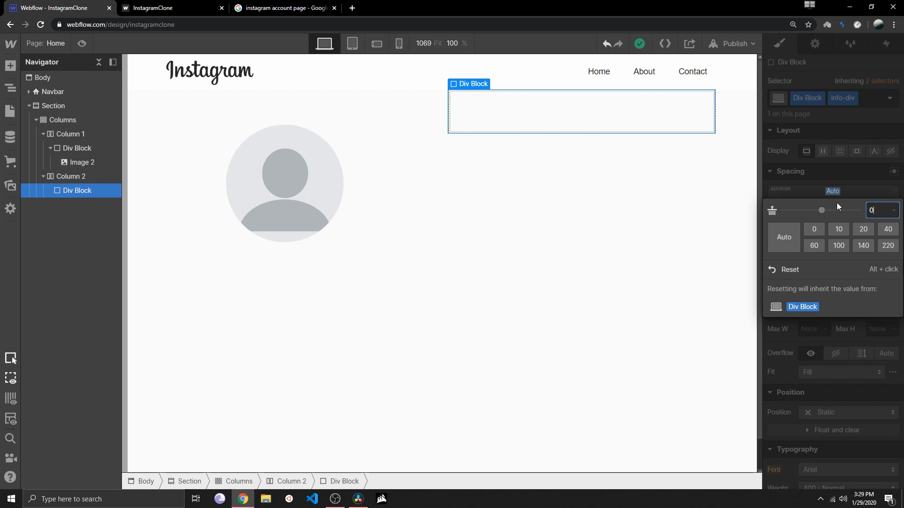
key(Return)
click(888, 219)
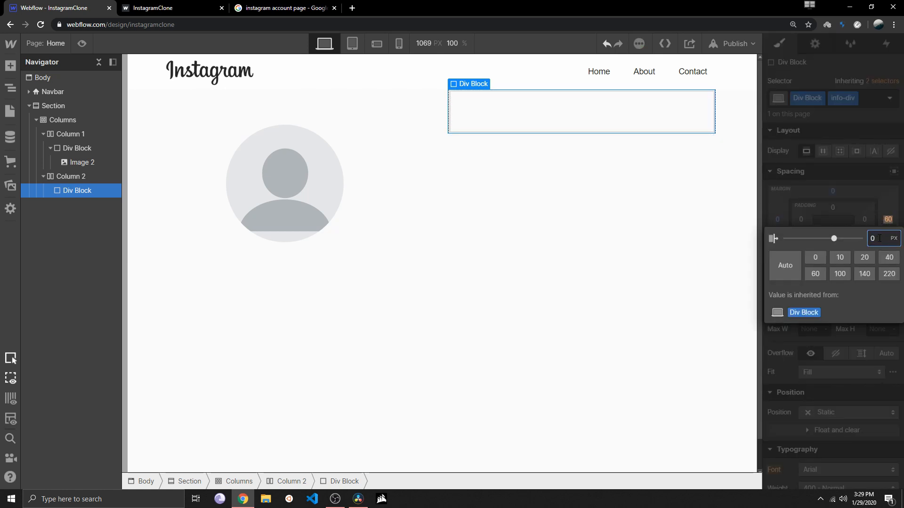
text(0)
key(Return)
click(841, 249)
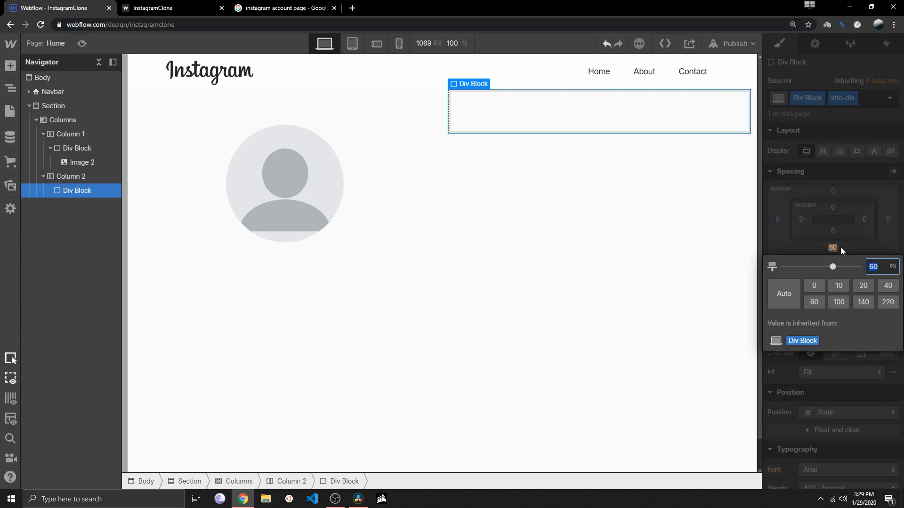
text(0)
key(Return)
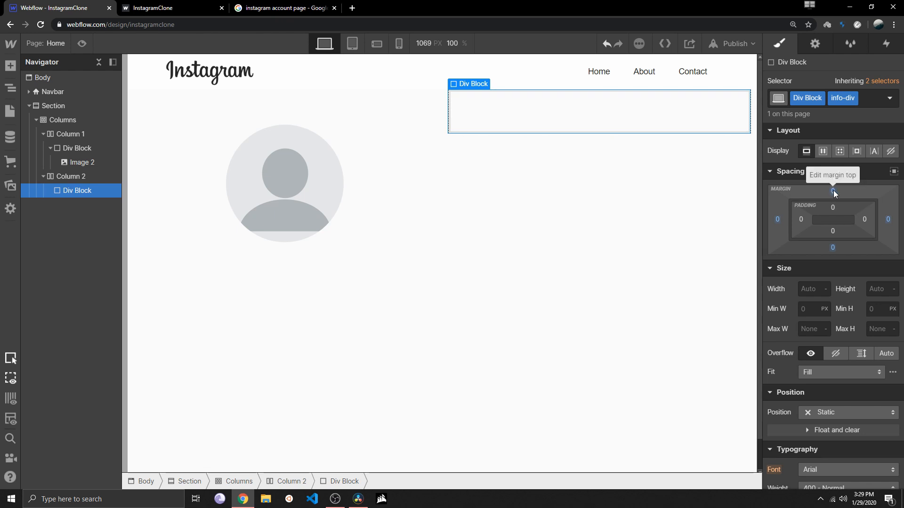
Increase the info-div block's top margin to 120 px to line it up with the profile image, and briefly preview the page
drag(831, 193, 826, 4)
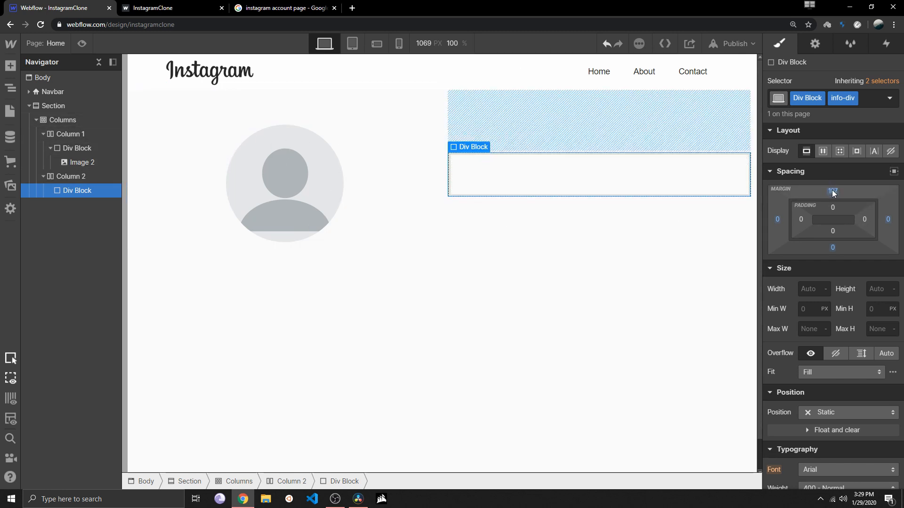
drag(832, 192, 836, 167)
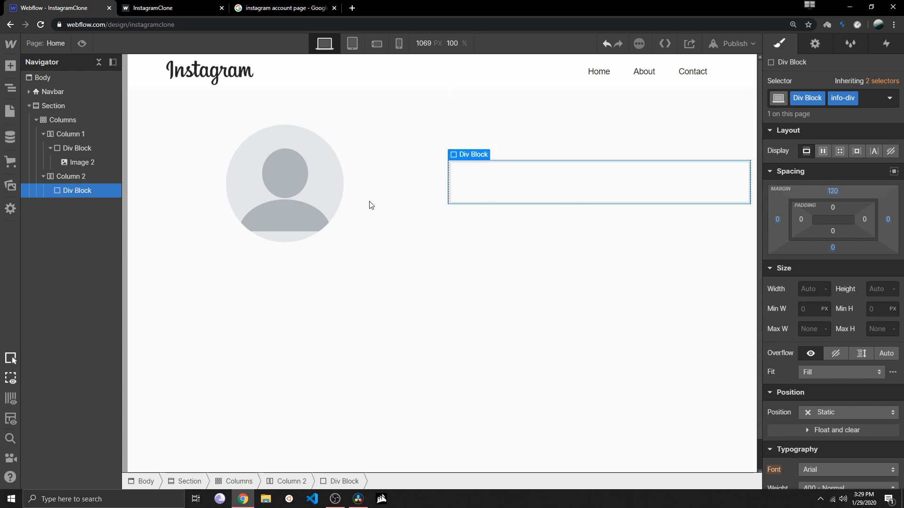
click(80, 43)
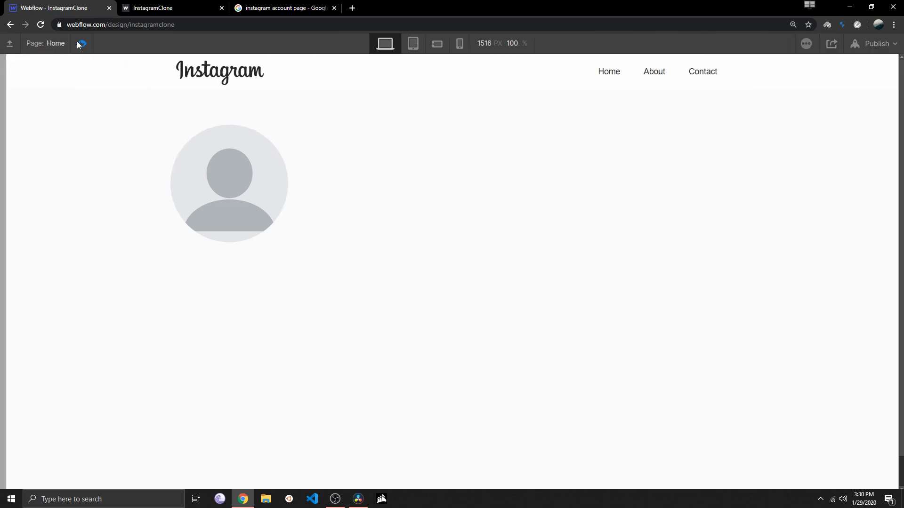
key(ctrl+shift+p)
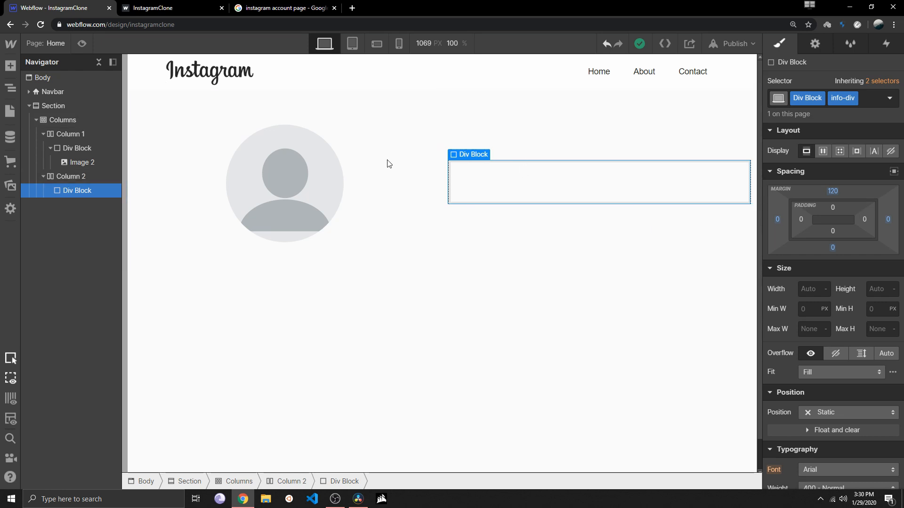
Add a new div block nested inside the info-div block in Column 2
click(9, 67)
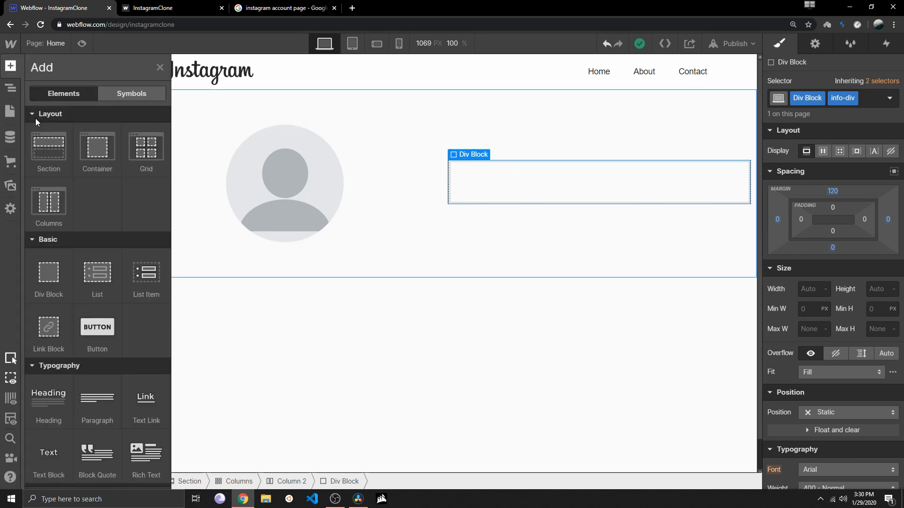
drag(302, 220, 474, 191)
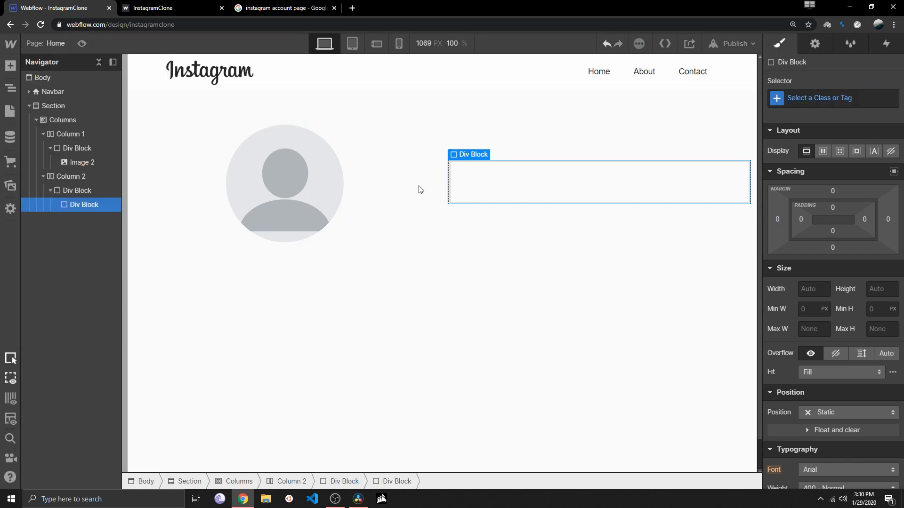
Add a heading inside the nested div block in Column 2 and set its type to H2
click(10, 67)
scroll(77, 255, down, 2)
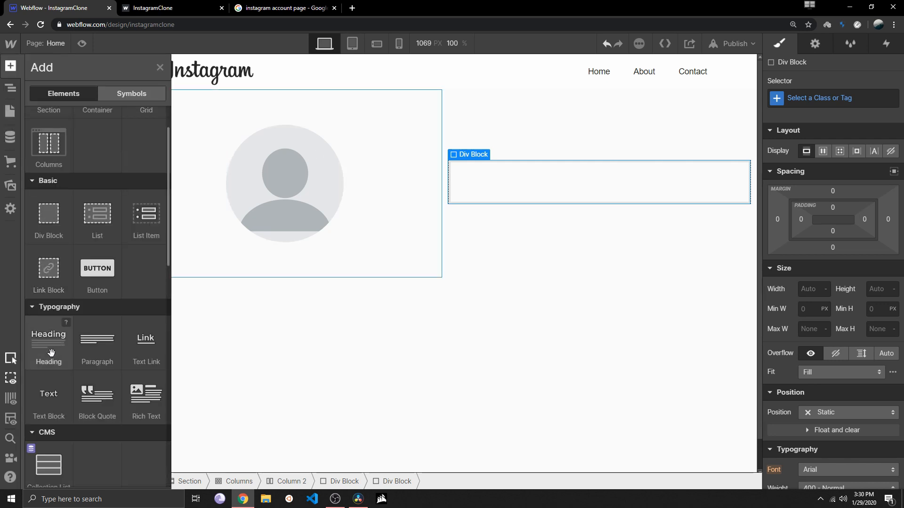
drag(50, 351, 490, 190)
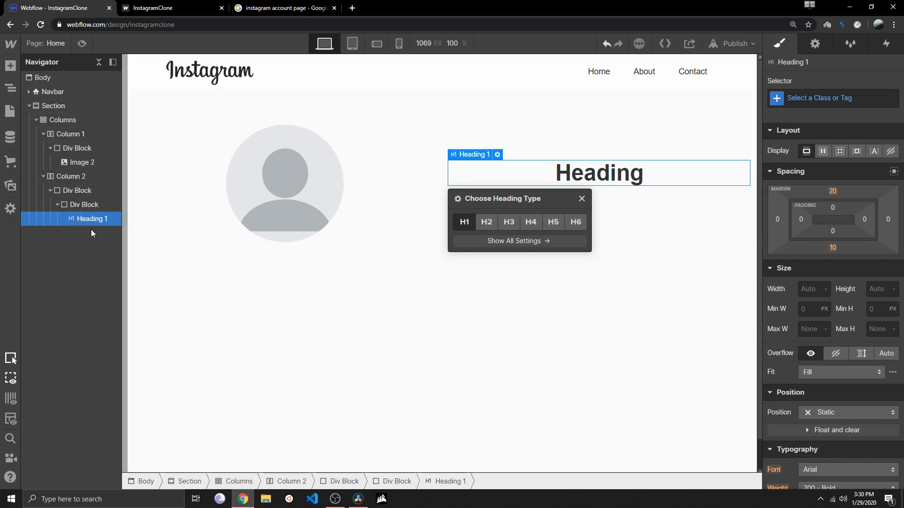
click(508, 223)
click(495, 221)
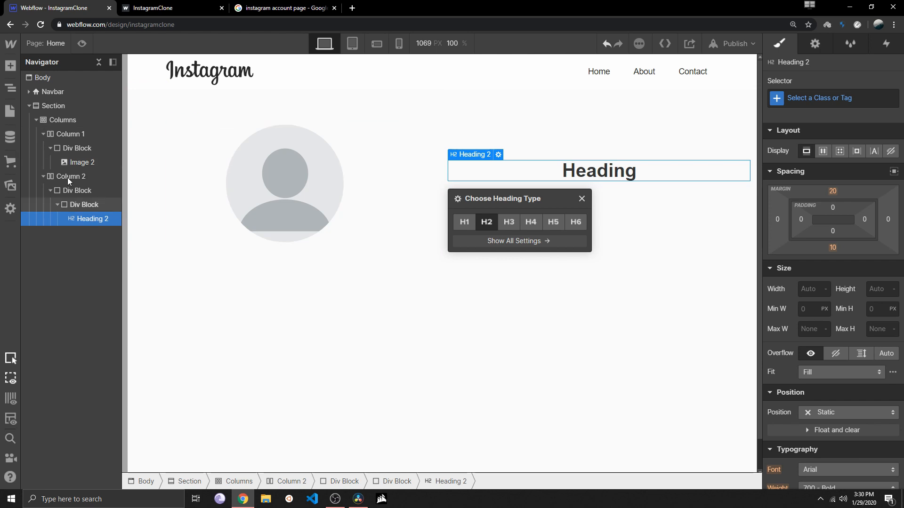
Left-align the text of the info-div block in Column 2
click(78, 190)
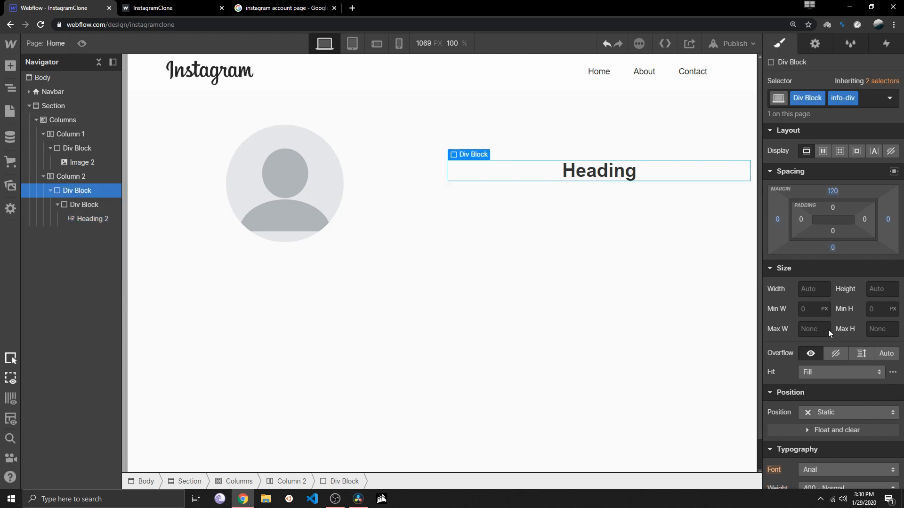
scroll(829, 392, down, 3)
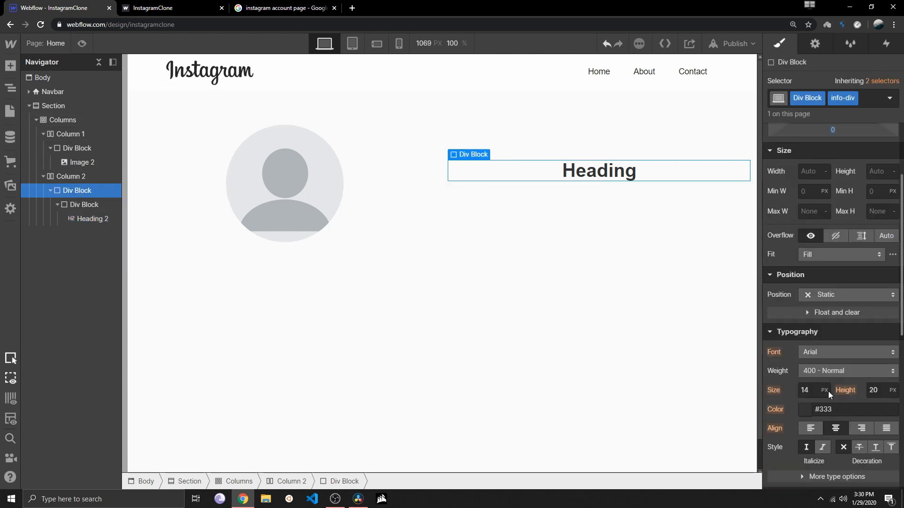
scroll(828, 391, down, 3)
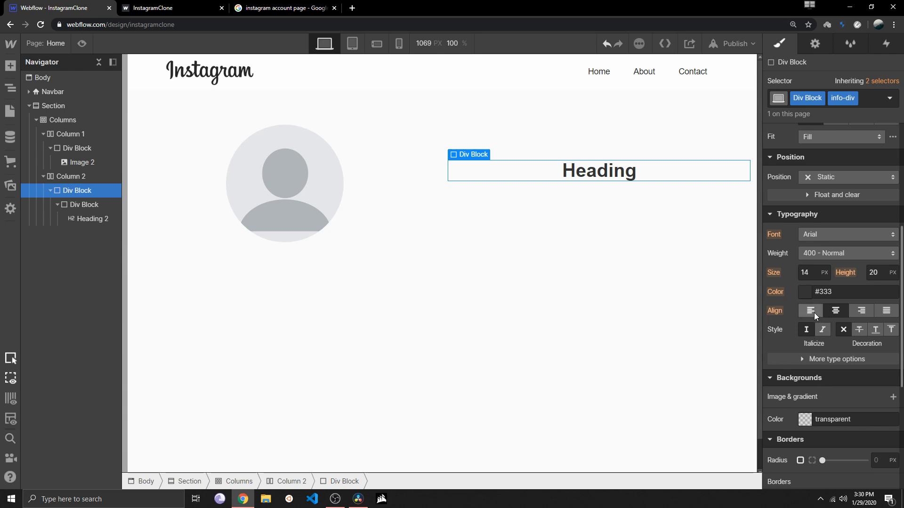
click(810, 311)
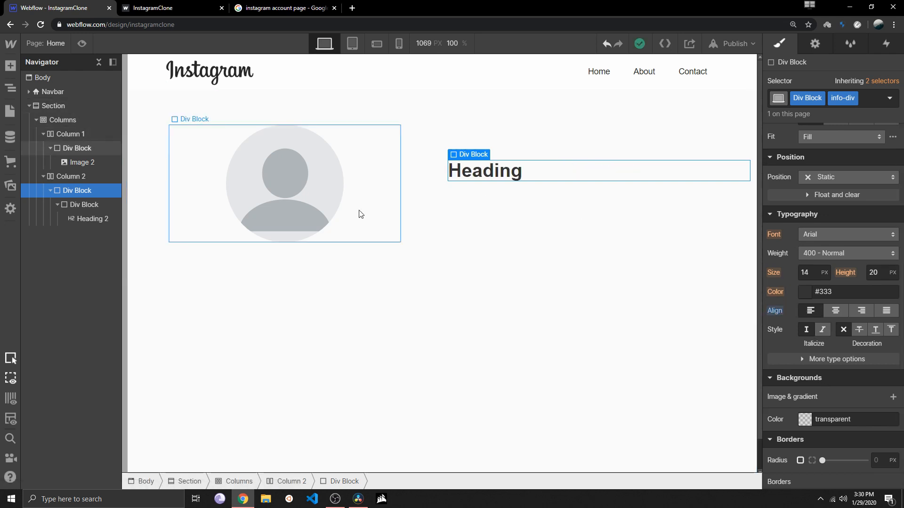
click(480, 172)
double_click(481, 172)
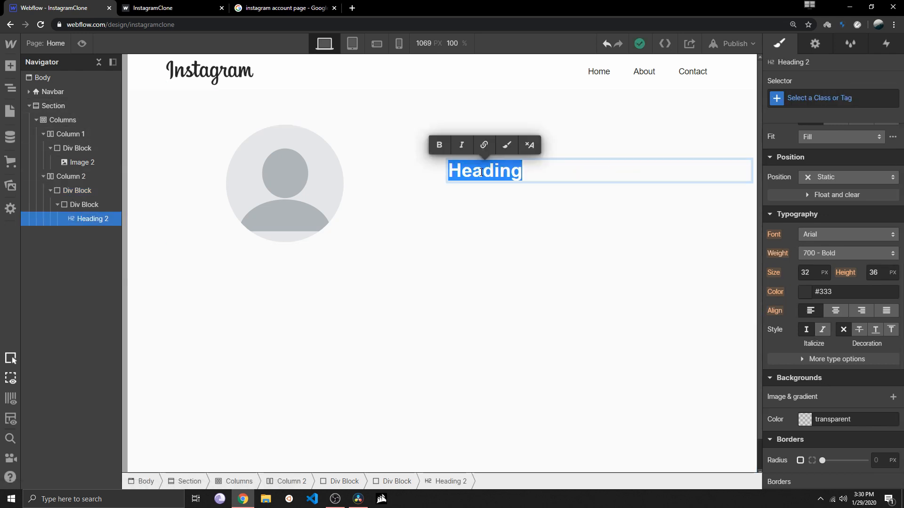
text(@CodeB)
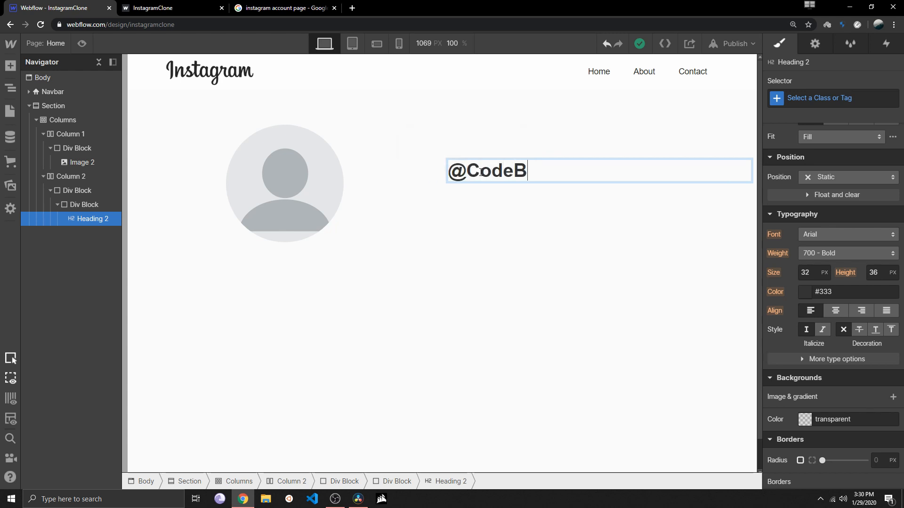
text(aseCamp)
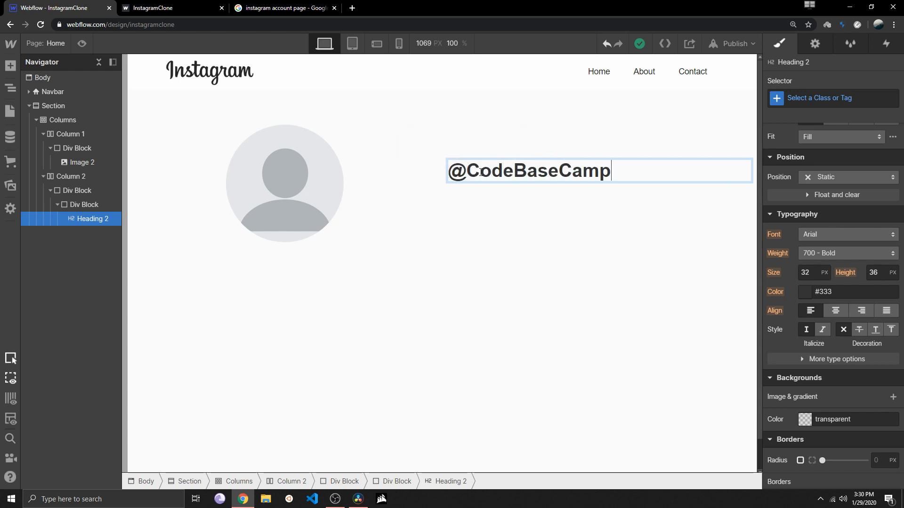
click(476, 218)
click(498, 178)
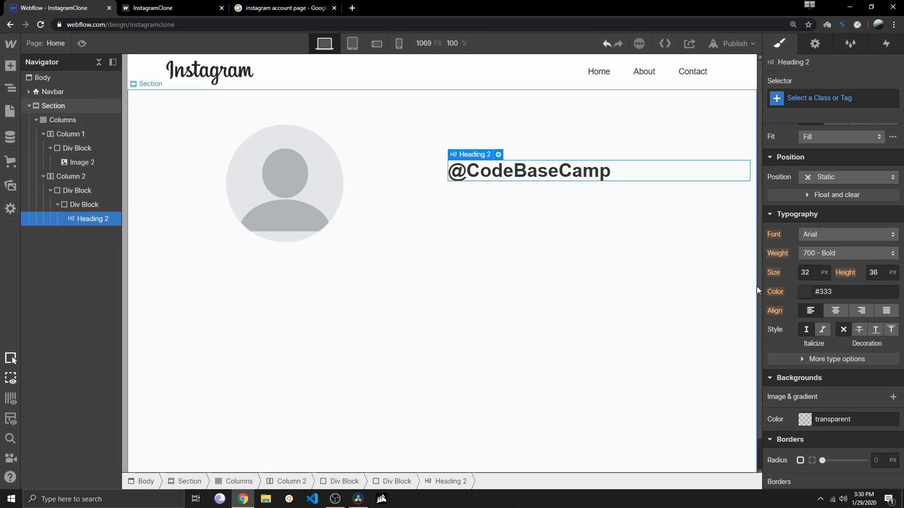
click(820, 236)
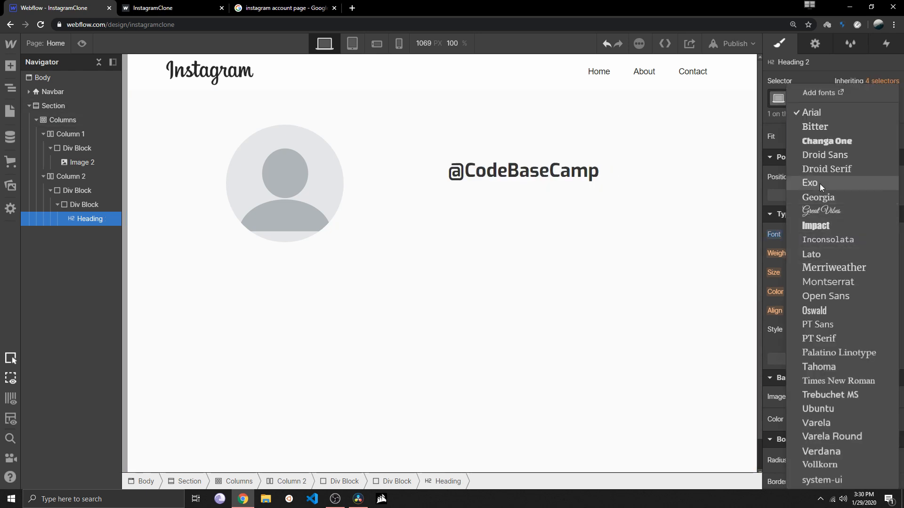
click(820, 182)
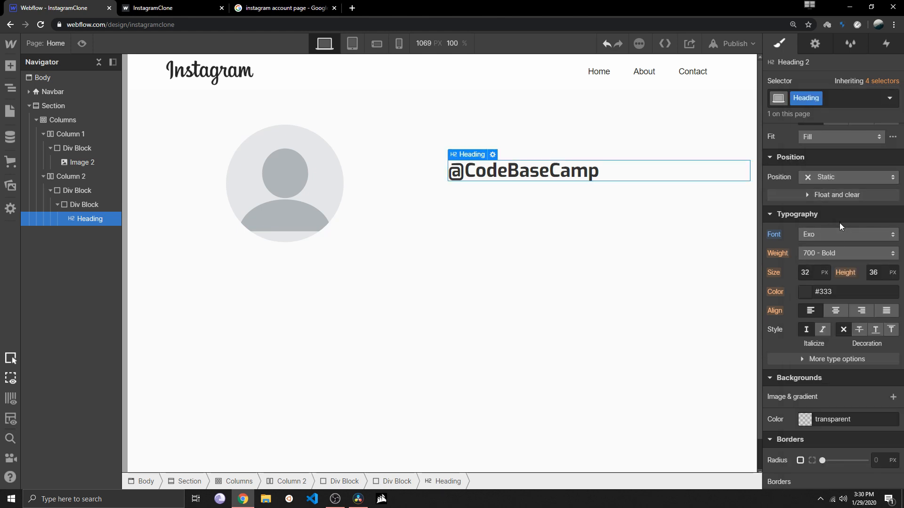
click(841, 254)
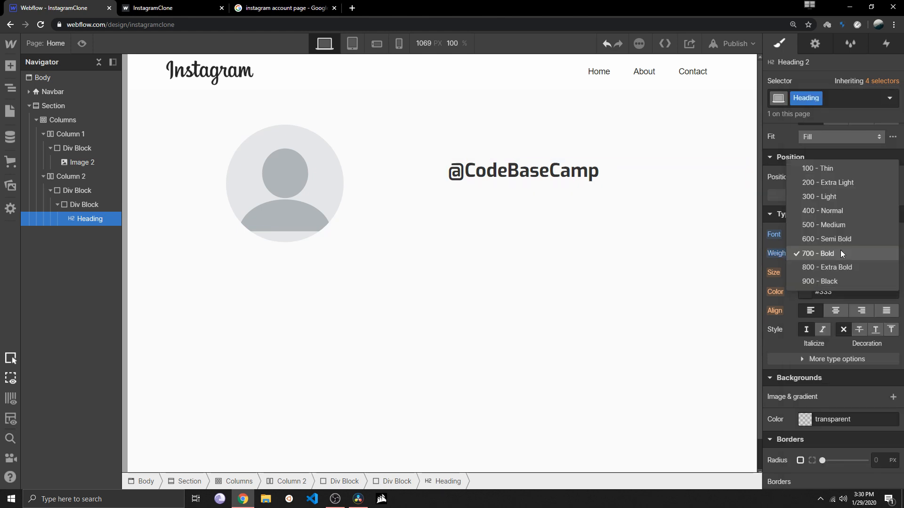
click(836, 188)
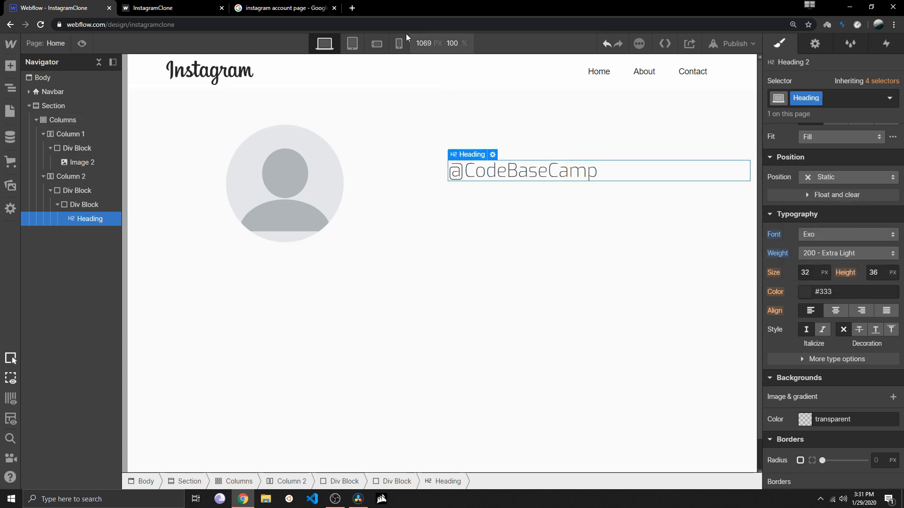
Check the profile section's layout at the tablet, mobile landscape and mobile portrait breakpoints, and return to desktop
click(353, 44)
click(377, 44)
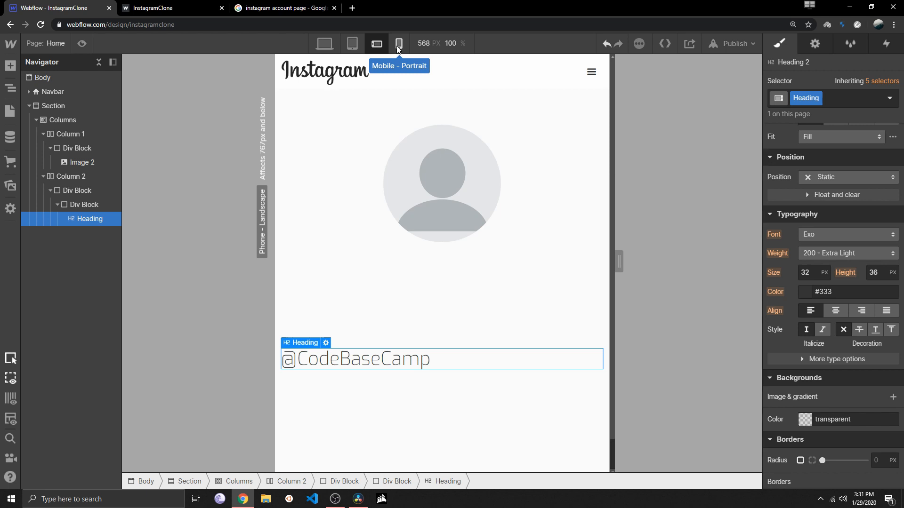
click(398, 47)
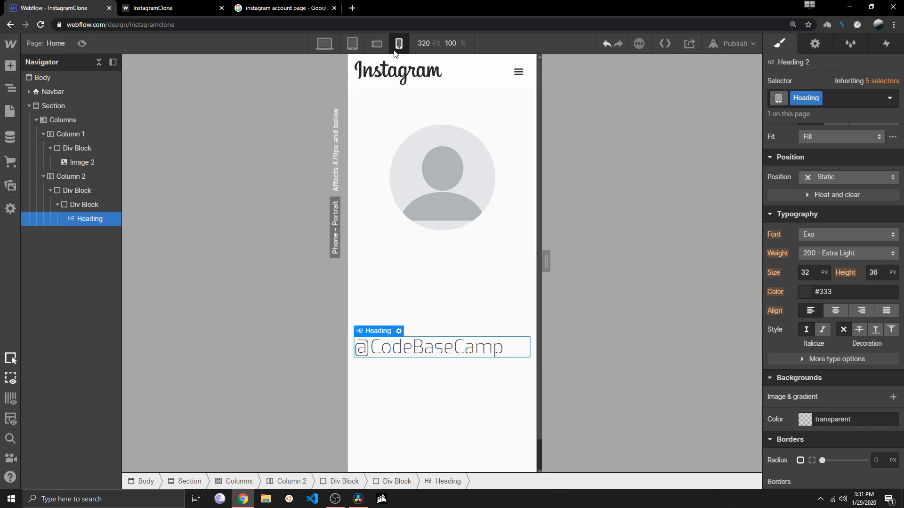
click(380, 47)
click(356, 49)
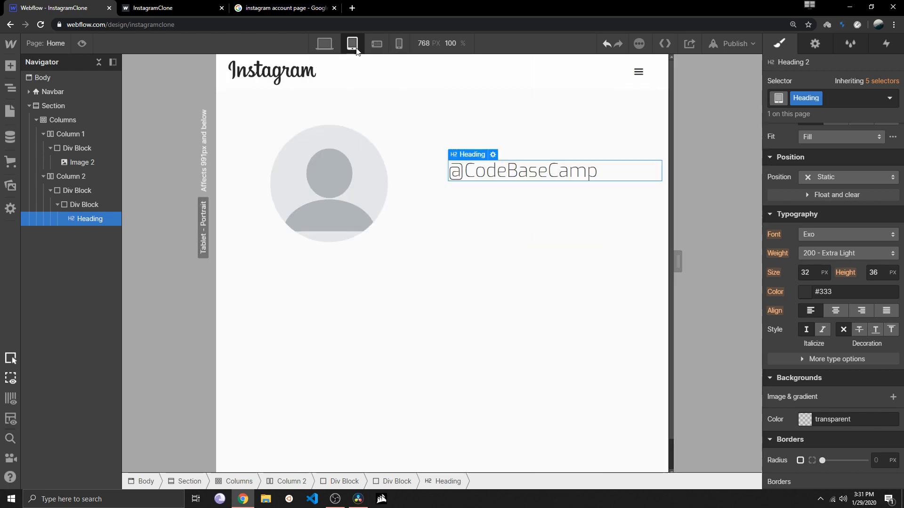
click(324, 44)
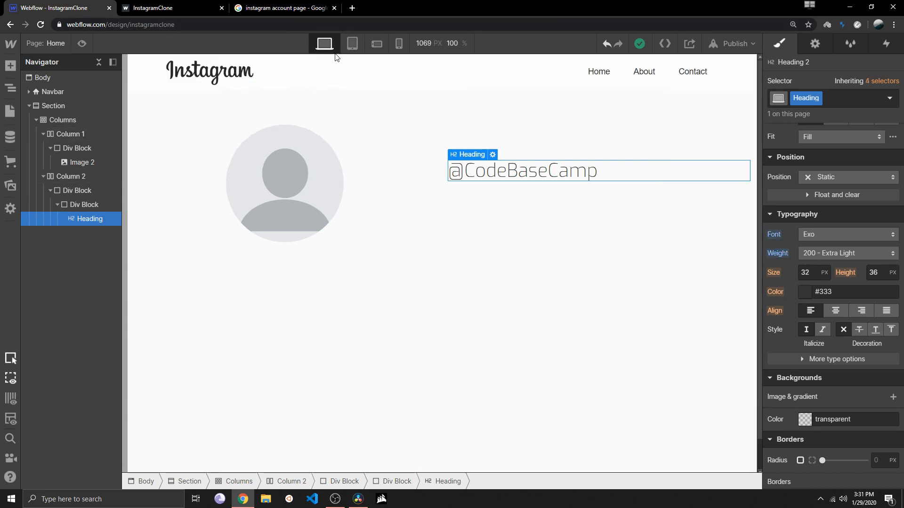
Try a 4/8 column split at the tablet and mobile landscape breakpoints, and return the columns to a 6/6 split on desktop
click(420, 171)
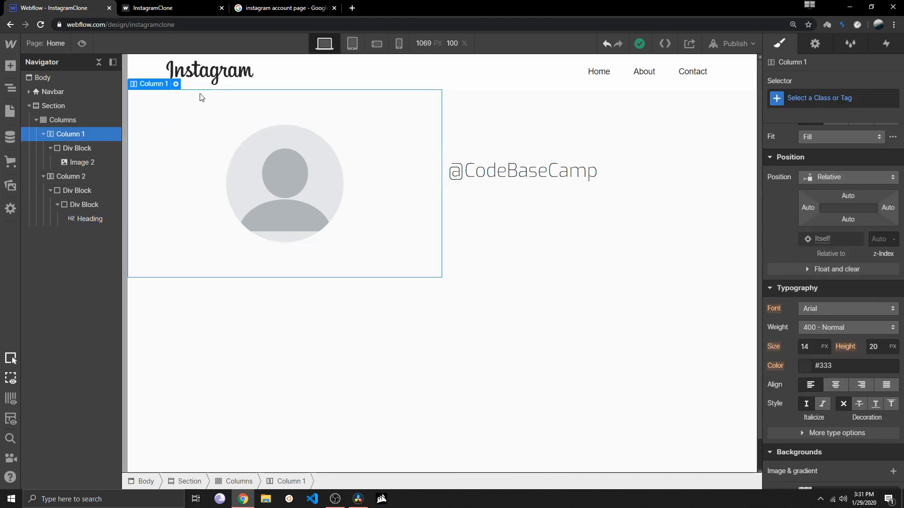
click(175, 84)
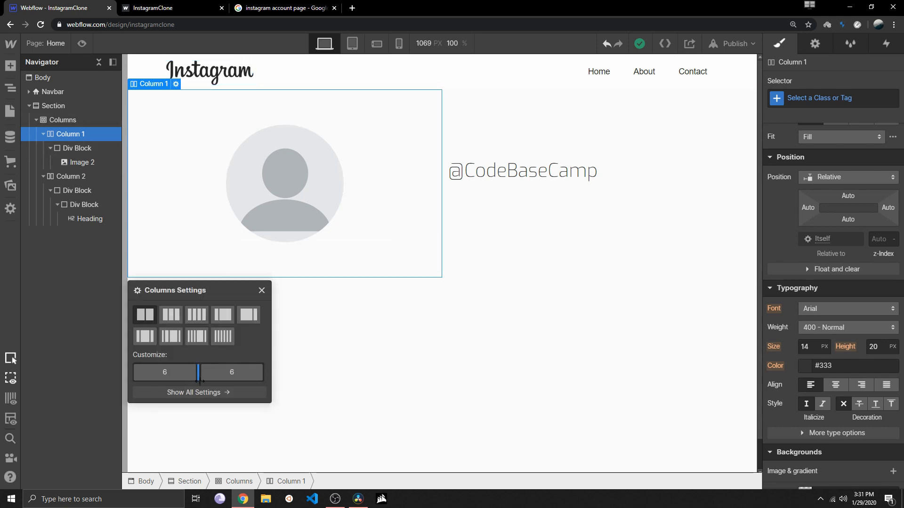
drag(190, 369, 175, 368)
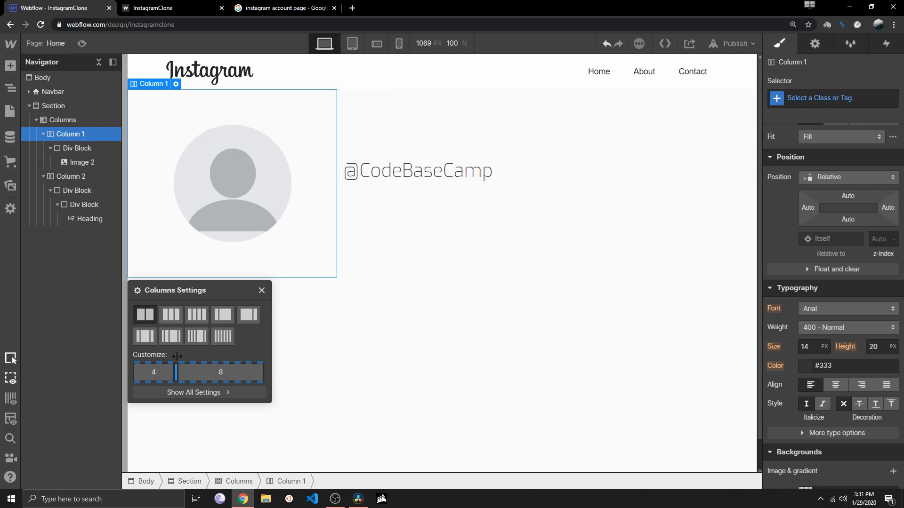
click(352, 43)
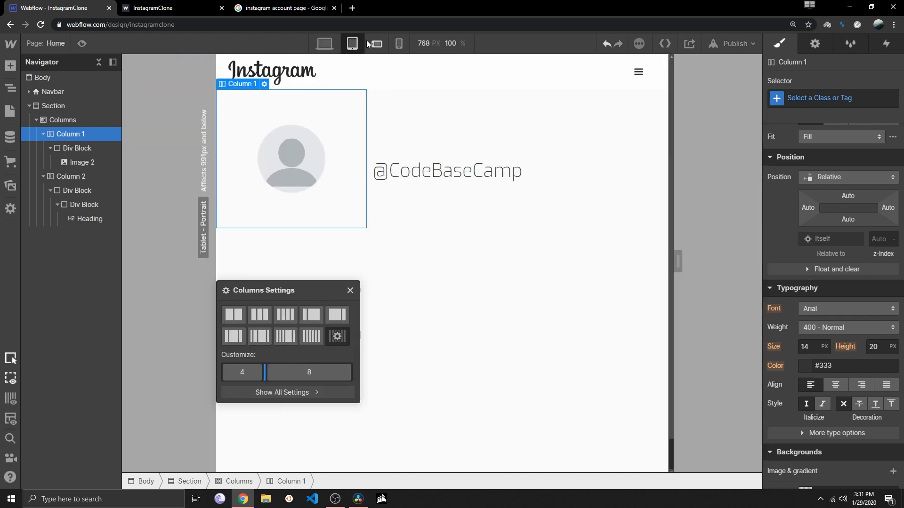
click(376, 43)
click(324, 44)
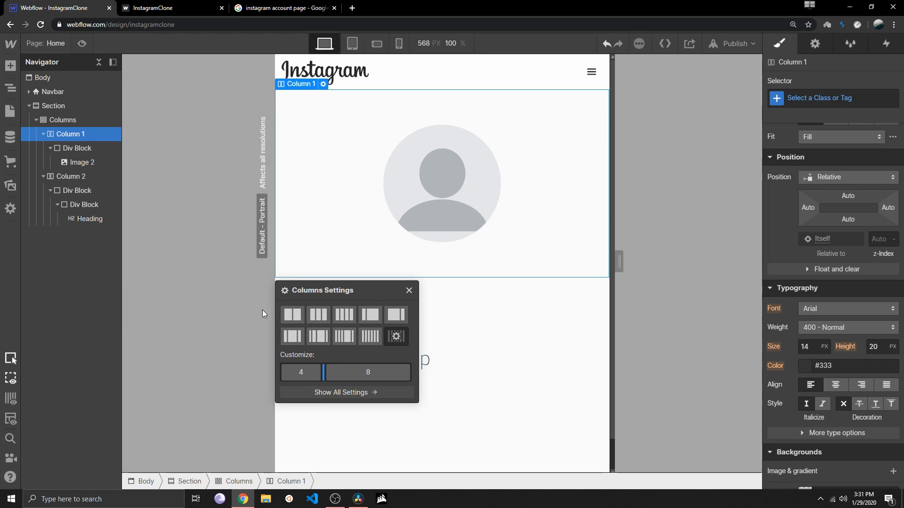
drag(174, 374, 204, 369)
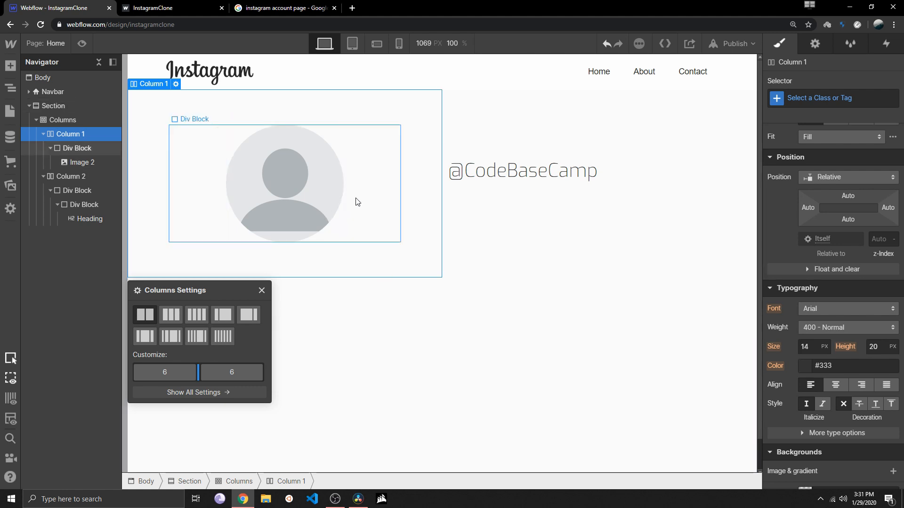
Try right-aligning the profile picture's div block in Column 1 and preview the page at each breakpoint
click(351, 211)
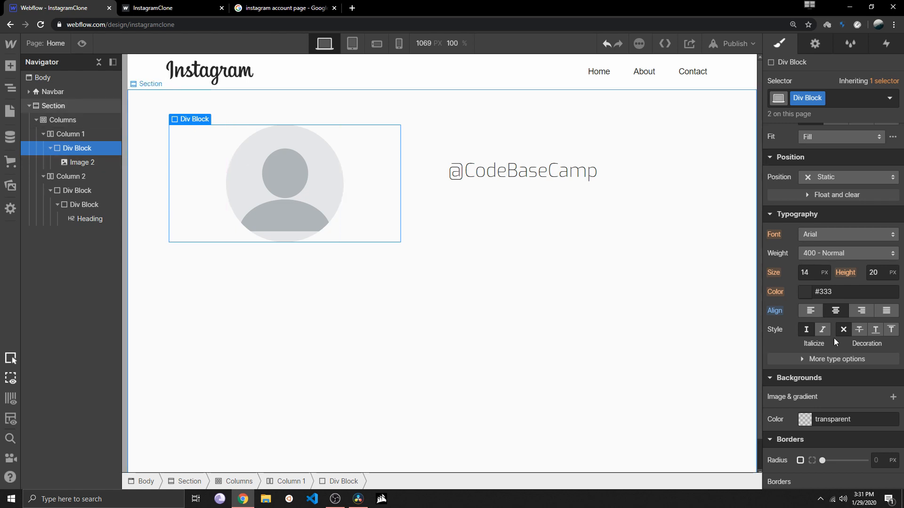
click(861, 311)
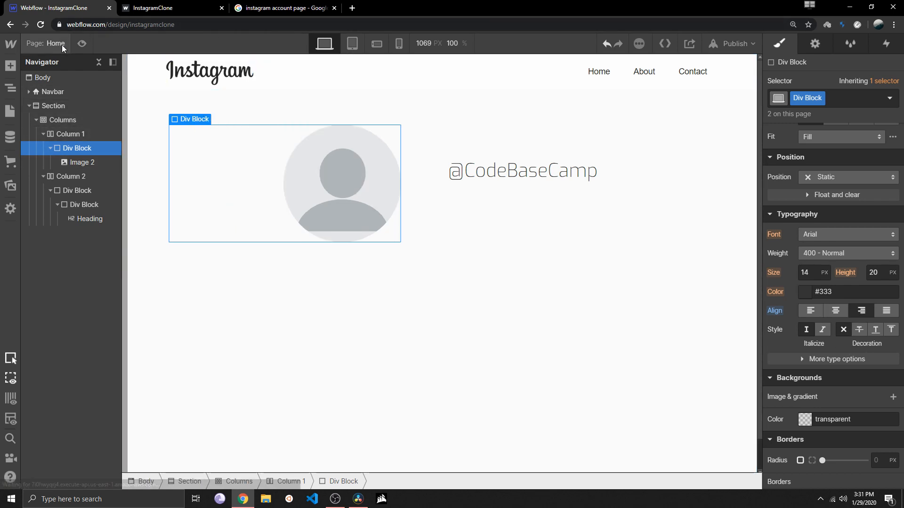
click(82, 44)
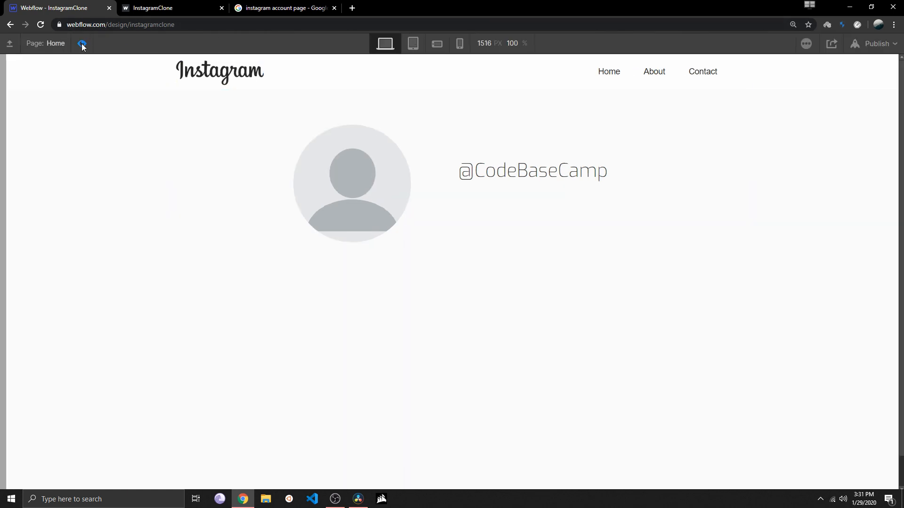
click(414, 45)
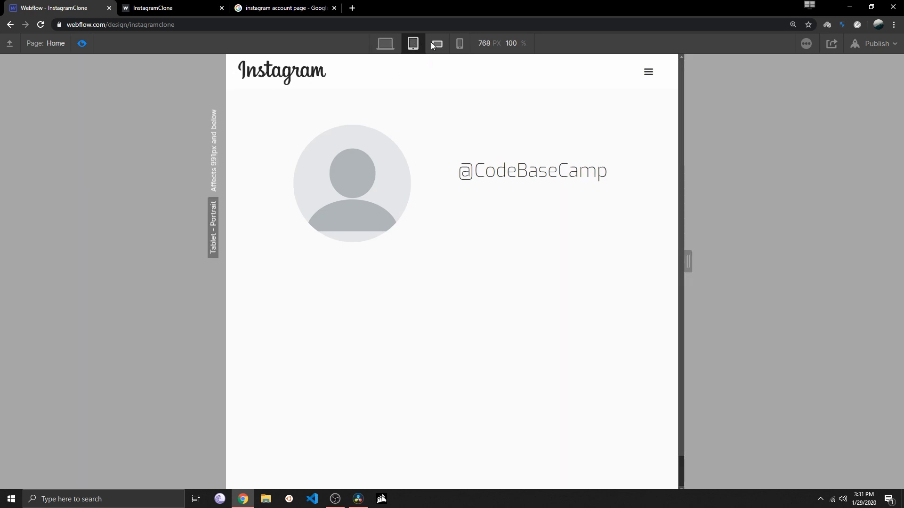
click(436, 44)
click(459, 45)
click(385, 43)
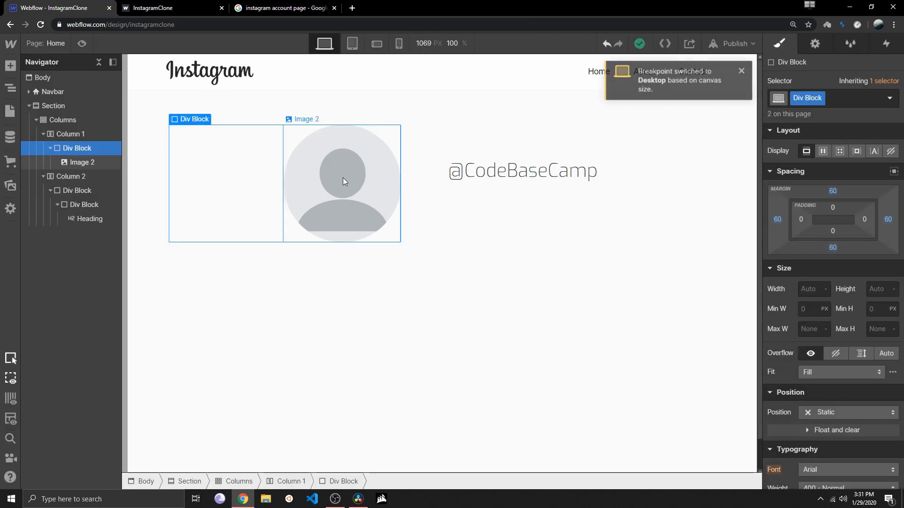
click(343, 177)
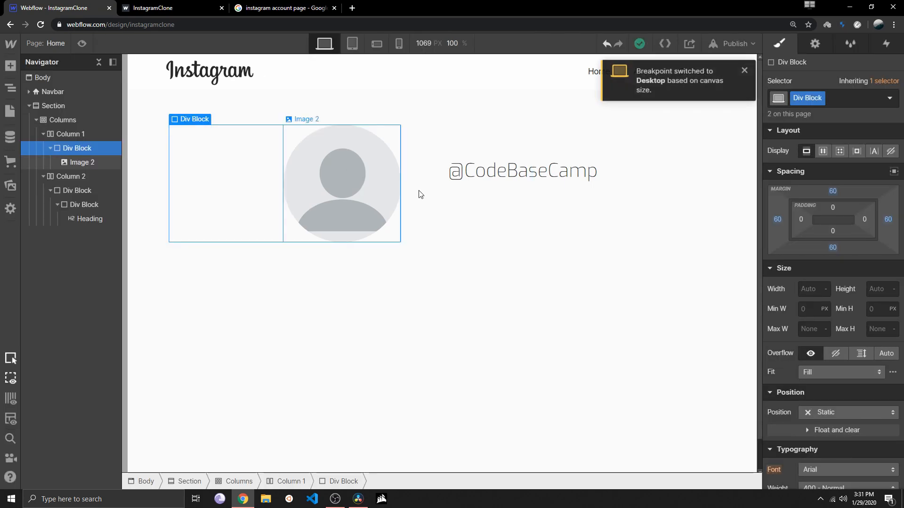
Undo a trial centre alignment on the profile image and centre-align its parent div block in Column 1 instead
click(743, 71)
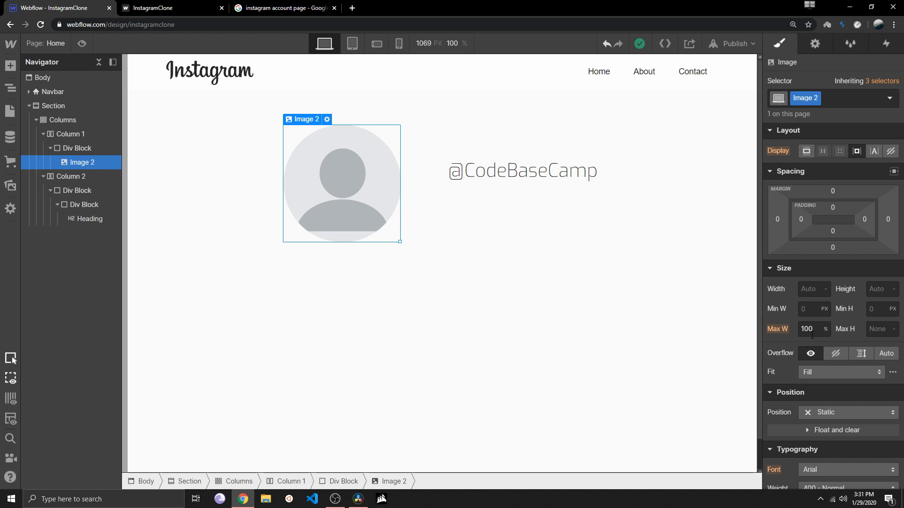
scroll(816, 360, down, 4)
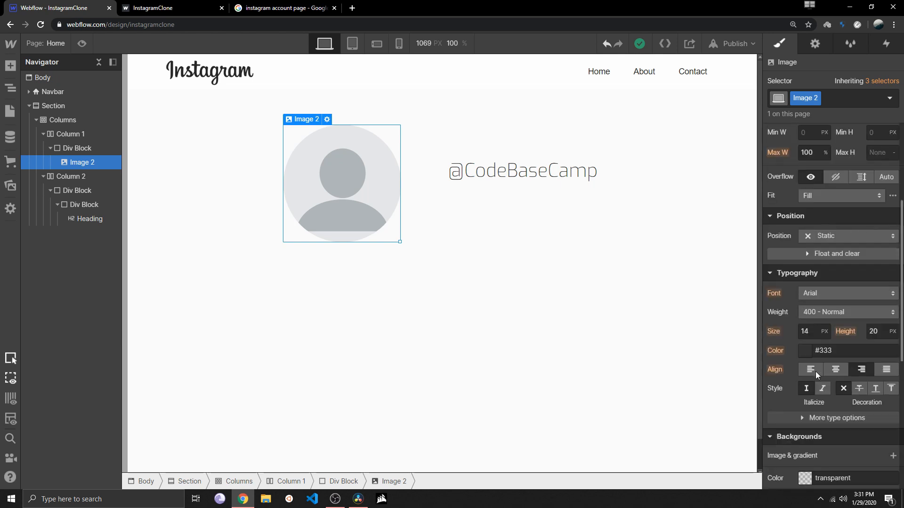
key(a)
click(834, 369)
key(z)
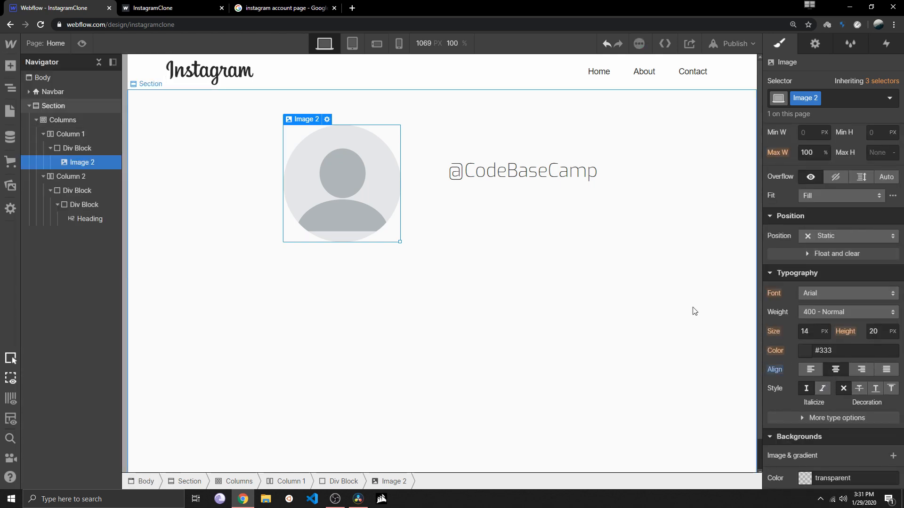
click(837, 370)
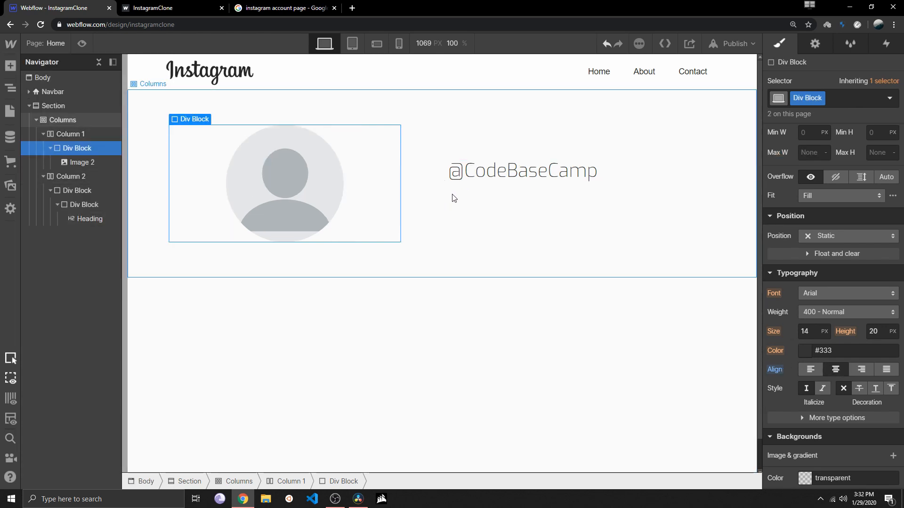
Undo the last changes to the profile section's column split
key(ctrl+z)
key(ctrl+z)
key(ctrl+z)
key(ctrl+z)
key(ctrl+z)
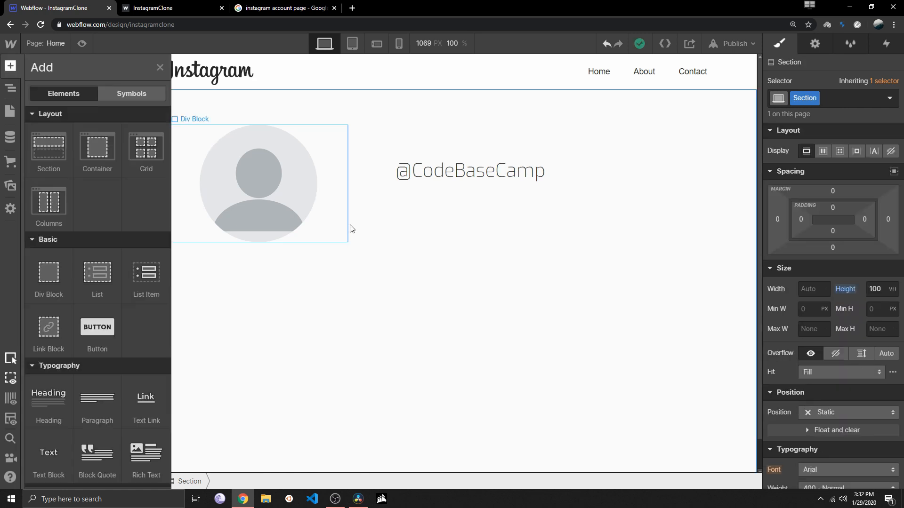
key(ctrl+z)
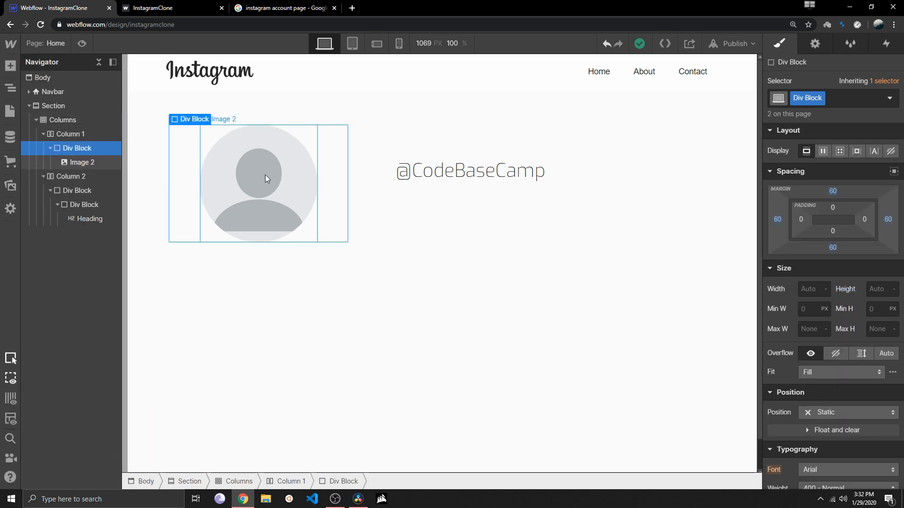
Right-align the profile picture's div block in Column 1 on desktop and check its alignment at the tablet breakpoint
scroll(819, 367, down, 4)
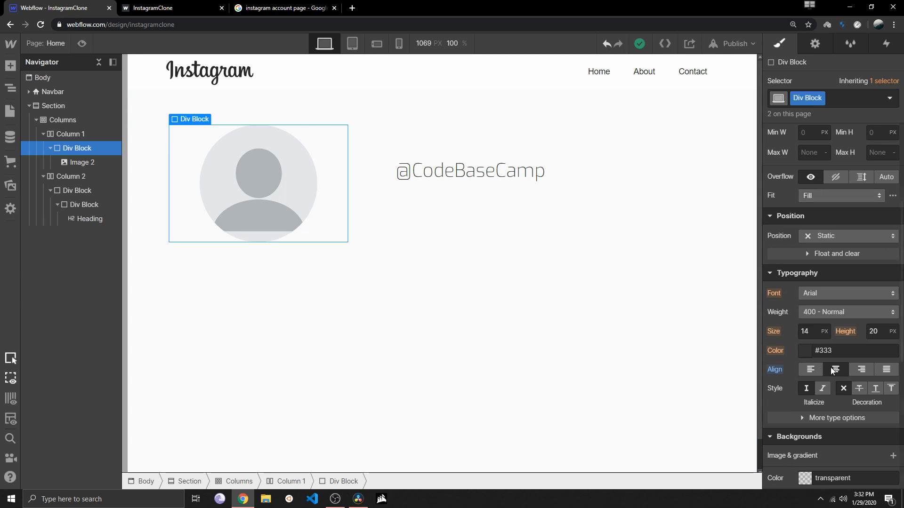
click(861, 369)
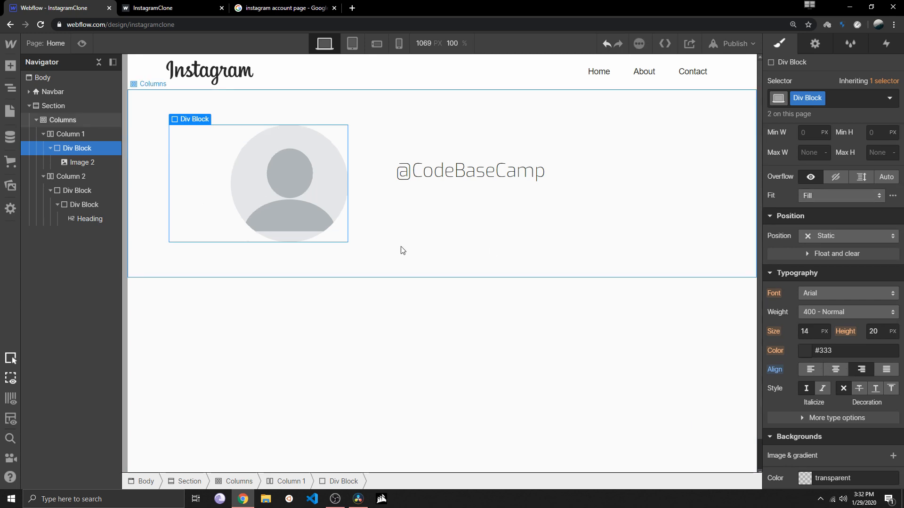
click(479, 333)
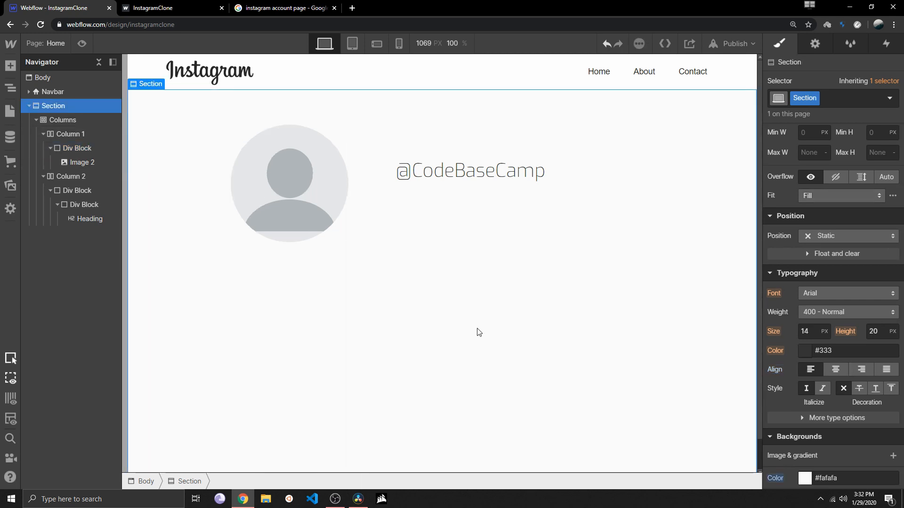
click(351, 44)
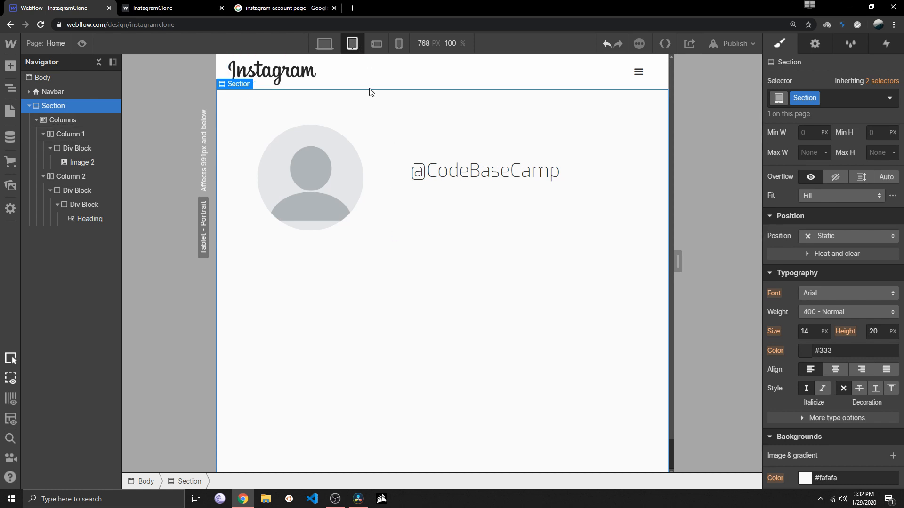
click(371, 190)
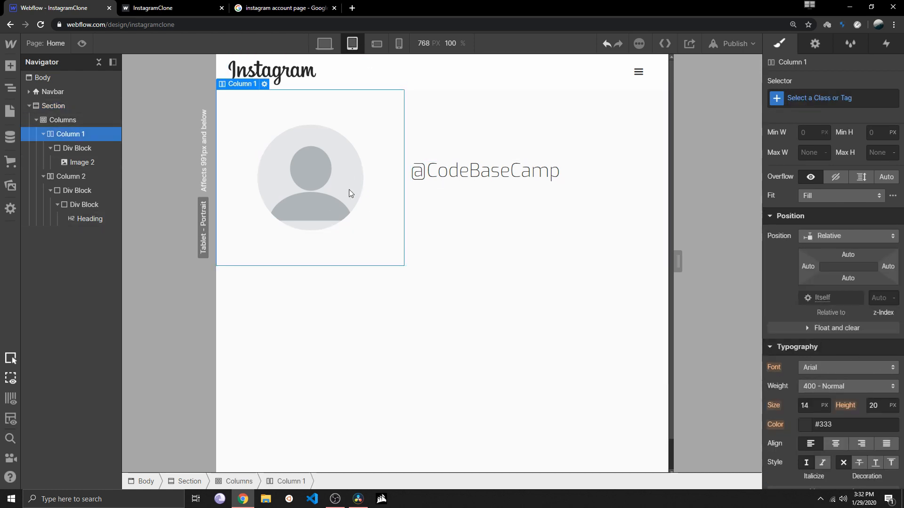
click(75, 149)
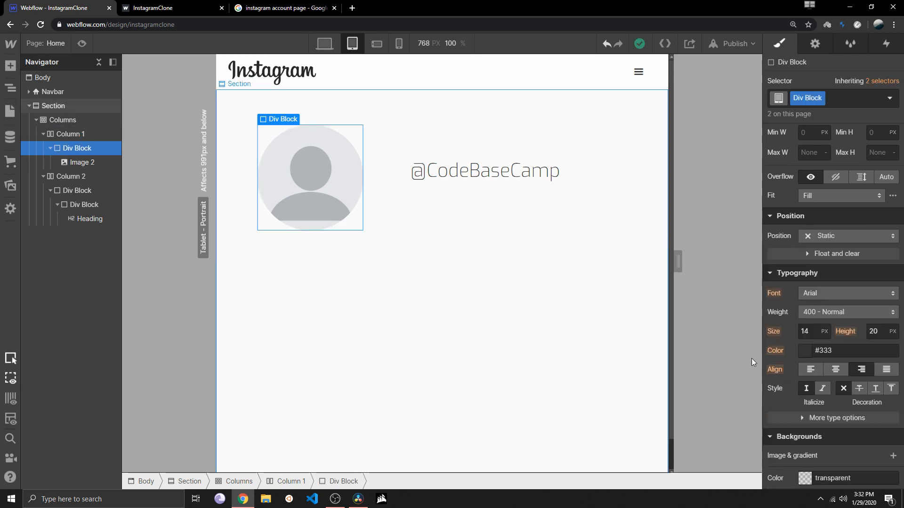
click(863, 372)
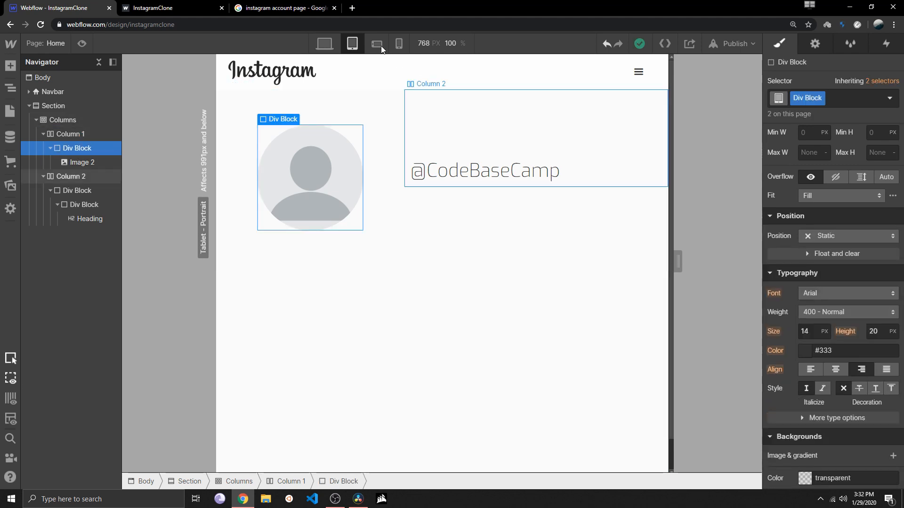
Compare both mobile breakpoints and centre-align the profile picture's div block at mobile landscape
click(377, 44)
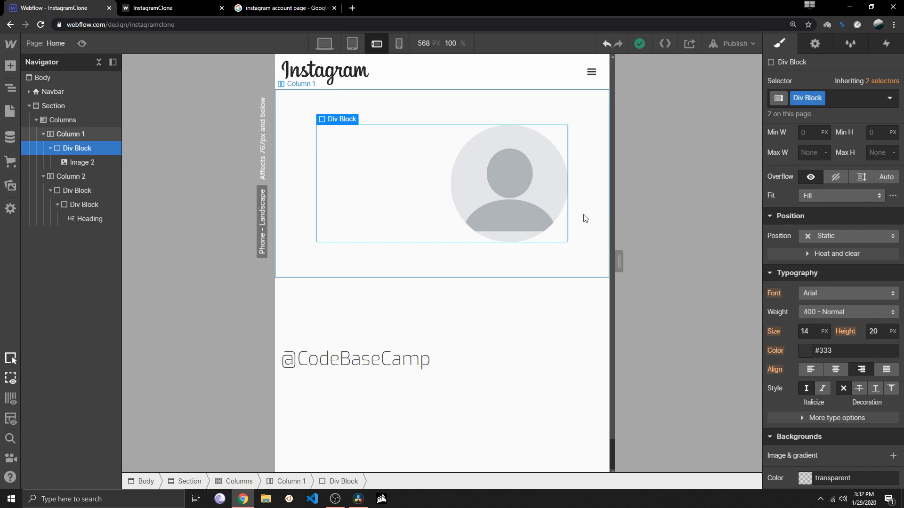
click(399, 43)
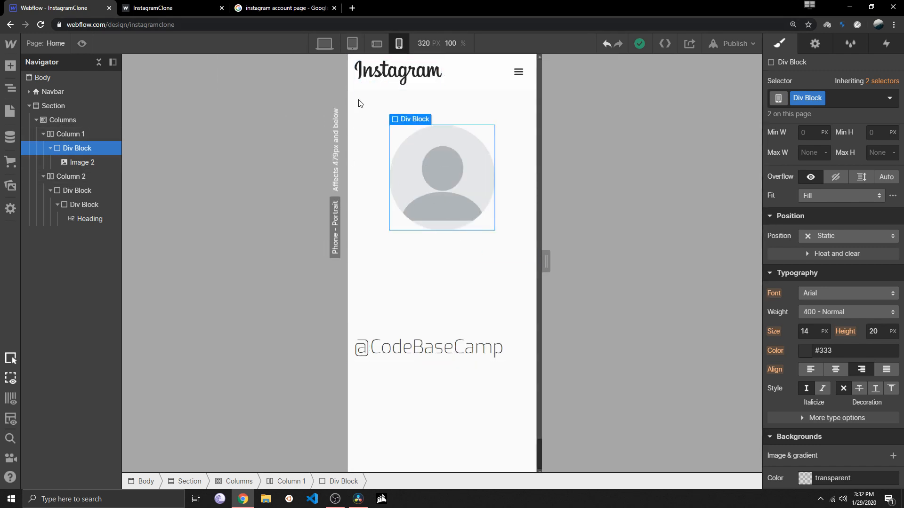
click(375, 43)
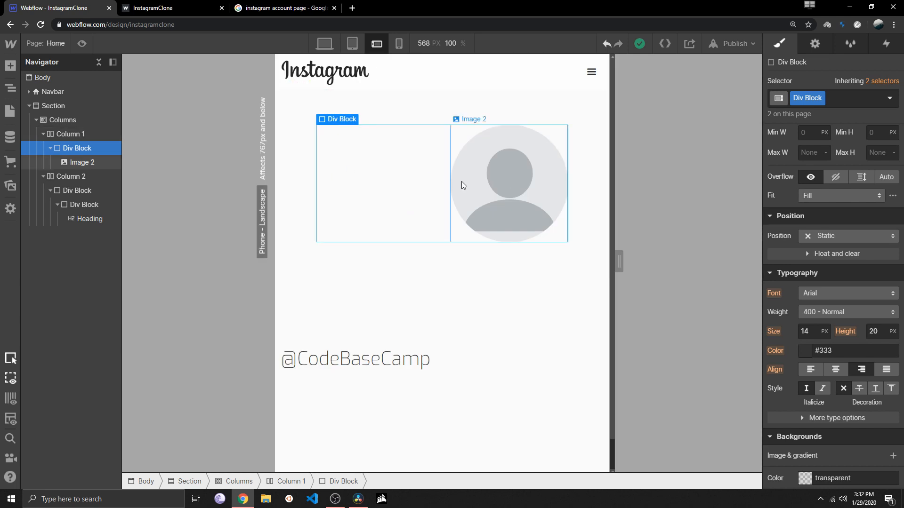
click(843, 373)
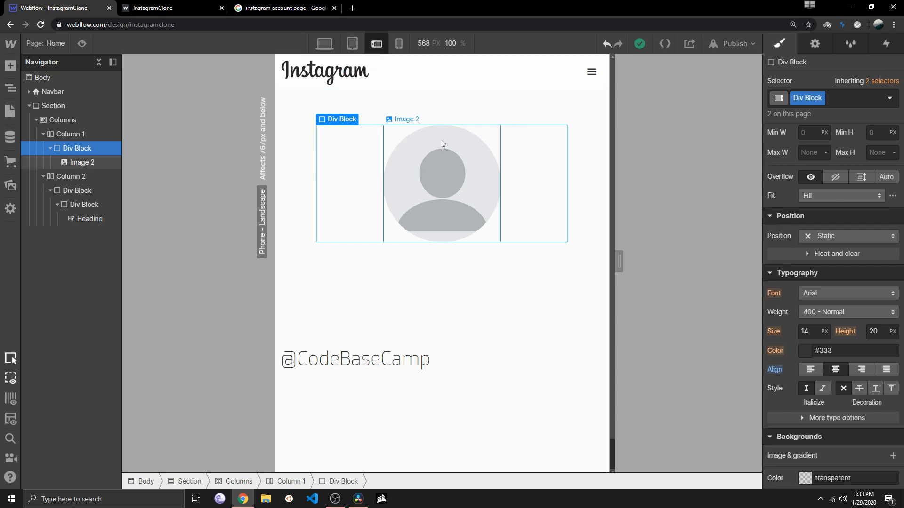
Check the profile picture's alignment at the mobile portrait, mobile landscape, tablet and desktop breakpoints, ending on desktop
click(398, 43)
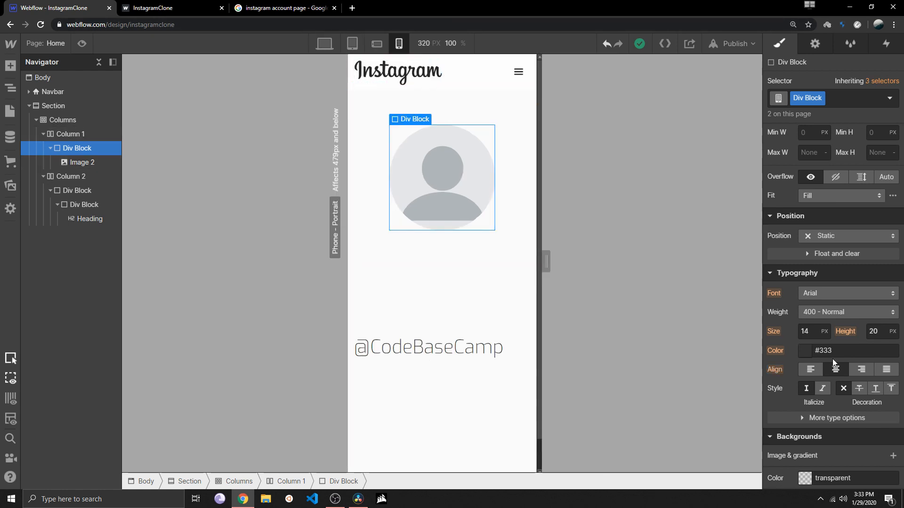
click(377, 43)
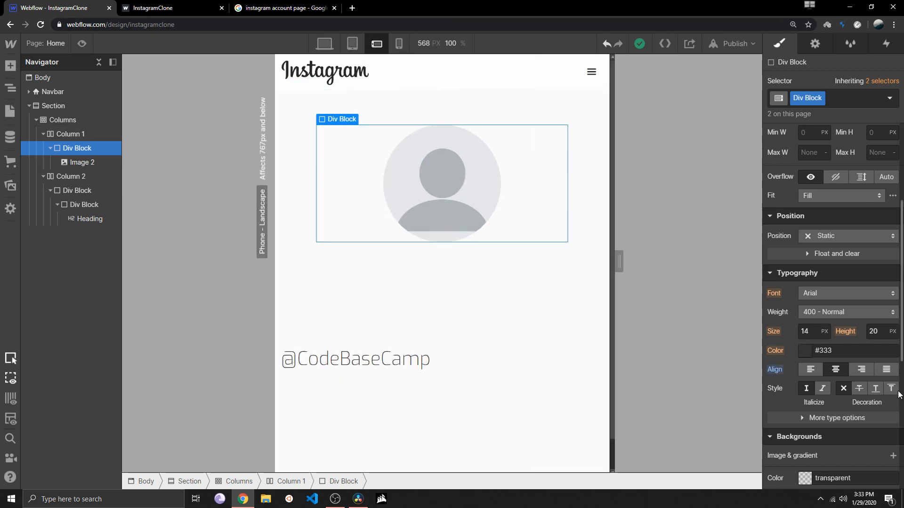
click(357, 49)
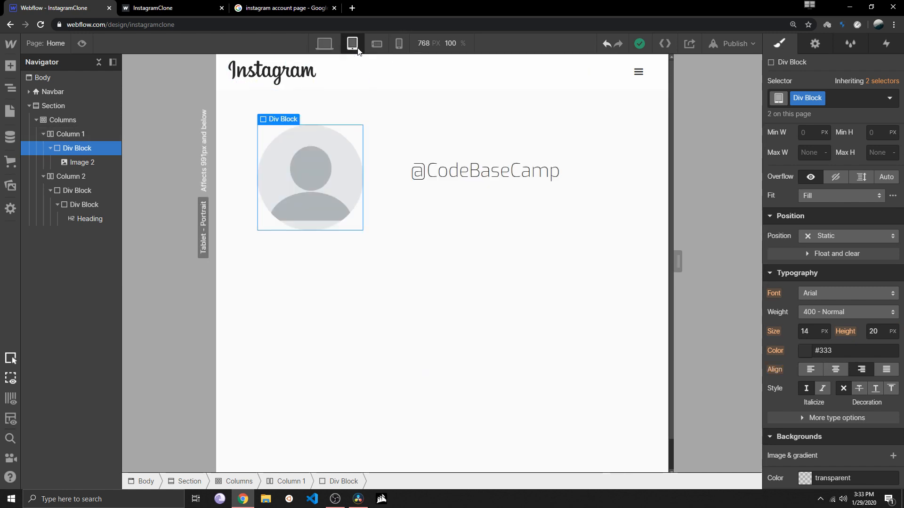
click(862, 370)
click(324, 43)
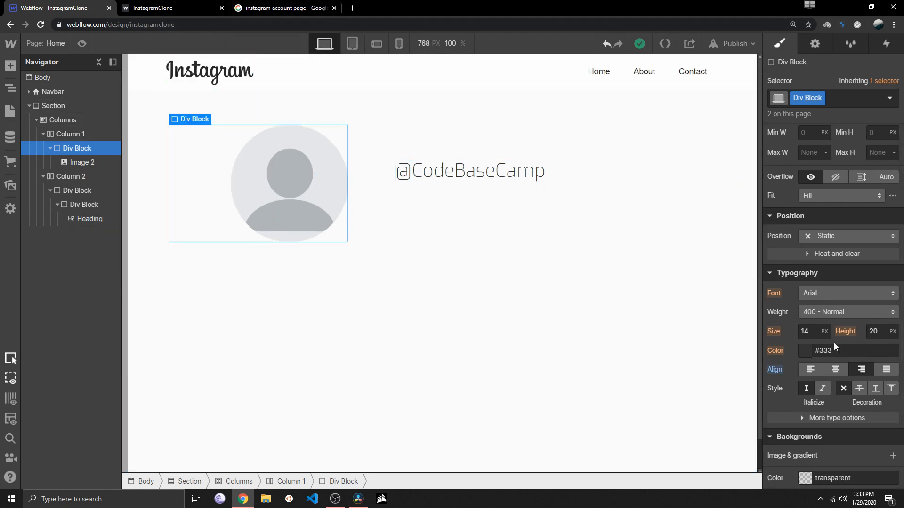
click(352, 43)
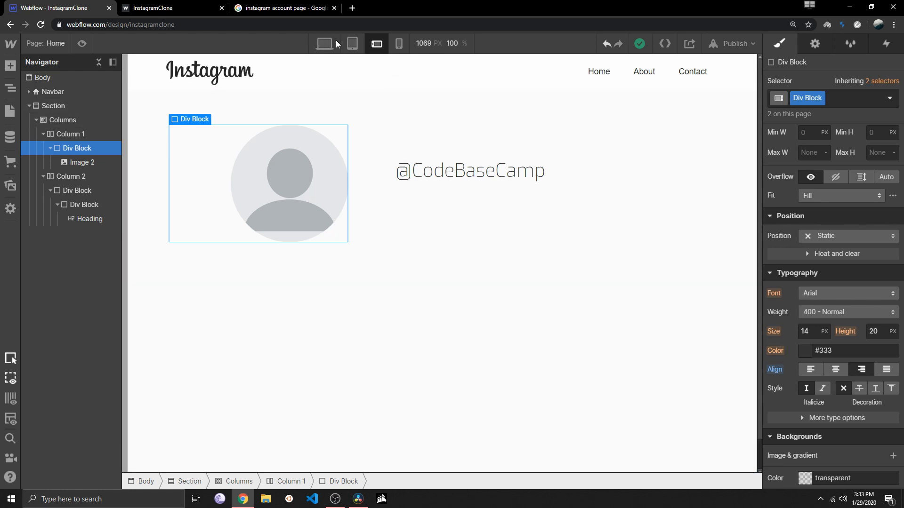
click(399, 43)
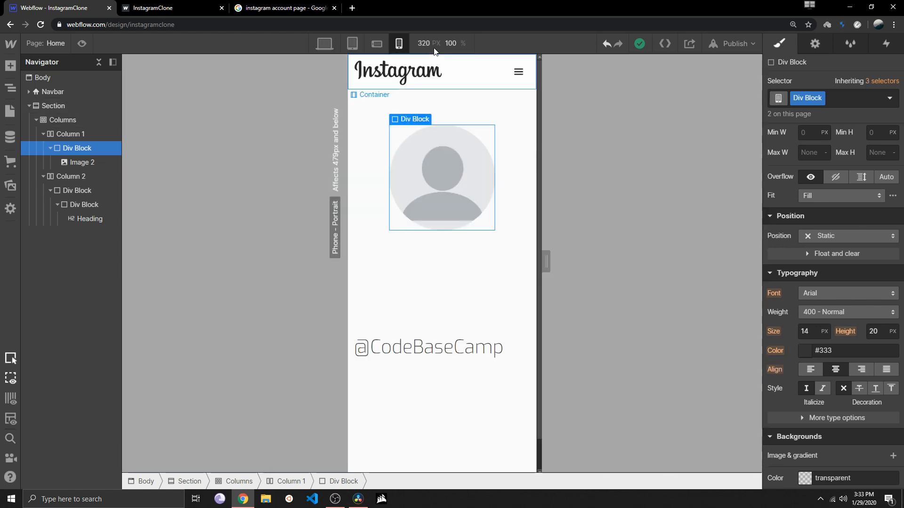
click(332, 46)
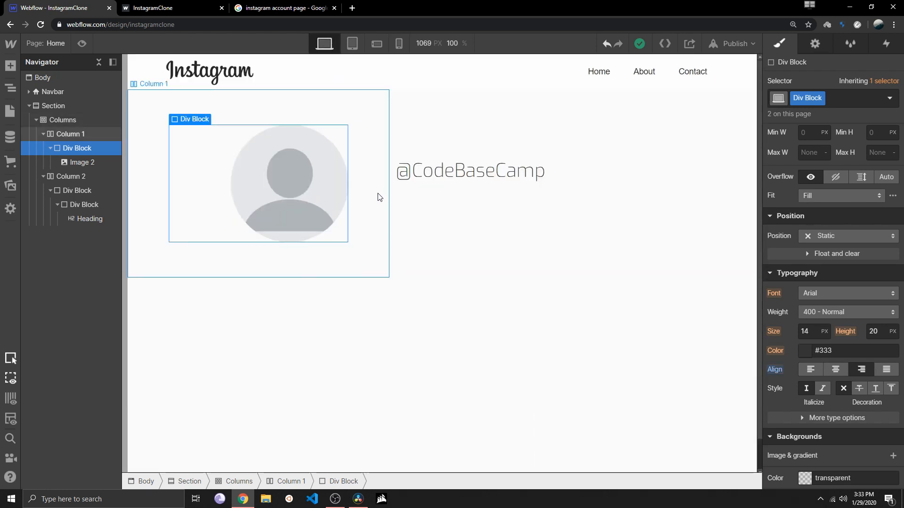
click(503, 181)
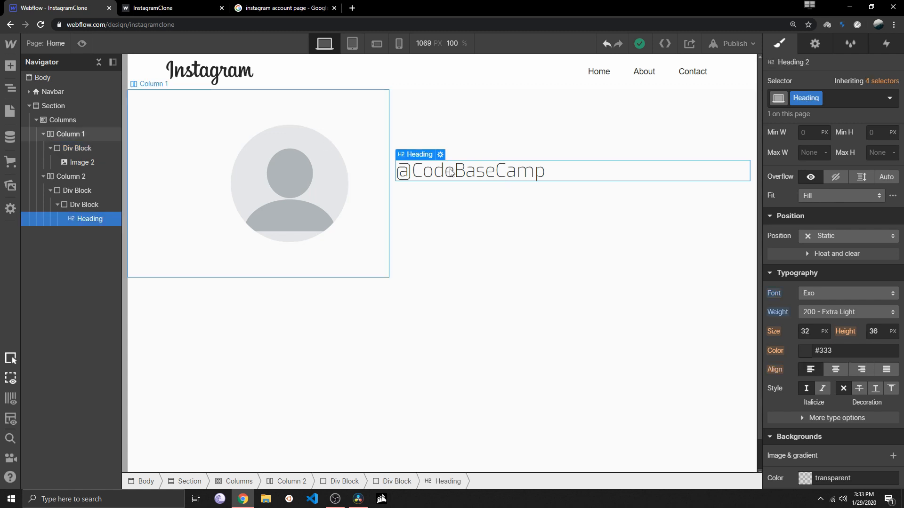
click(185, 6)
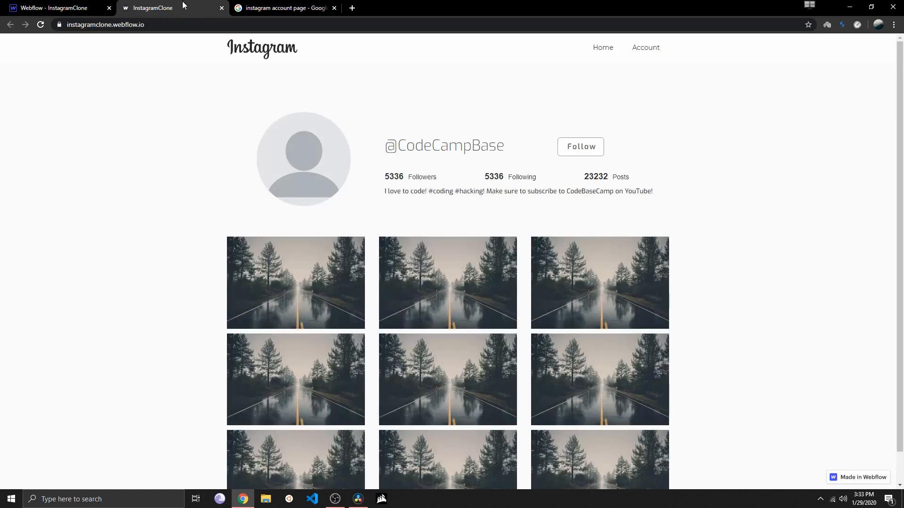
click(115, 7)
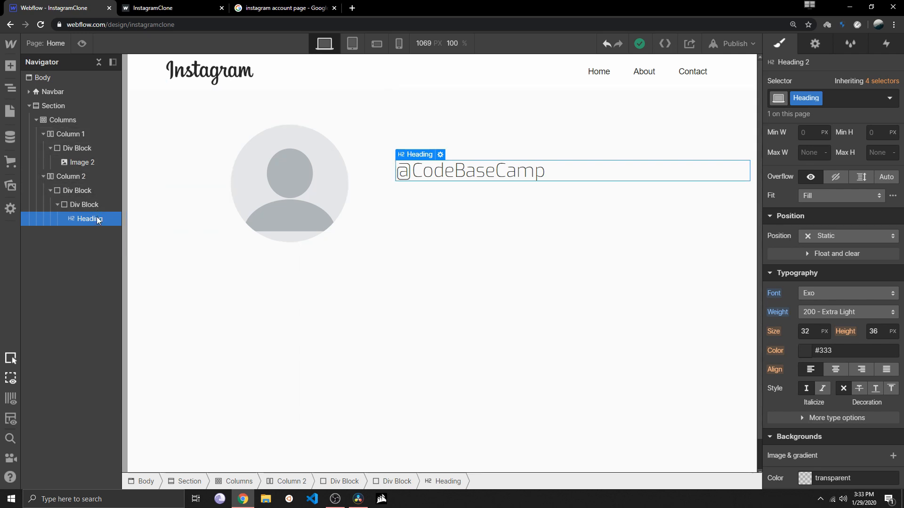
click(8, 66)
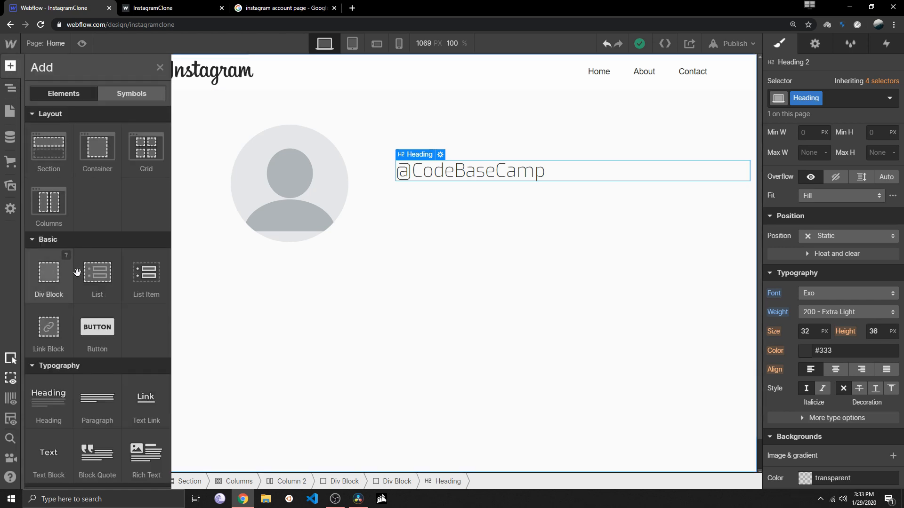
scroll(77, 276, down, 1)
scroll(77, 276, down, 9)
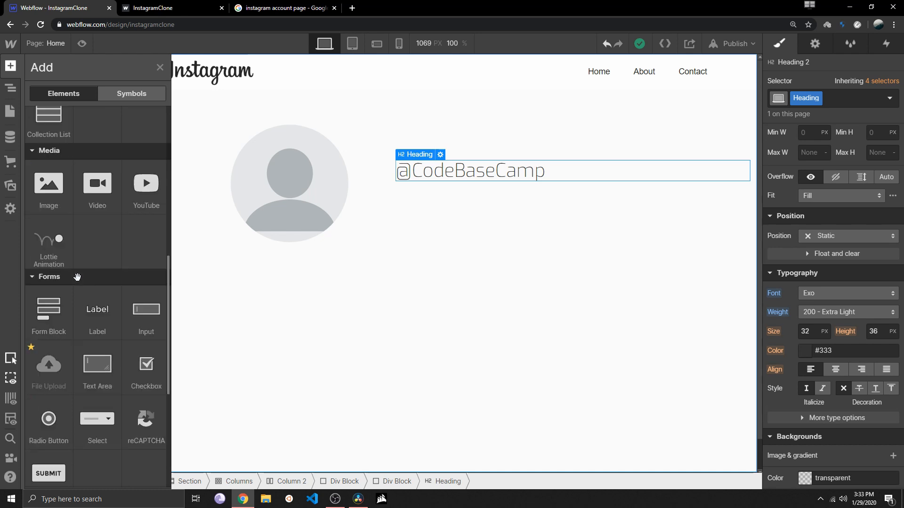
scroll(78, 278, up, 2)
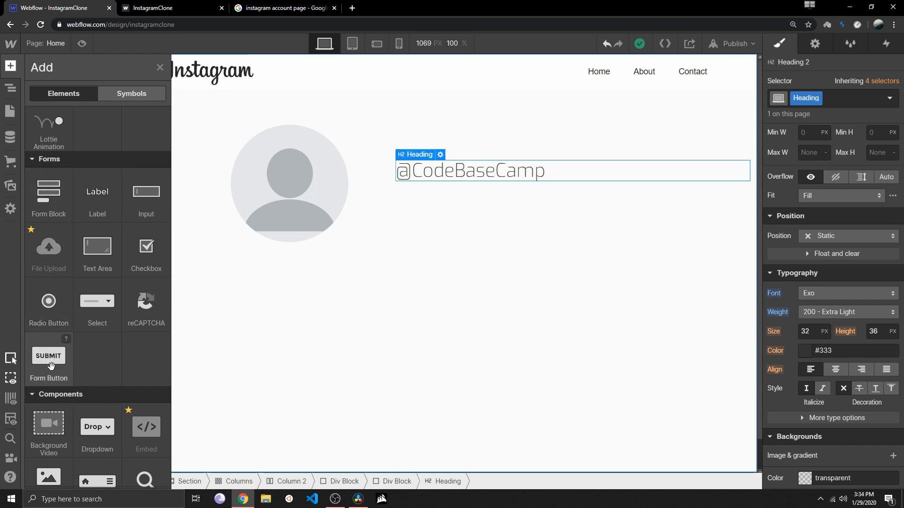
drag(52, 365, 575, 187)
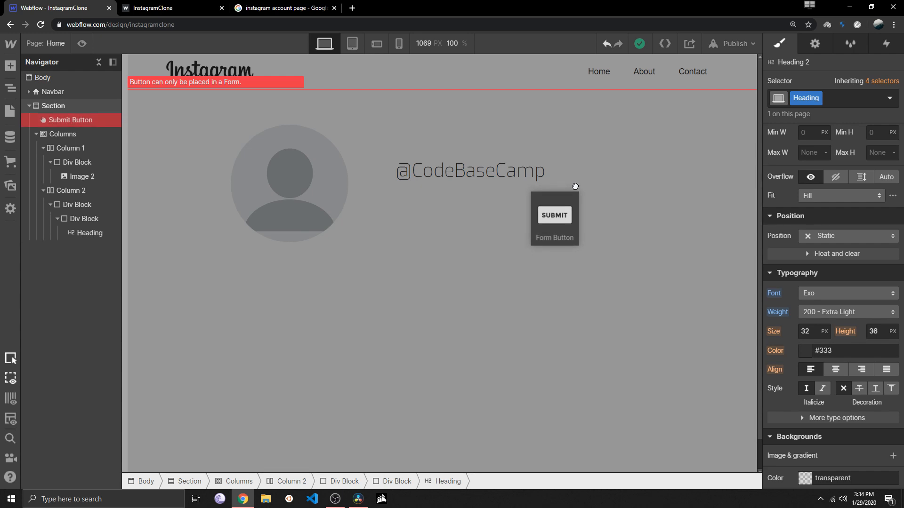
drag(575, 186, 576, 187)
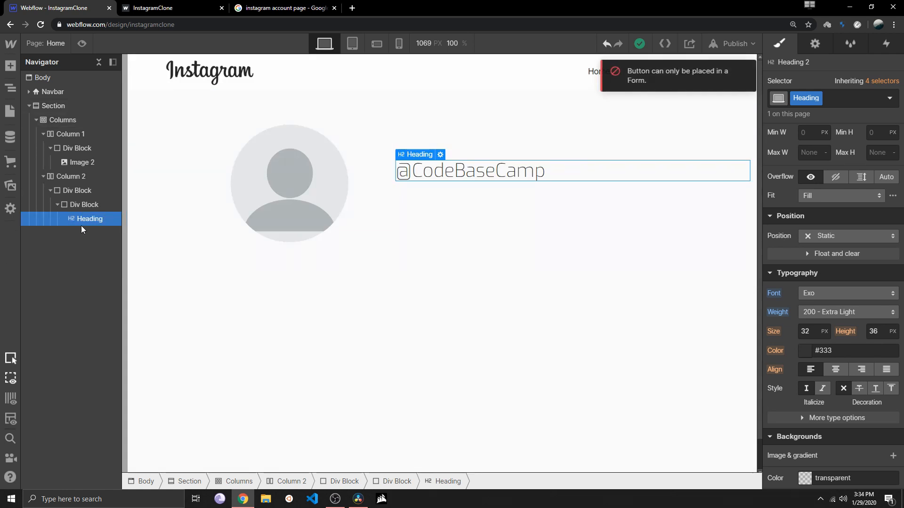
click(145, 5)
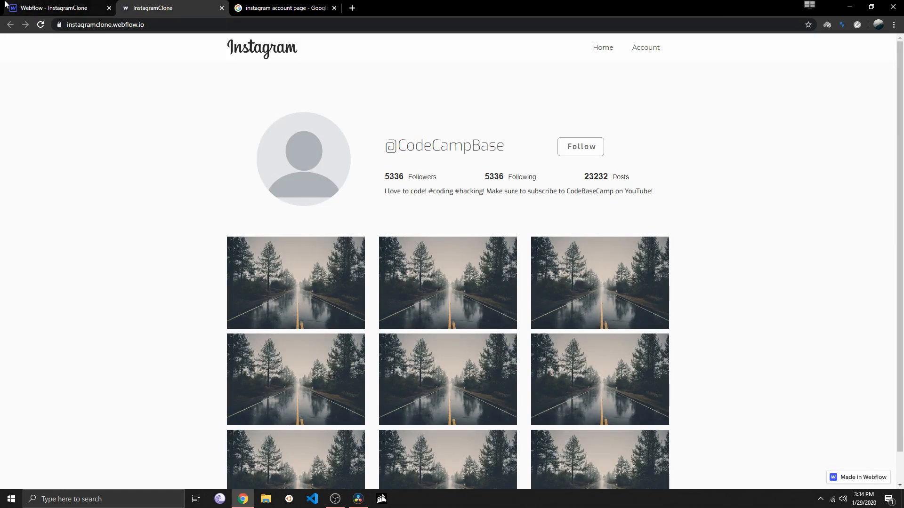
click(54, 8)
click(10, 68)
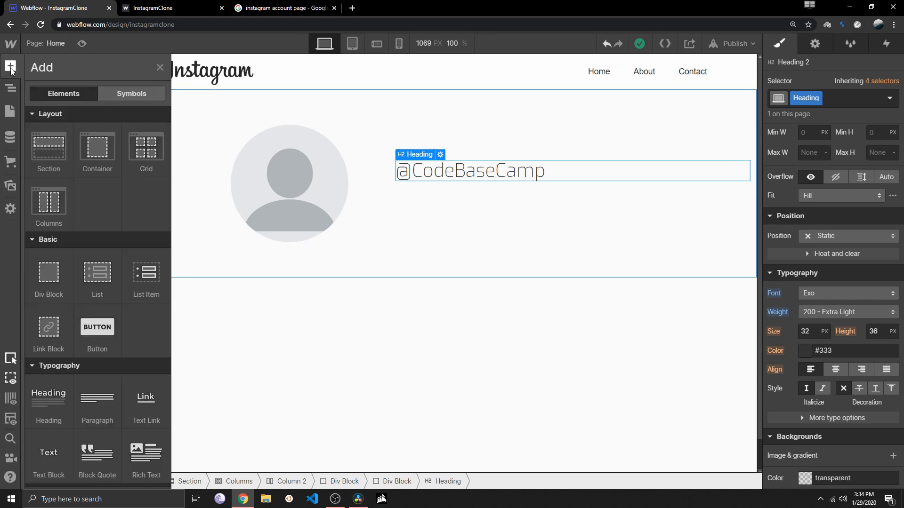
scroll(91, 295, down, 3)
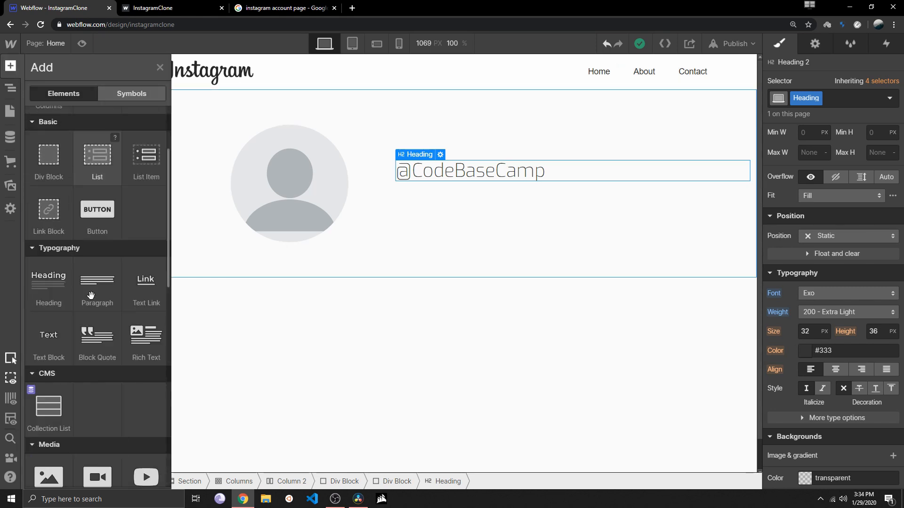
scroll(91, 295, up, 3)
drag(46, 273, 567, 176)
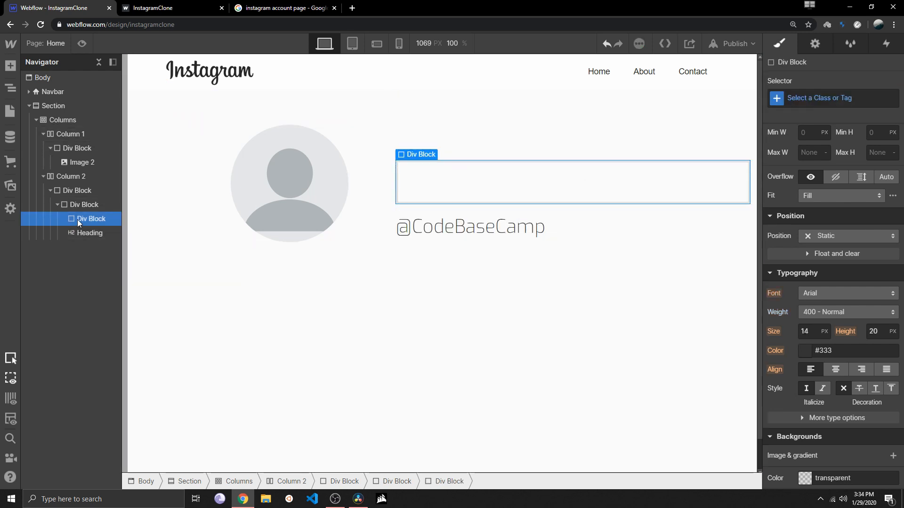
click(81, 207)
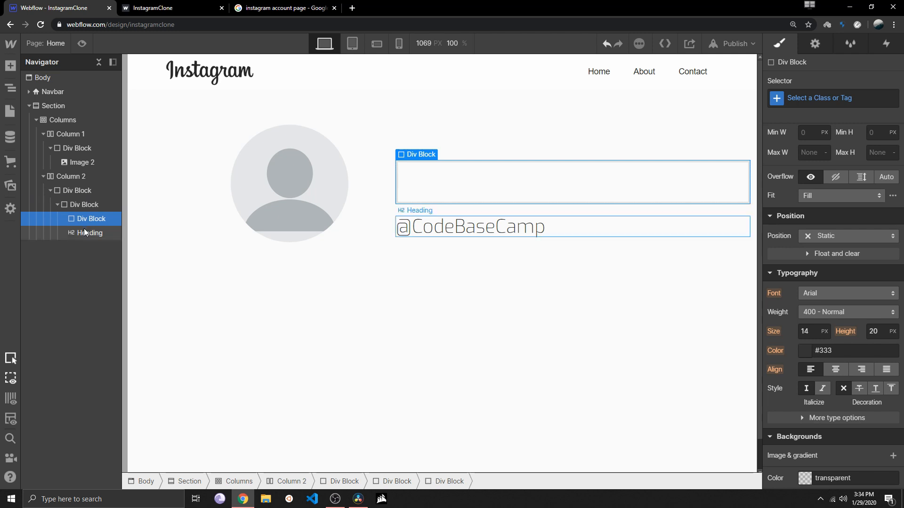
click(85, 229)
click(80, 218)
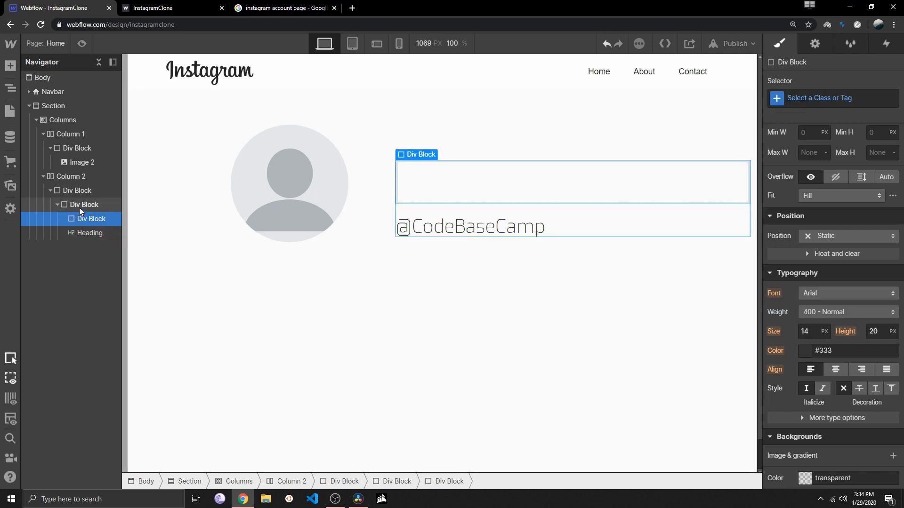
drag(85, 219, 85, 218)
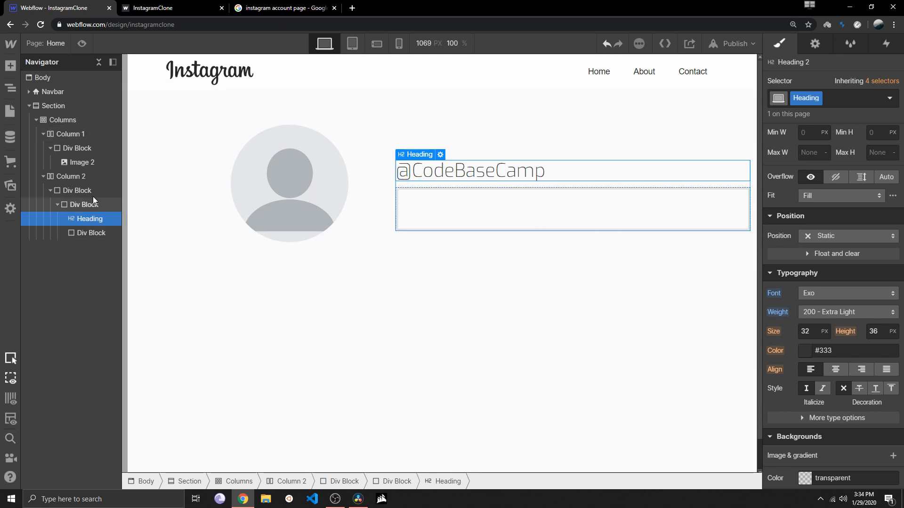
Set the display of the div block containing the heading and the empty Div Block to Flex
click(81, 207)
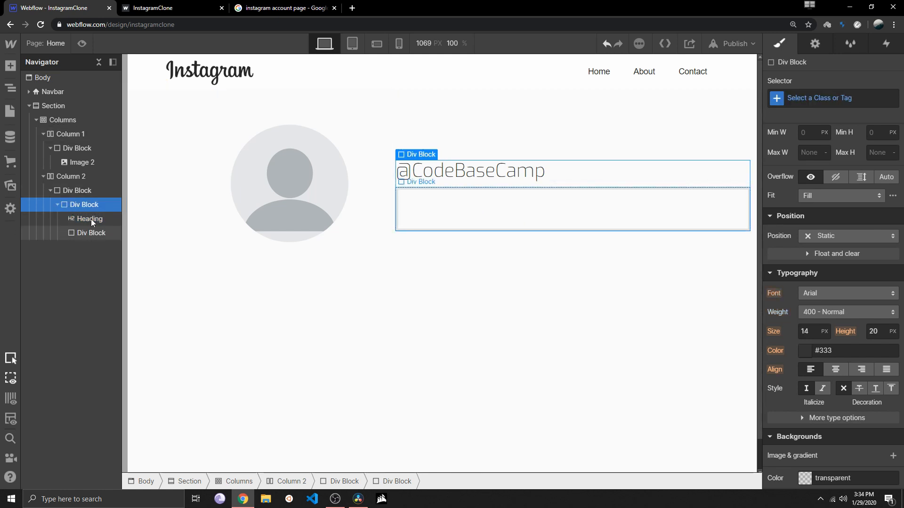
scroll(820, 240, up, 4)
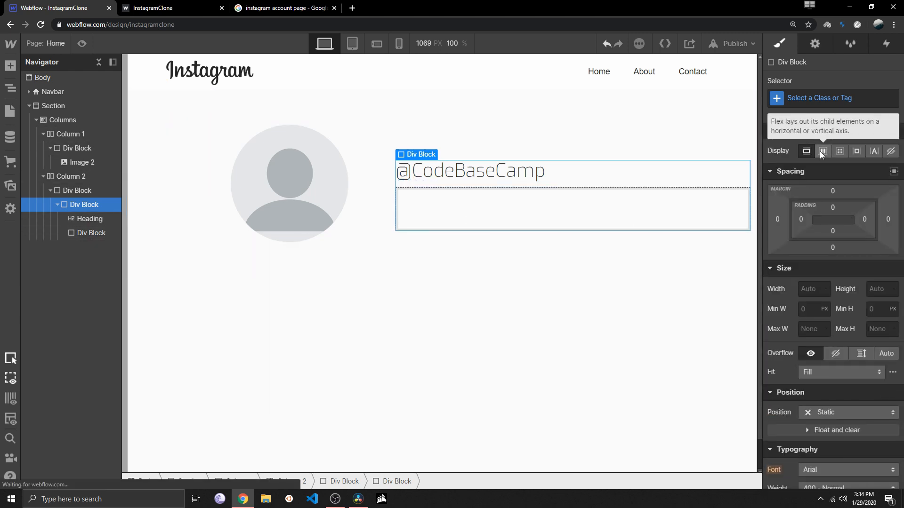
click(822, 151)
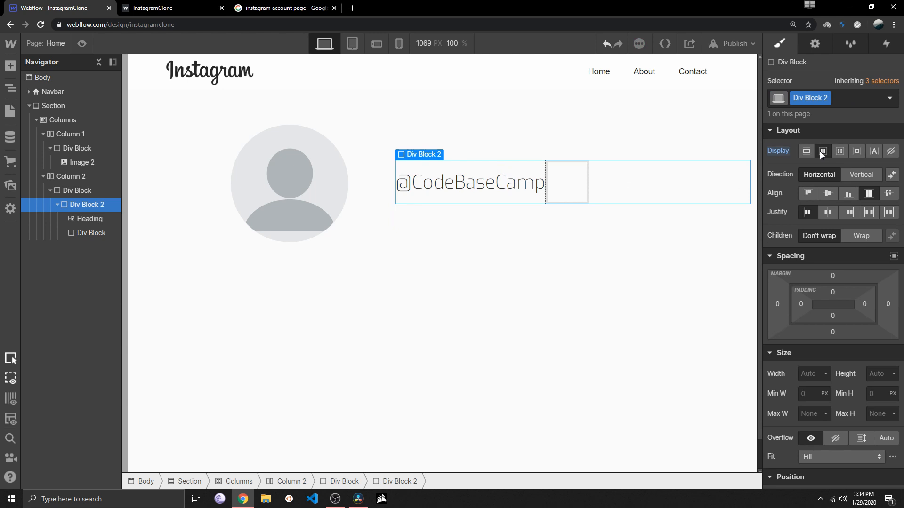
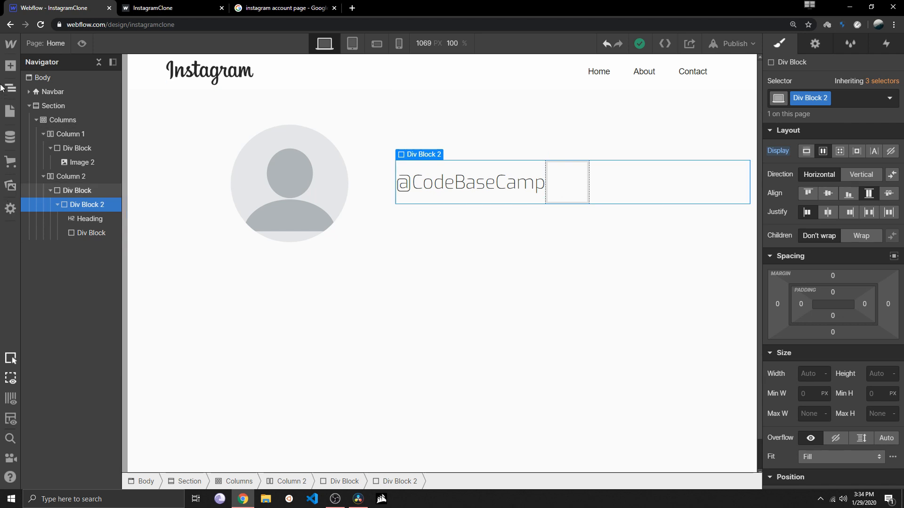
click(568, 191)
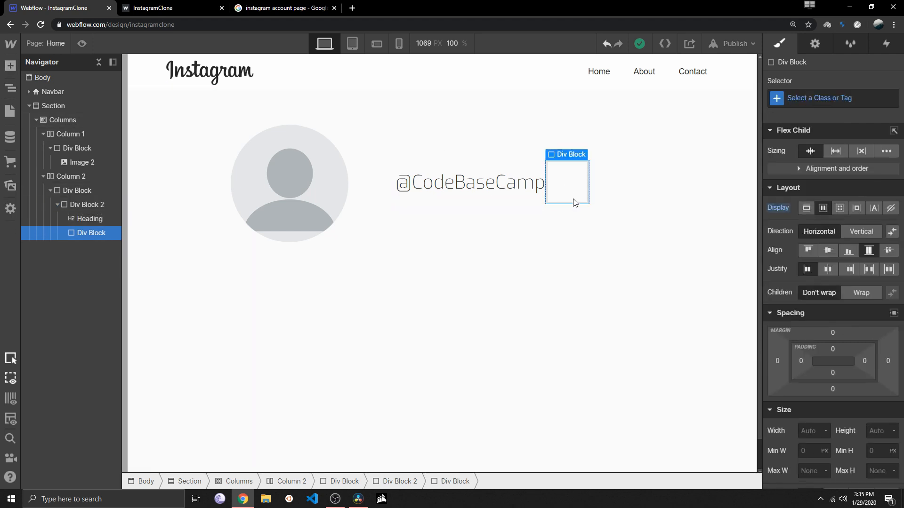
drag(785, 274, 758, 273)
key(ctrl+z)
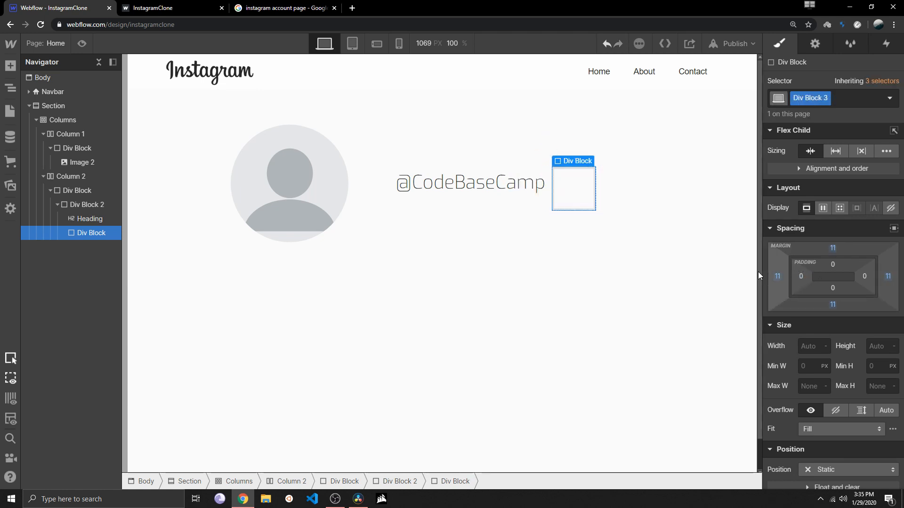
key(ctrl+z)
drag(834, 262, 833, 234)
key(ctrl+z)
key(ctrl+z)
drag(833, 293, 834, 277)
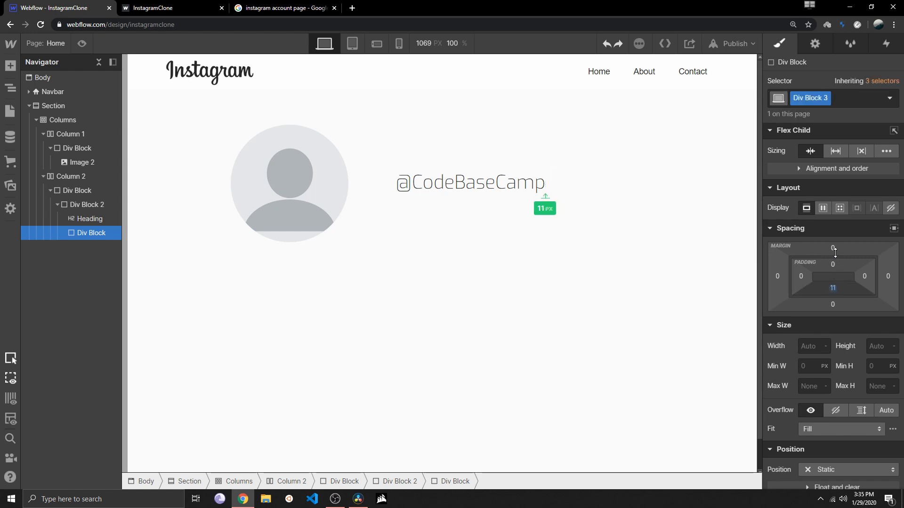
key(ctrl+z)
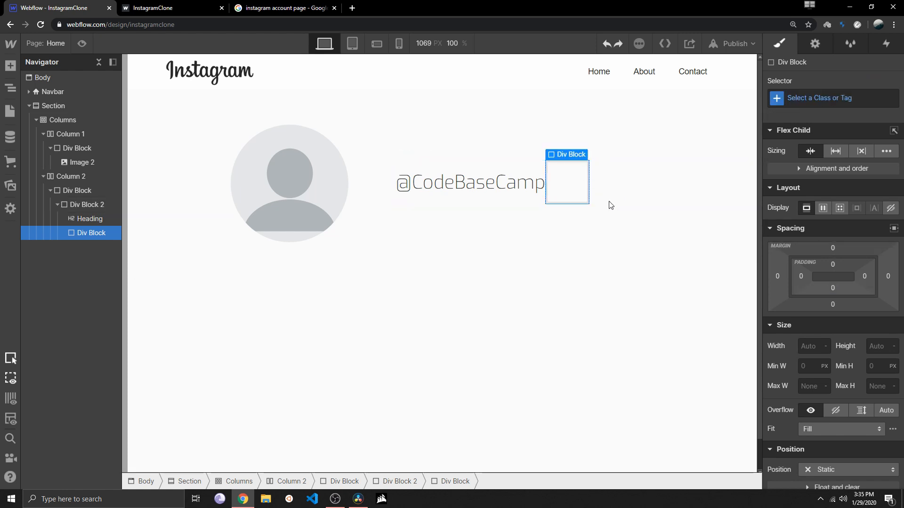
scroll(686, 264, down, 2)
scroll(802, 321, down, 4)
scroll(811, 345, down, 3)
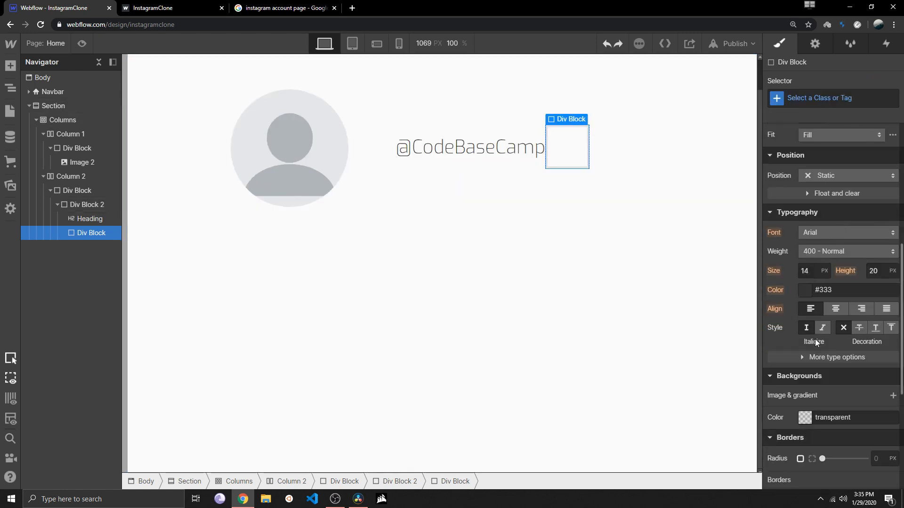
scroll(804, 367, down, 2)
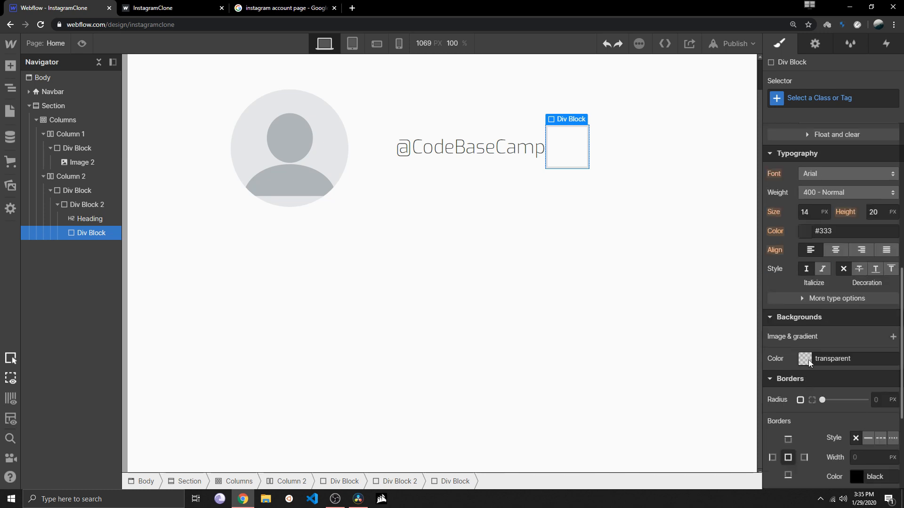
click(809, 359)
drag(838, 214, 855, 171)
click(806, 419)
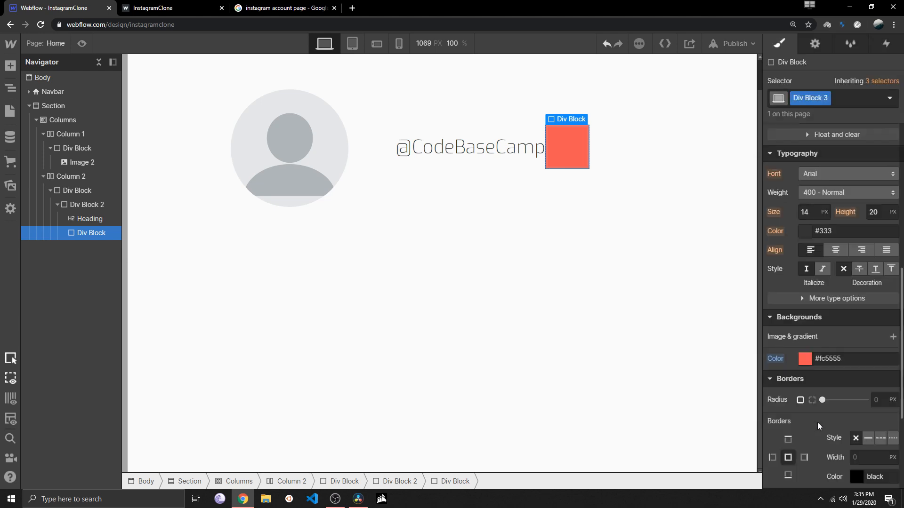
Set the height of the red Div Block beside the heading to 30 px
scroll(817, 422, down, 3)
scroll(817, 422, up, 4)
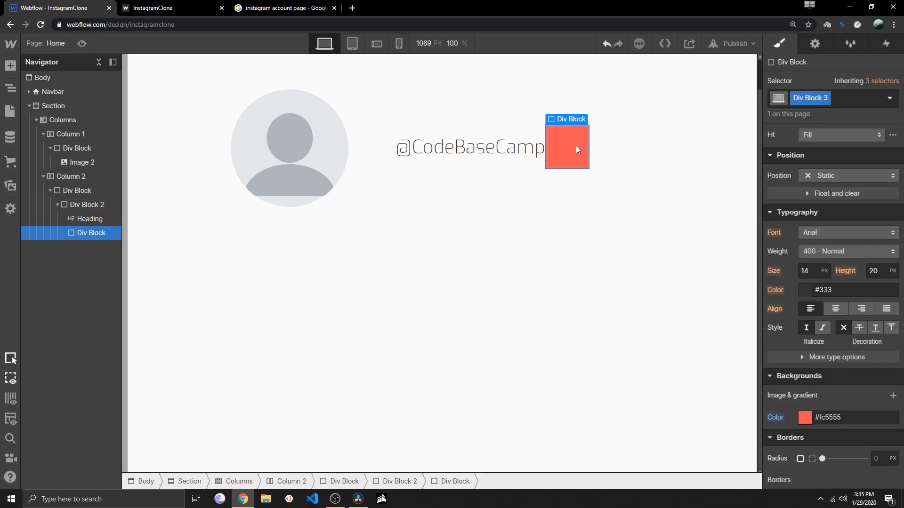
scroll(785, 221, up, 5)
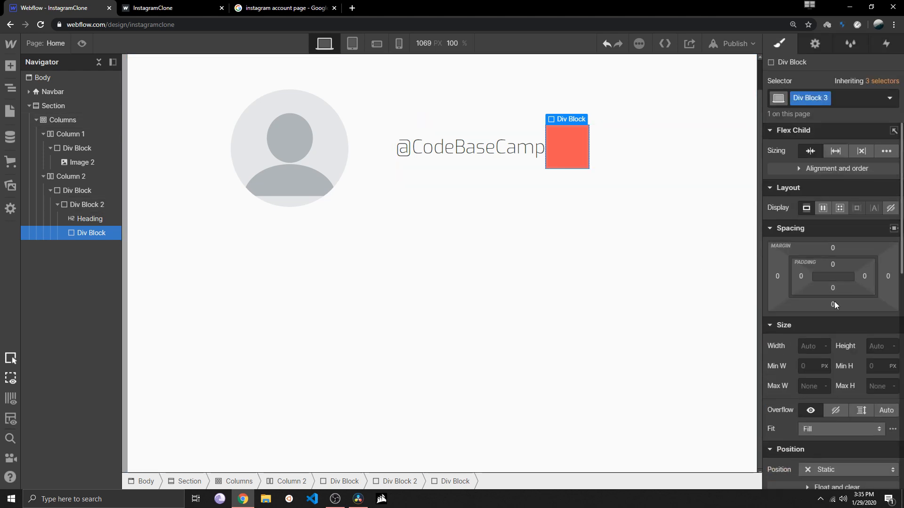
click(877, 347)
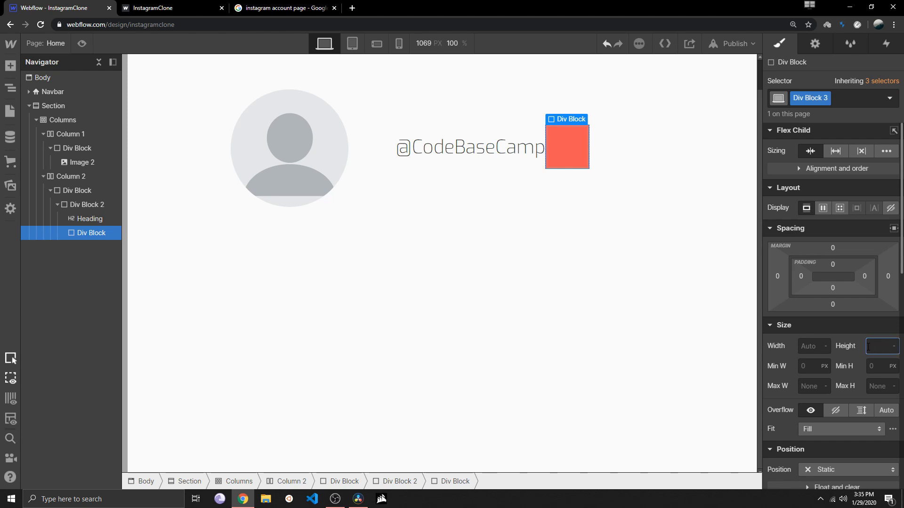
text(30p)
key(BackSpace)
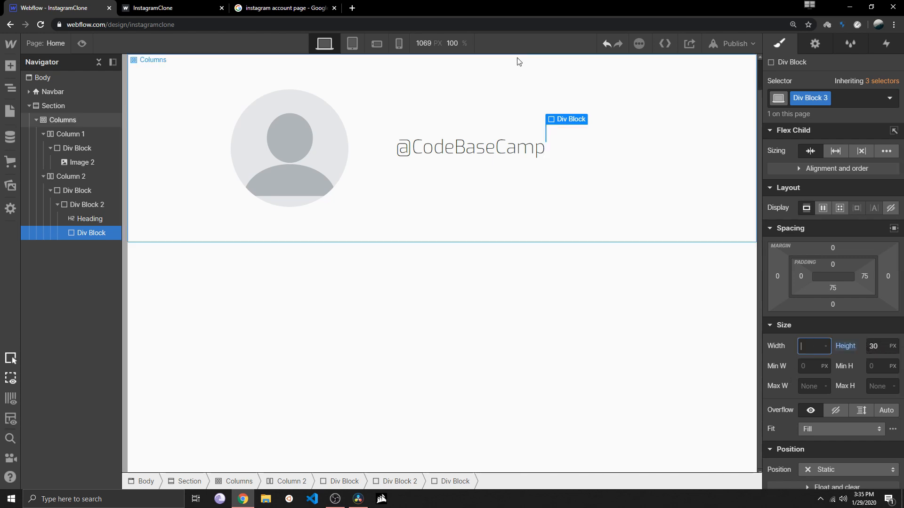
click(542, 131)
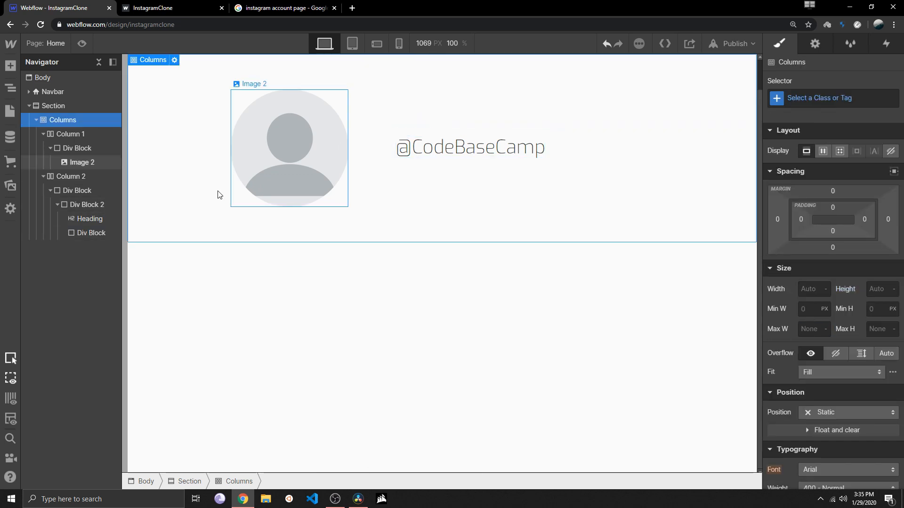
Set the width of the Div Block nested below the heading in Div Block 2 to 80 px
click(100, 205)
click(92, 235)
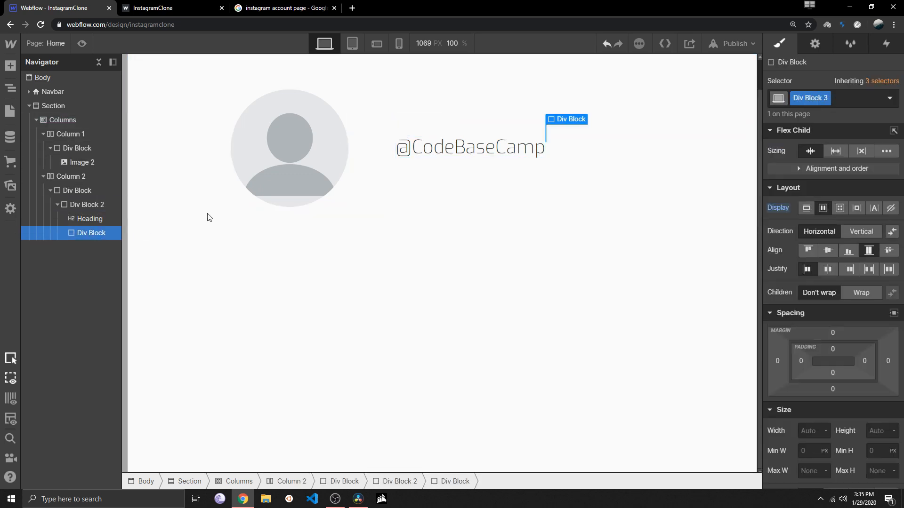
click(804, 346)
text(10)
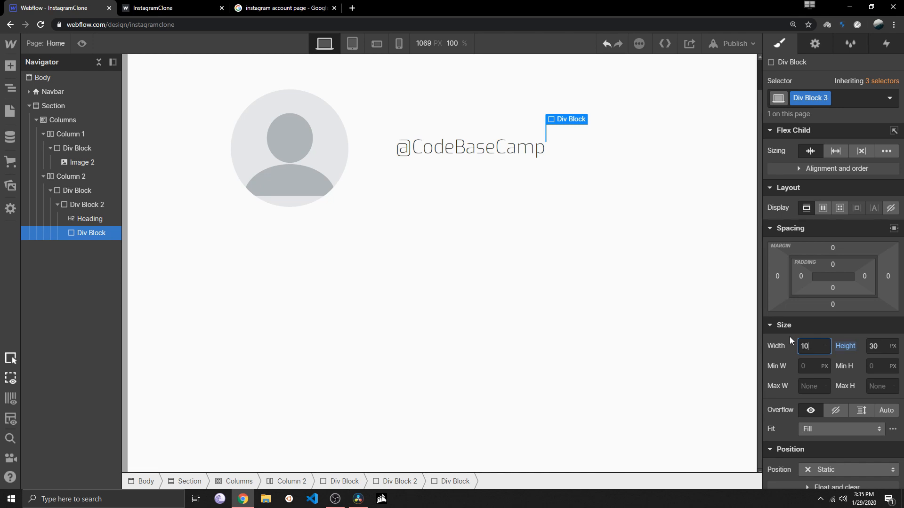
text(0)
key(Return)
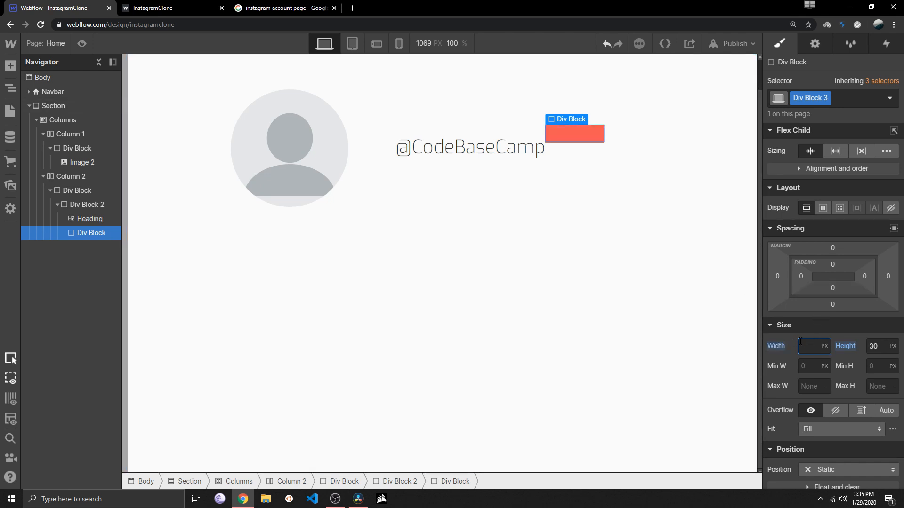
text(80)
key(Return)
Set the flex alignment of Div Block 2, which holds the heading and the red block, to Baseline
click(440, 131)
click(477, 137)
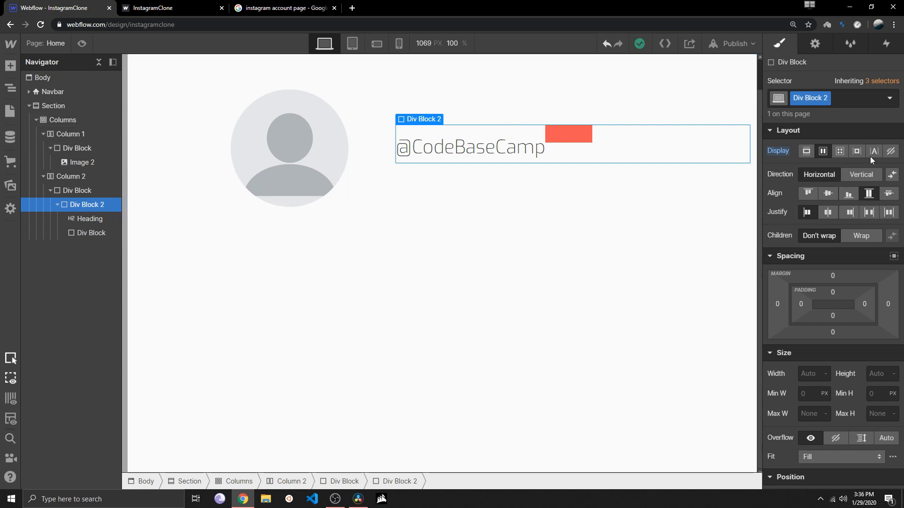
click(828, 193)
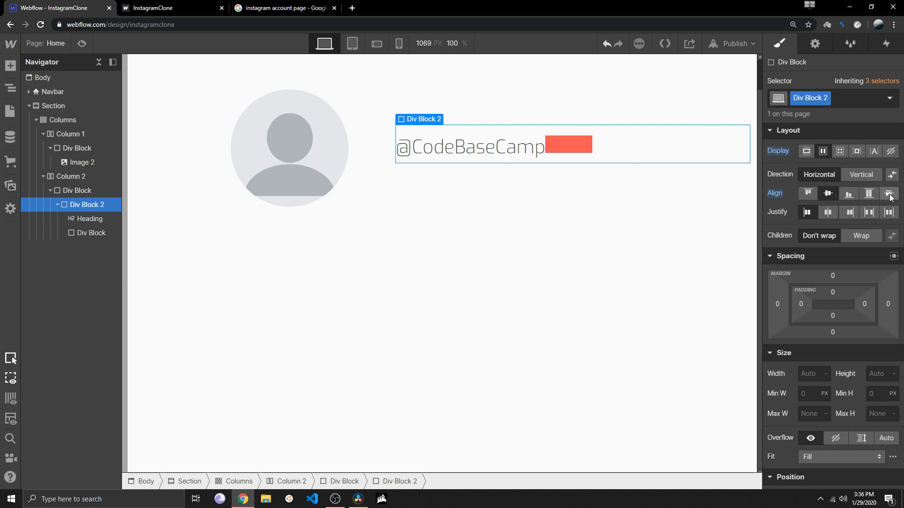
click(890, 194)
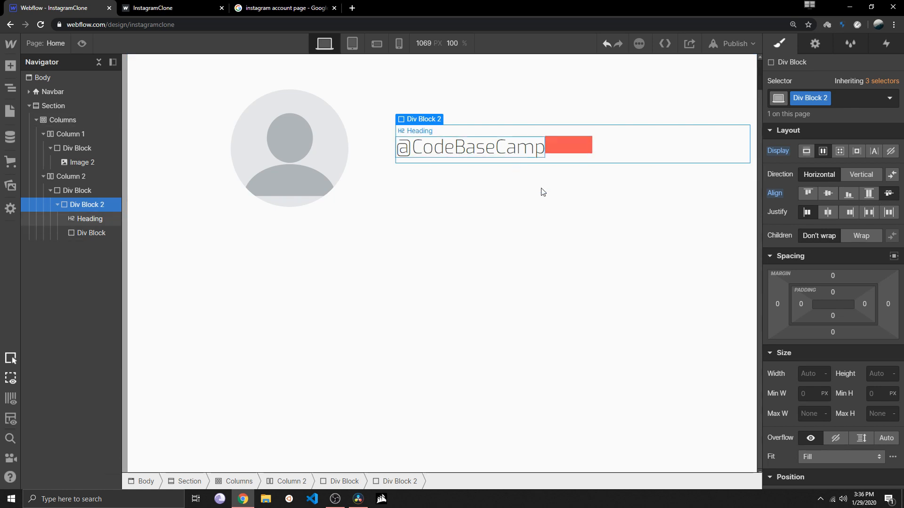
drag(798, 302, 841, 302)
key(ctrl+z)
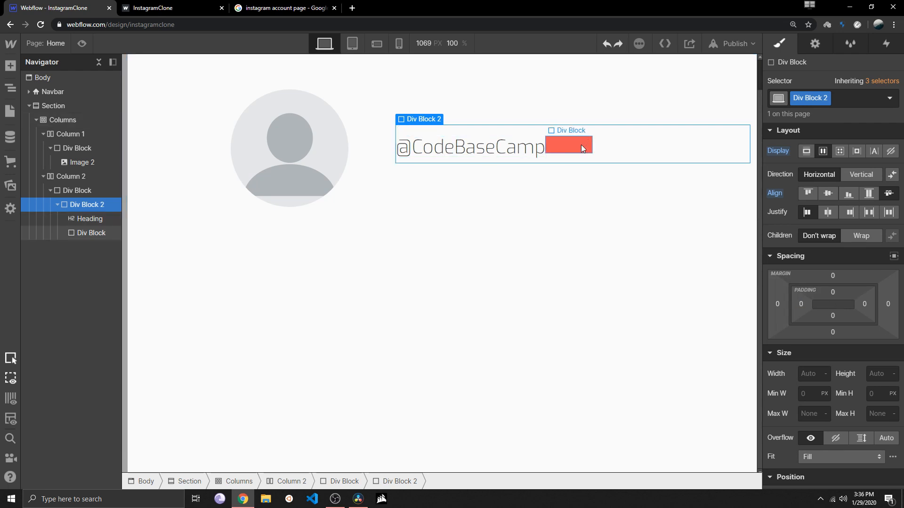
click(569, 145)
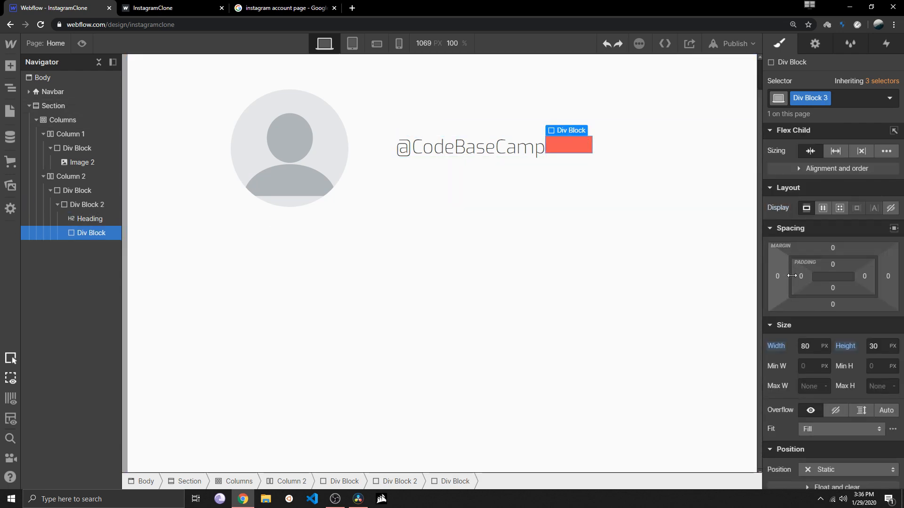
drag(810, 275, 832, 275)
key(ctrl+z)
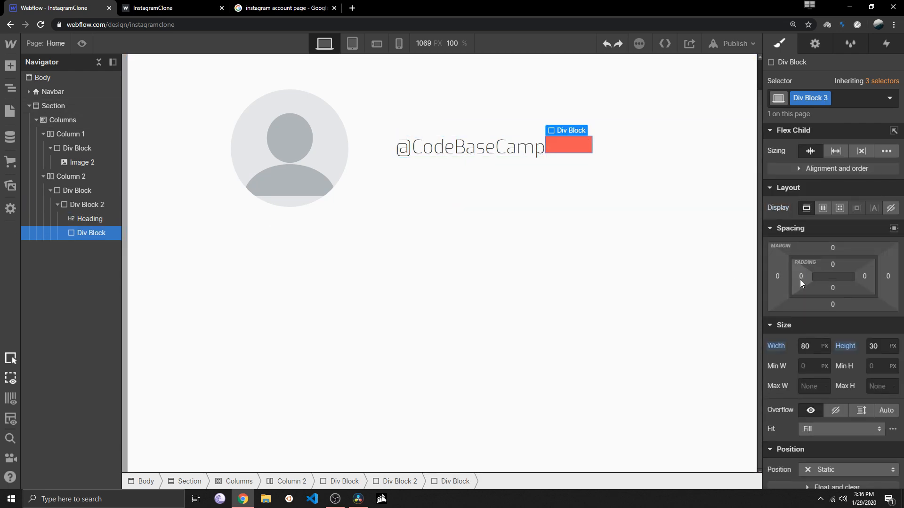
drag(777, 277, 711, 276)
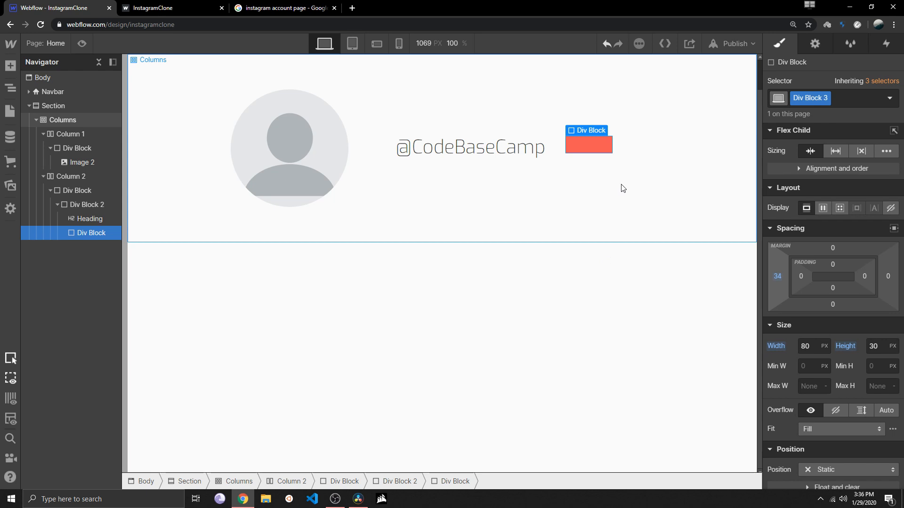
Change the red Div Block's background colour to light grey, #eee
scroll(837, 262, down, 8)
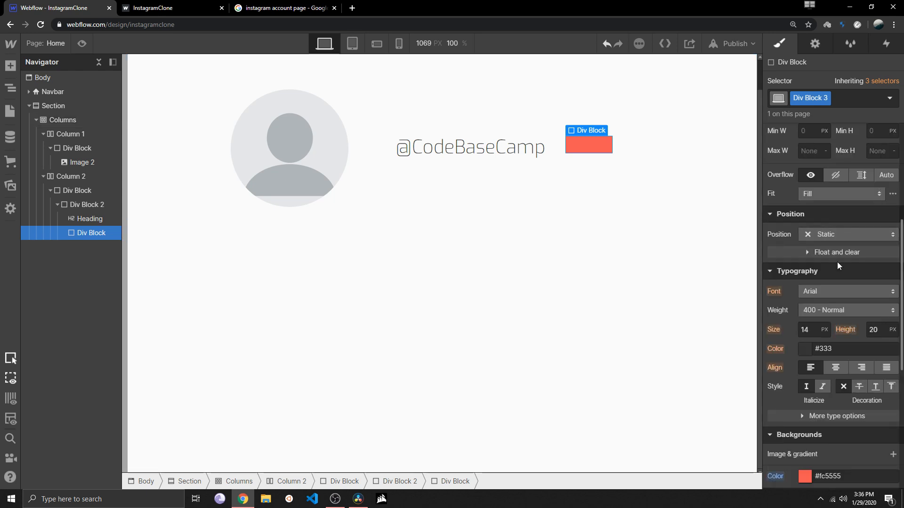
click(804, 301)
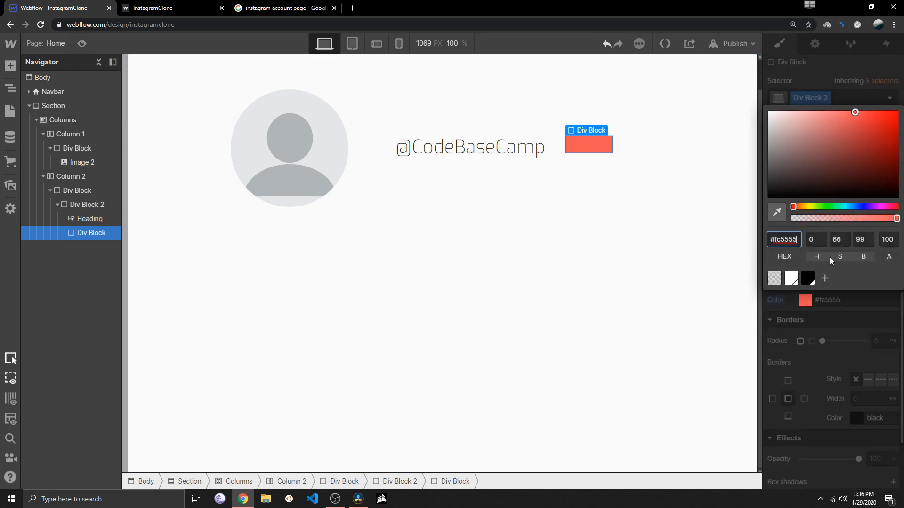
drag(793, 154, 753, 116)
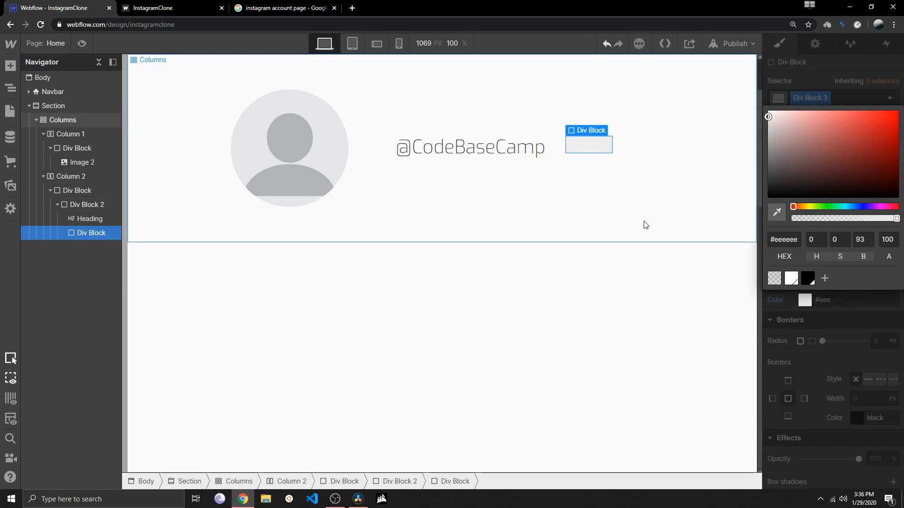
Add a Heading element inside the light grey Div Block and make its type H6
click(11, 65)
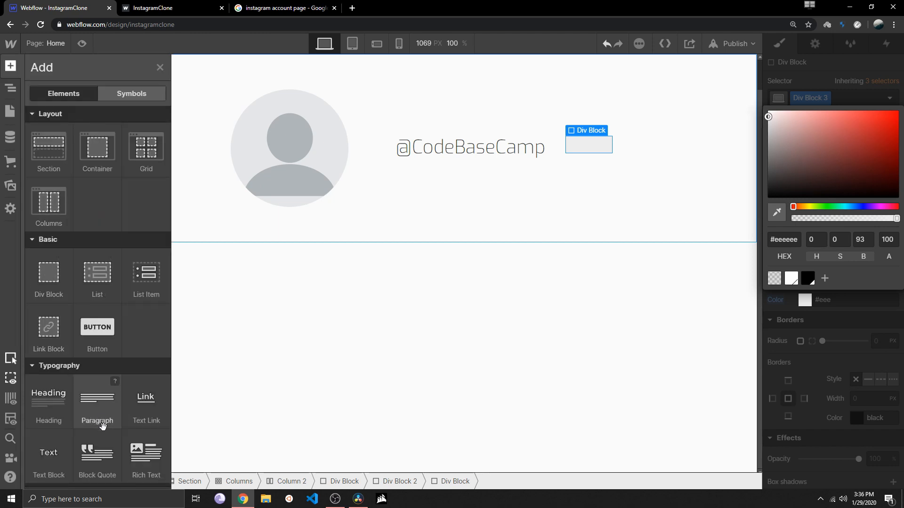
drag(61, 393, 586, 150)
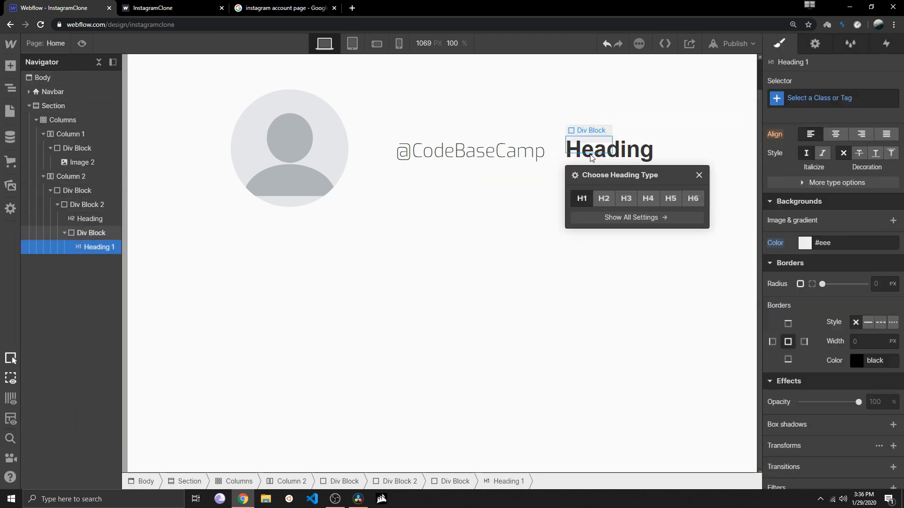
click(674, 198)
click(695, 198)
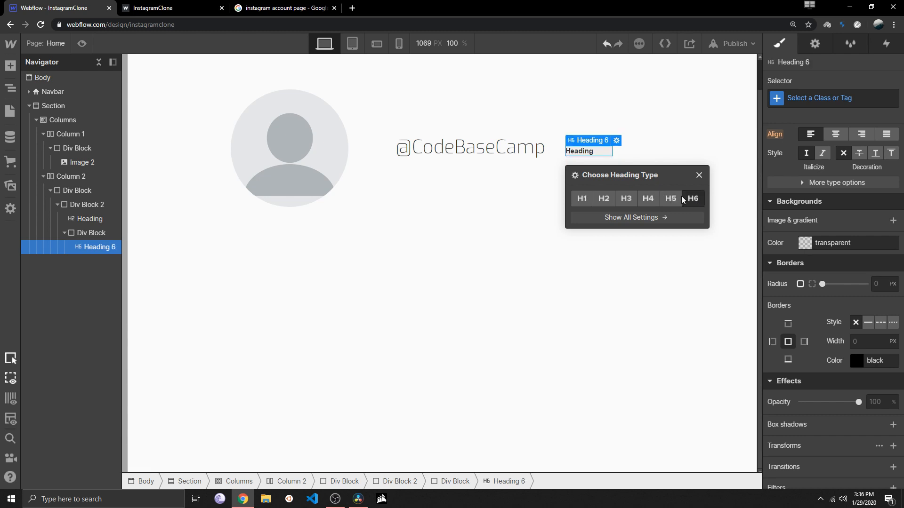
click(672, 198)
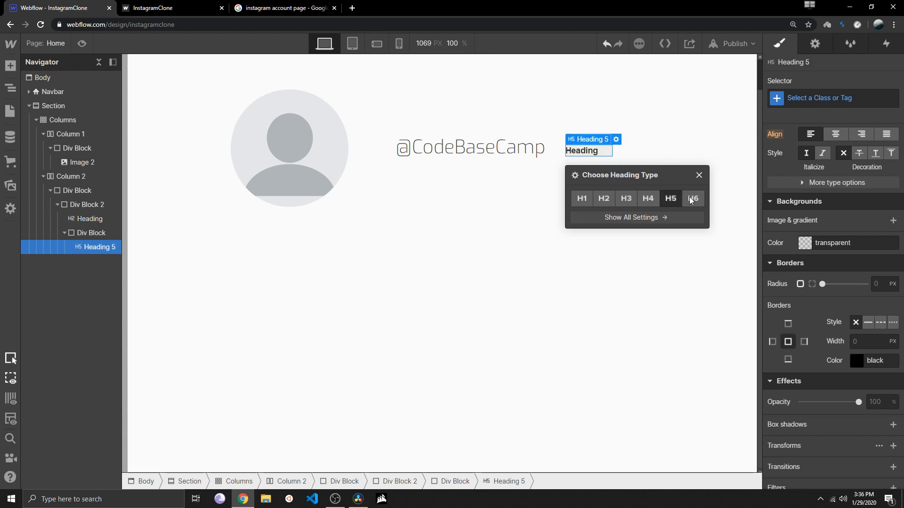
click(690, 200)
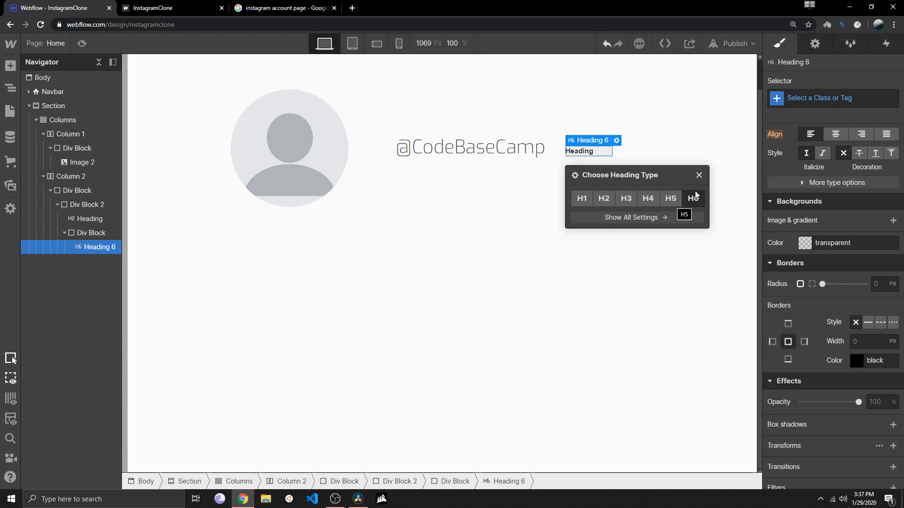
click(699, 175)
Add a combo class named button to the light grey Div Block that contains the H6 heading
click(590, 157)
click(850, 104)
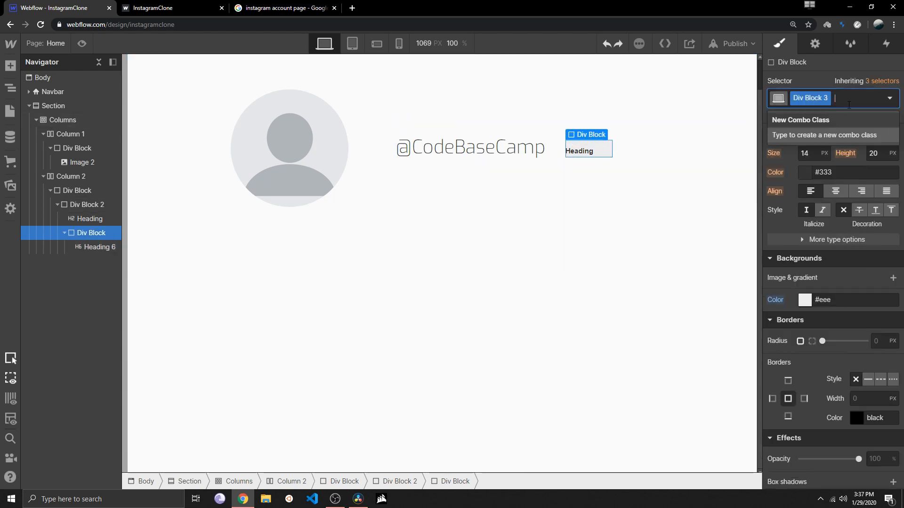
text(button)
key(Return)
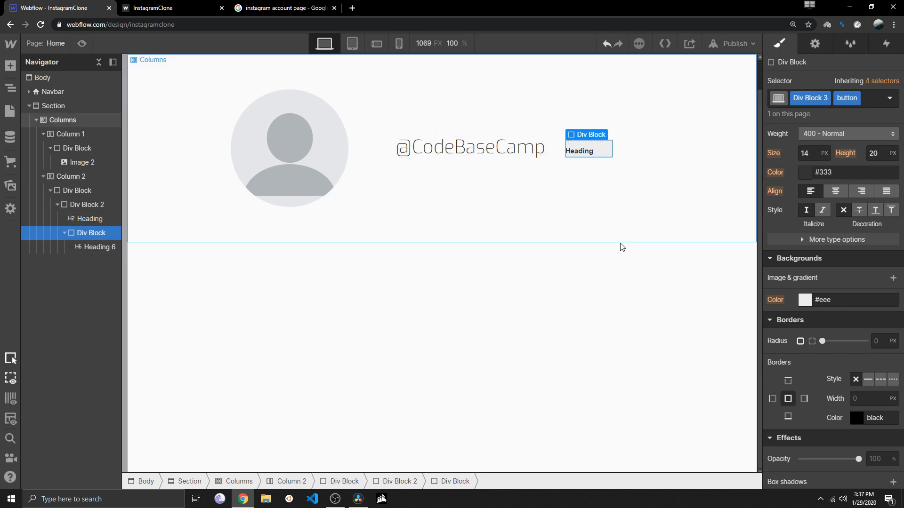
Set the button Div Block's display to Flex and align its content to Baseline
scroll(851, 324, down, 3)
scroll(850, 321, up, 10)
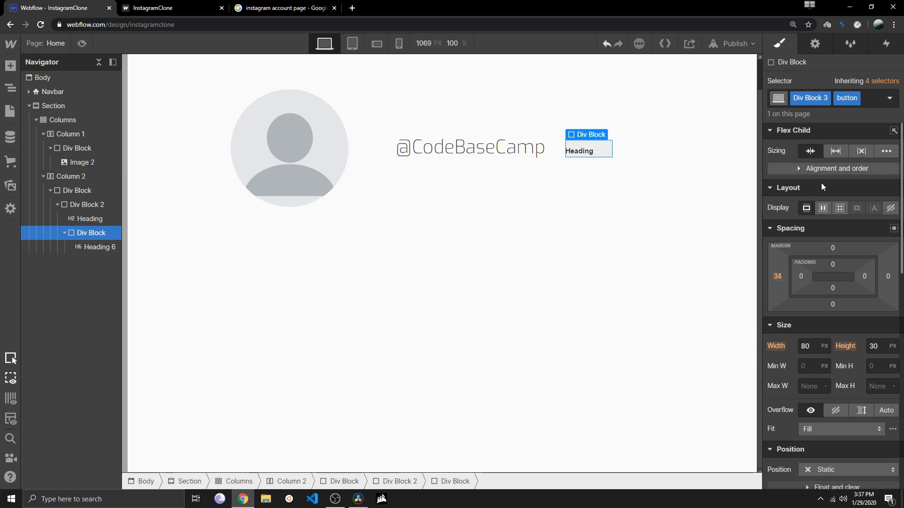
click(823, 208)
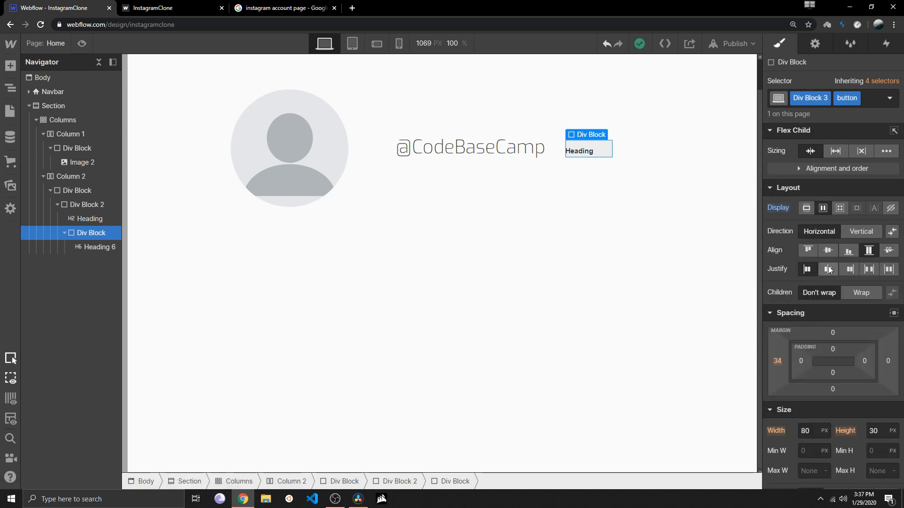
click(893, 253)
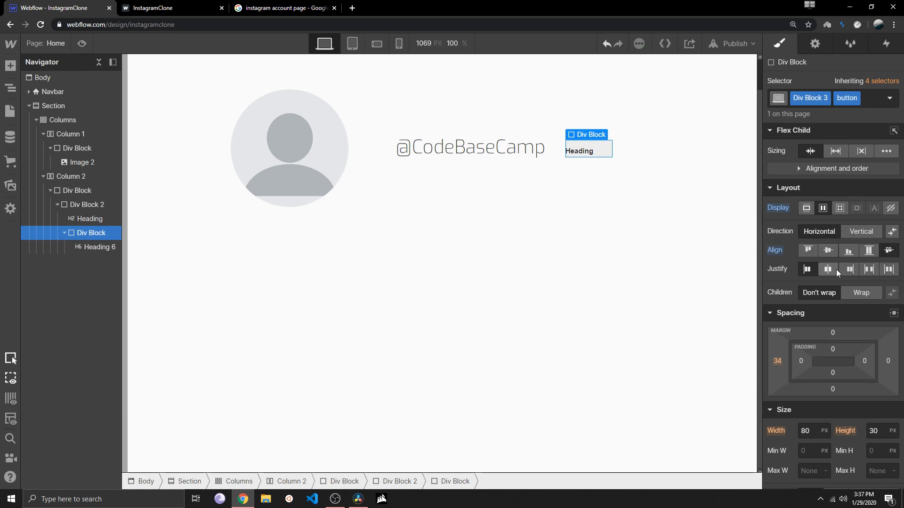
Try to align the content of the button Div Block around the H6 heading to Center
click(831, 250)
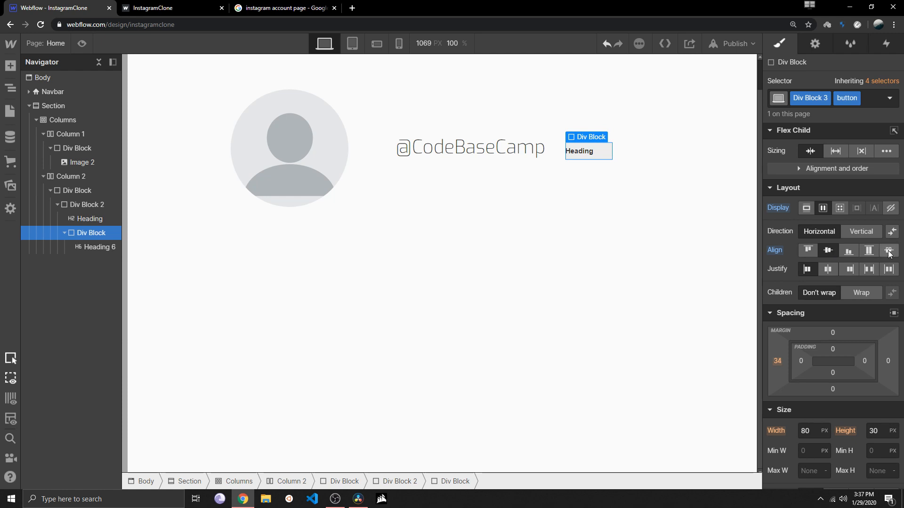
click(632, 316)
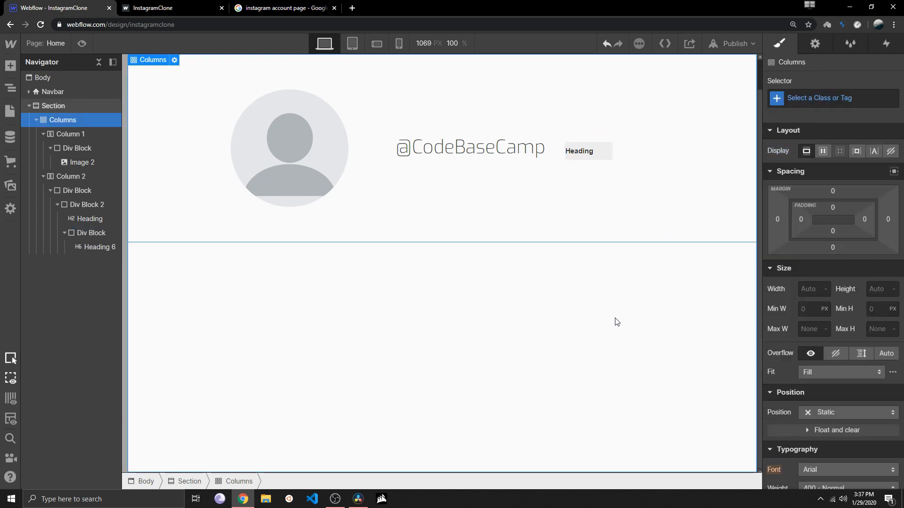
click(584, 153)
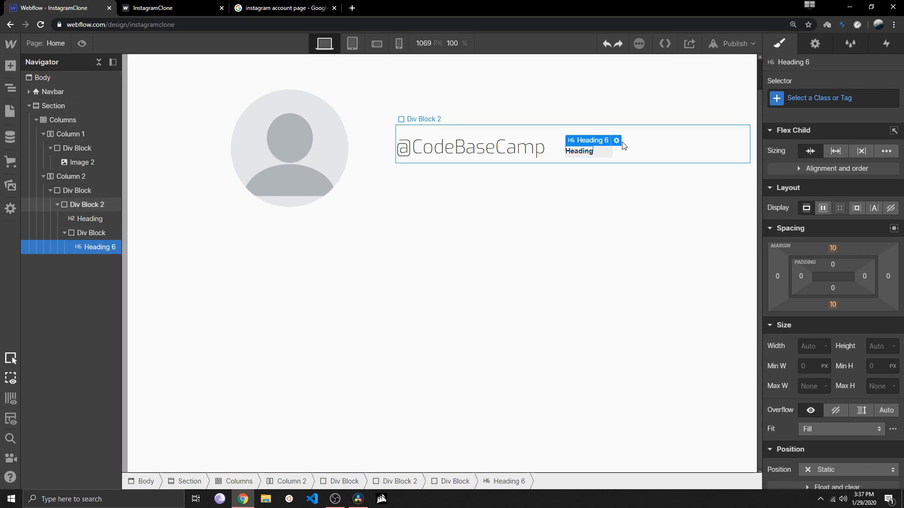
click(587, 208)
click(601, 155)
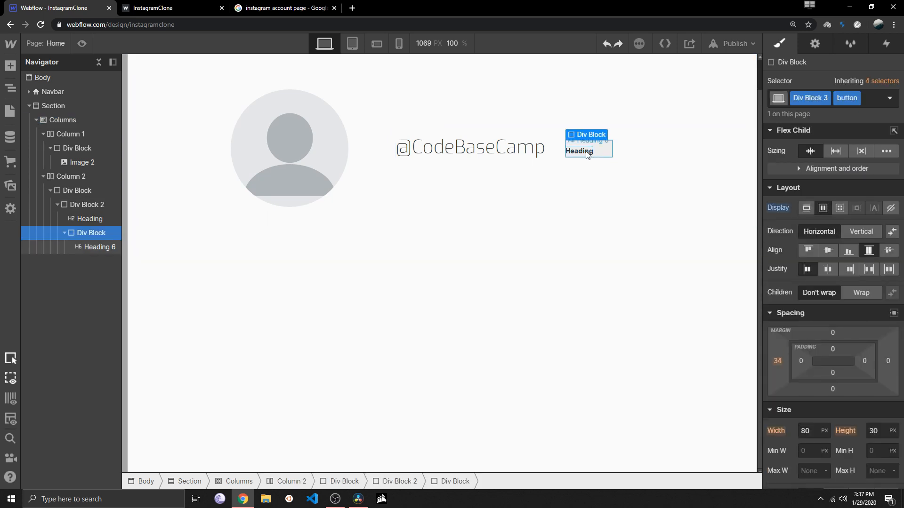
click(588, 156)
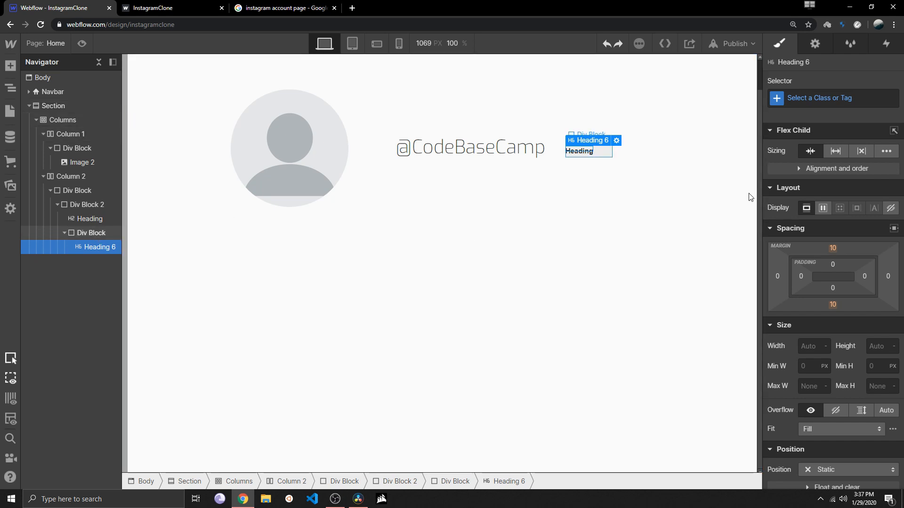
Set the button Div Block's flex child sizing to shrink and its flex direction to Vertical
click(838, 153)
click(815, 152)
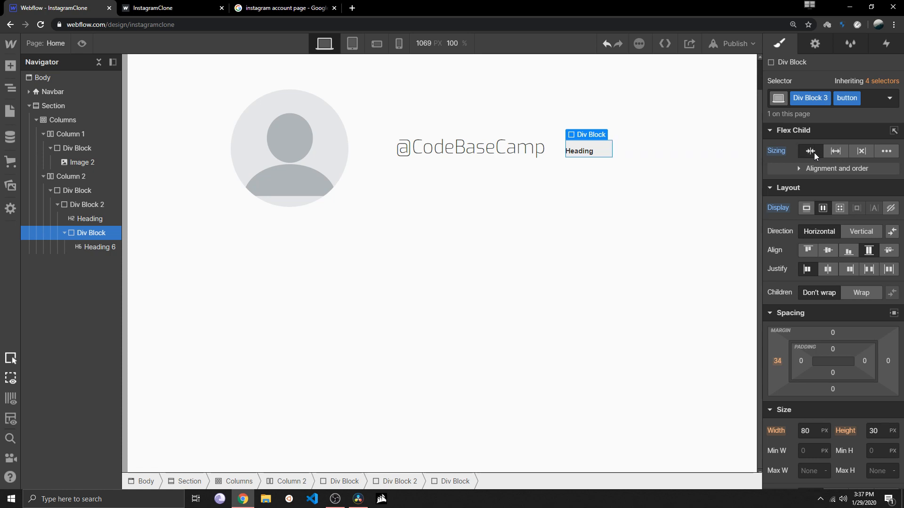
click(855, 228)
click(831, 227)
click(854, 226)
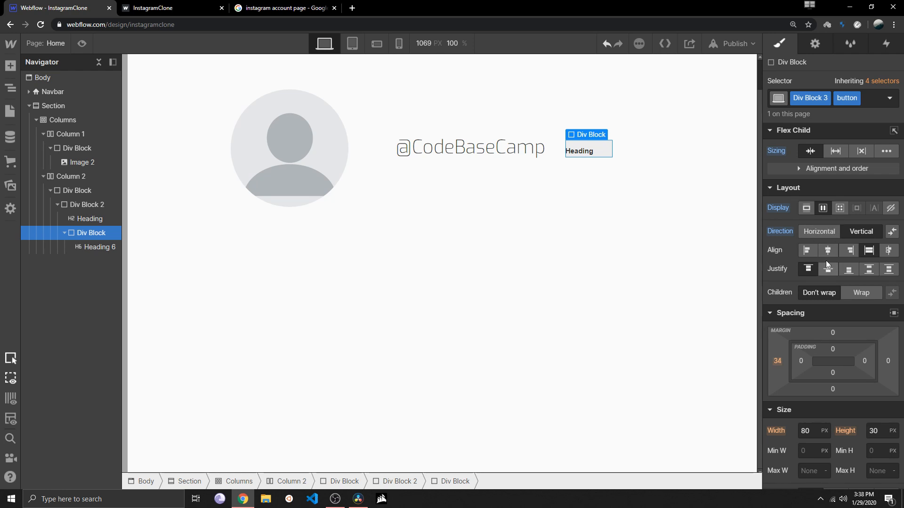
Try out flex alignments on the button Div Block, setting Justify to Center and Align to Baseline
click(828, 251)
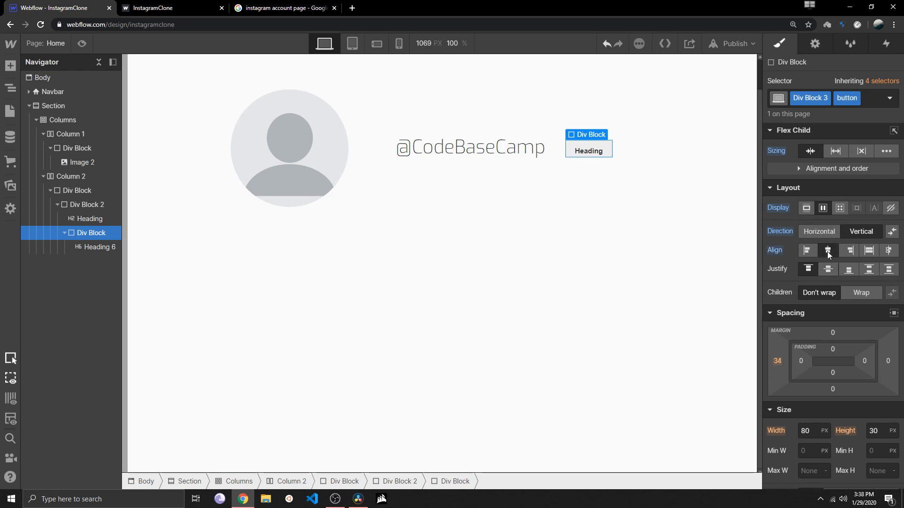
click(882, 270)
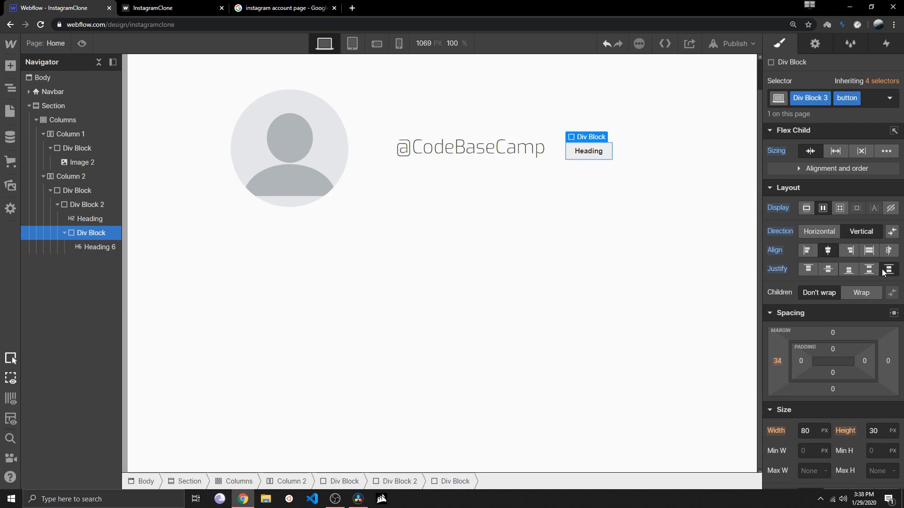
click(843, 269)
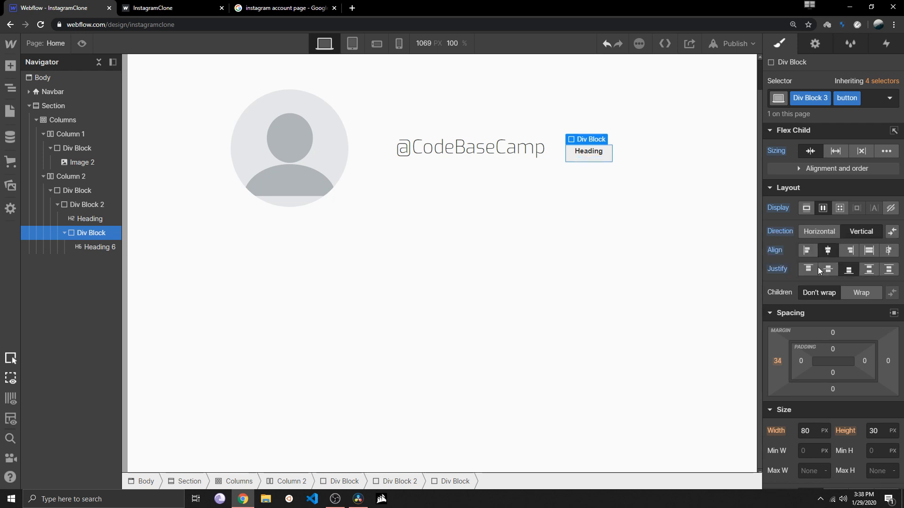
click(807, 267)
click(829, 271)
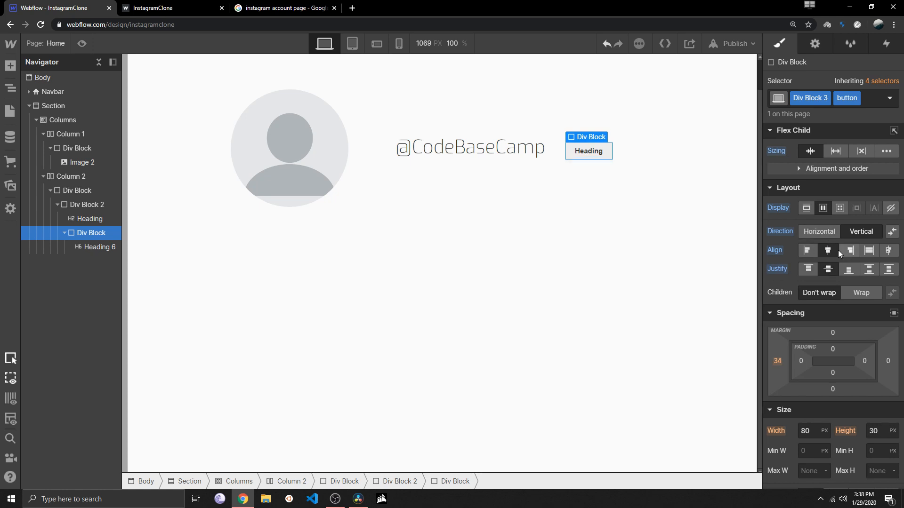
click(882, 250)
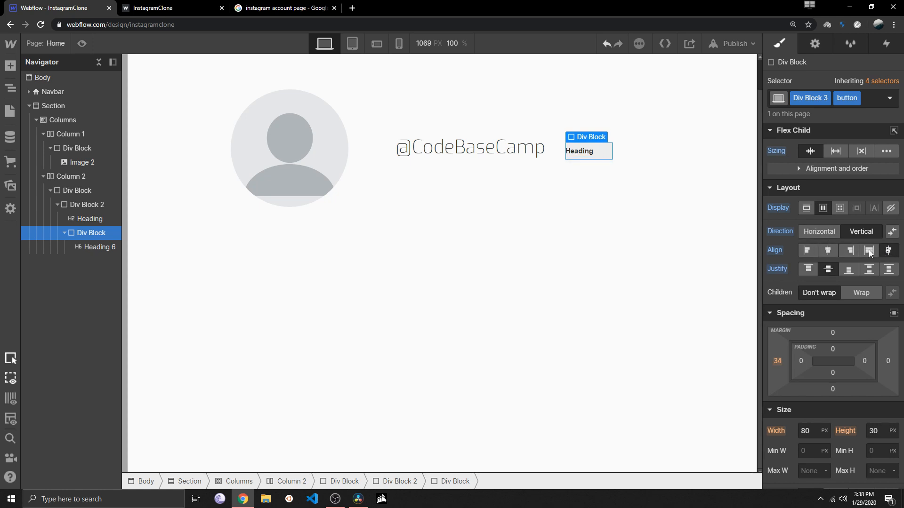
click(561, 235)
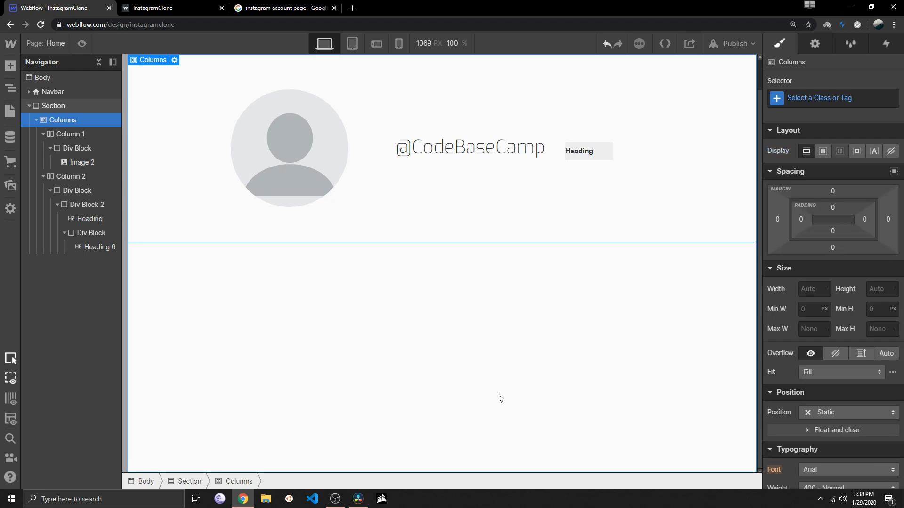
Change the text of the H6 heading inside the button Div Block to Follow
double_click(584, 154)
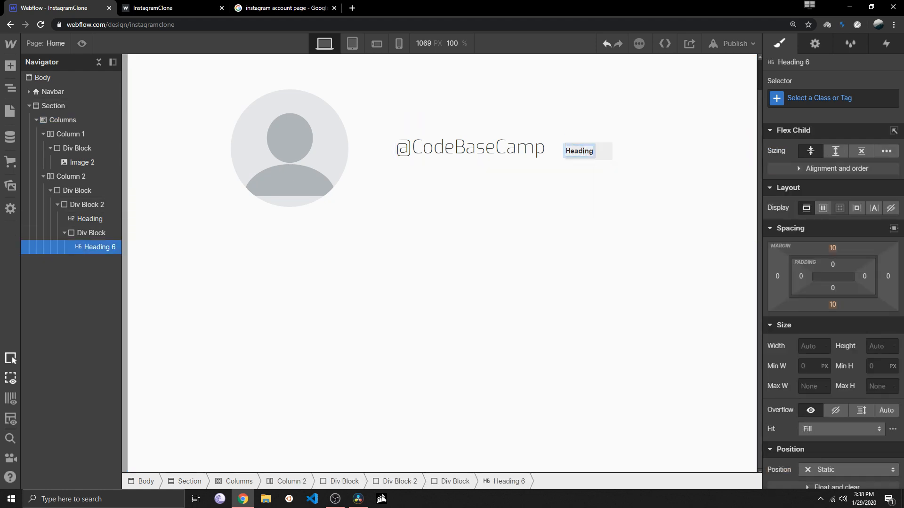
text(Follow)
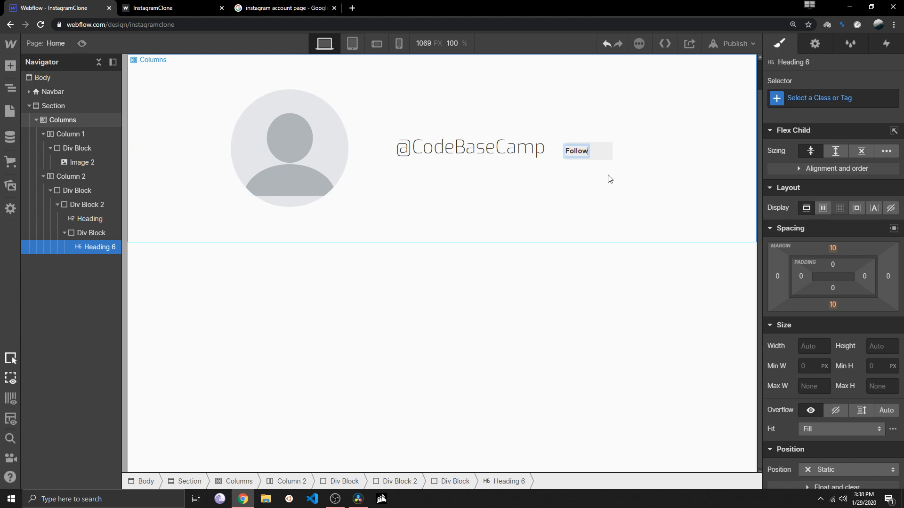
click(603, 176)
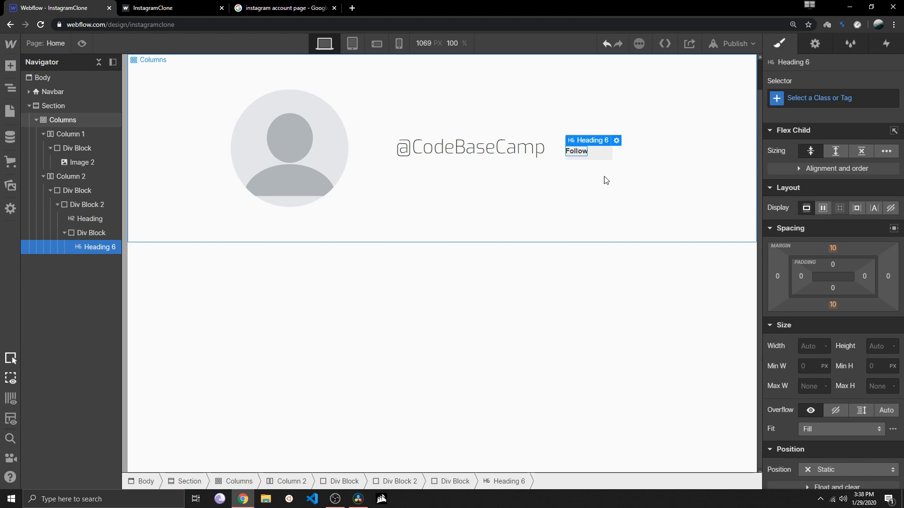
Set the Align option of the Follow button's Div Block to Center
click(584, 155)
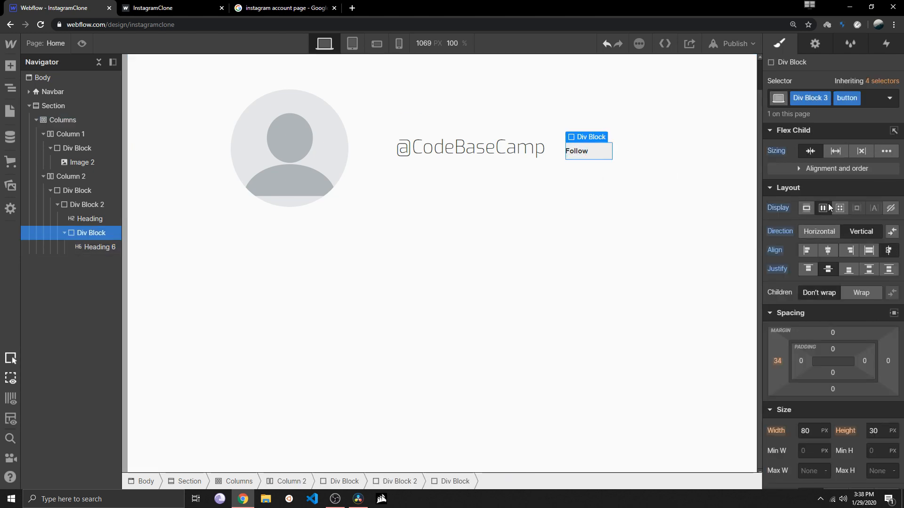
click(831, 247)
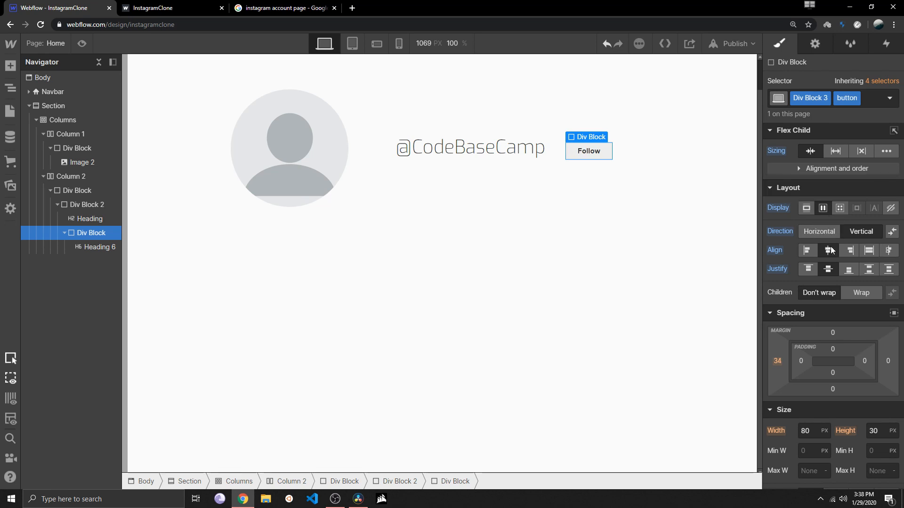
click(680, 232)
Round the Follow button's corners with a border radius of 7 px
scroll(559, 292, up, 1)
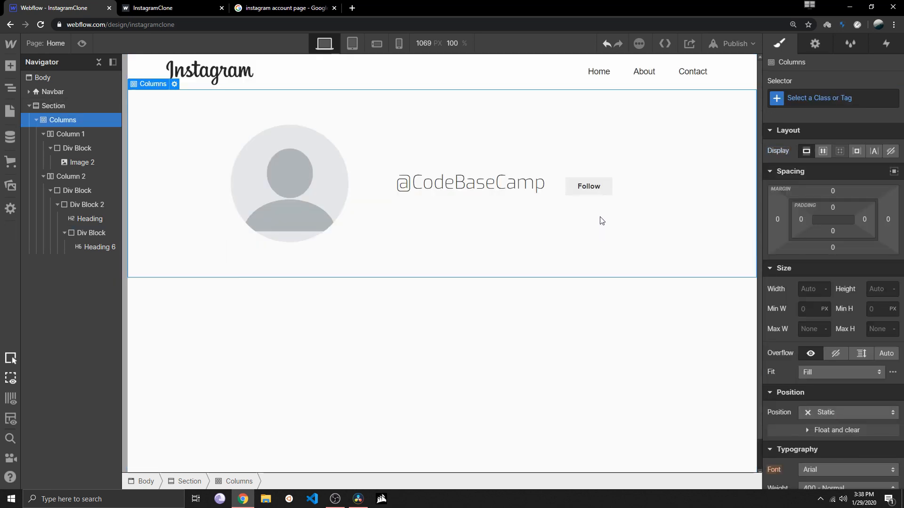
click(591, 189)
scroll(823, 337, down, 5)
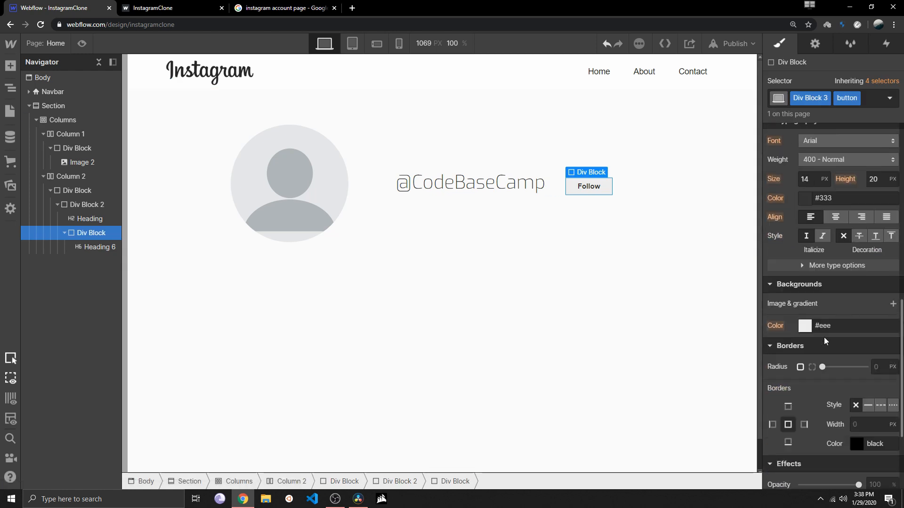
scroll(874, 356, down, 3)
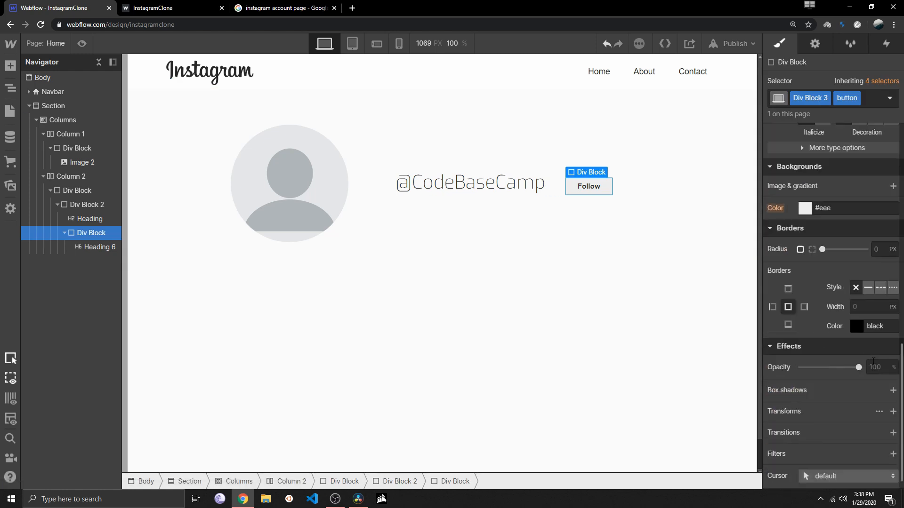
drag(822, 249, 837, 249)
click(546, 265)
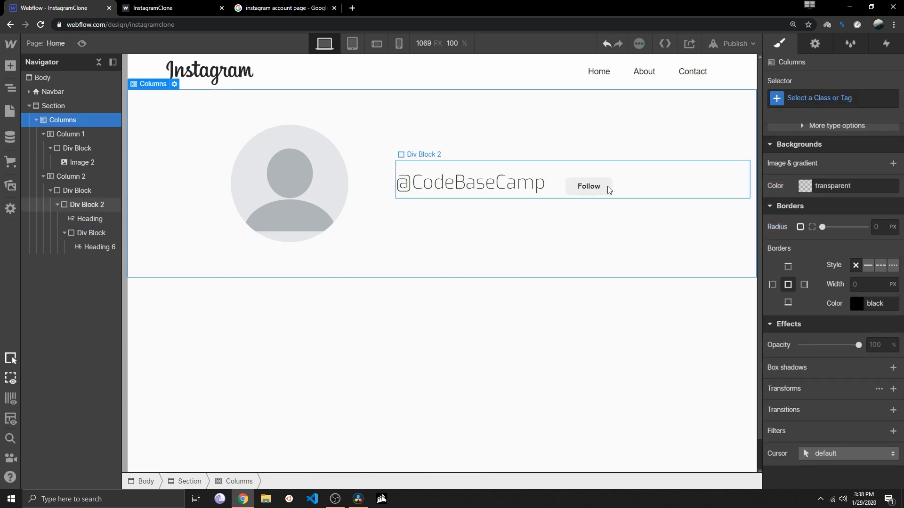
click(607, 191)
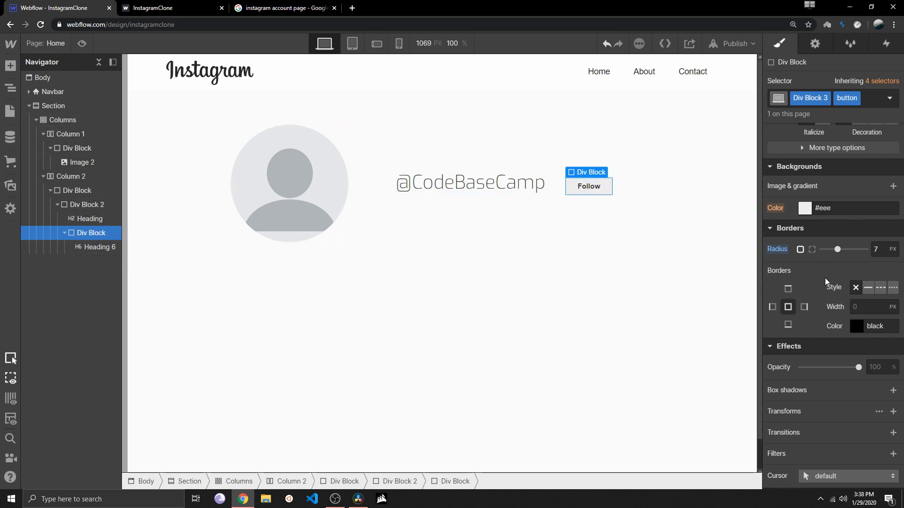
scroll(829, 278, up, 10)
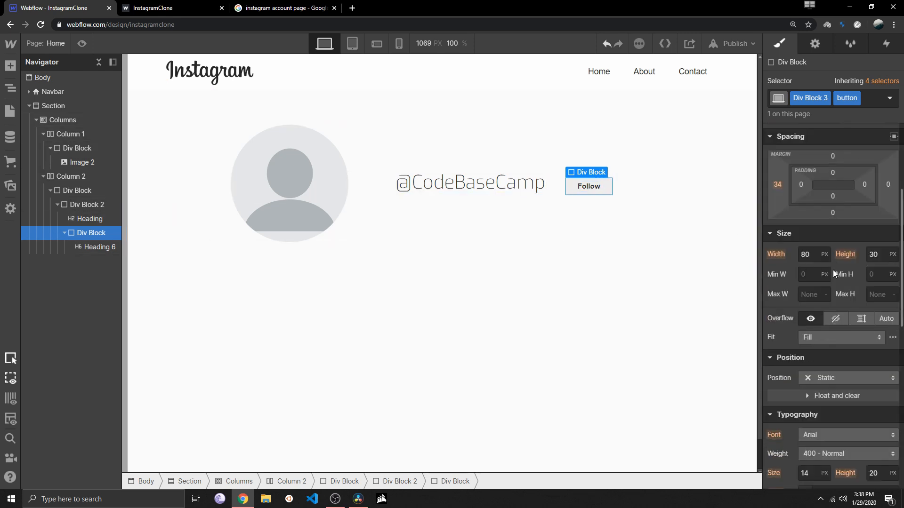
click(557, 186)
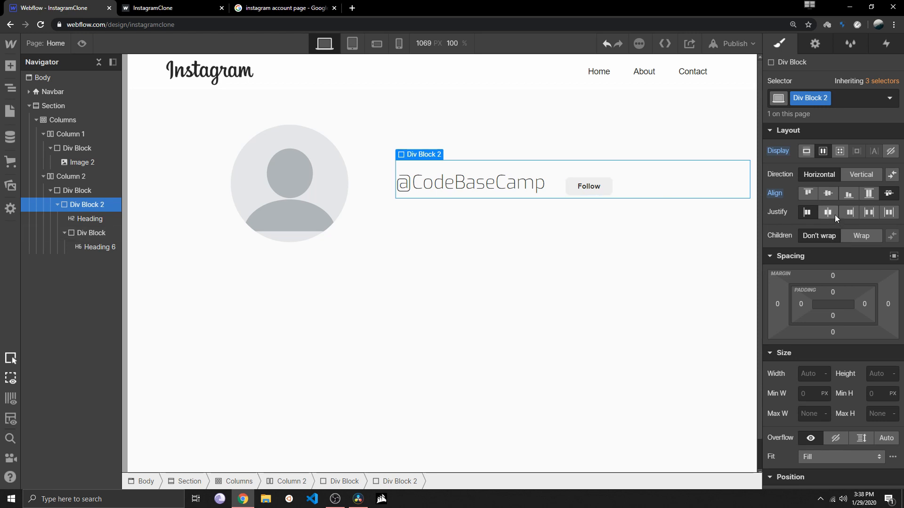
click(855, 177)
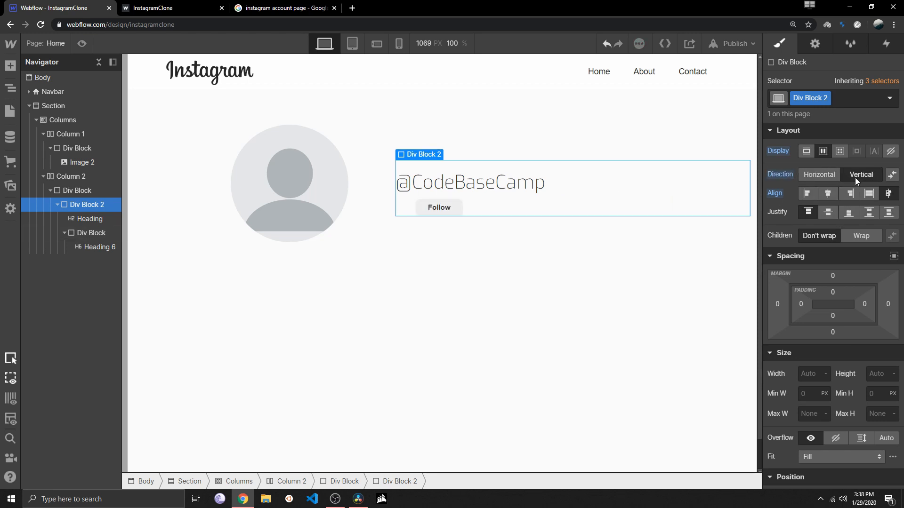
click(819, 175)
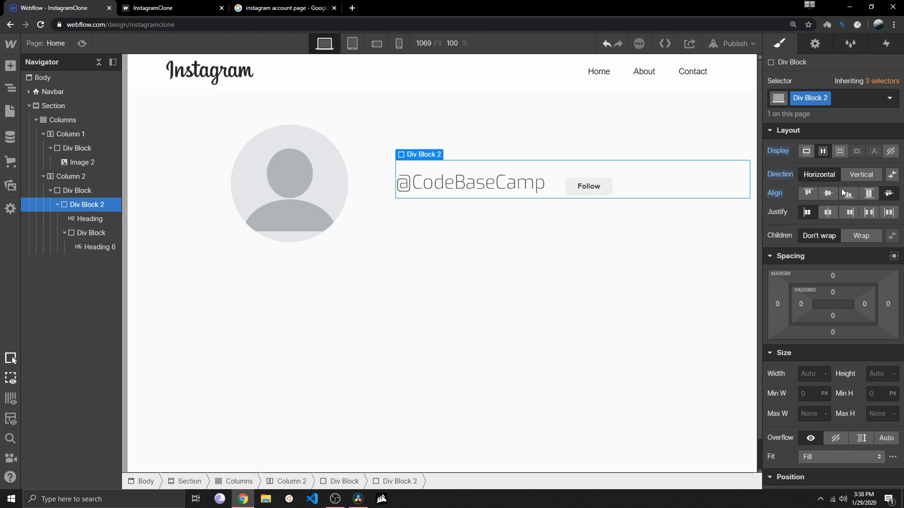
click(829, 193)
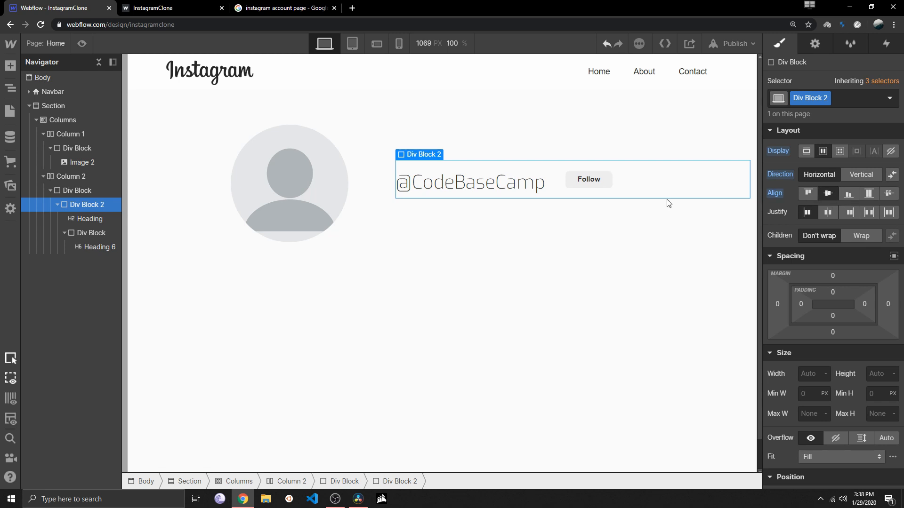
click(889, 193)
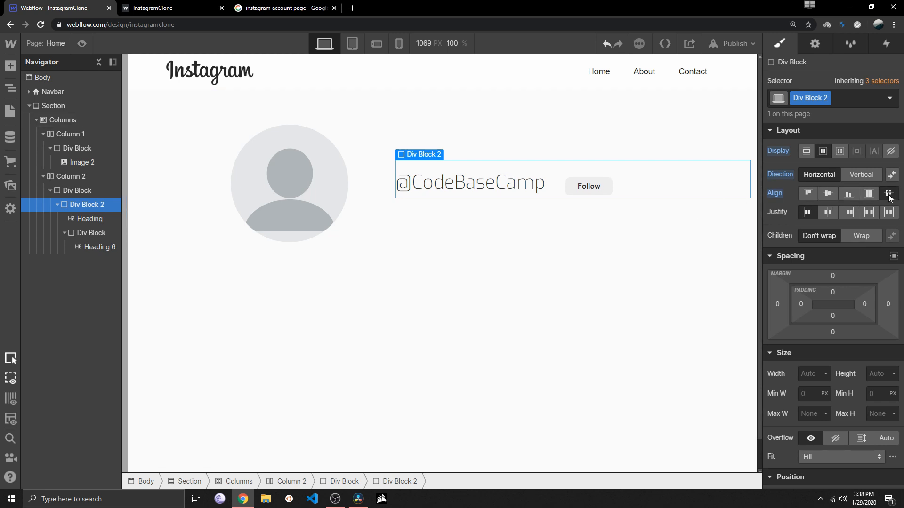
click(833, 195)
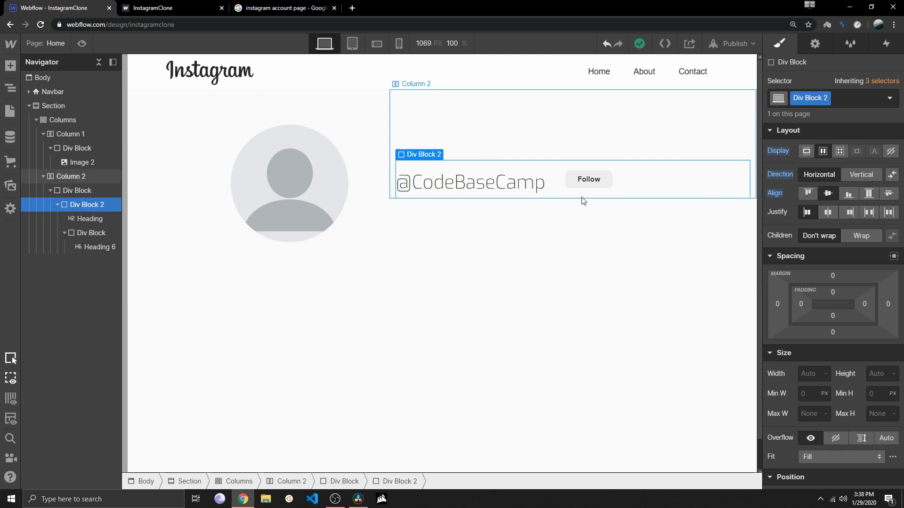
Give the Follow button's Div Block a top margin of 11 px
click(607, 181)
click(607, 180)
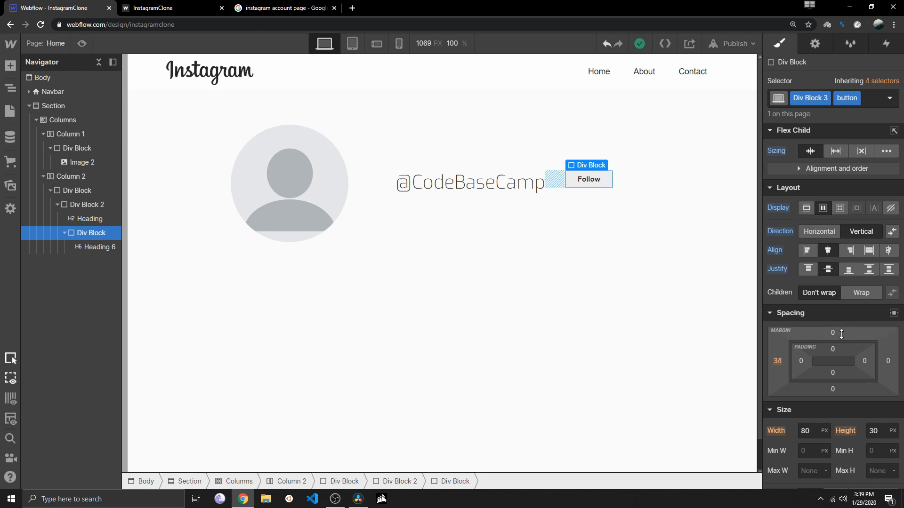
drag(841, 331, 844, 314)
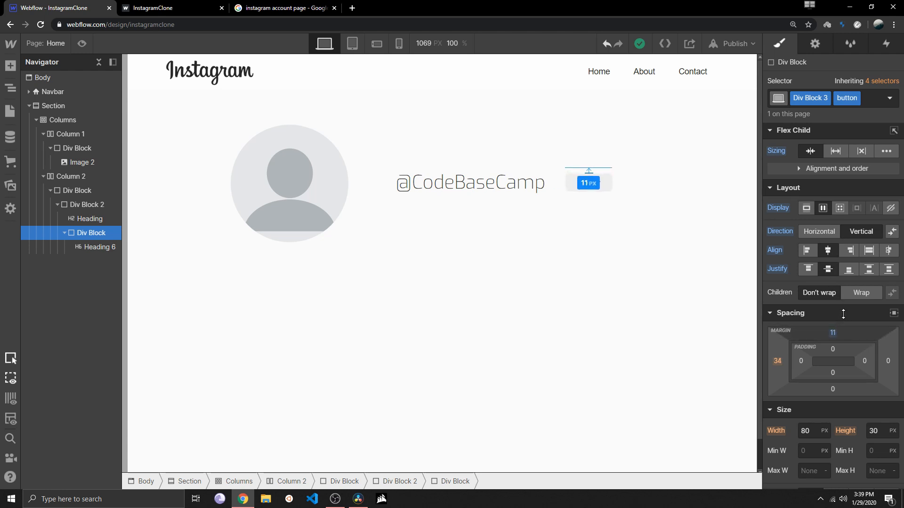
click(575, 258)
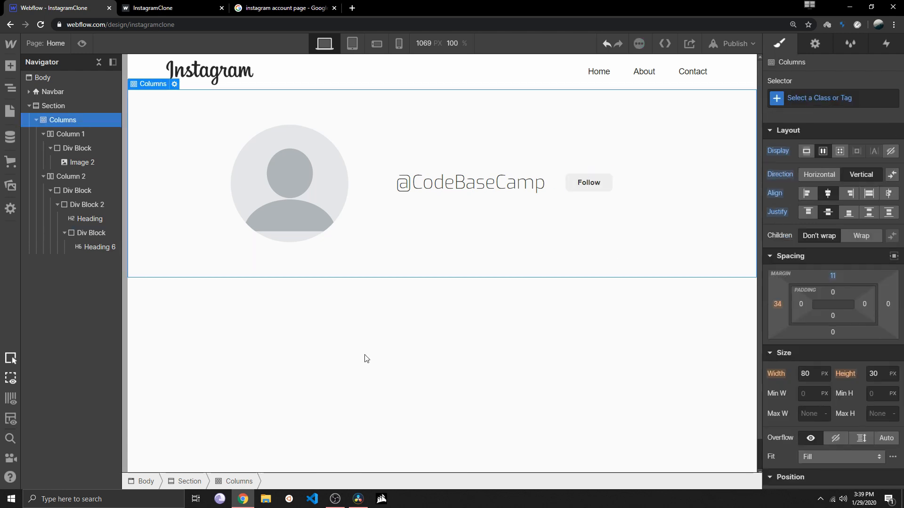
click(312, 323)
Preview the profile page at the desktop, tablet, phone landscape and phone portrait breakpoints
click(82, 43)
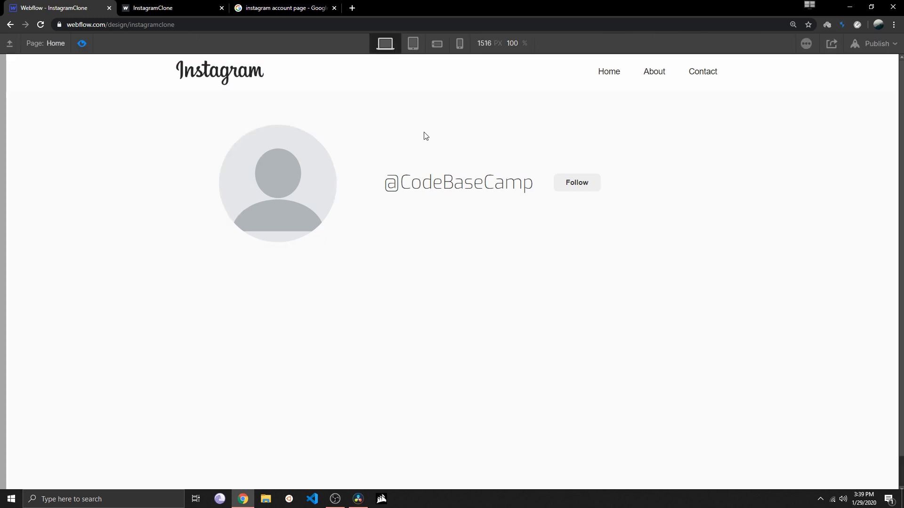
click(413, 44)
click(434, 46)
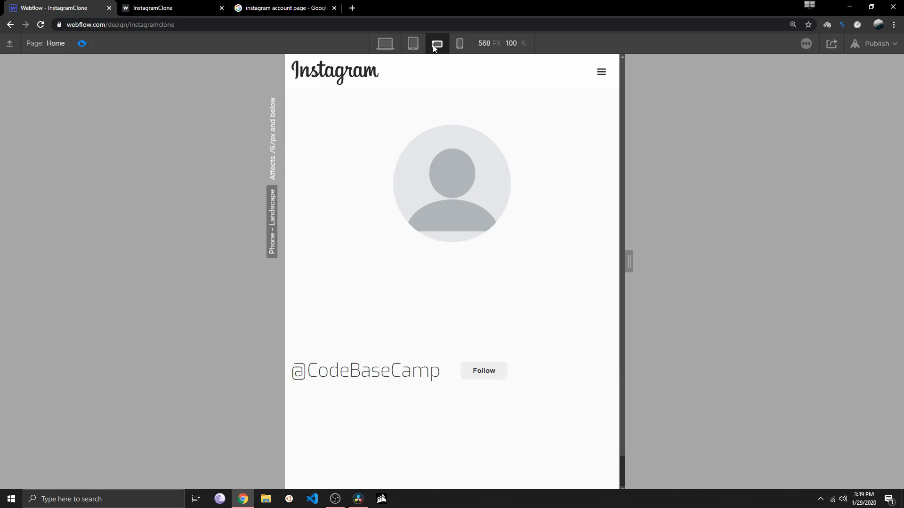
click(460, 45)
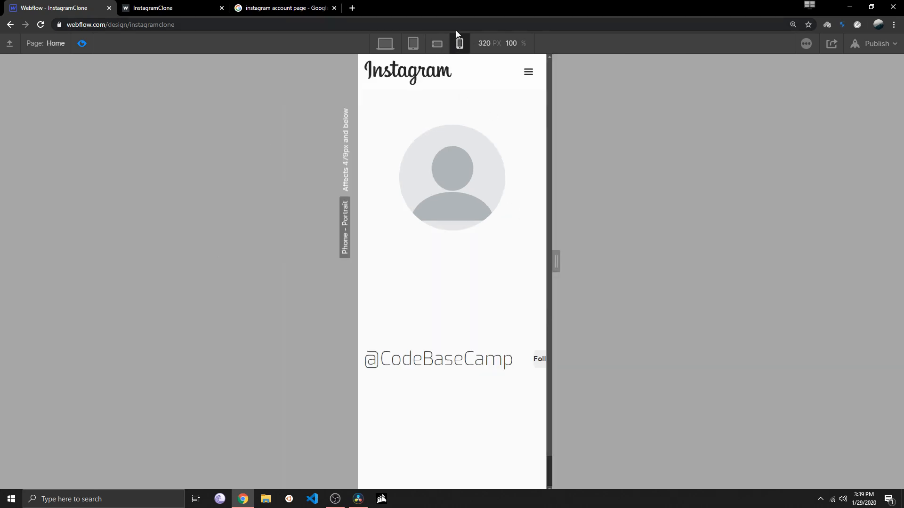
click(82, 44)
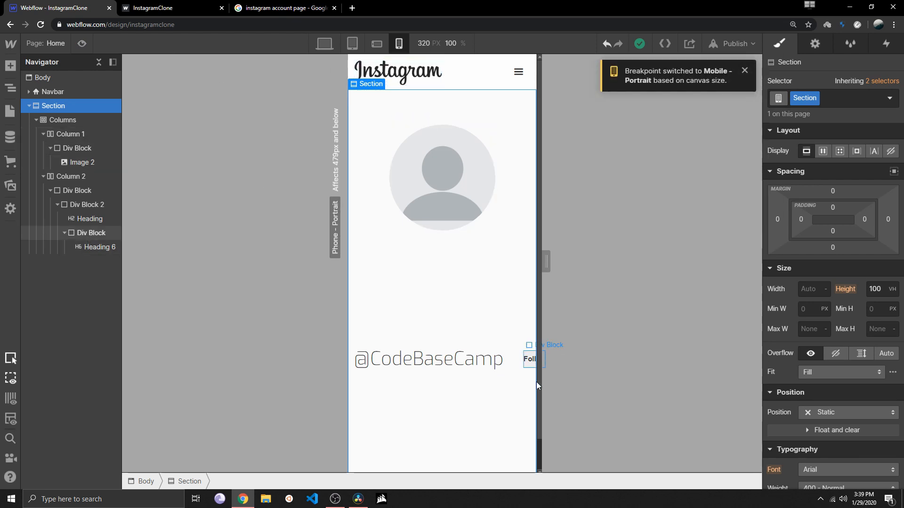
Set the children of Div Block 2 to Wrap at the phone portrait breakpoint
click(531, 360)
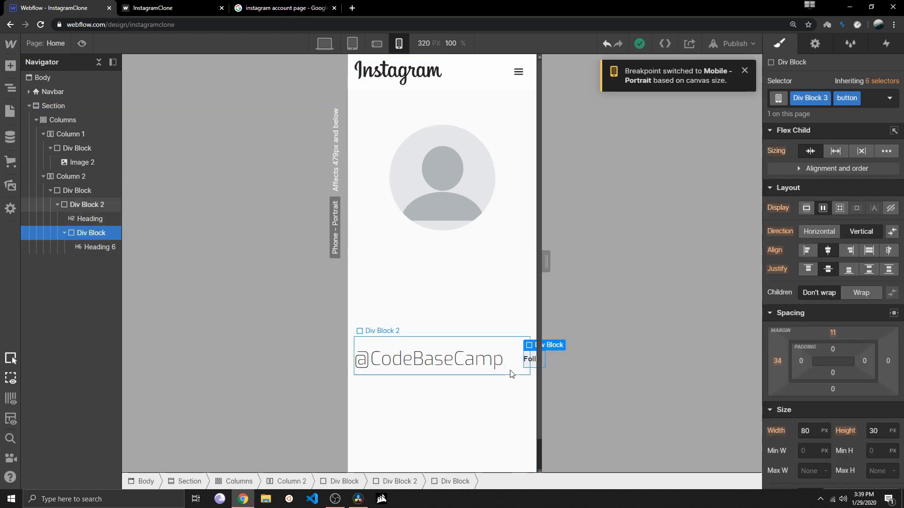
click(510, 356)
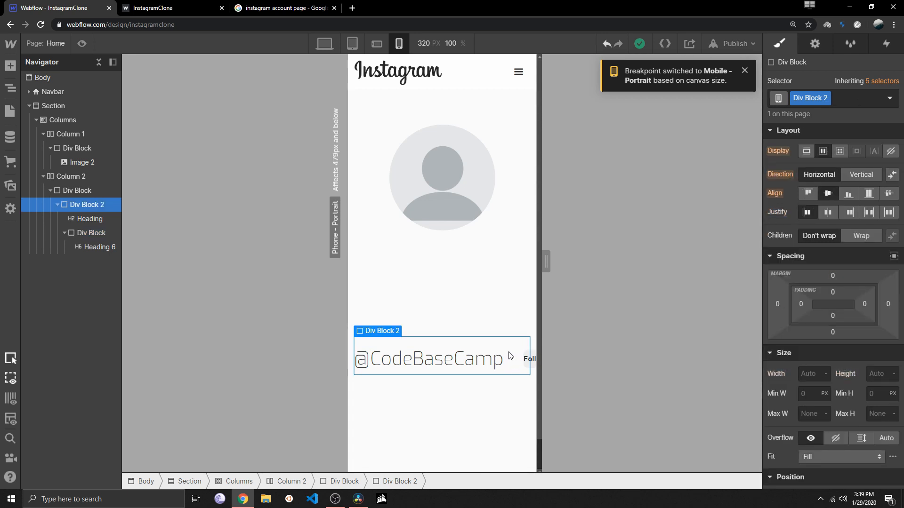
click(866, 236)
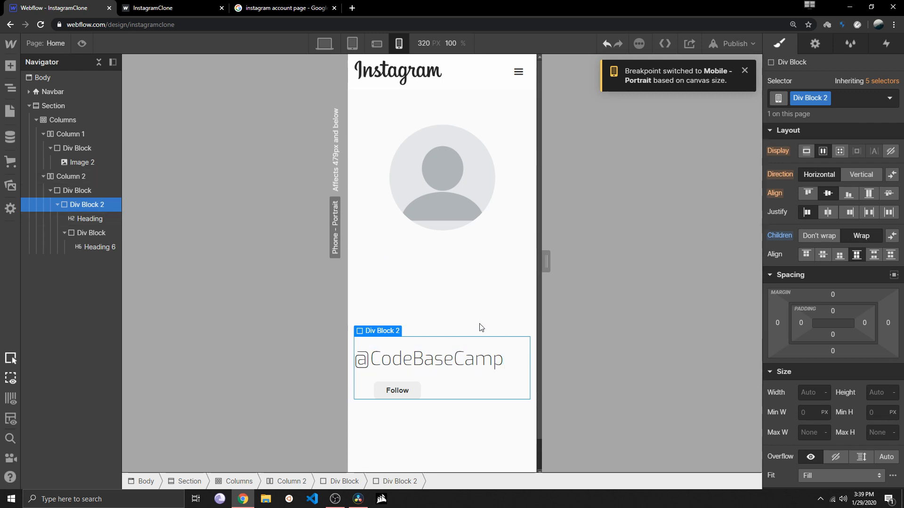
Compare the layout of Div Block 2 across the phone portrait, phone landscape, tablet and desktop breakpoints
click(373, 40)
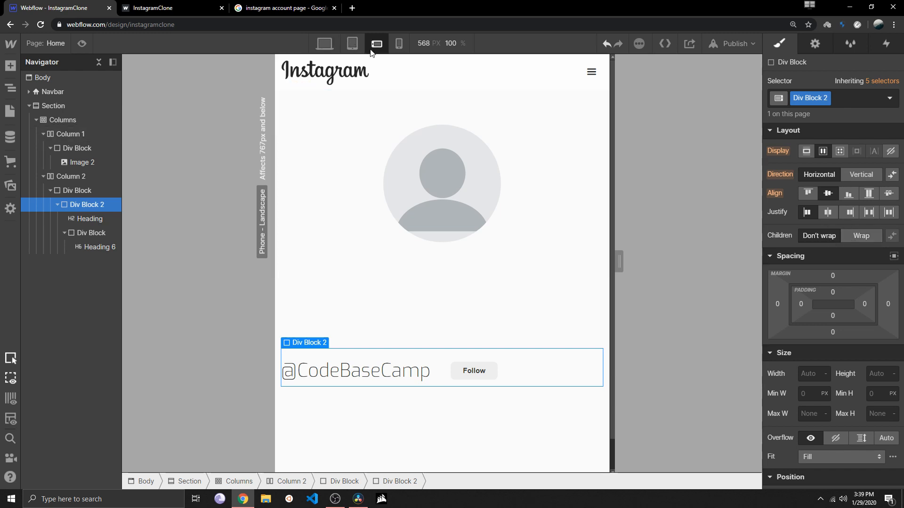
click(399, 43)
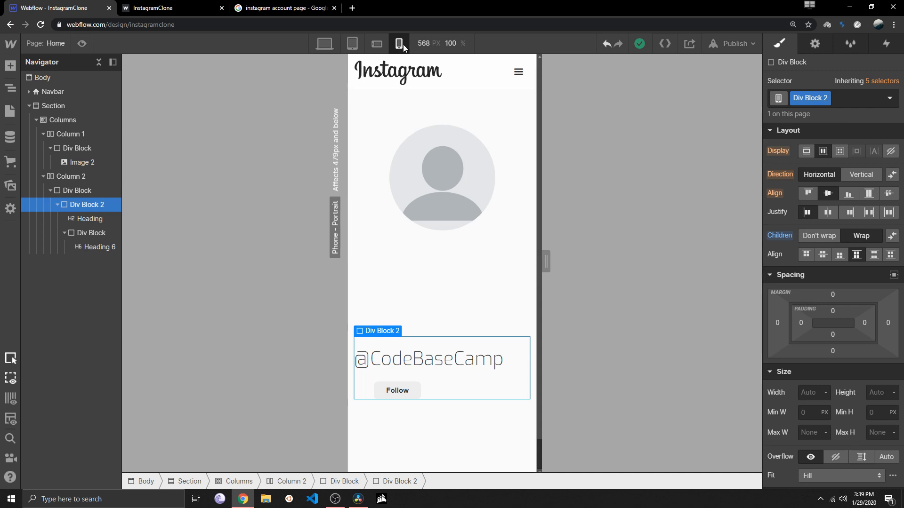
click(376, 44)
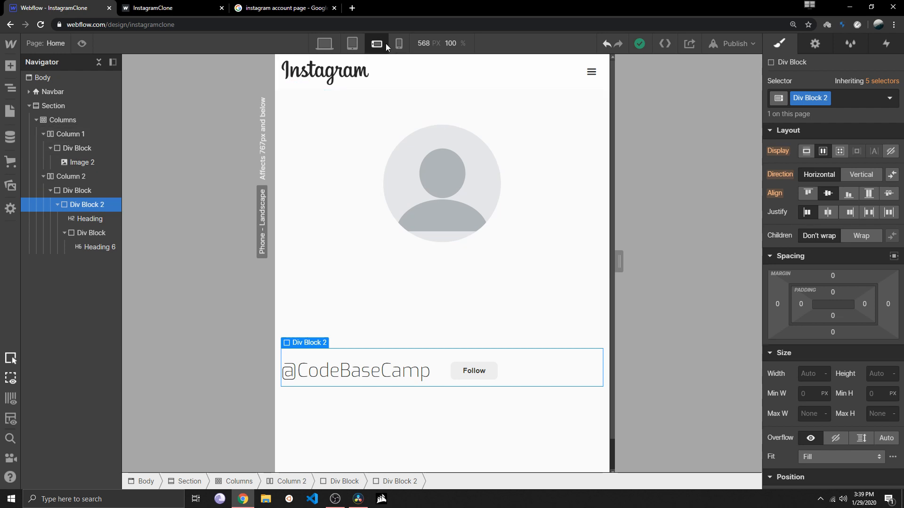
click(399, 43)
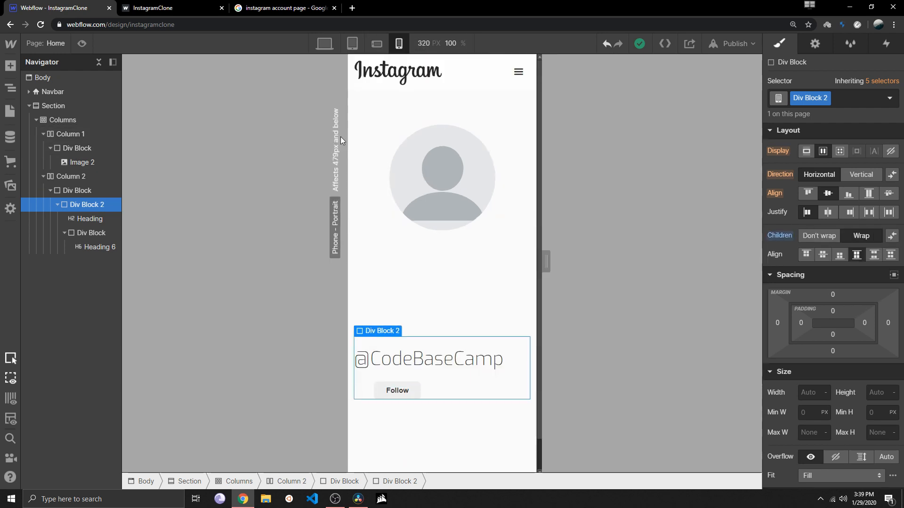
click(376, 44)
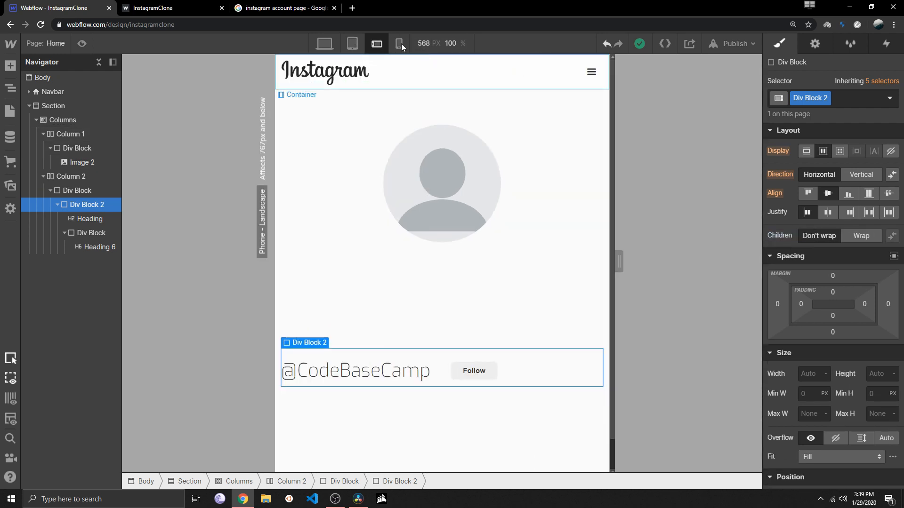
click(351, 44)
click(324, 43)
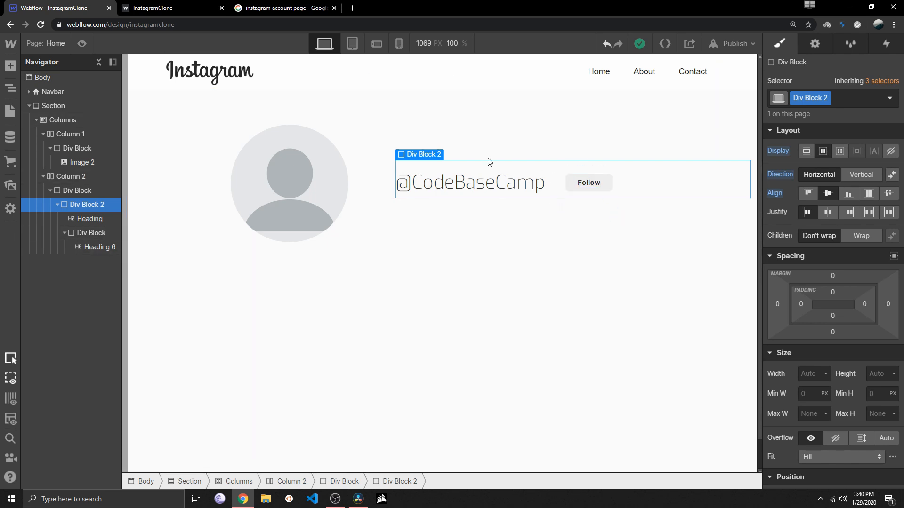
Check the Follow button on the published InstagramClone page and give the Follow button's Div Block a solid 1 px border
click(187, 6)
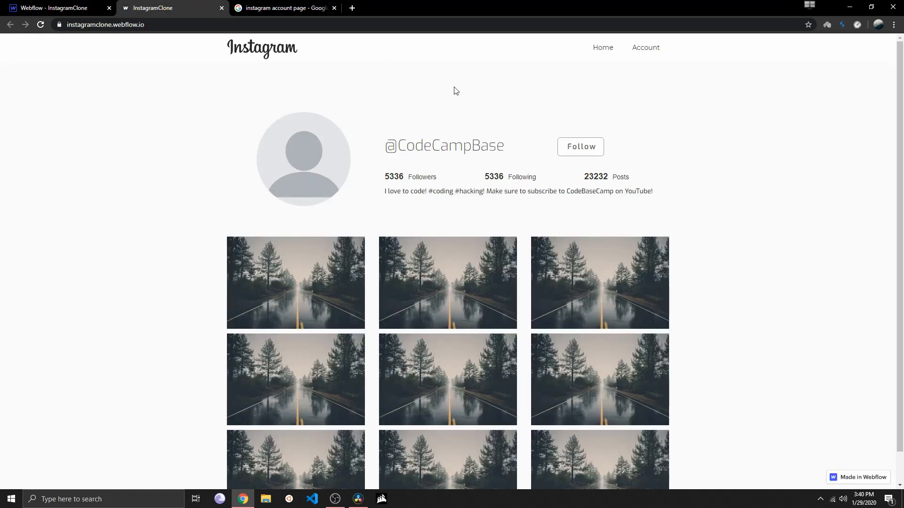
click(101, 8)
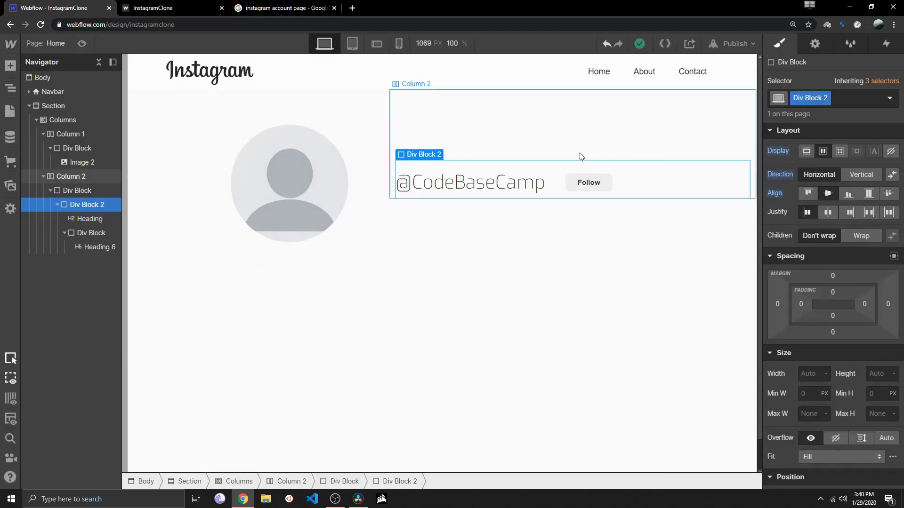
click(611, 190)
scroll(819, 334, down, 8)
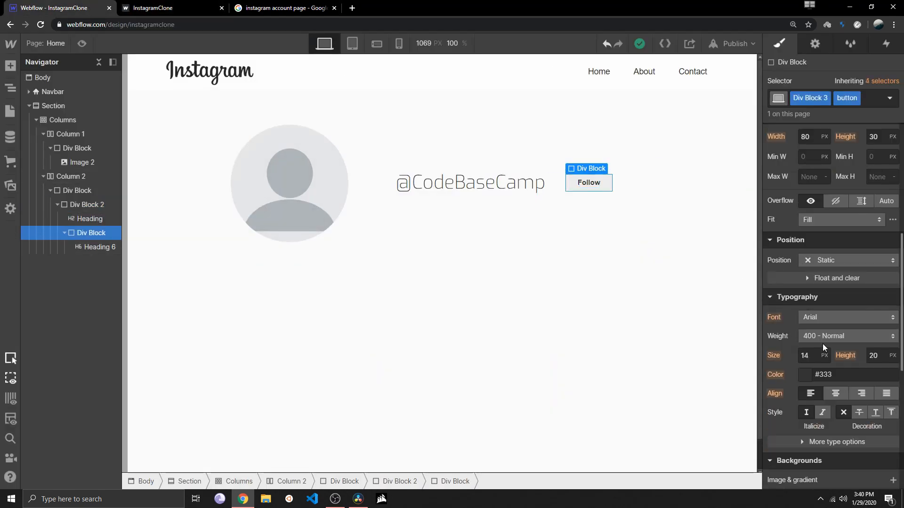
scroll(825, 376, down, 3)
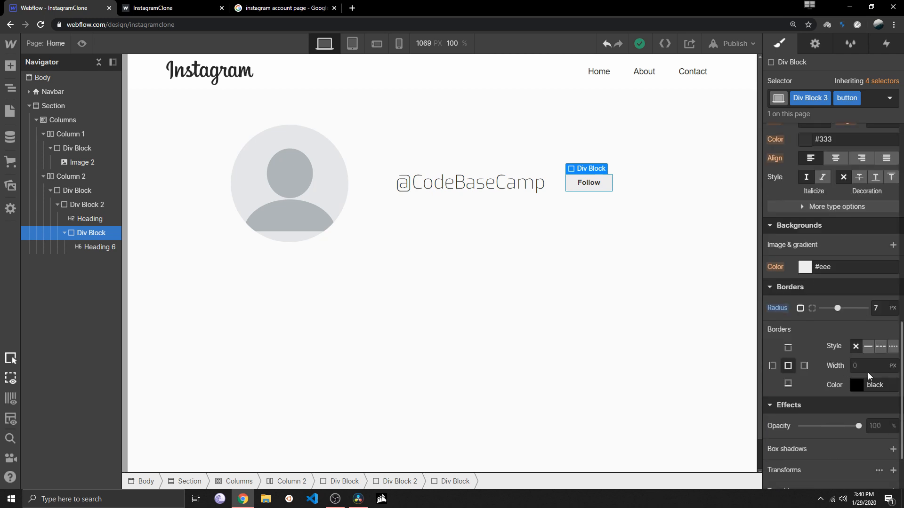
key(Return)
click(695, 347)
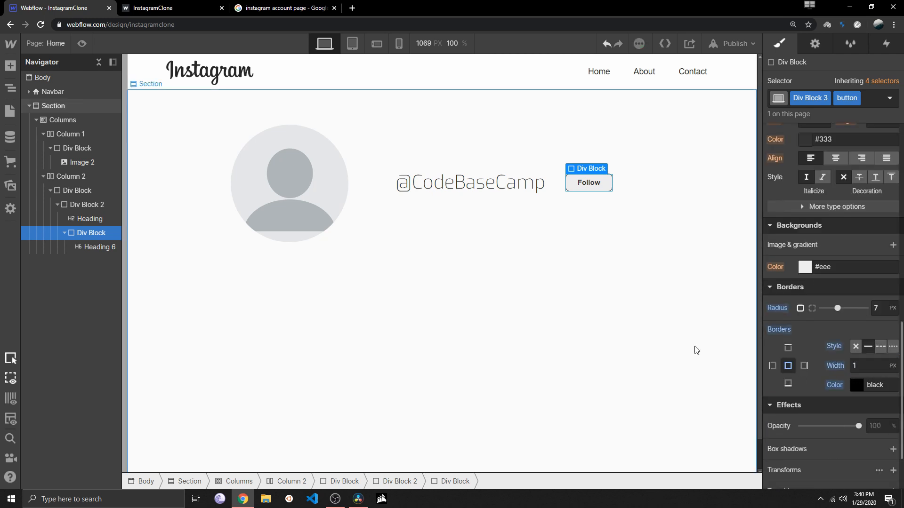
Set the border color of the Follow button's Div Block to #e5e5e5
click(610, 183)
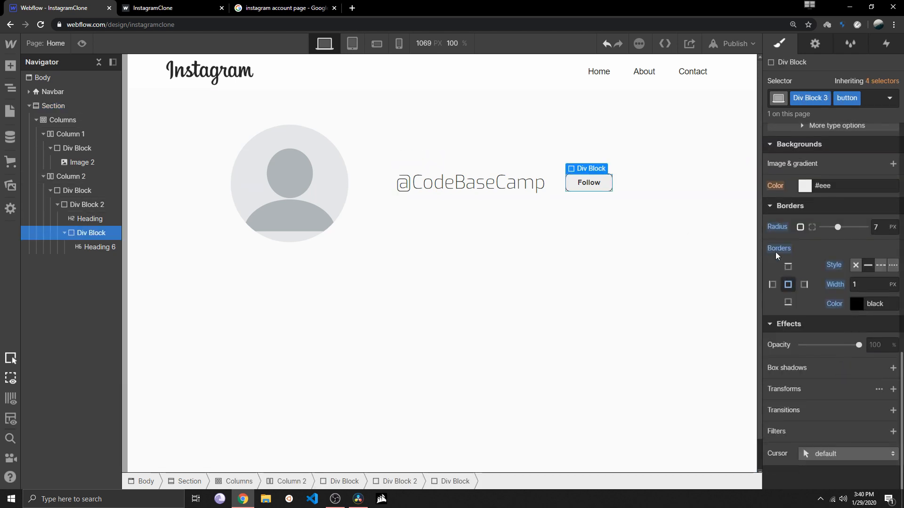
click(856, 303)
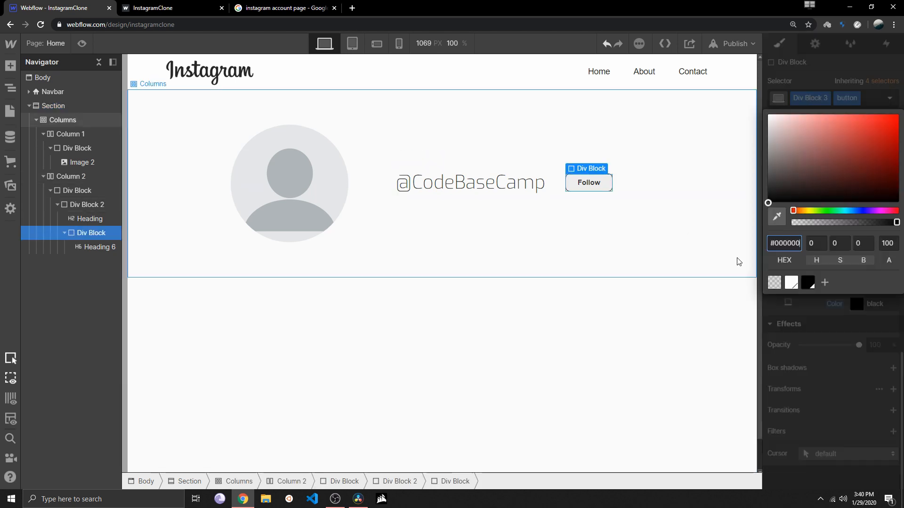
click(780, 147)
drag(770, 137, 751, 124)
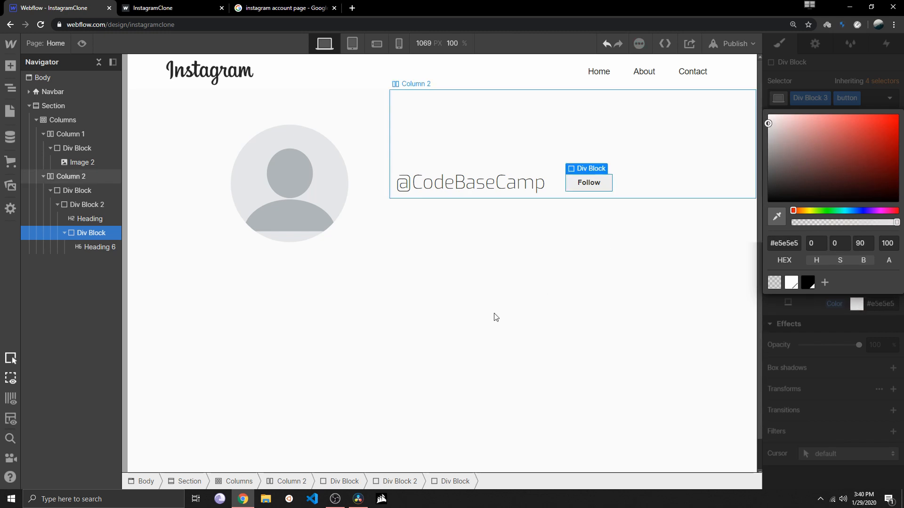
click(524, 268)
click(369, 313)
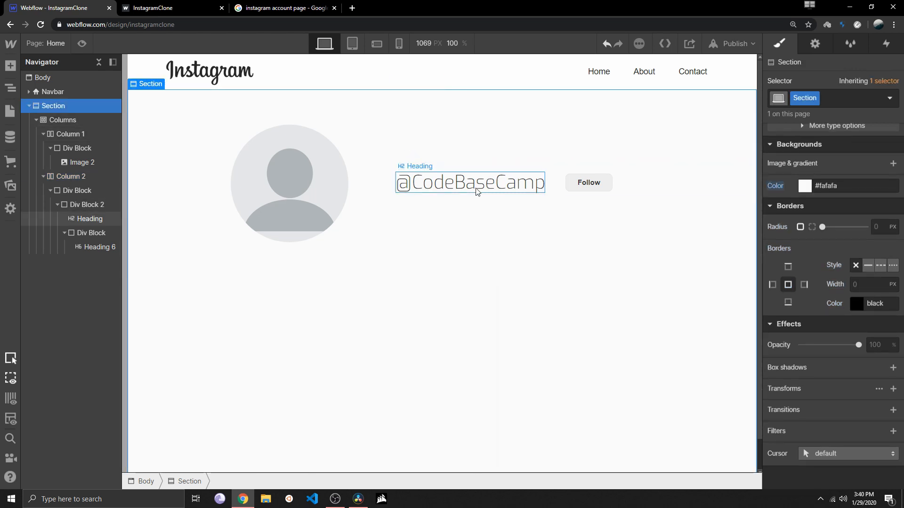
Review the follower, following and post figures and the bio line on the published InstagramClone page
click(151, 8)
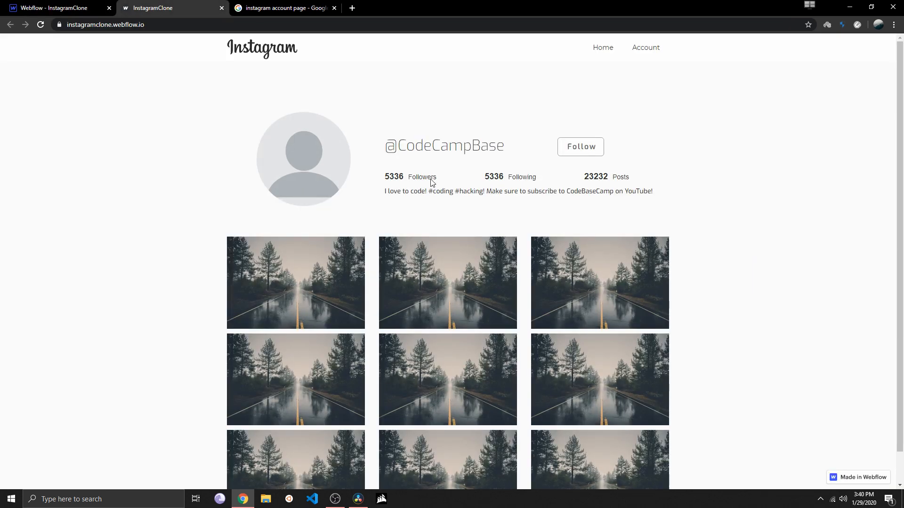
drag(384, 190, 639, 188)
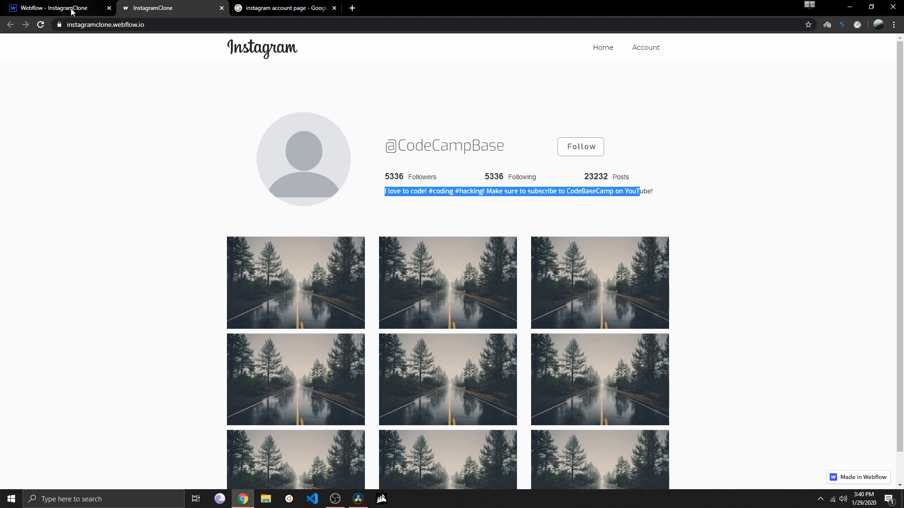
click(72, 9)
click(233, 197)
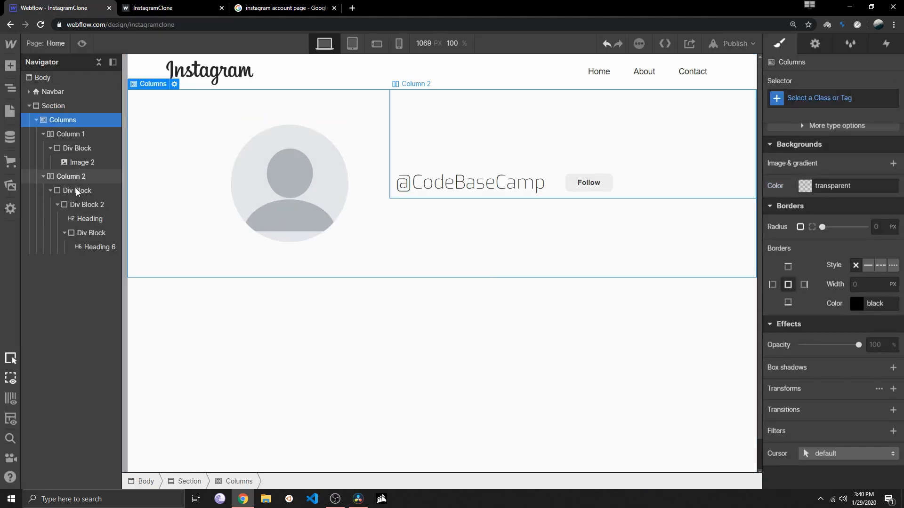
click(88, 205)
click(64, 233)
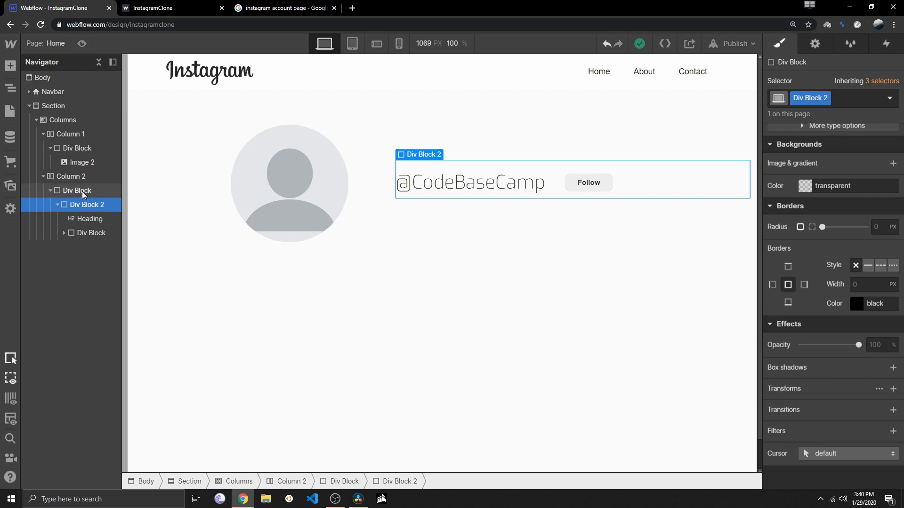
click(68, 191)
click(66, 205)
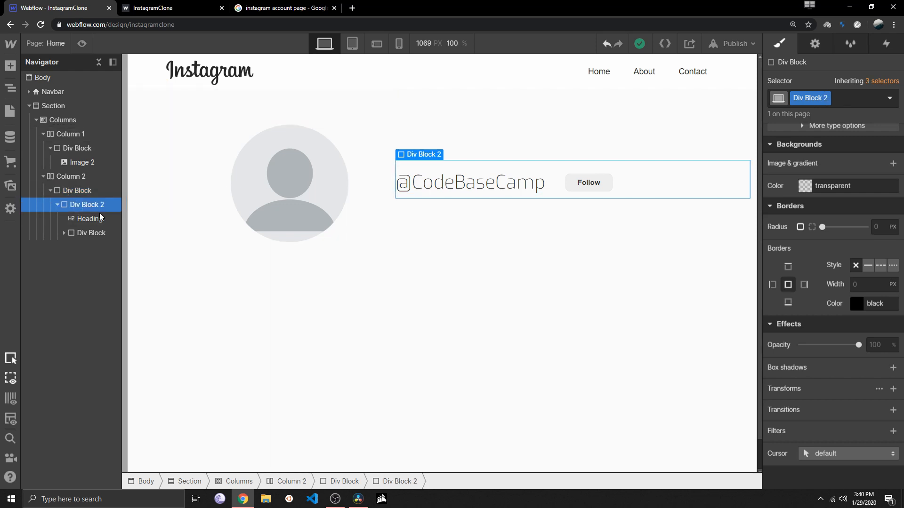
click(57, 205)
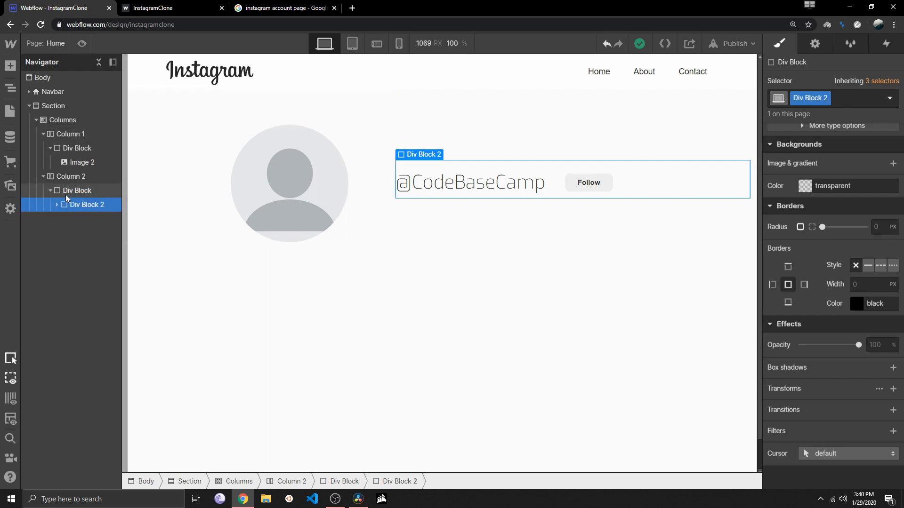
click(68, 197)
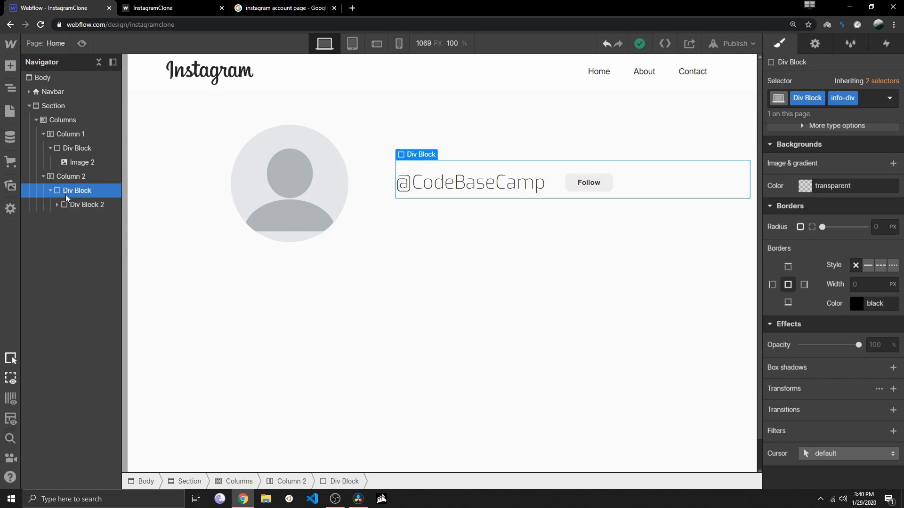
click(11, 65)
drag(48, 278, 426, 200)
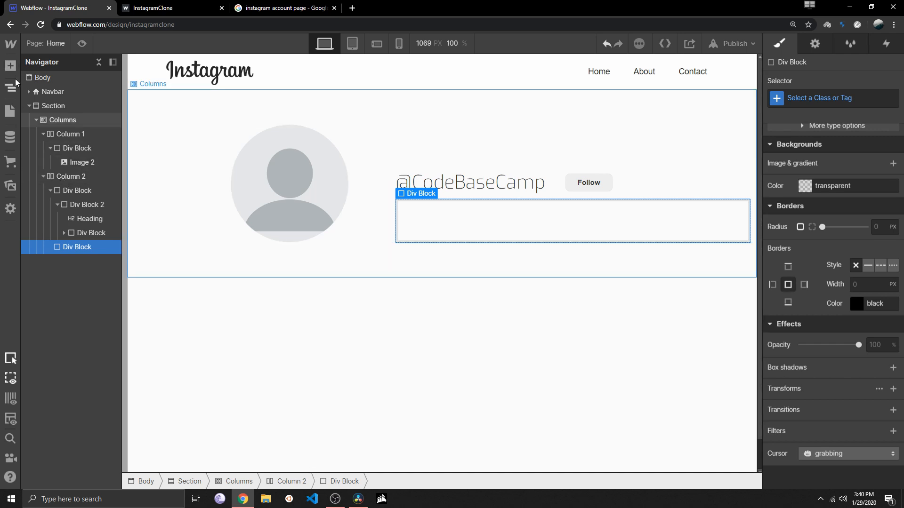
Add an H5 heading inside the new Div Block and replace its text with 323232
key(a)
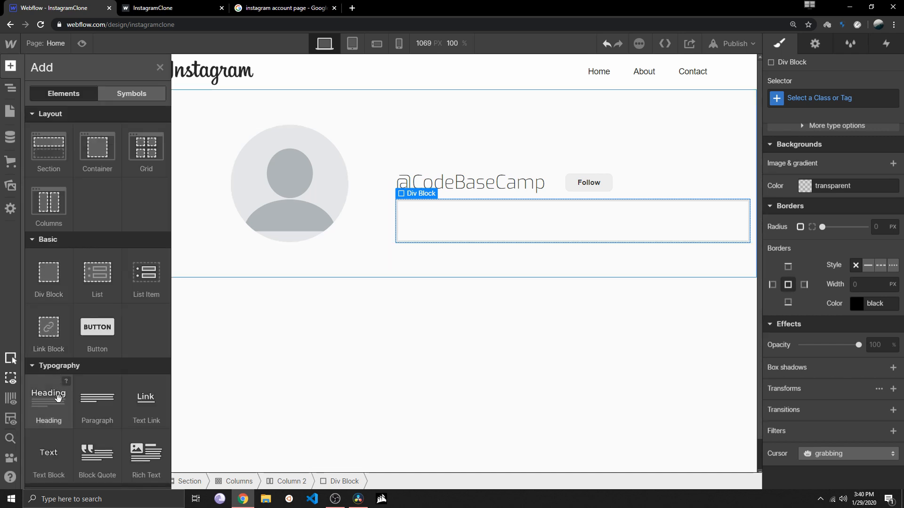
drag(287, 291, 431, 227)
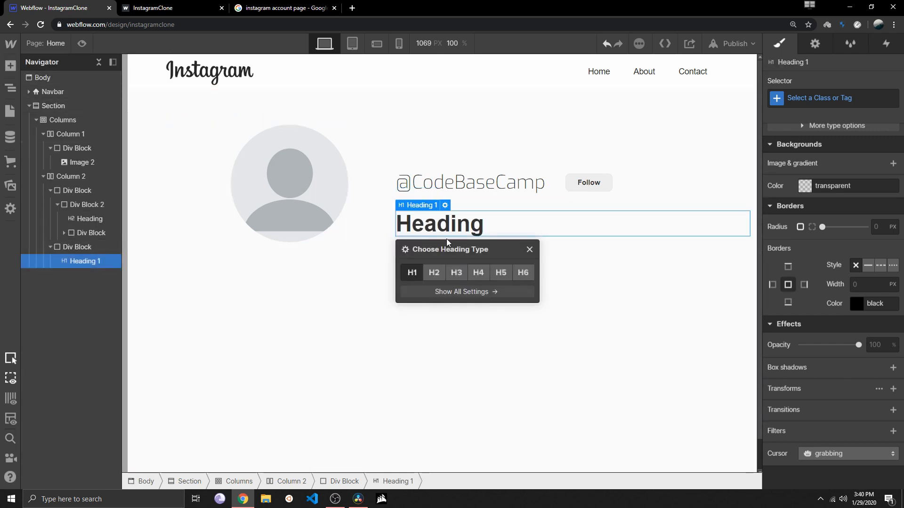
click(501, 272)
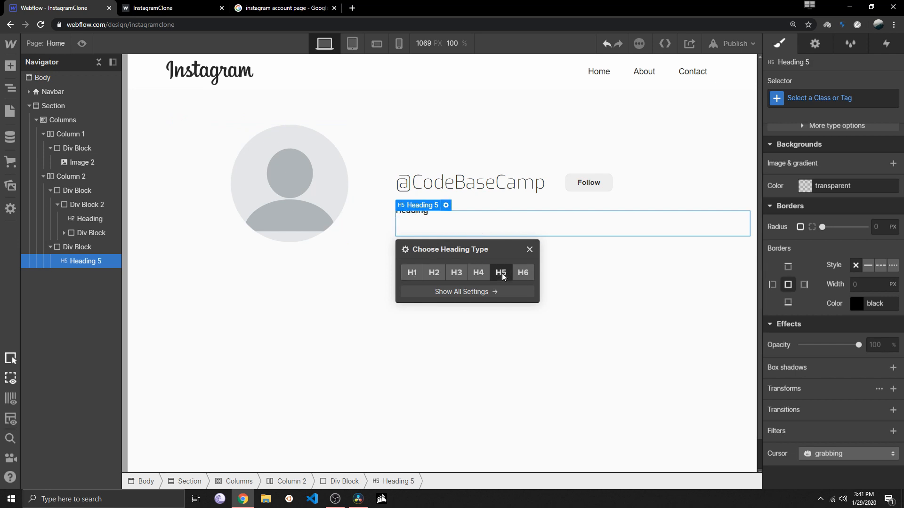
double_click(425, 210)
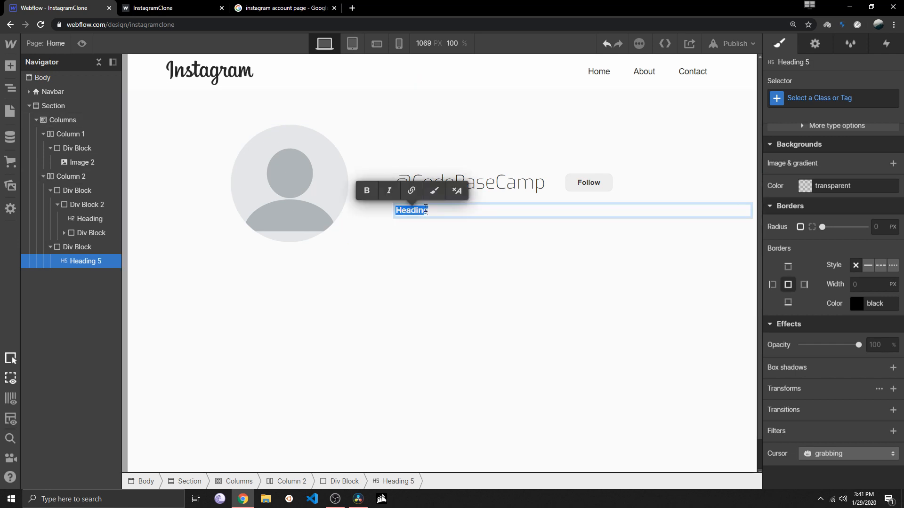
text(Fo)
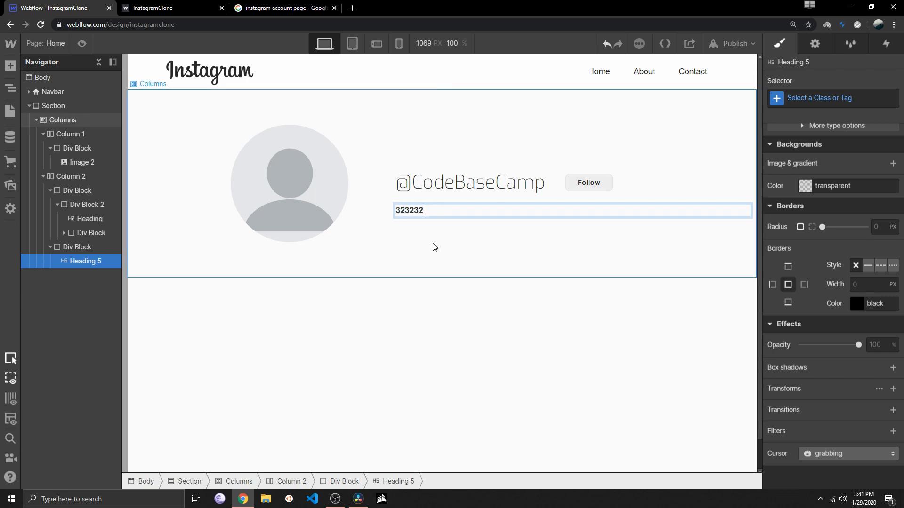
Add a new Div Block inside the lower Div Block of Column 2 so that it wraps the 323232 heading
click(218, 256)
click(83, 264)
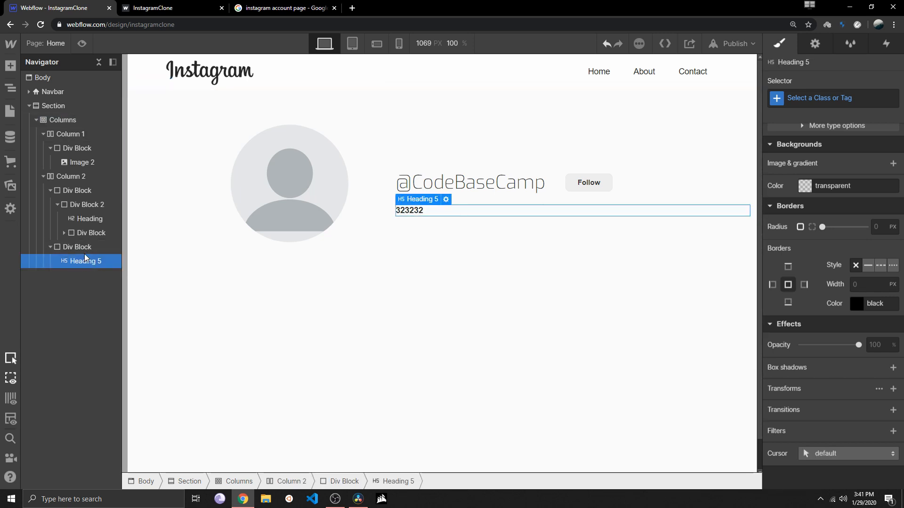
click(81, 246)
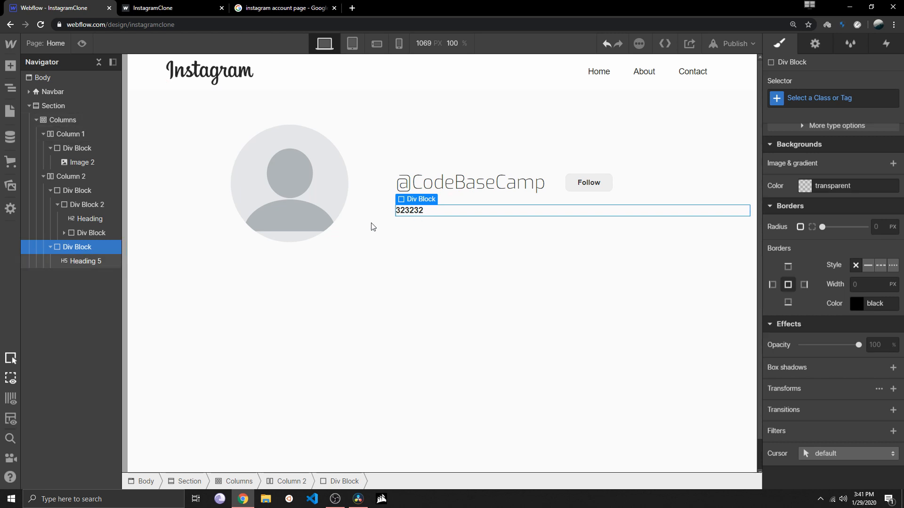
click(82, 261)
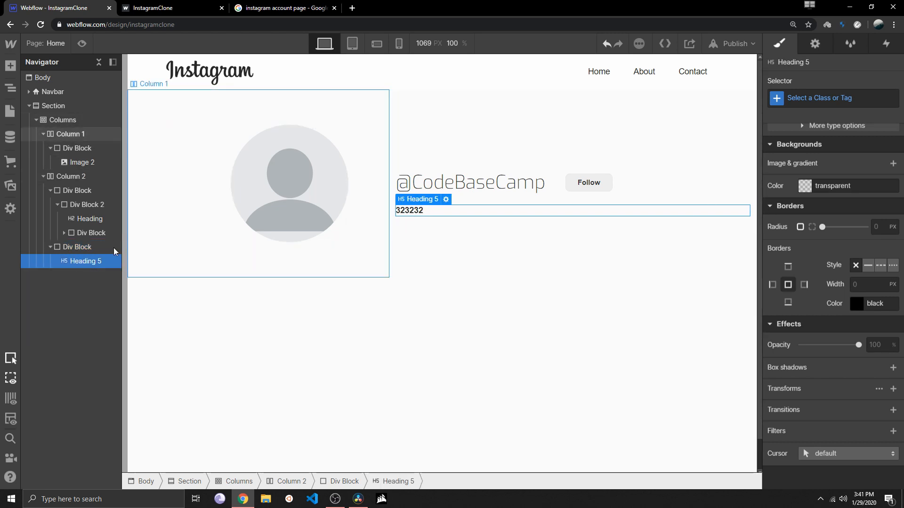
click(10, 66)
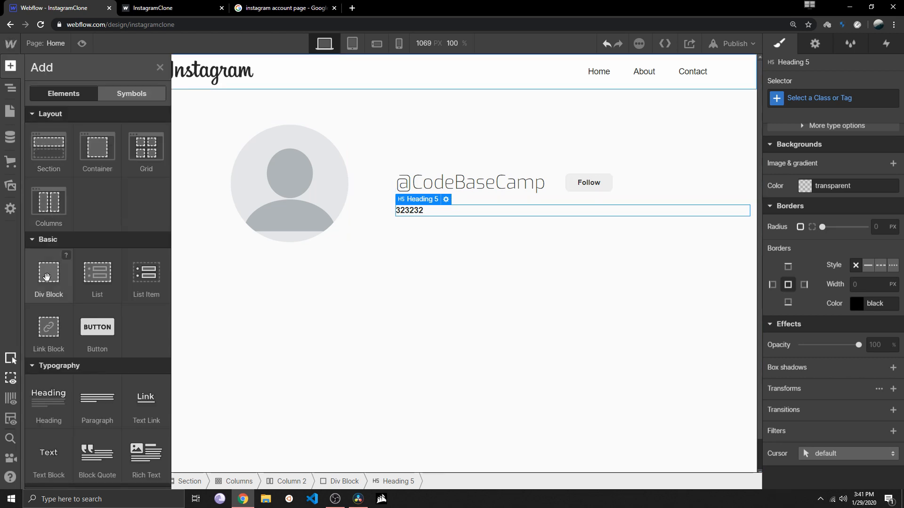
drag(49, 273, 88, 274)
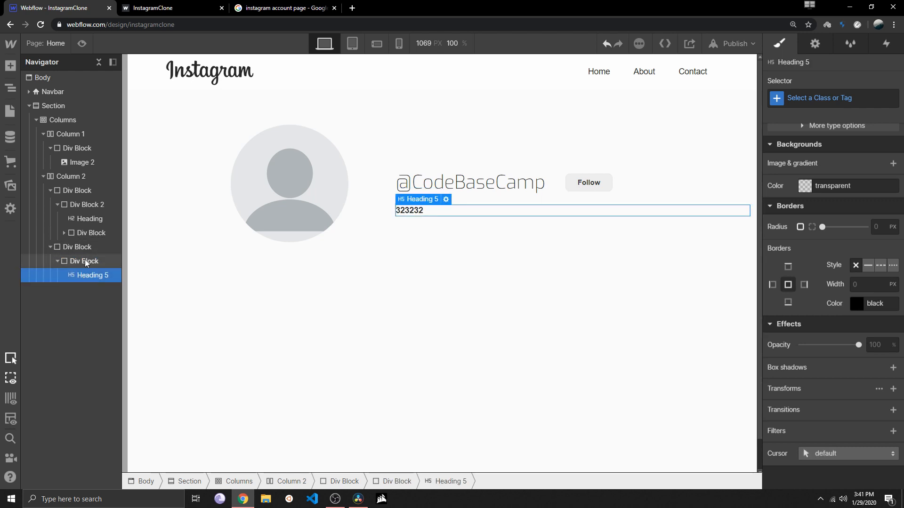
Add a Paragraph to the nested Div Block and place it directly below the 323232 heading
click(10, 65)
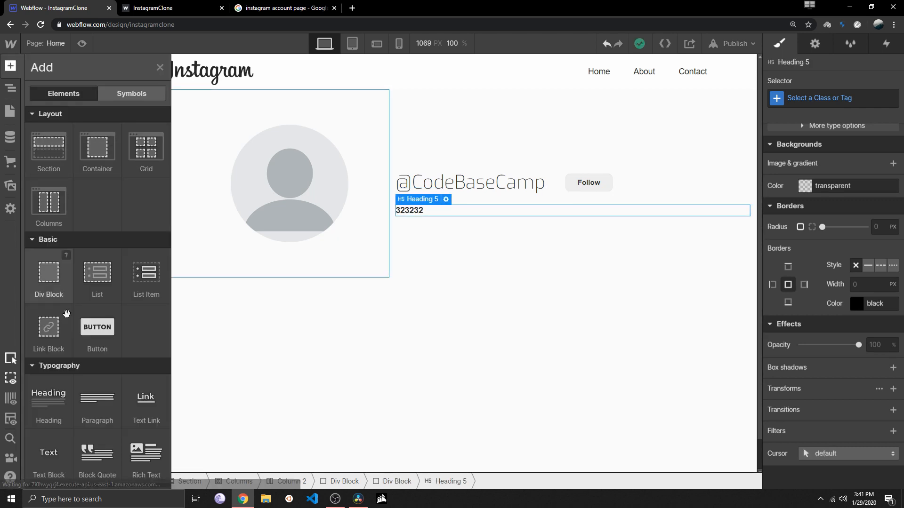
drag(97, 400, 436, 213)
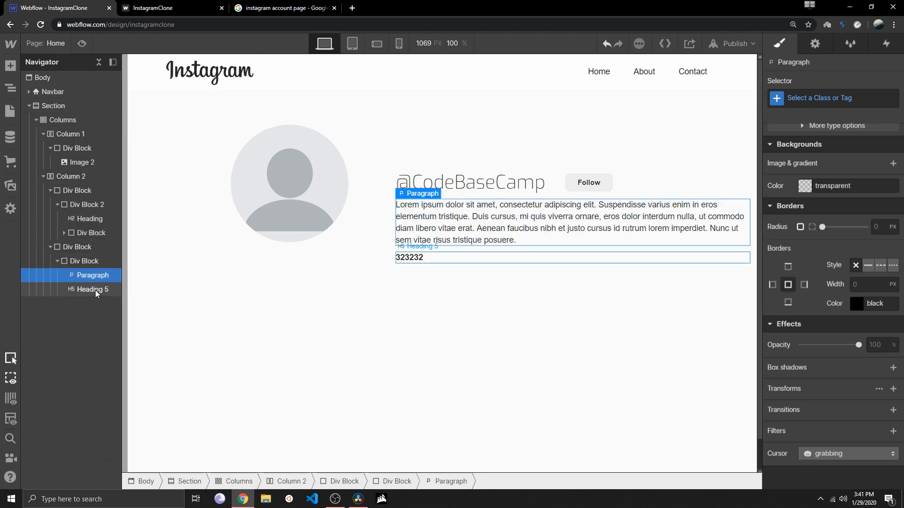
drag(95, 293, 89, 274)
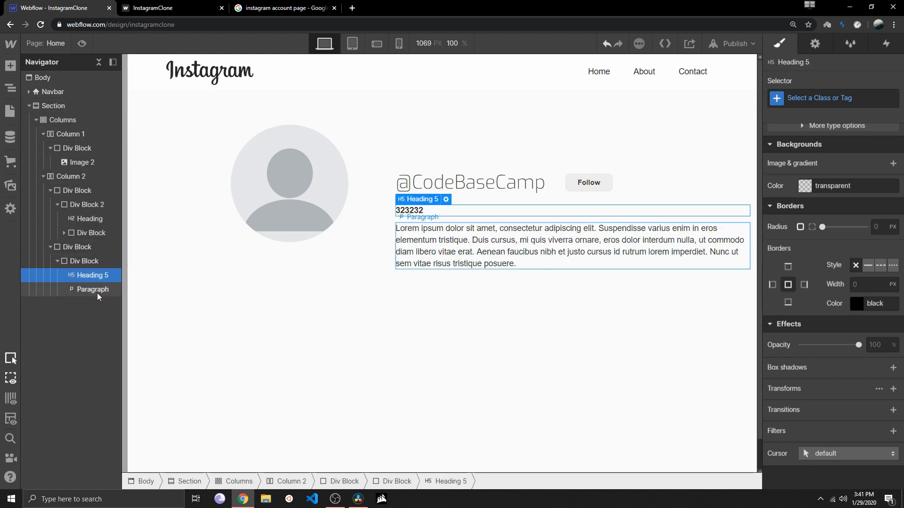
Replace the placeholder text of the new Paragraph below the 323232 heading with "followers"
click(445, 243)
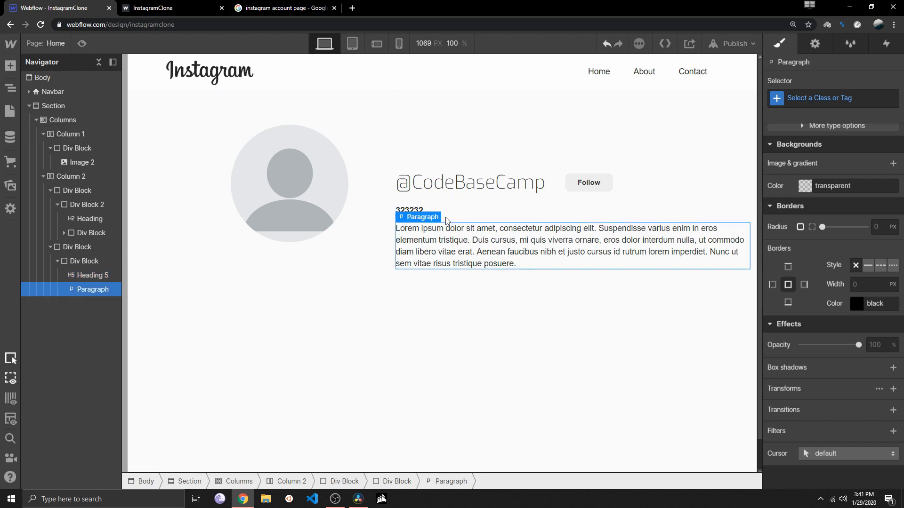
double_click(547, 271)
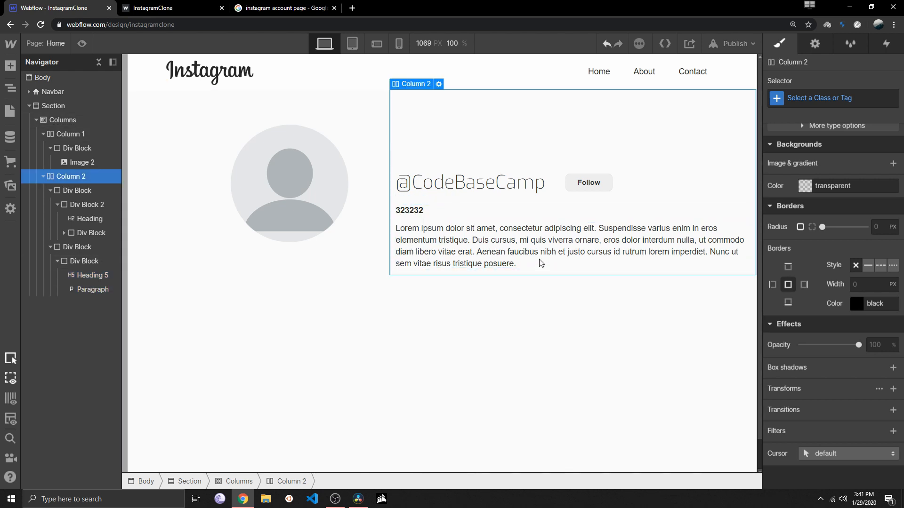
double_click(540, 260)
key(BackSpace)
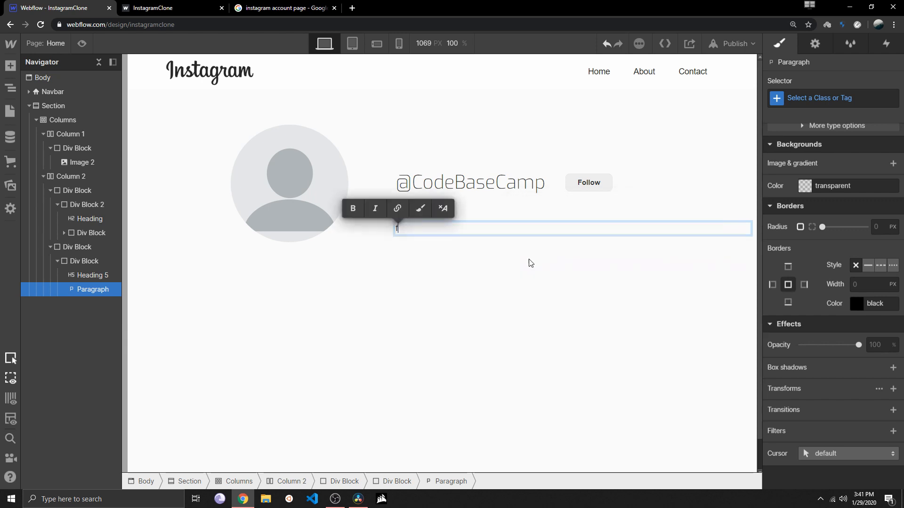
text(followers)
click(453, 262)
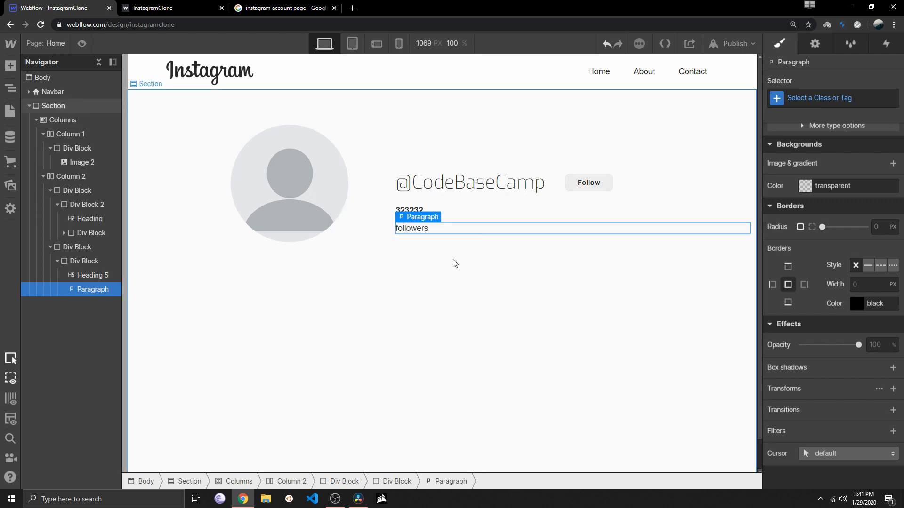
Give the nested Div Block holding 323232 and followers a horizontal flex layout with baseline alignment and space-between justification
click(454, 219)
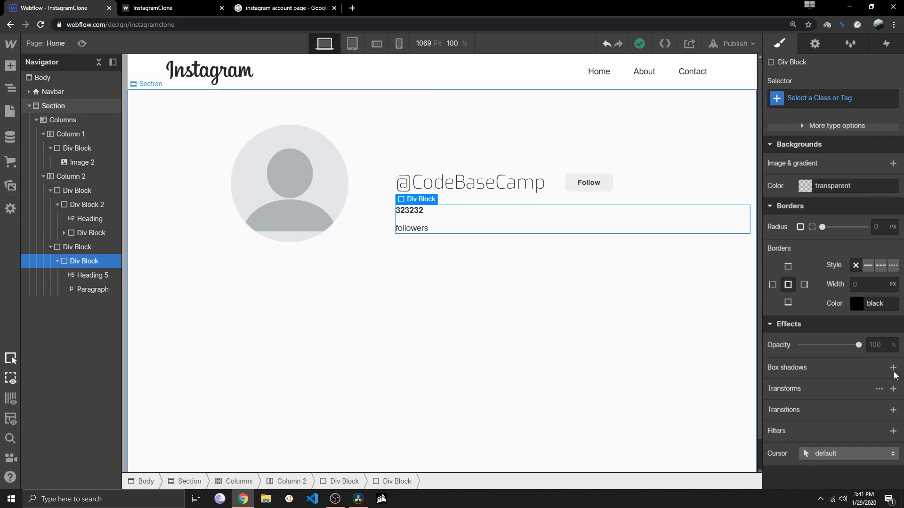
scroll(796, 337, up, 10)
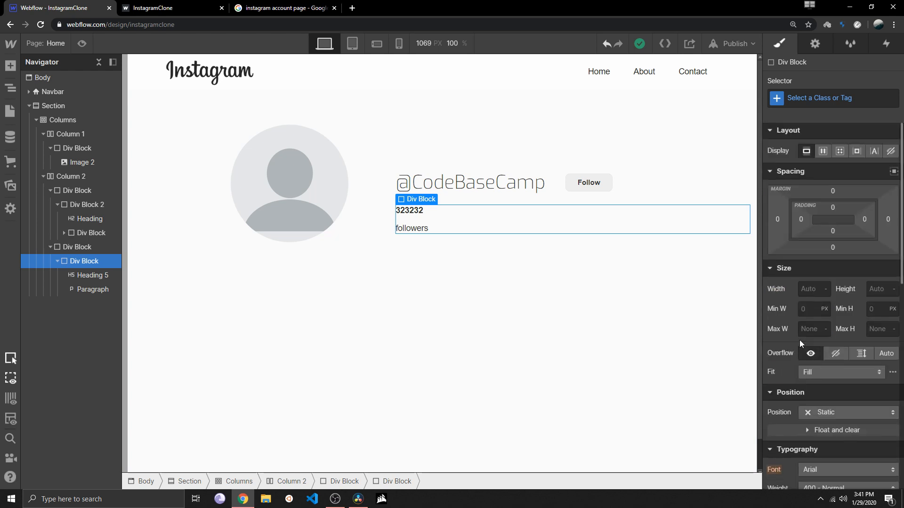
click(823, 151)
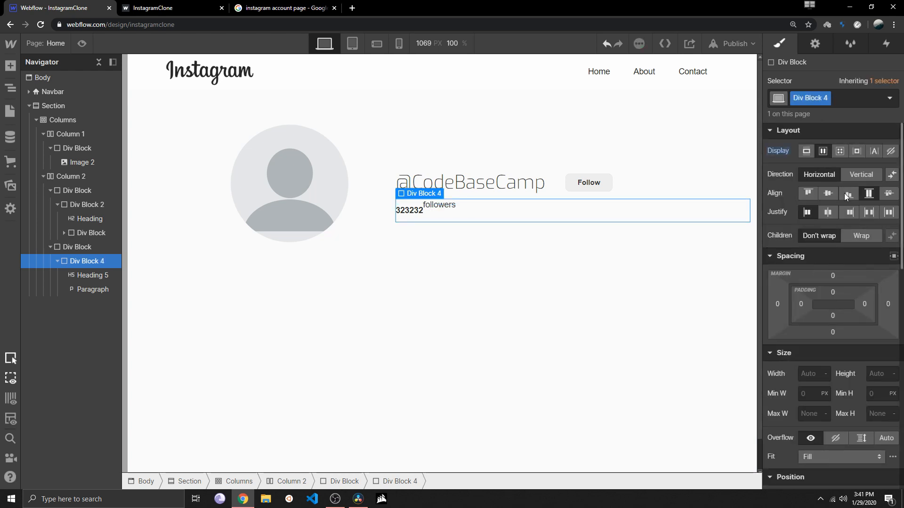
click(887, 212)
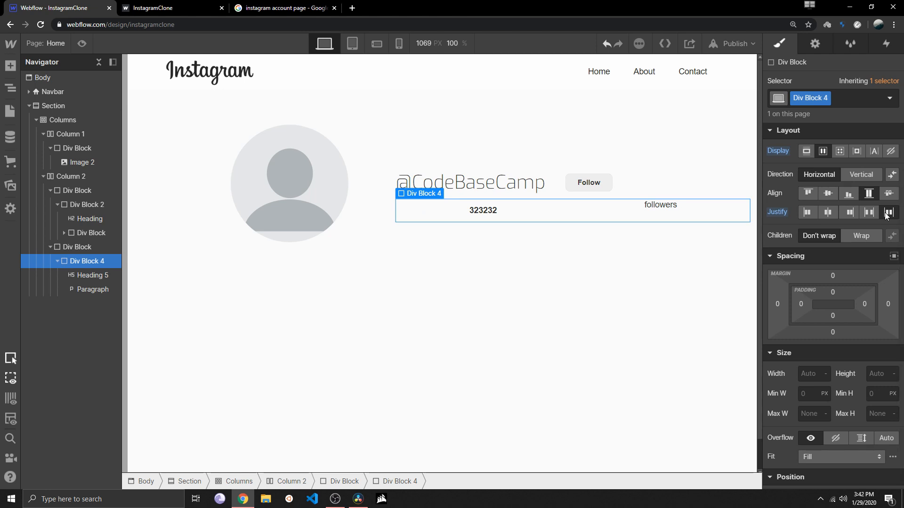
click(869, 212)
click(889, 193)
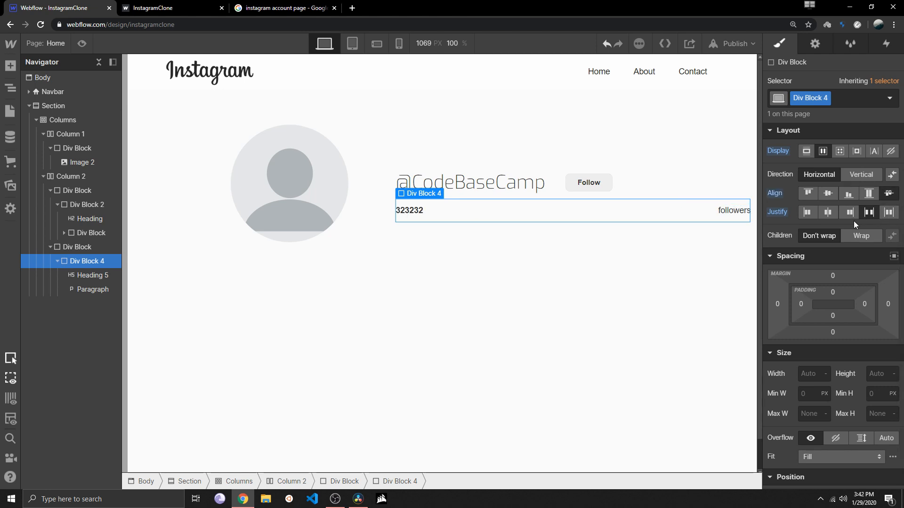
Try space-around justification on the nested followers Div Block and duplicate the block twice
click(889, 213)
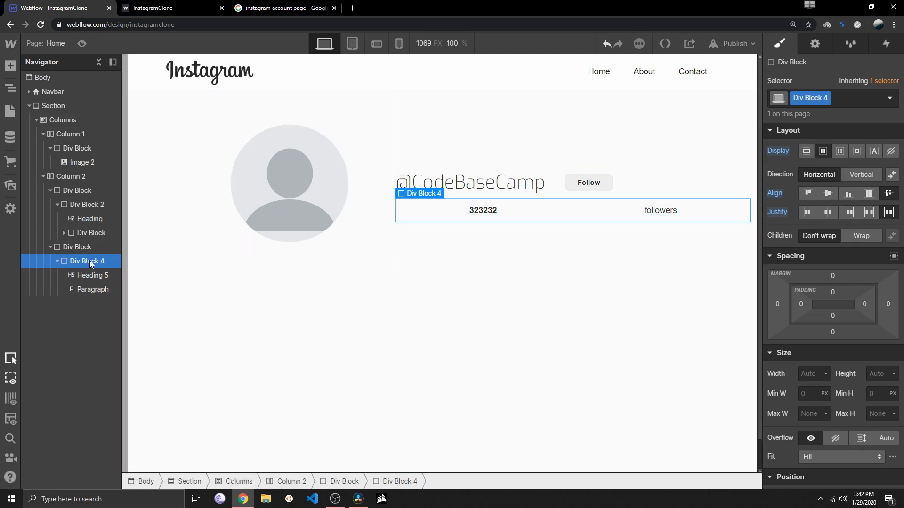
key(ctrl+d)
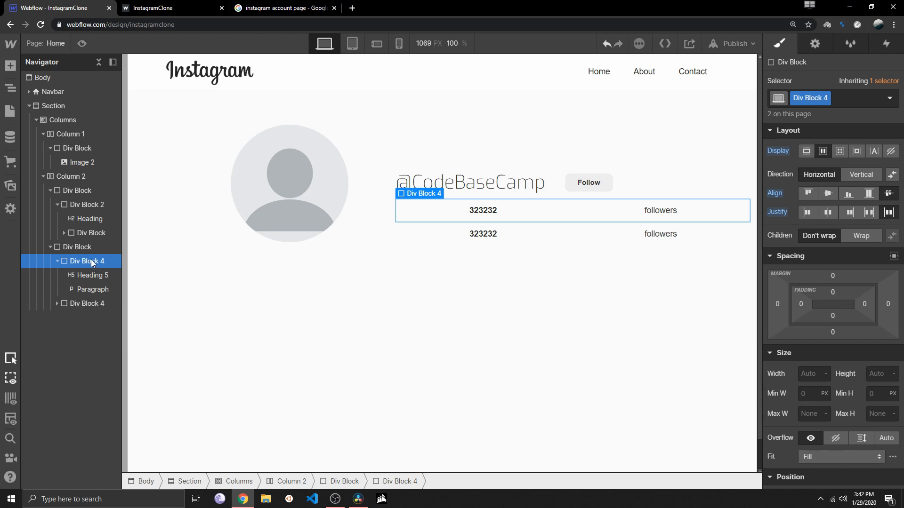
key(ctrl+d)
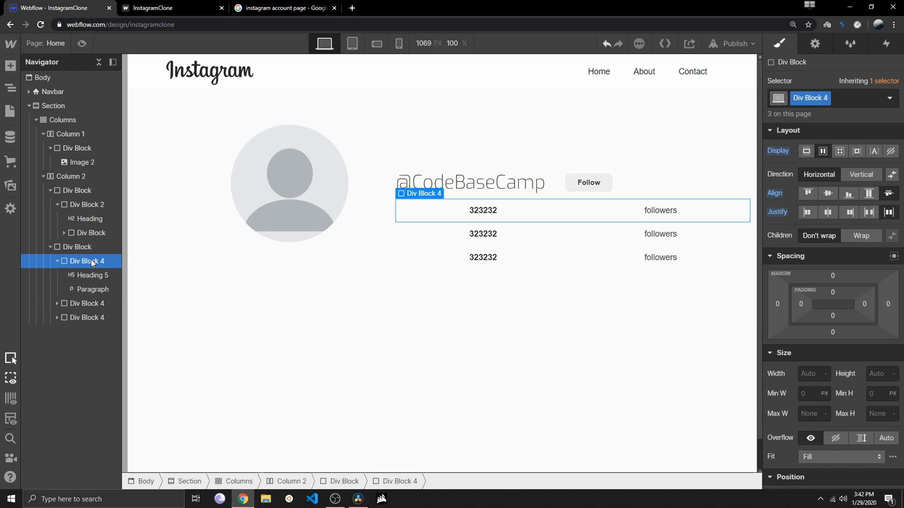
click(433, 265)
drag(436, 244, 442, 213)
click(78, 247)
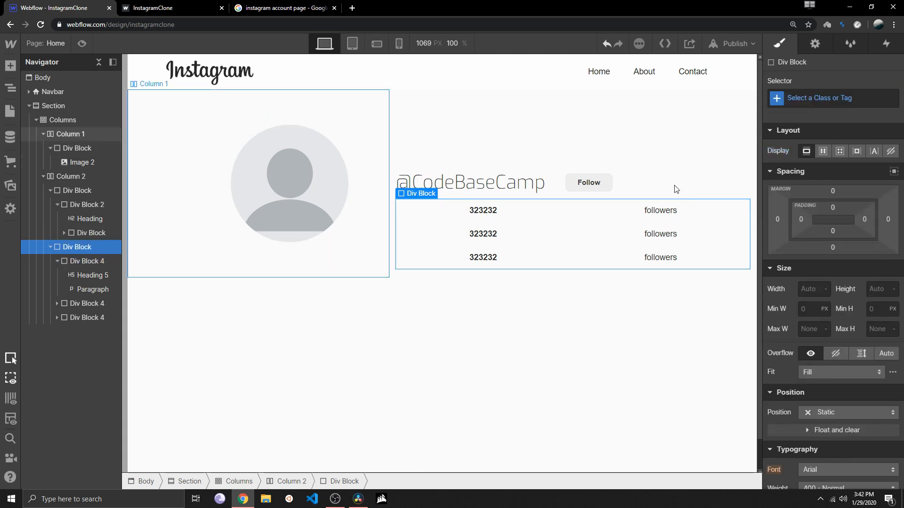
click(93, 261)
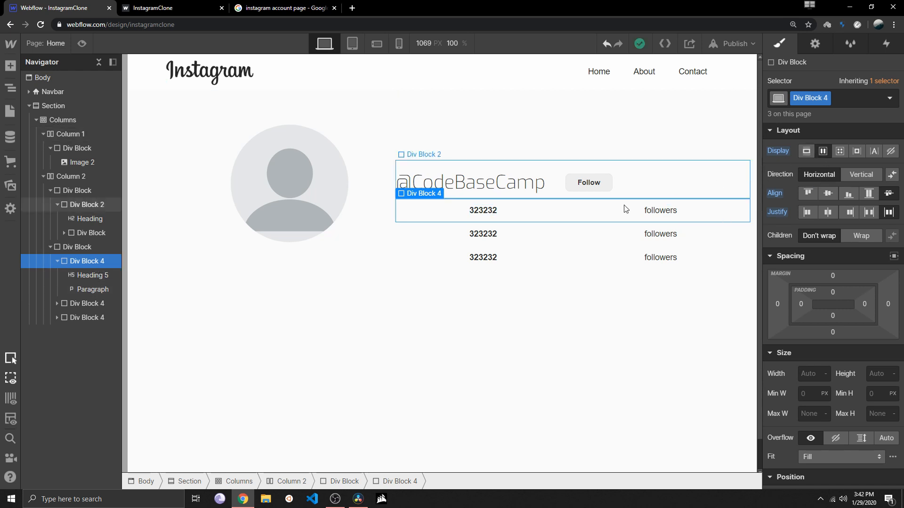
Undo both duplicates and the space-around justification, and return the nested followers Div Block to block display
key(ctrl+z)
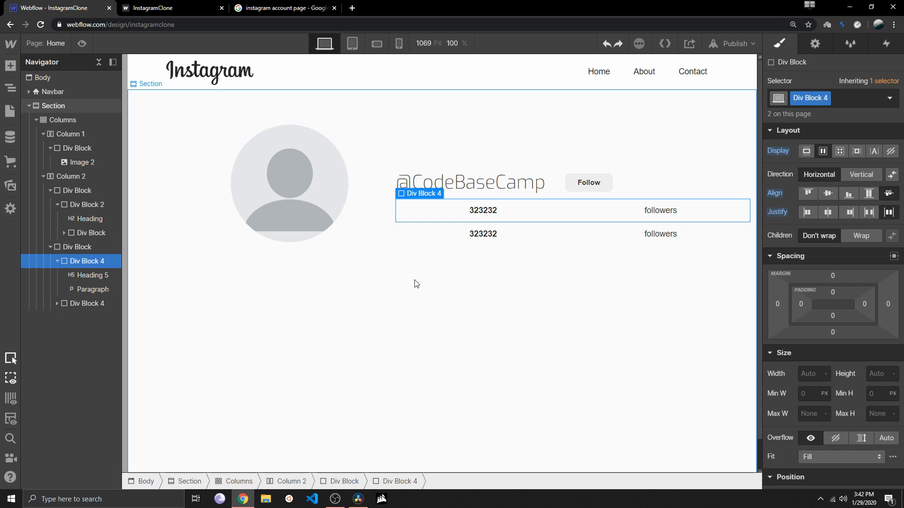
key(ctrl+z)
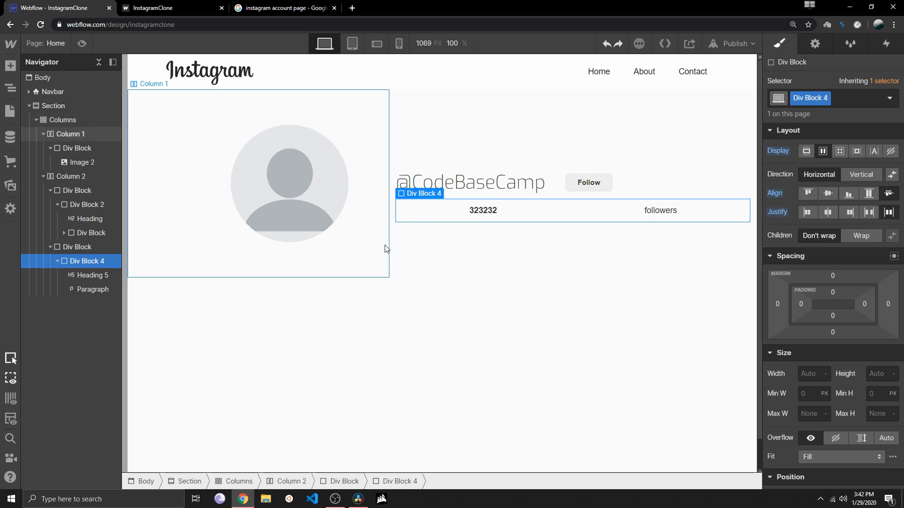
key(ctrl+z)
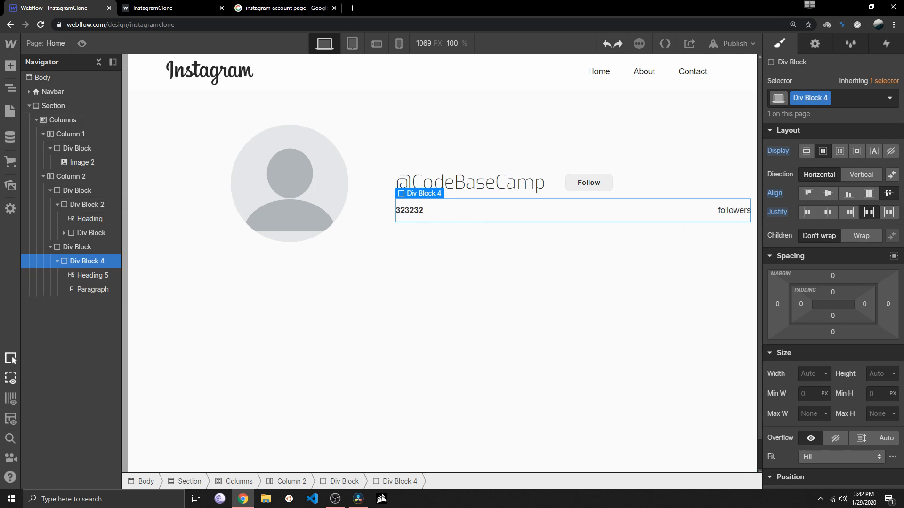
click(806, 151)
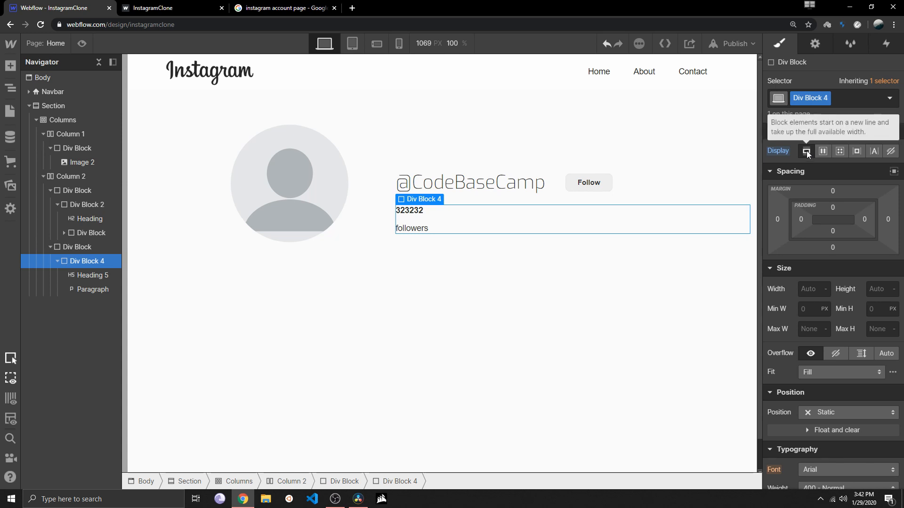
Give the outer Div Block around the followers block a horizontal flex layout with centered alignment and space-around justification
click(69, 247)
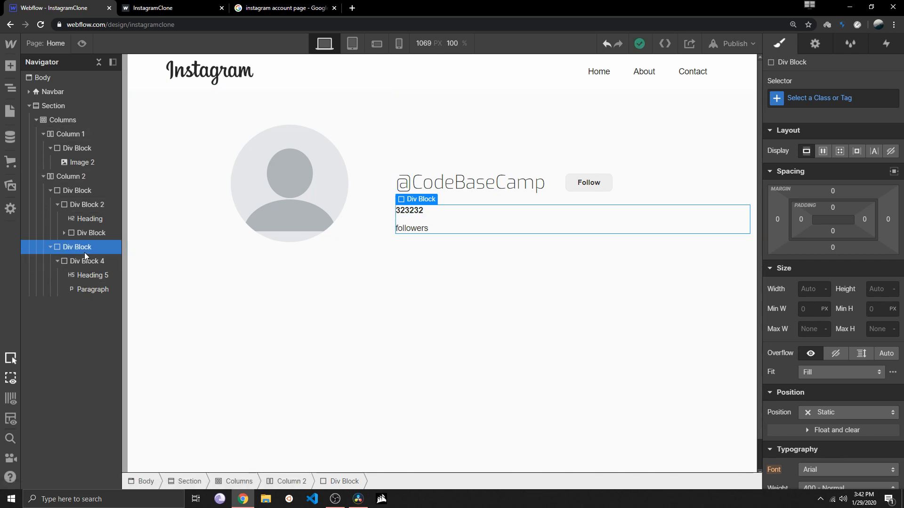
click(823, 153)
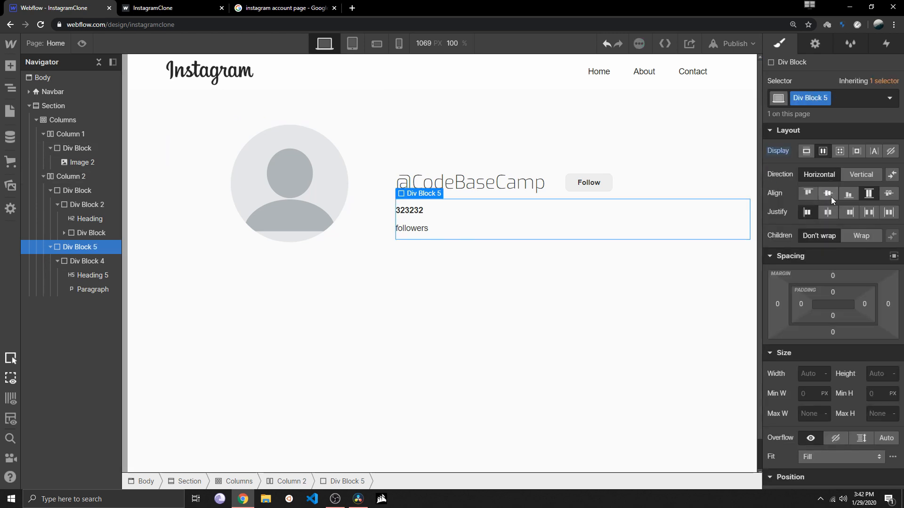
click(889, 193)
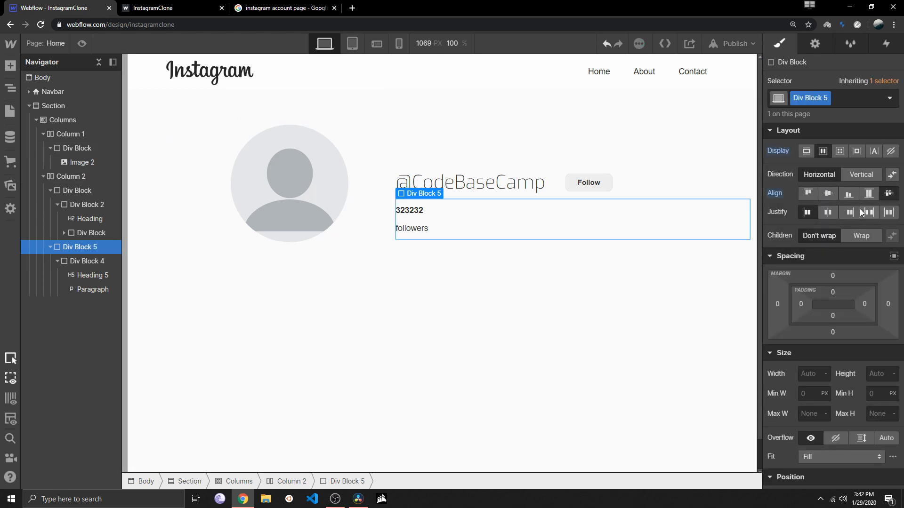
click(889, 212)
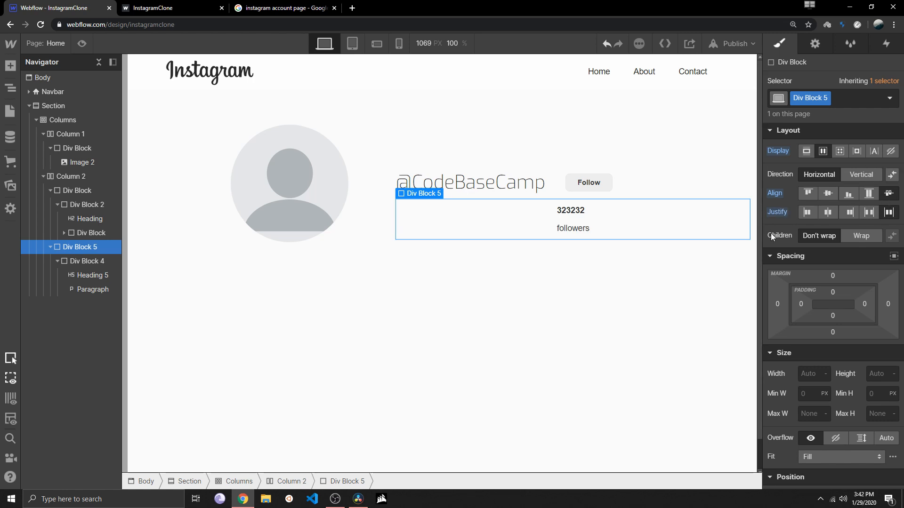
click(855, 176)
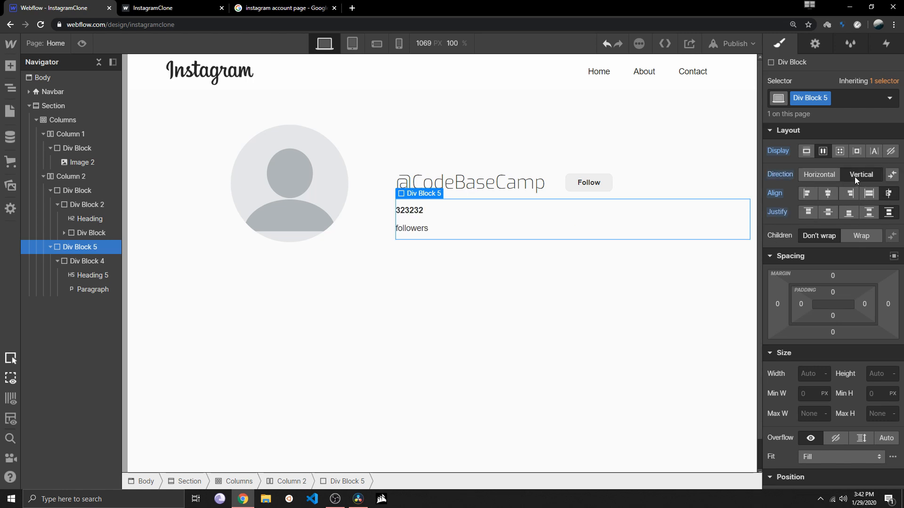
click(812, 174)
click(827, 195)
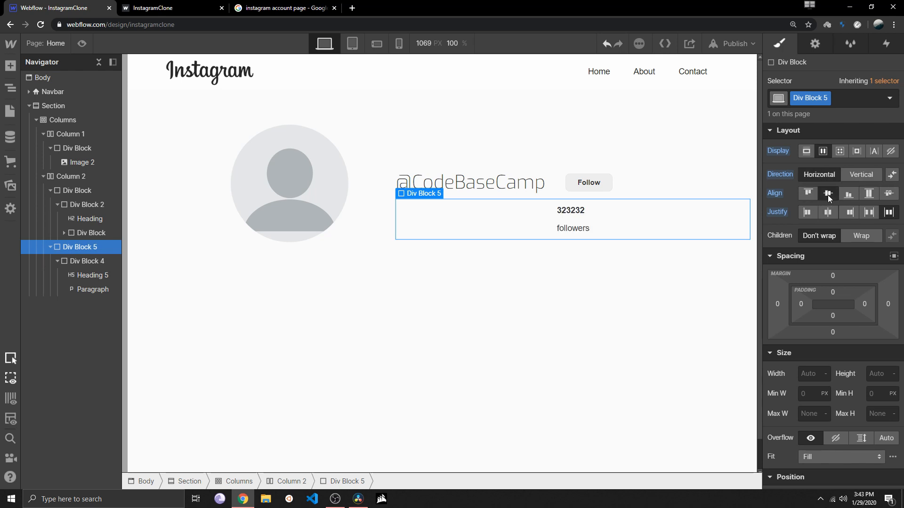
Set the display of the nested Div Block holding the 323232 heading and followers paragraph to flex
click(92, 278)
click(97, 289)
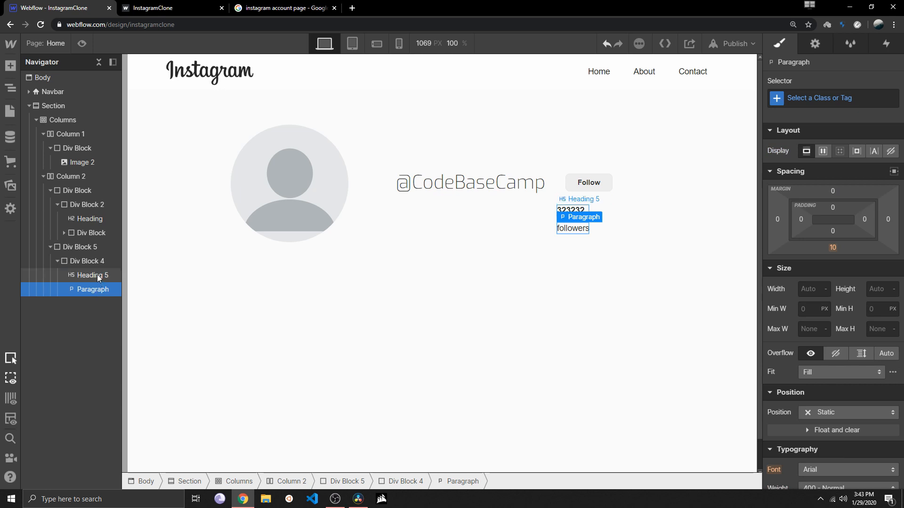
click(97, 275)
click(92, 261)
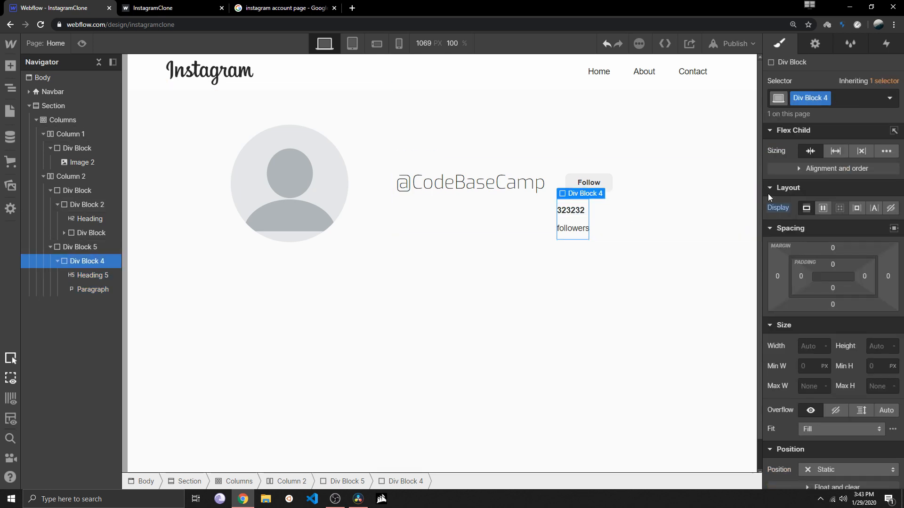
click(819, 208)
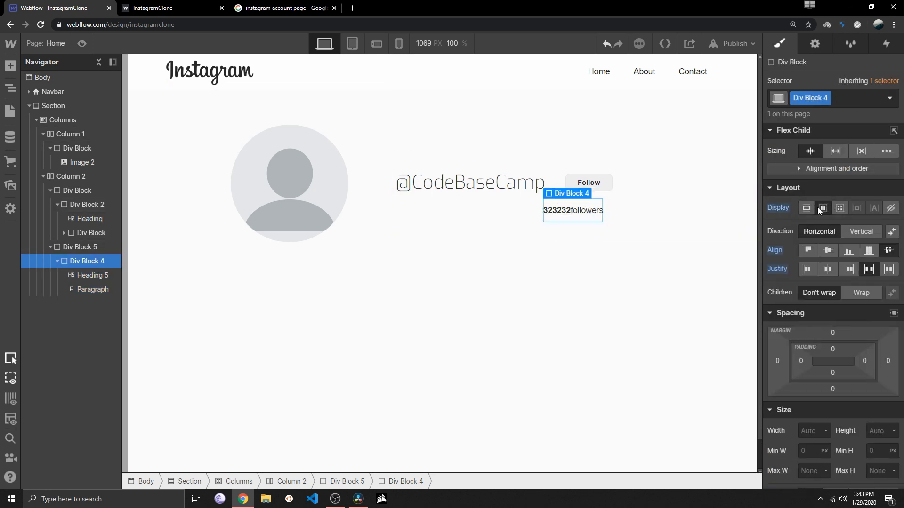
Duplicate the nested Div Block with the 323232 heading and followers paragraph twice
key(a)
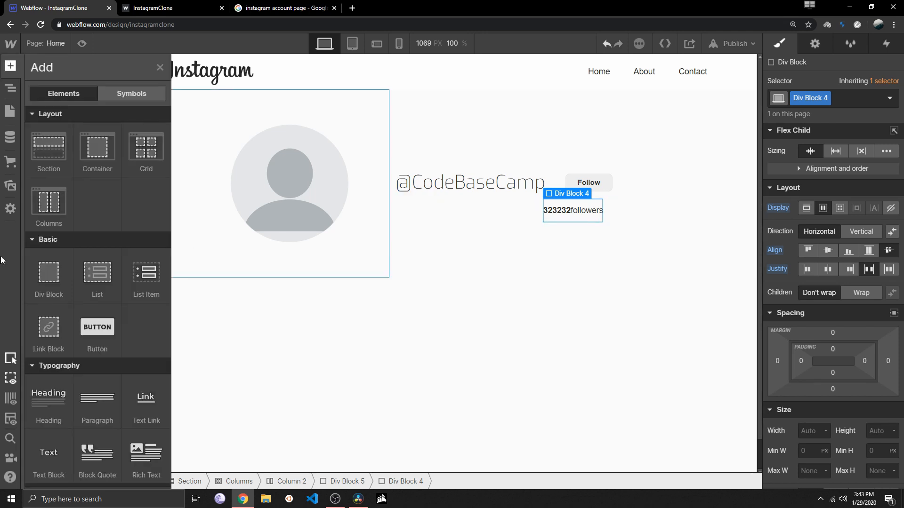
click(11, 90)
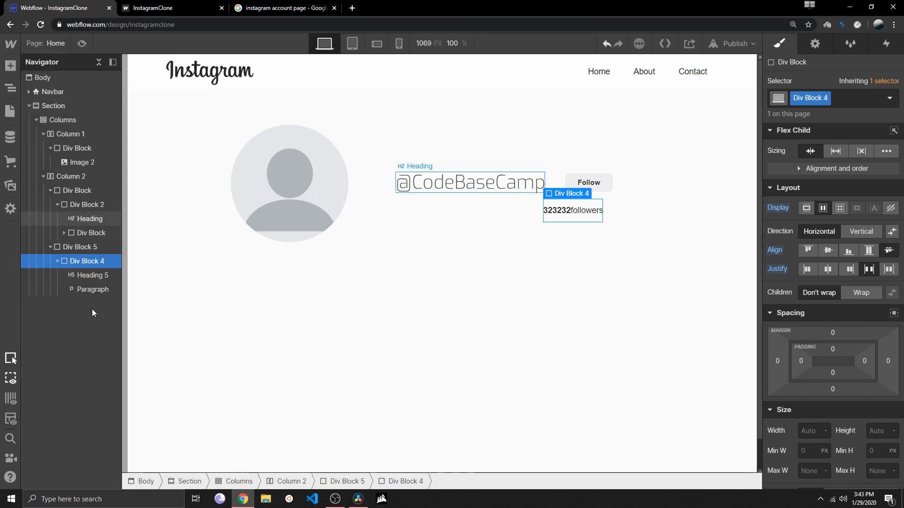
click(90, 247)
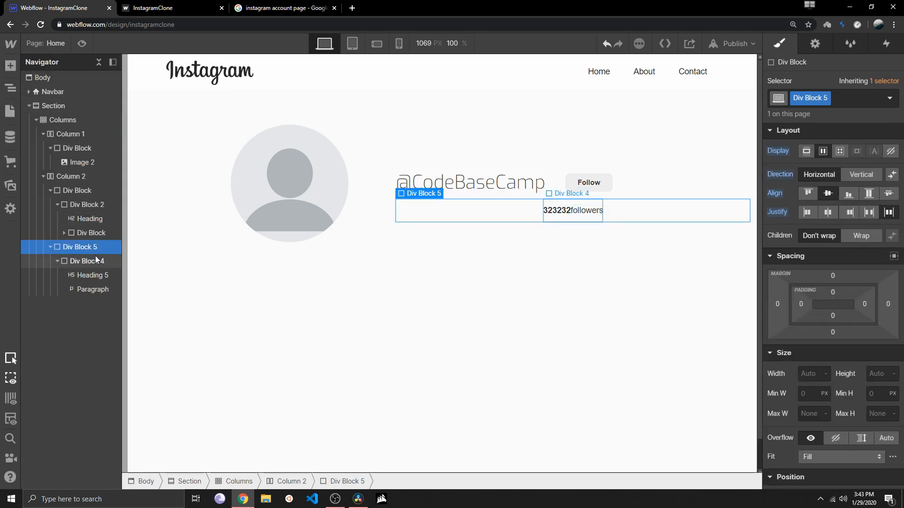
click(107, 262)
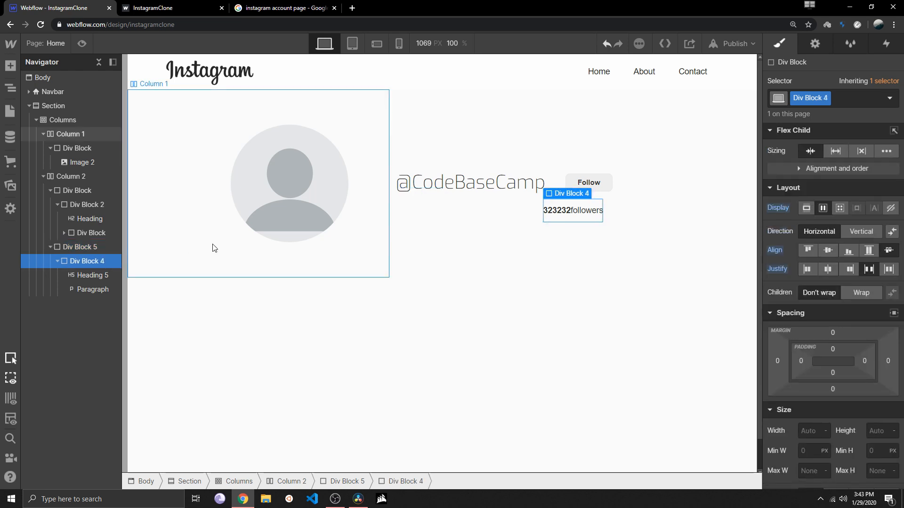
key(ctrl+d)
key(ctrl+d)
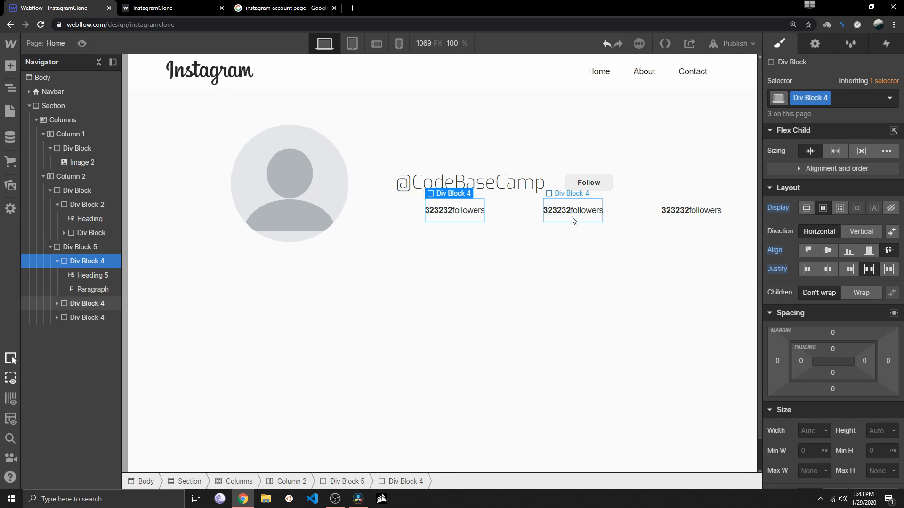
Change the middle block's paragraph to "follows" and the last block's paragraph to "posts"
click(558, 214)
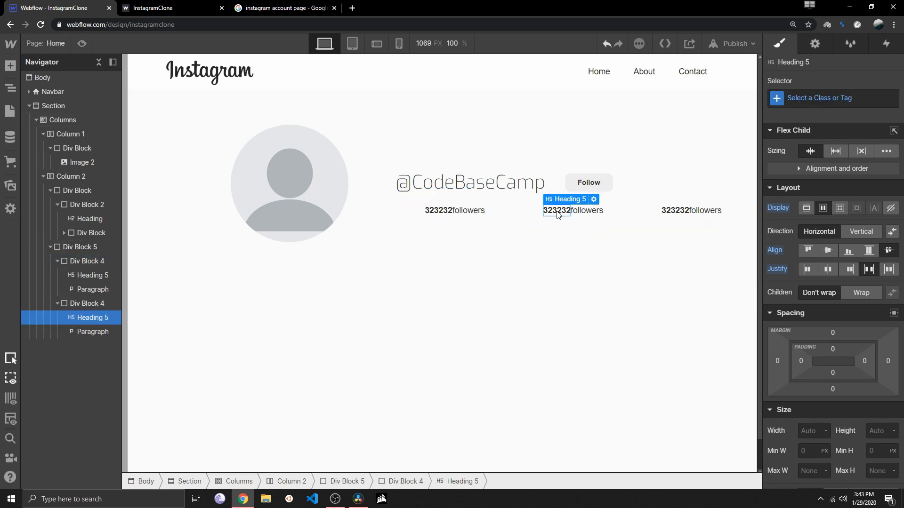
click(594, 211)
double_click(594, 211)
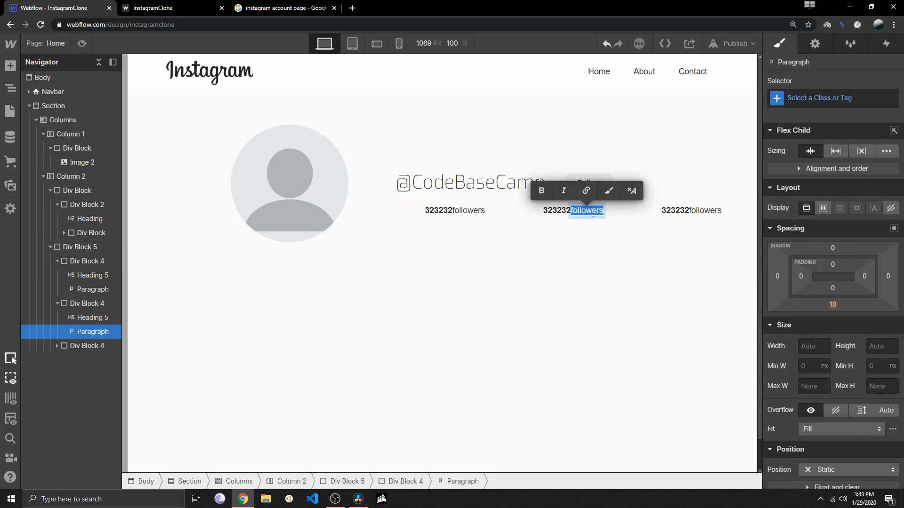
text(follows)
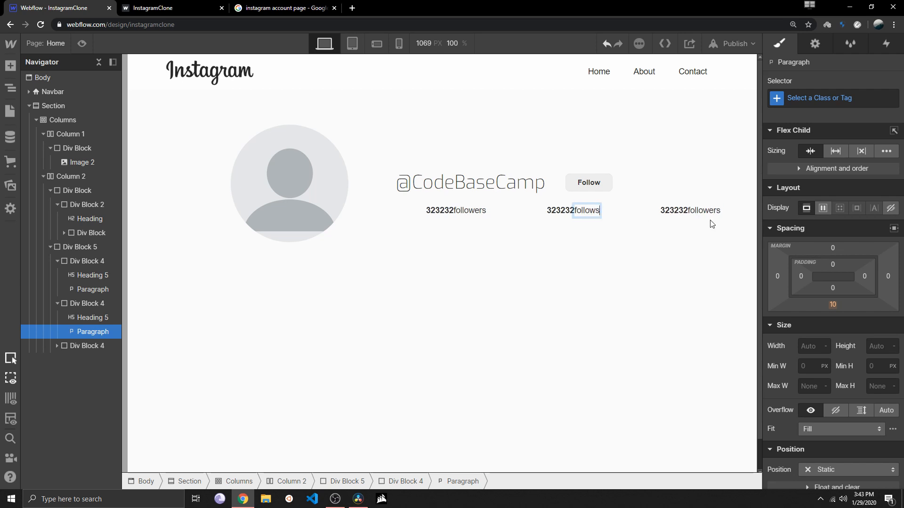
click(706, 210)
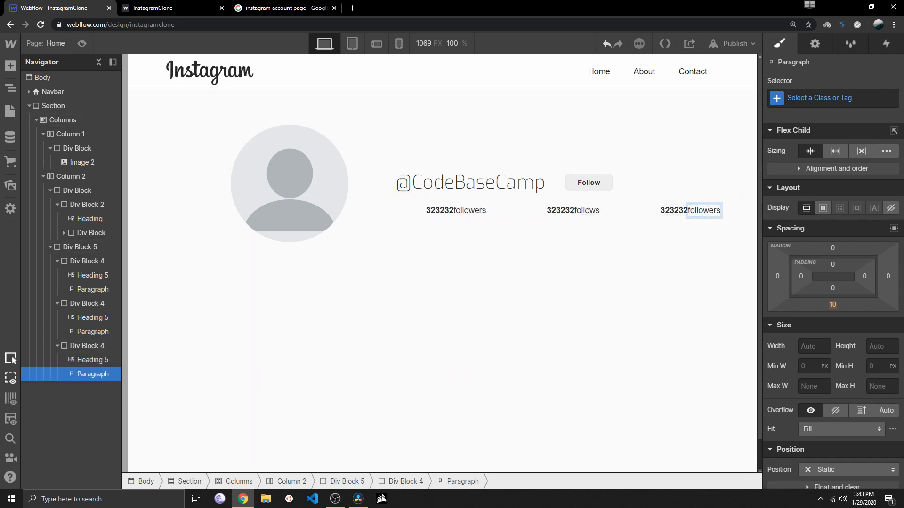
double_click(706, 211)
text(posts)
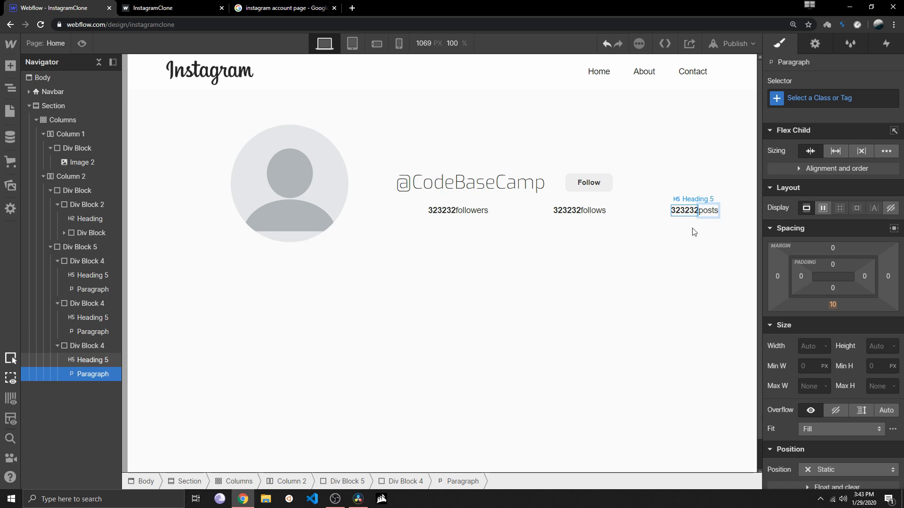
click(637, 254)
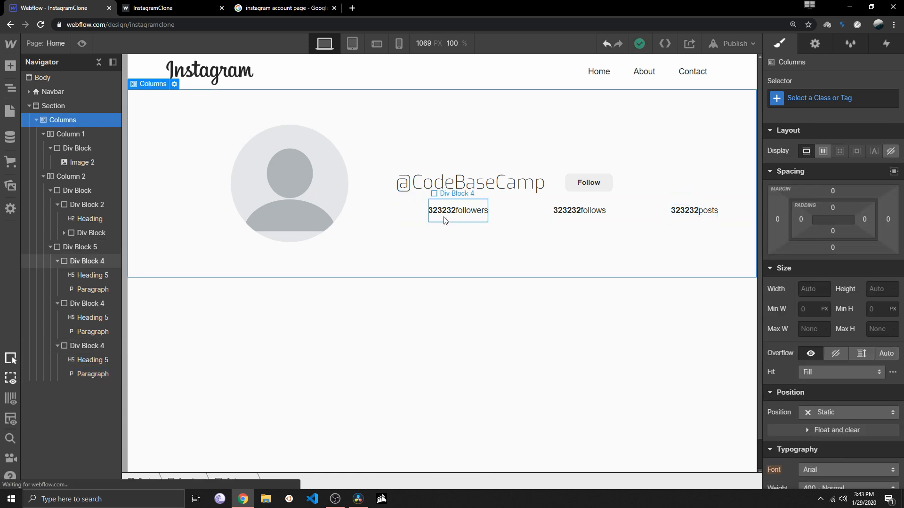
Give the followers paragraph in the first nested Div Block a left margin of 12 px
click(57, 303)
click(57, 317)
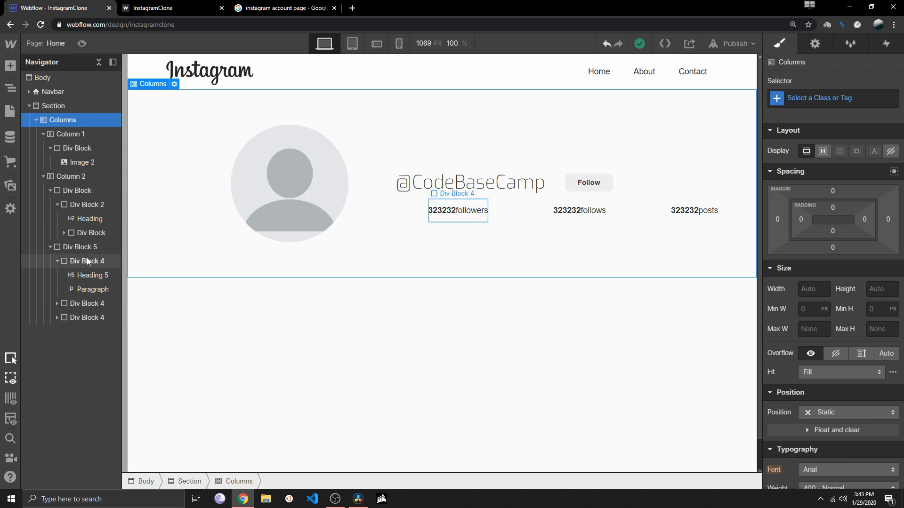
click(86, 259)
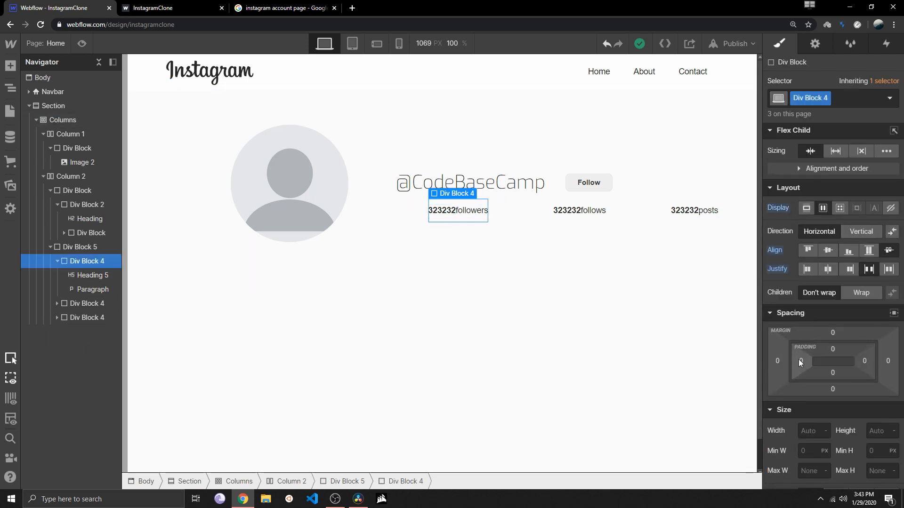
drag(798, 360, 827, 356)
key(ctrl+z)
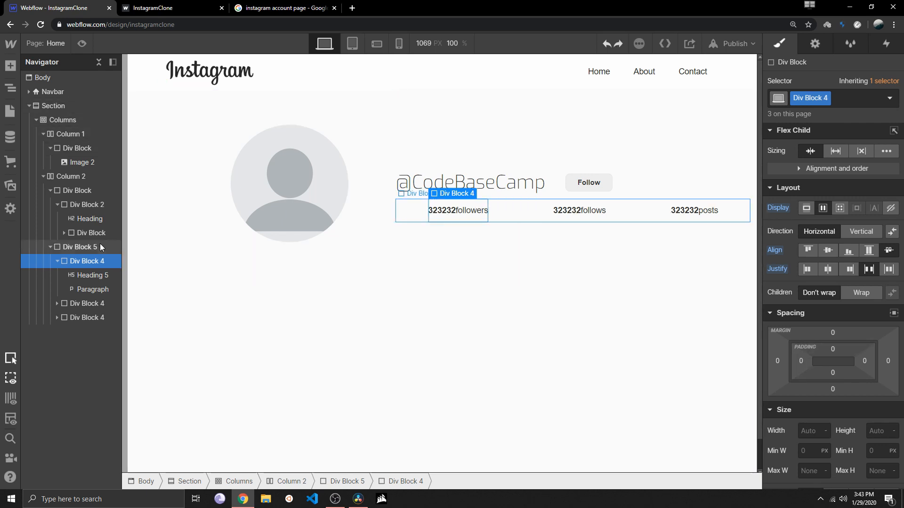
click(93, 289)
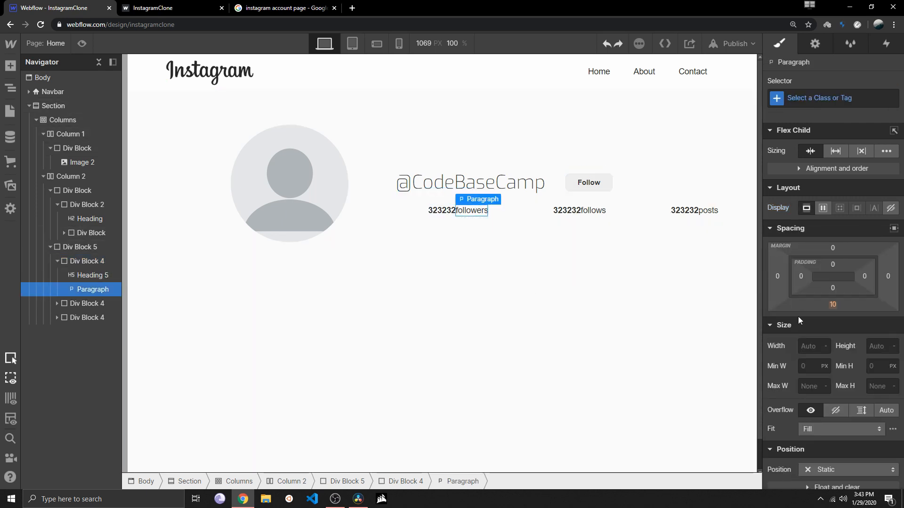
drag(801, 277, 758, 278)
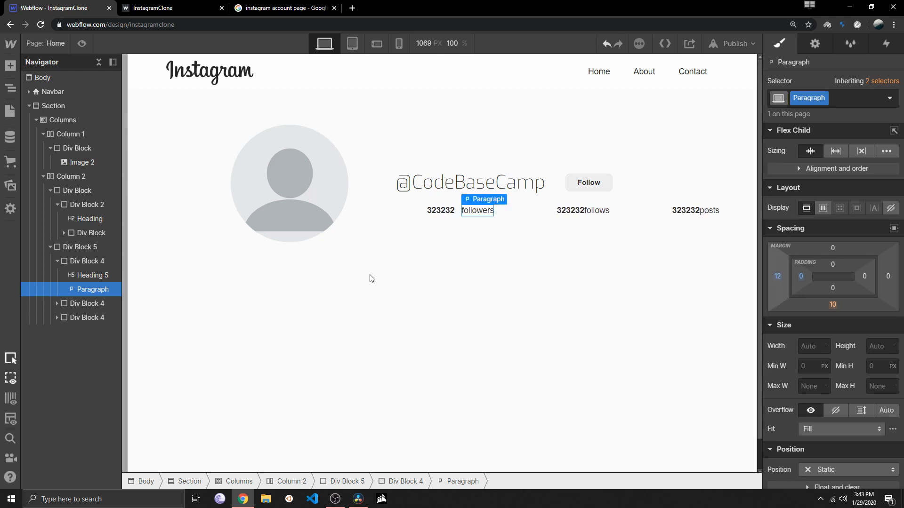
Try the left-margin class on the follows paragraph, and delete the nested follows and posts Div Blocks
click(57, 304)
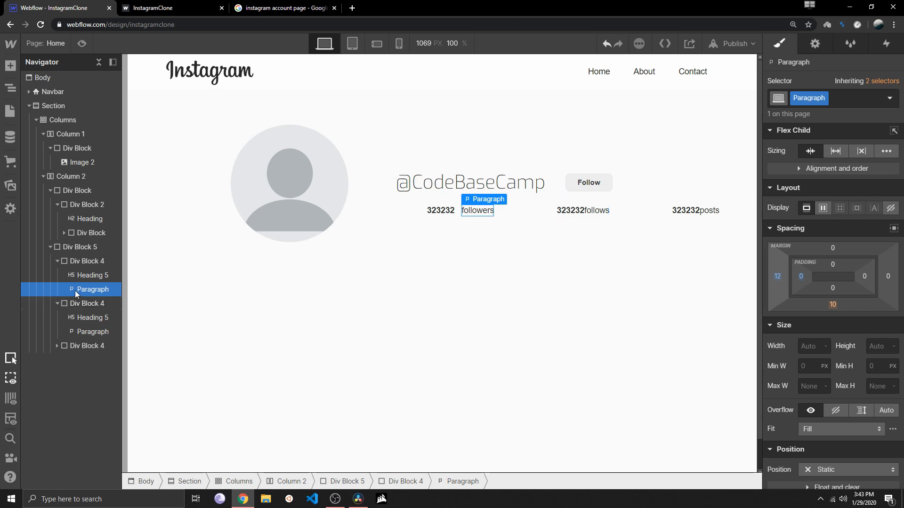
click(596, 213)
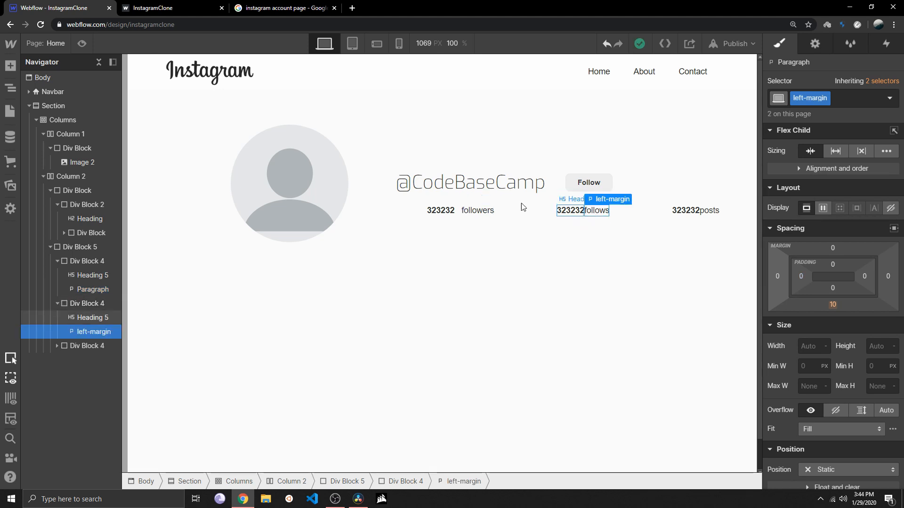
click(81, 307)
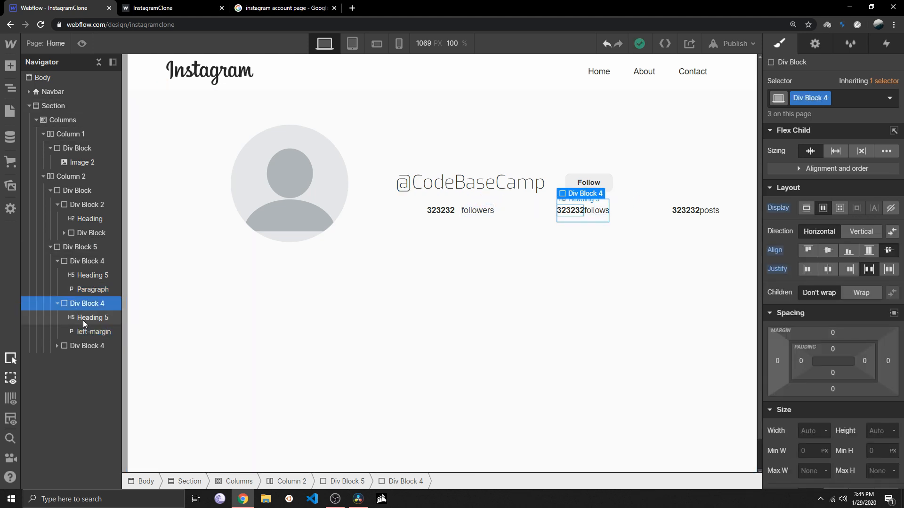
key(Delete)
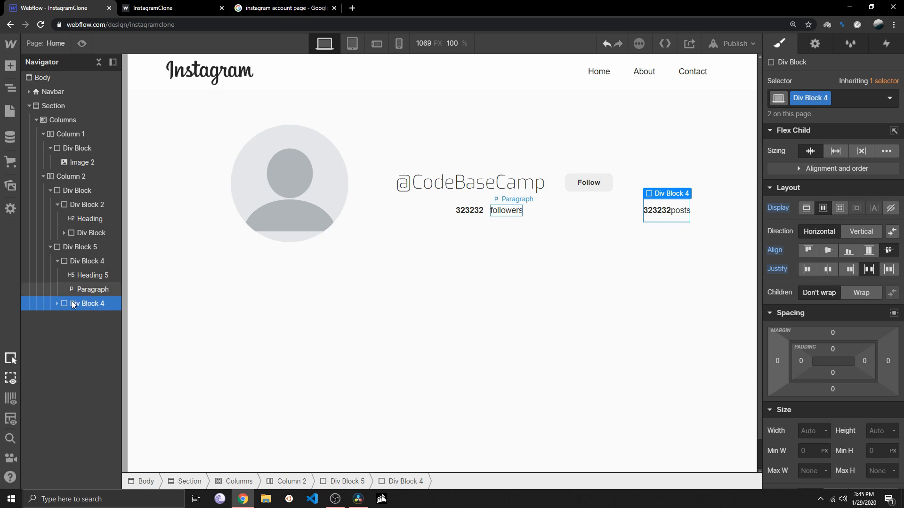
key(Delete)
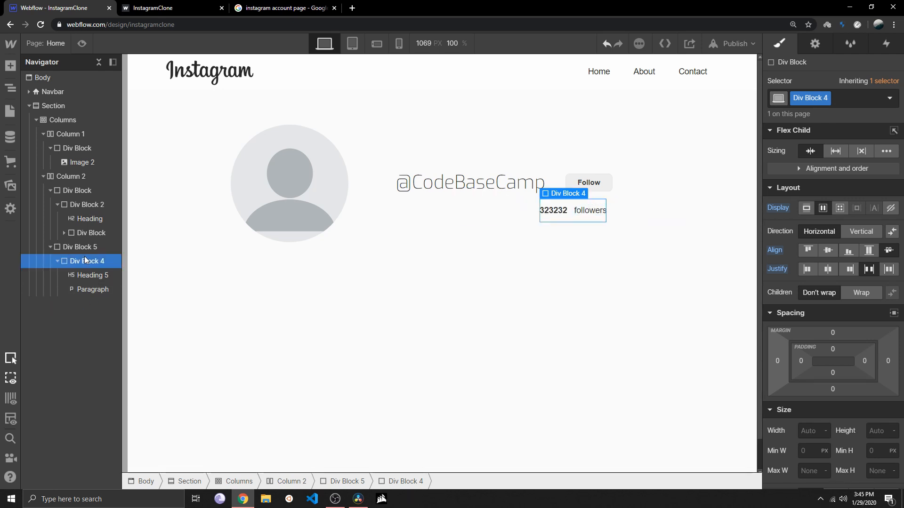
Duplicate the spaced followers Div Block twice and change the copies' paragraphs to "follows" and "posts"
key(ctrl+d)
key(ctrl+d)
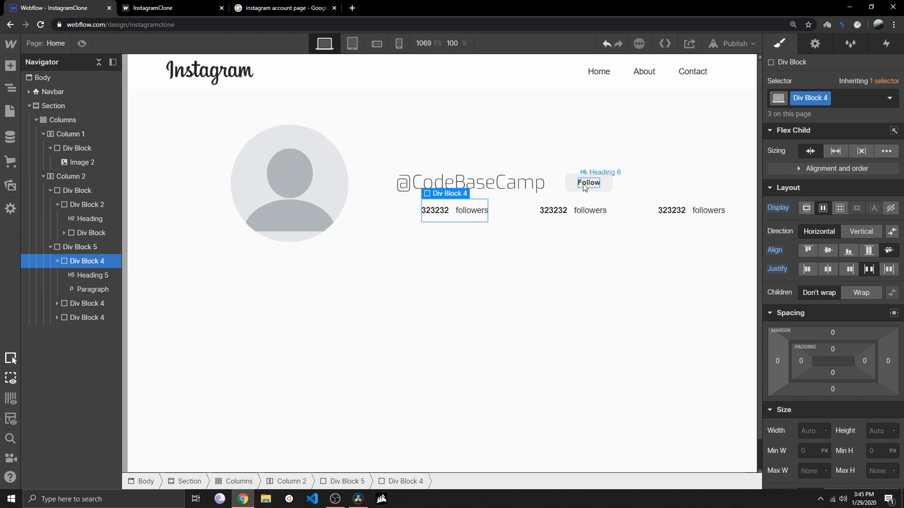
click(597, 211)
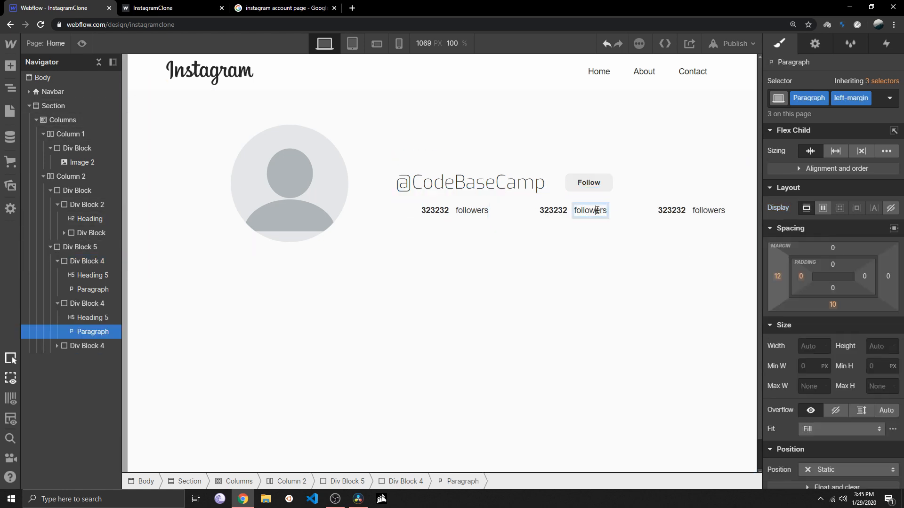
double_click(597, 211)
text(follows)
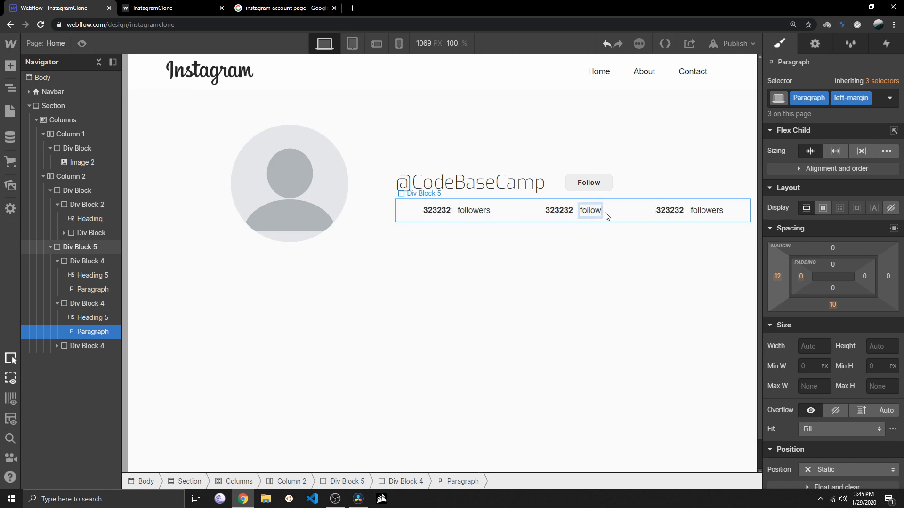
key(Return)
key(BackSpace)
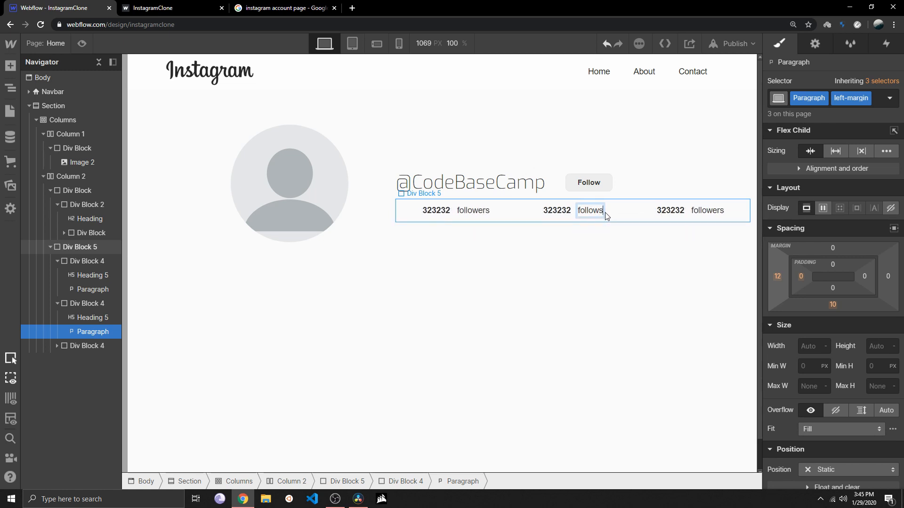
click(698, 210)
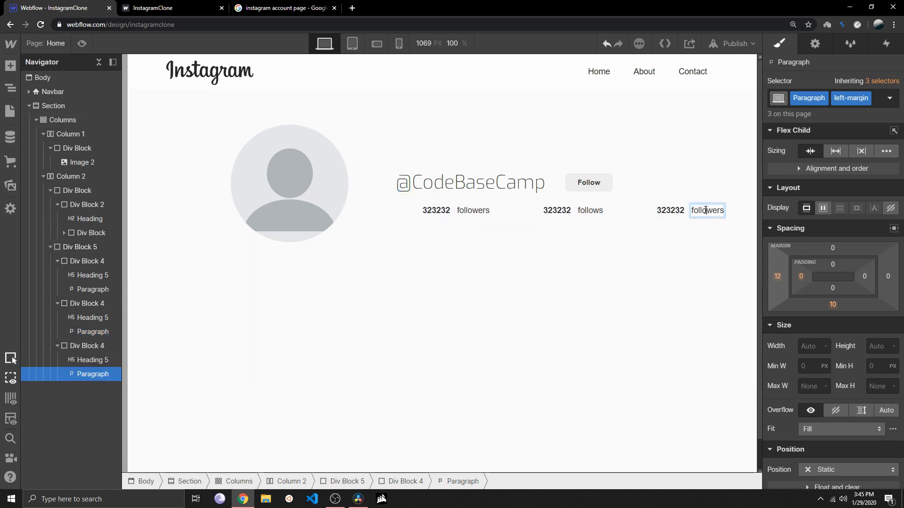
double_click(698, 211)
text(posts)
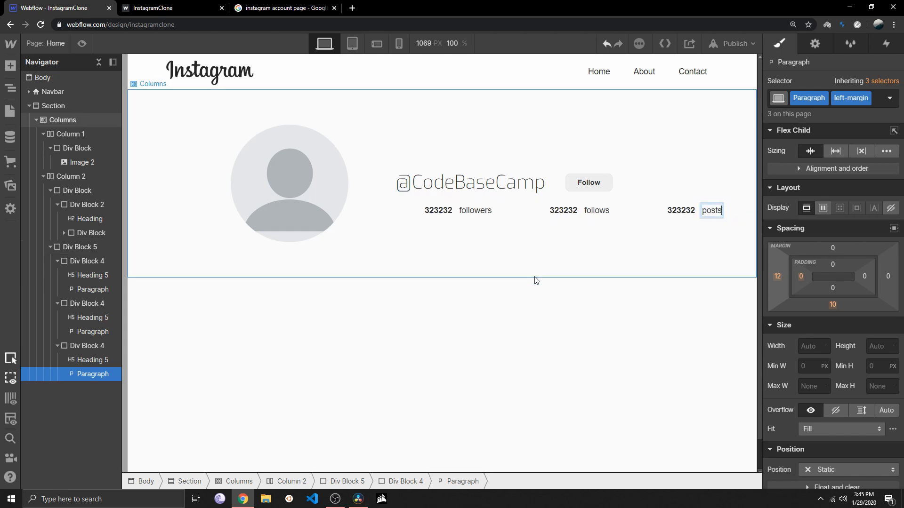
click(318, 267)
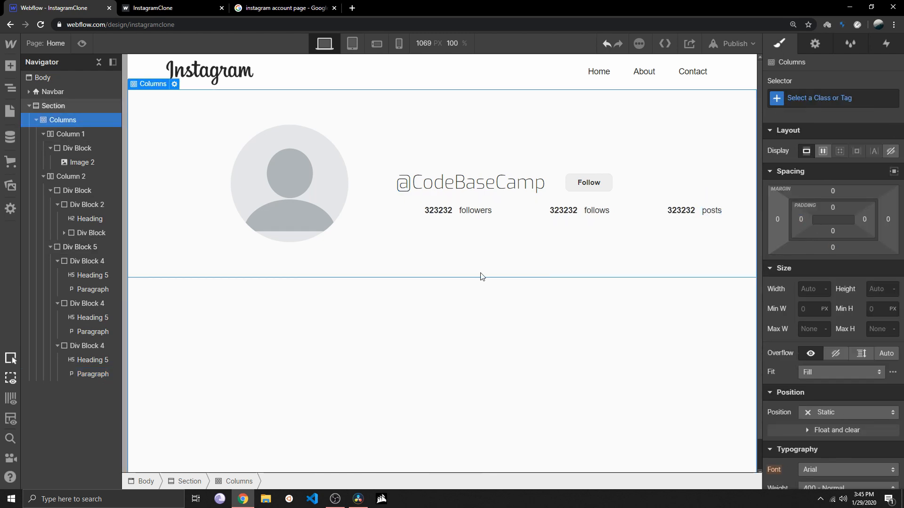
Compare the outer statistics Div Block with the statistics row on the published InstagramClone page
click(408, 217)
key(ctrl+Tab)
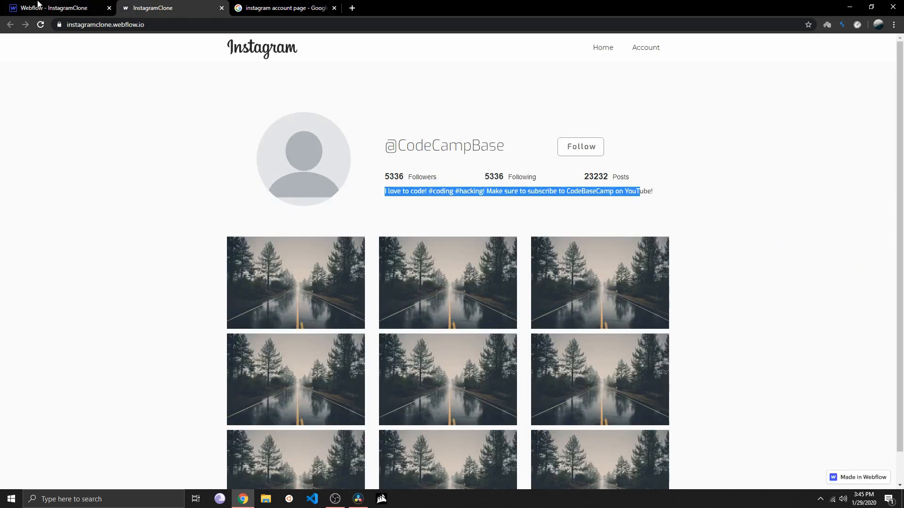
click(38, 4)
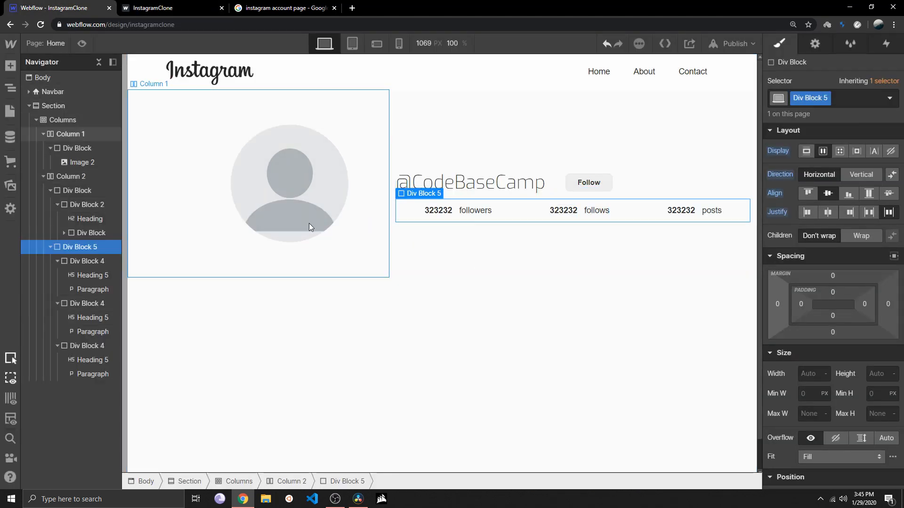
Justify the outer statistics Div Block's children to the start, keeping them center-aligned after trying space-between and baseline
click(868, 213)
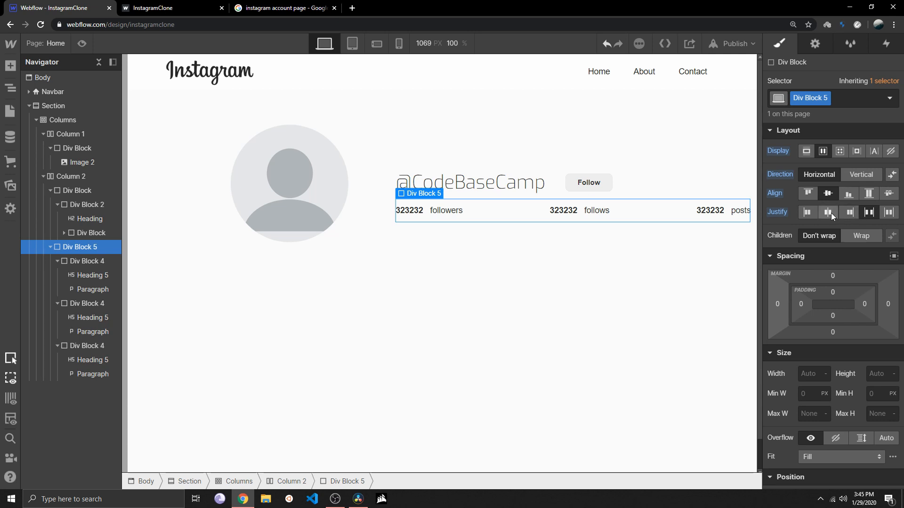
click(815, 211)
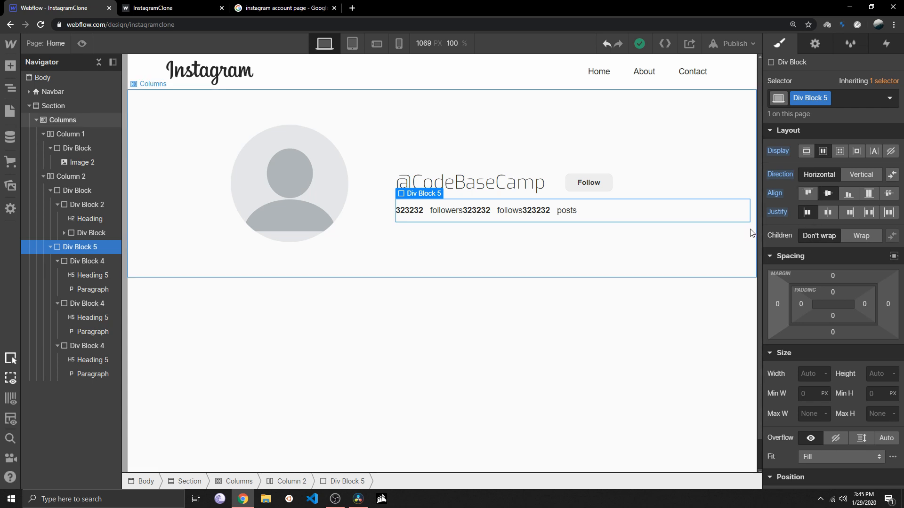
click(888, 194)
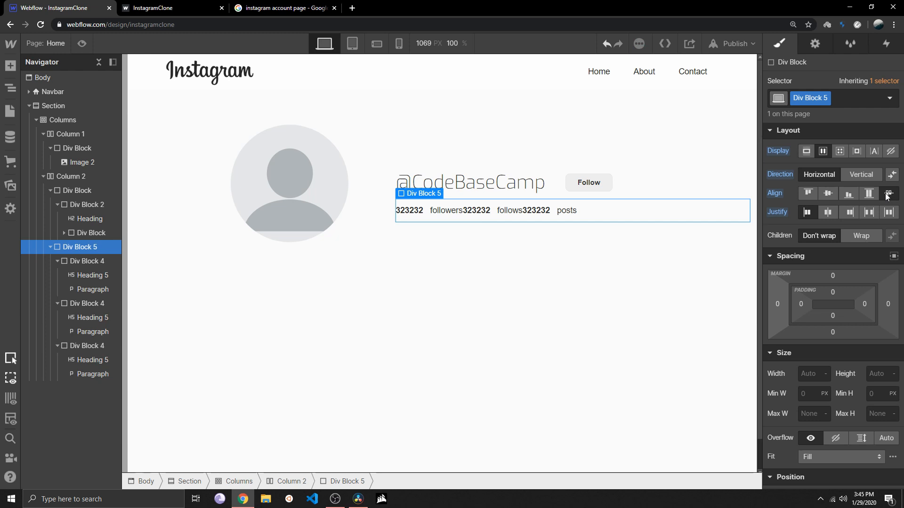
click(828, 193)
Set the left margin of the inner statistics Div Blocks to 15 at the desktop breakpoint
click(76, 303)
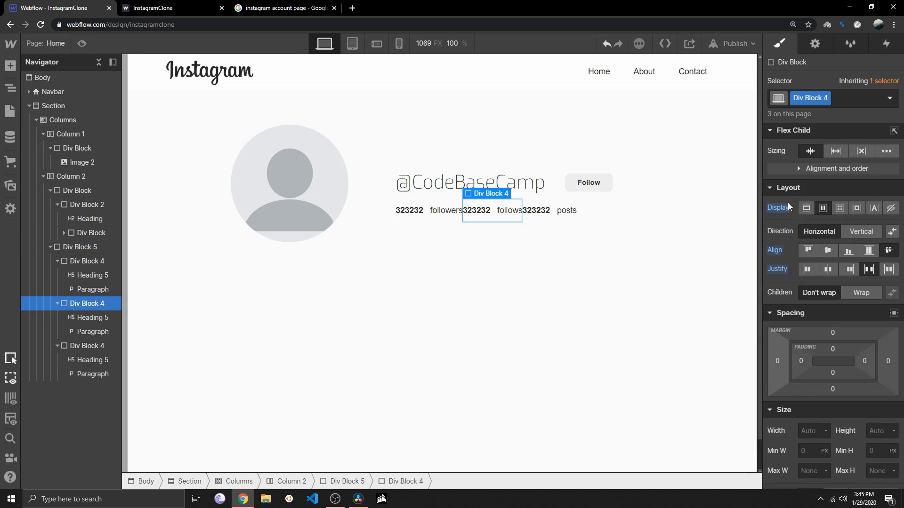
drag(779, 363, 757, 359)
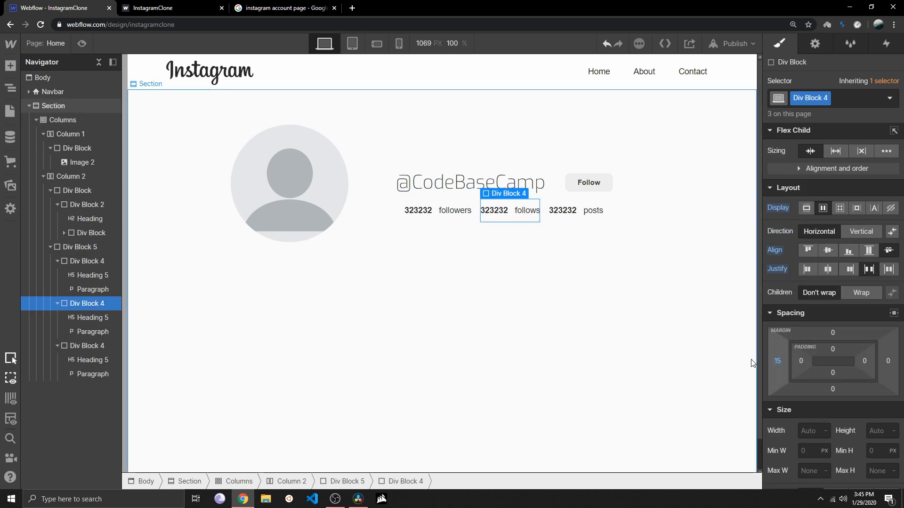
click(513, 299)
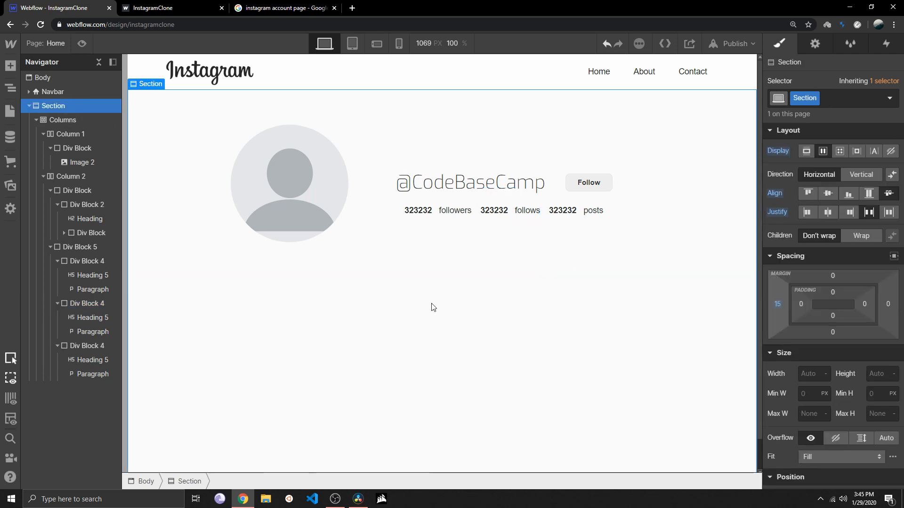
Check the profile layout at the tablet, phone-landscape and phone-portrait breakpoints
click(351, 44)
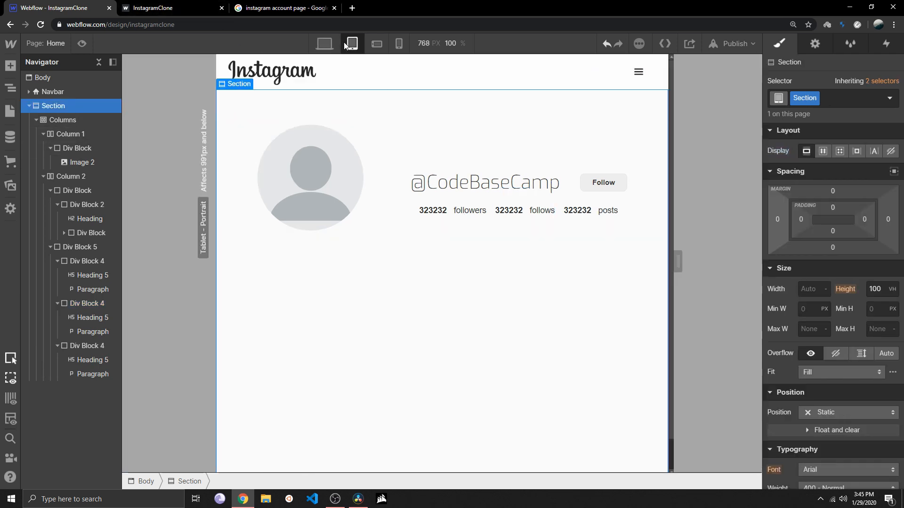
click(378, 43)
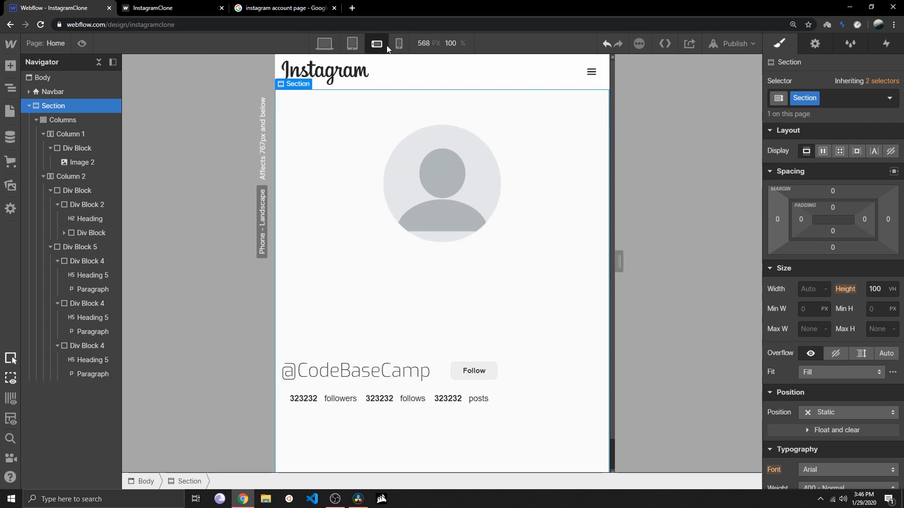
click(399, 44)
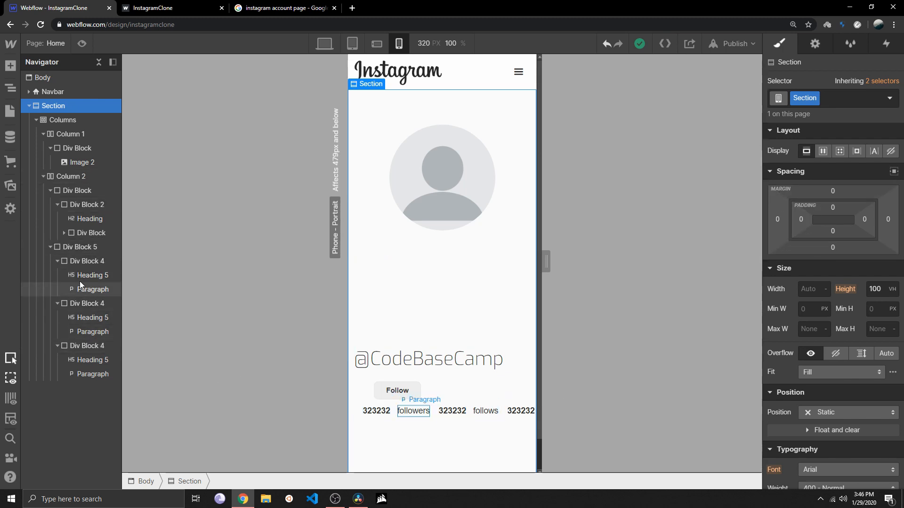
Set the left margin of the inner statistics Div Blocks to 0 at the phone-portrait breakpoint
click(81, 260)
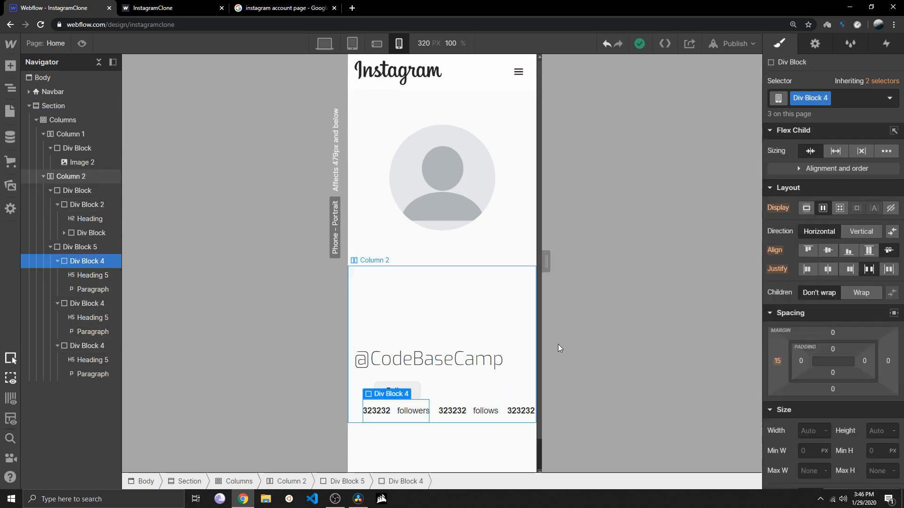
click(779, 361)
text(0)
key(Return)
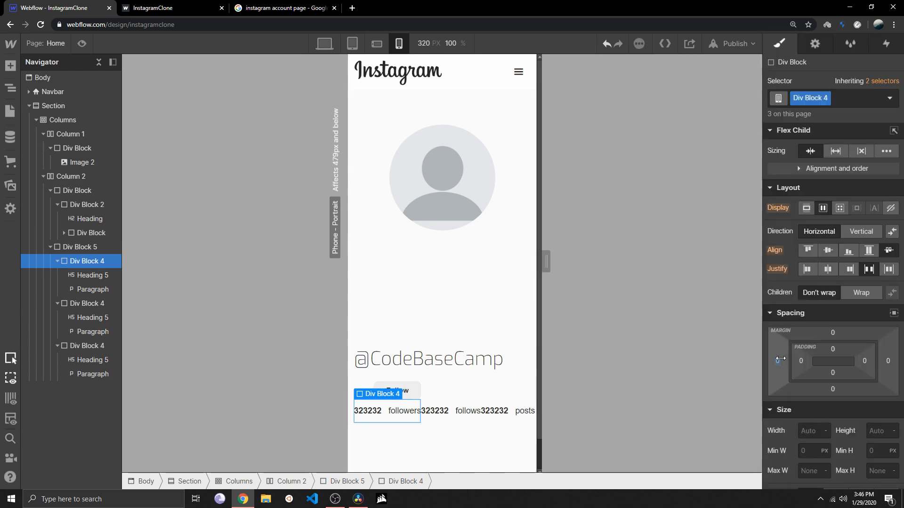
scroll(492, 452, down, 1)
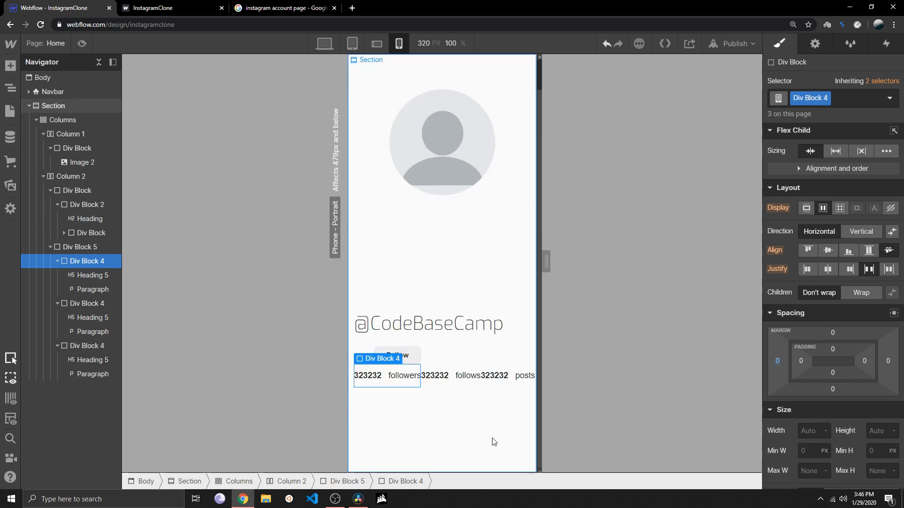
scroll(490, 442, up, 1)
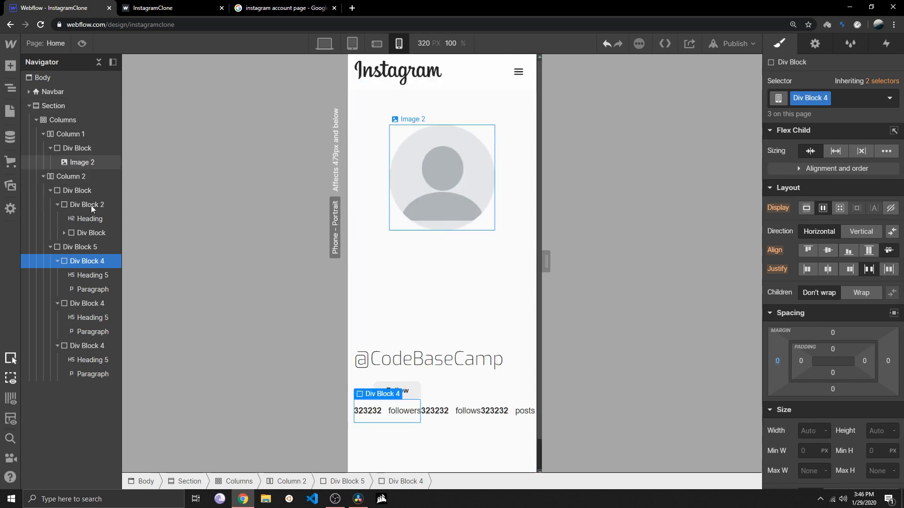
Make the outer statistics Div Block wrap its children on phone portrait, and set the inner Div Blocks' left margin to 7
click(84, 247)
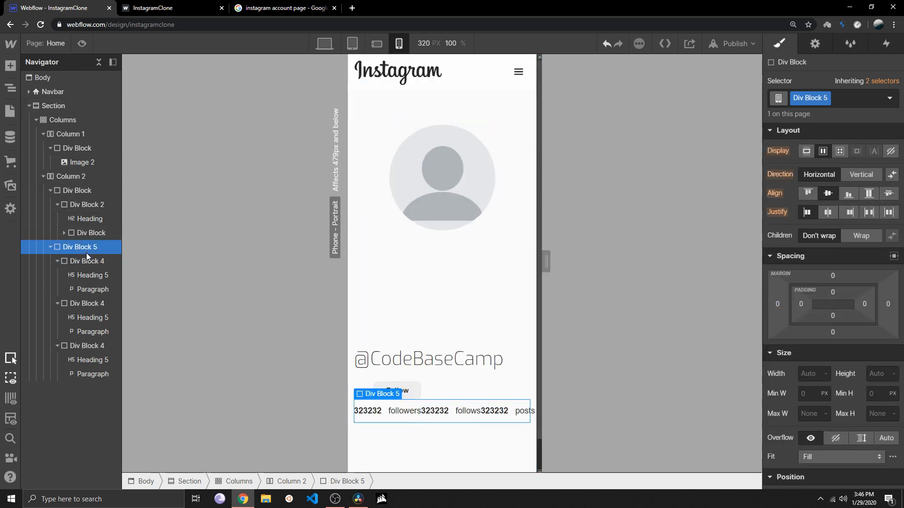
click(863, 236)
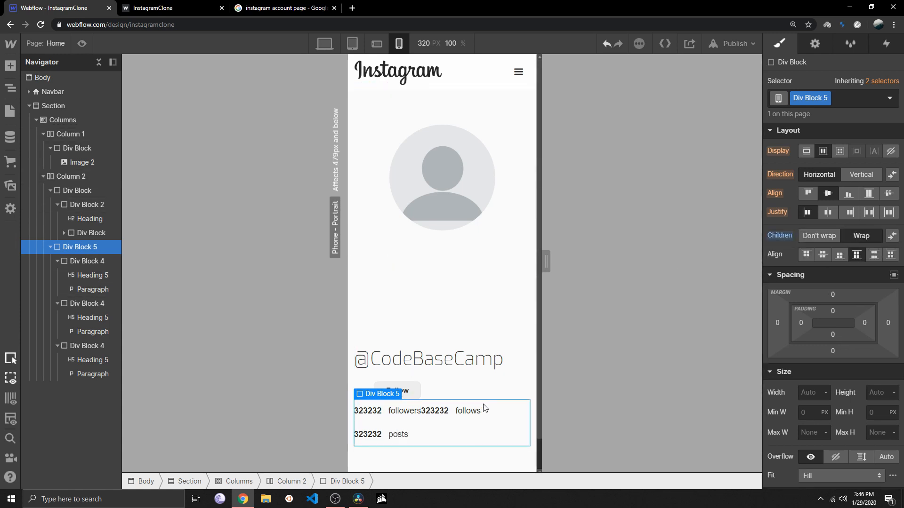
scroll(484, 408, down, 1)
scroll(484, 409, up, 1)
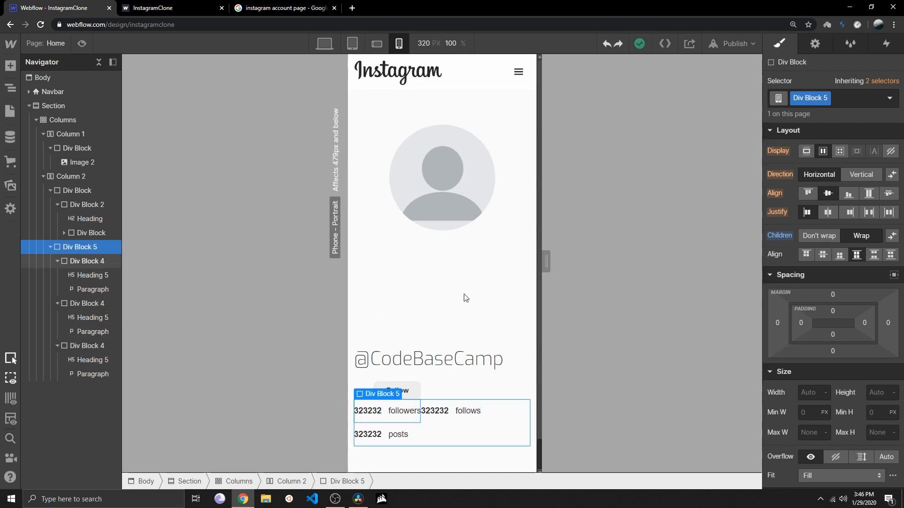
click(88, 262)
drag(769, 361, 761, 360)
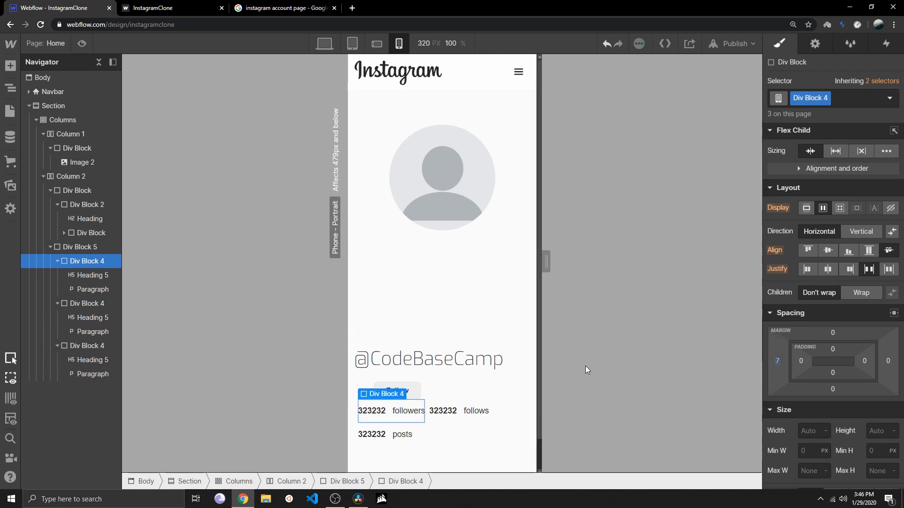
Review the statistics row at the phone-landscape and tablet breakpoints, and return to the desktop view
click(376, 44)
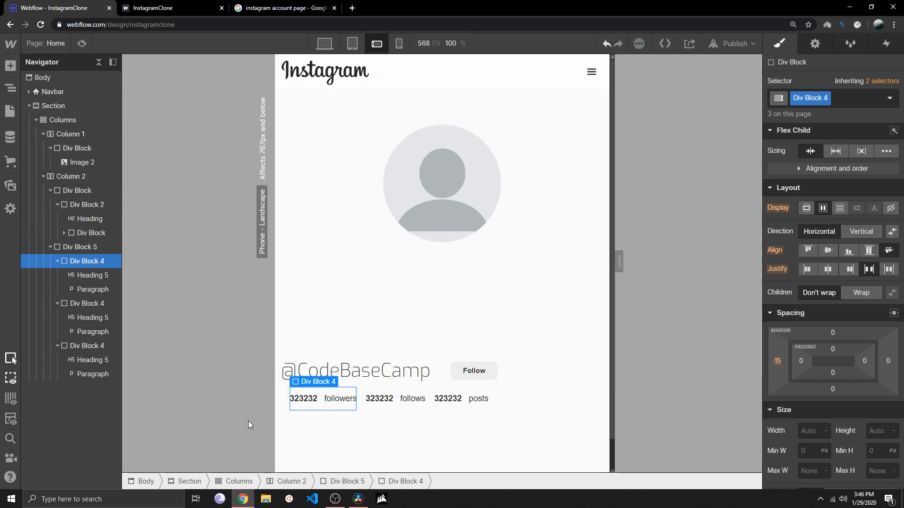
click(353, 43)
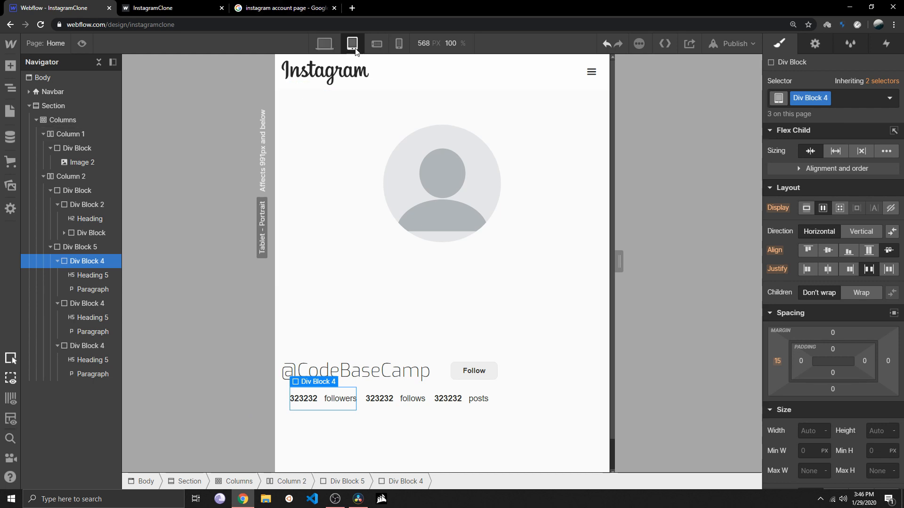
click(382, 286)
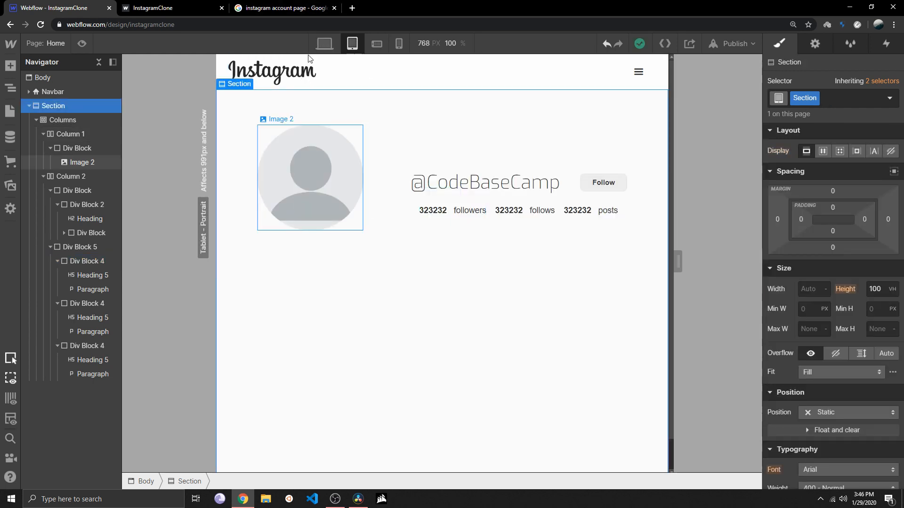
click(331, 44)
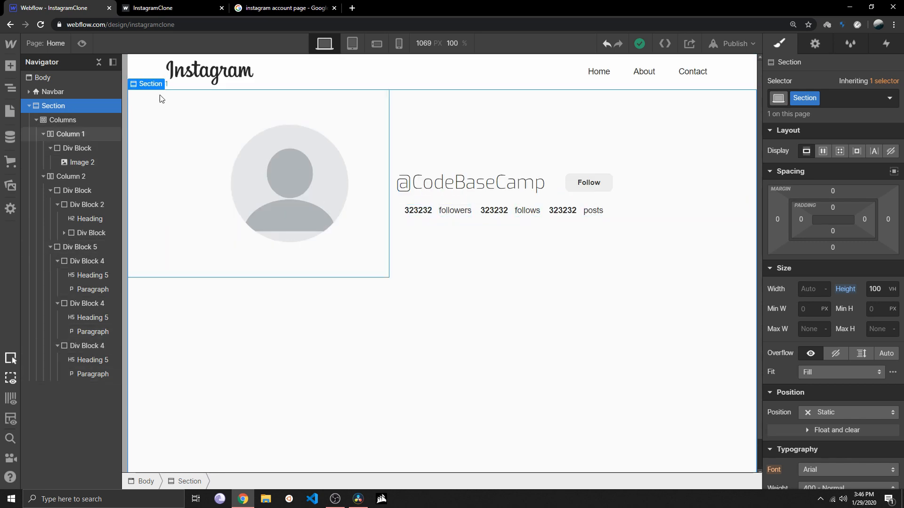
Collapse the nested blocks in the navigator and nest the outer statistics Div Block inside the info-div Div Block, below Div Block 2
click(57, 303)
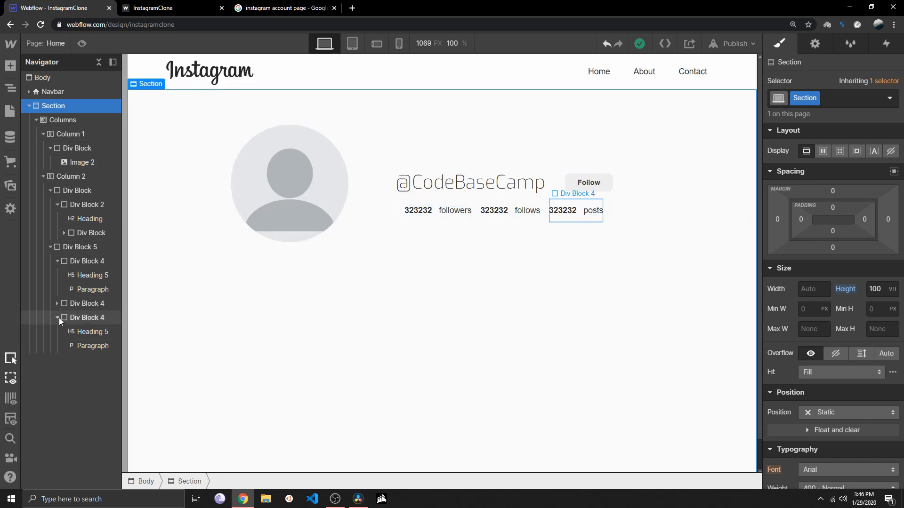
click(57, 317)
click(57, 261)
click(86, 248)
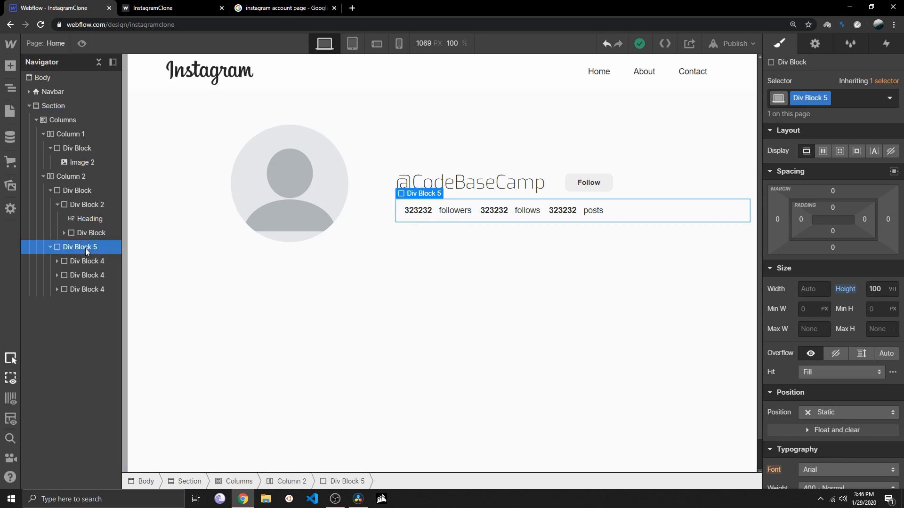
click(57, 205)
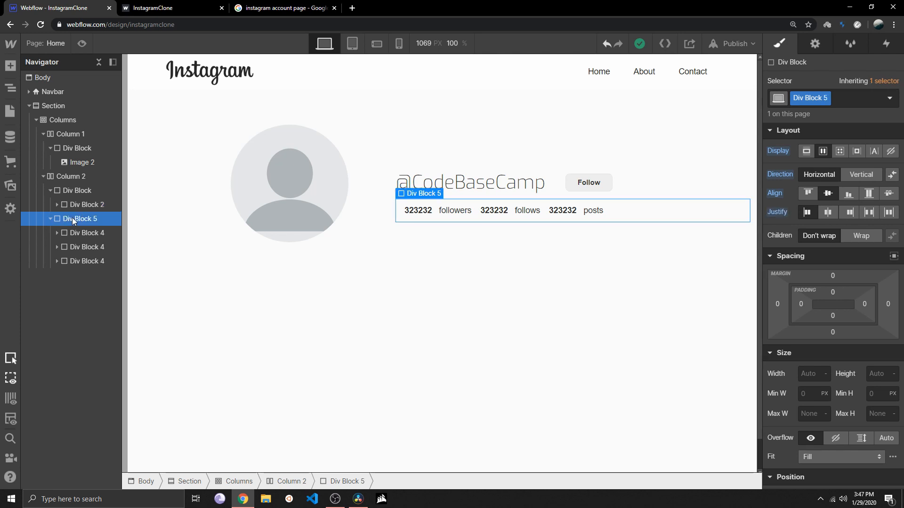
click(72, 189)
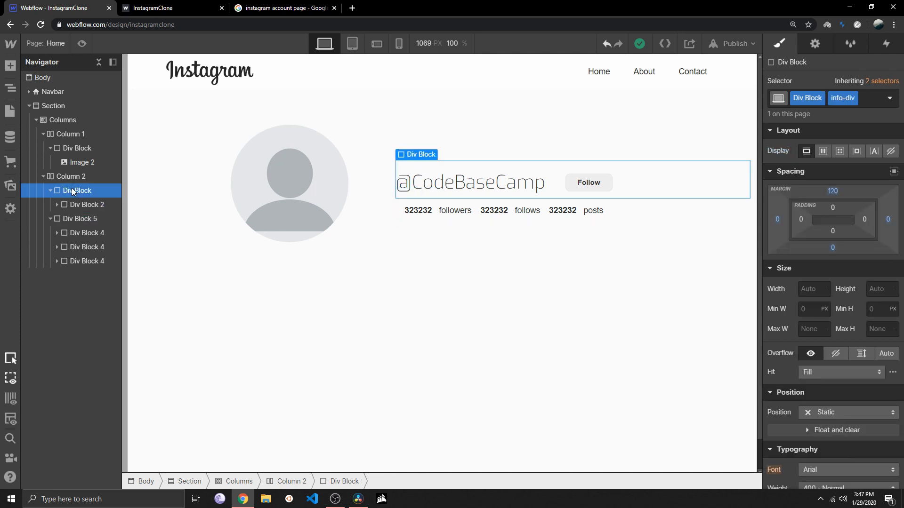
click(63, 218)
click(50, 219)
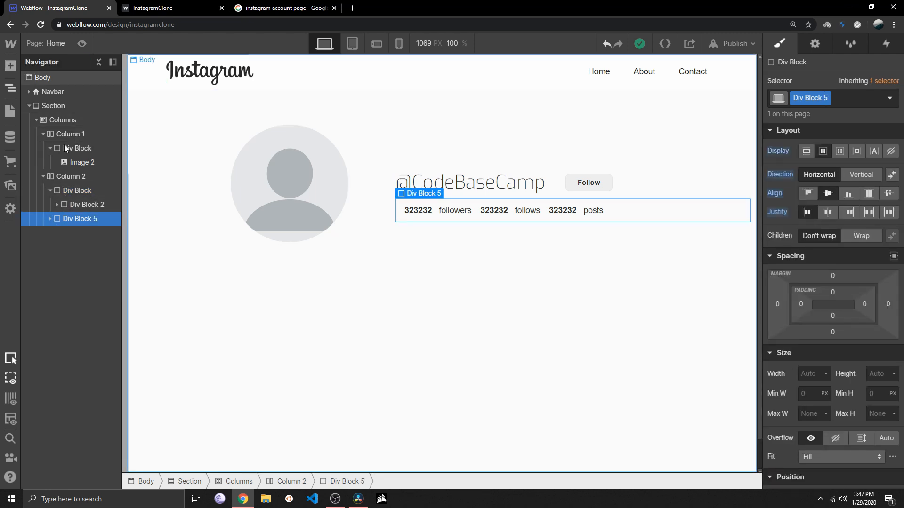
click(73, 191)
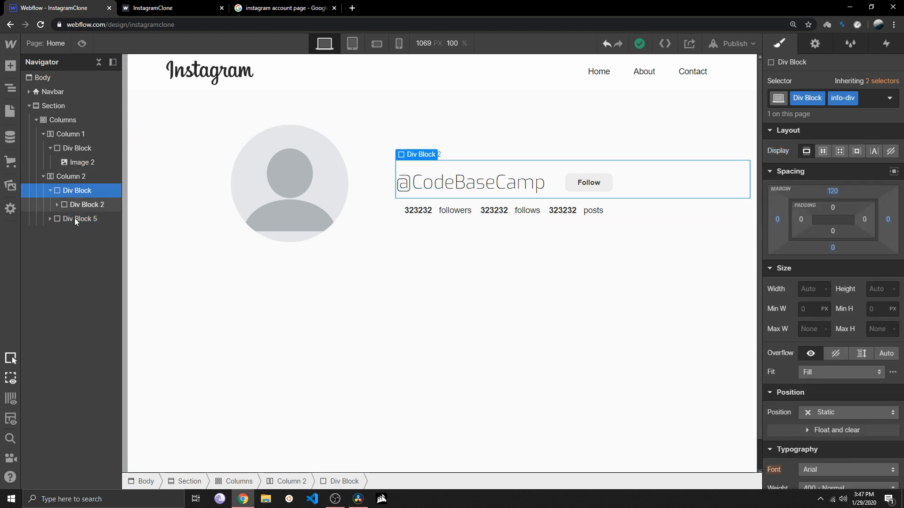
mouse_move(74, 218)
mouse_down()
mouse_move(78, 186)
mouse_move(82, 227)
mouse_up()
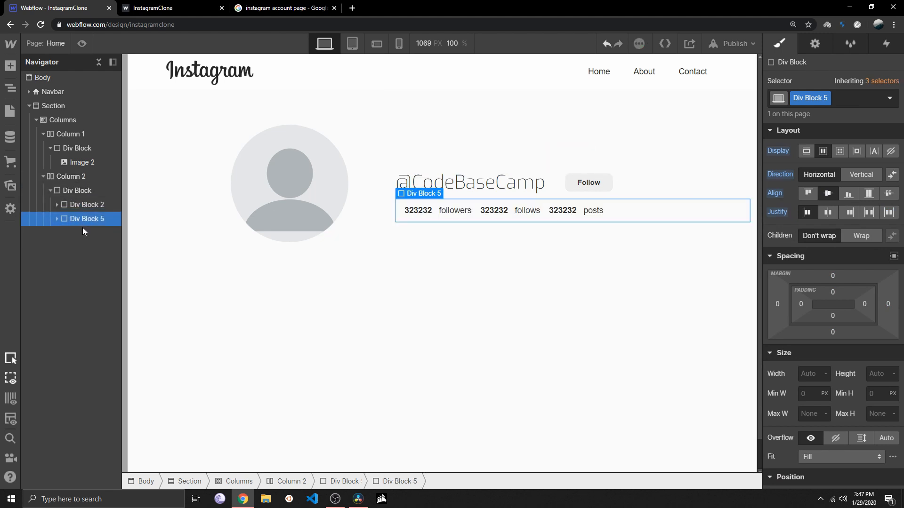
Check the regrouped profile information at the tablet and both phone breakpoints, ending on the desktop view
click(276, 228)
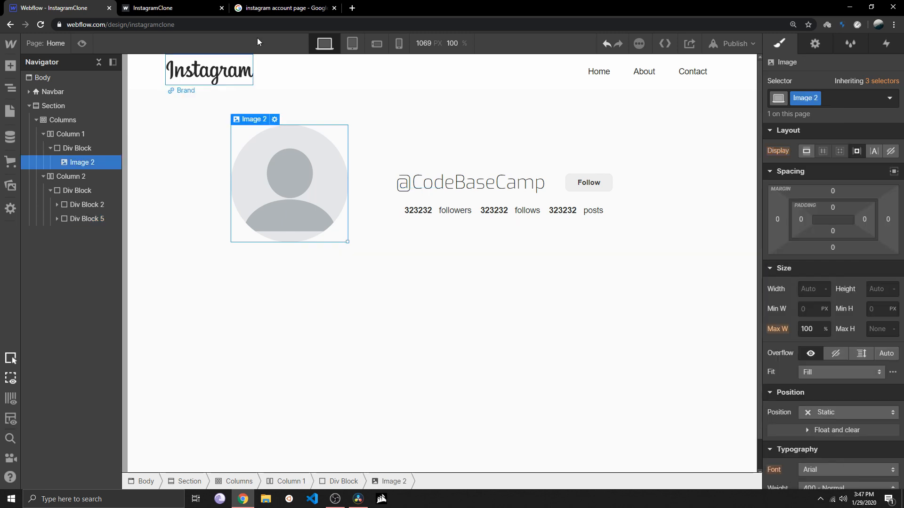
click(352, 44)
click(377, 43)
click(398, 44)
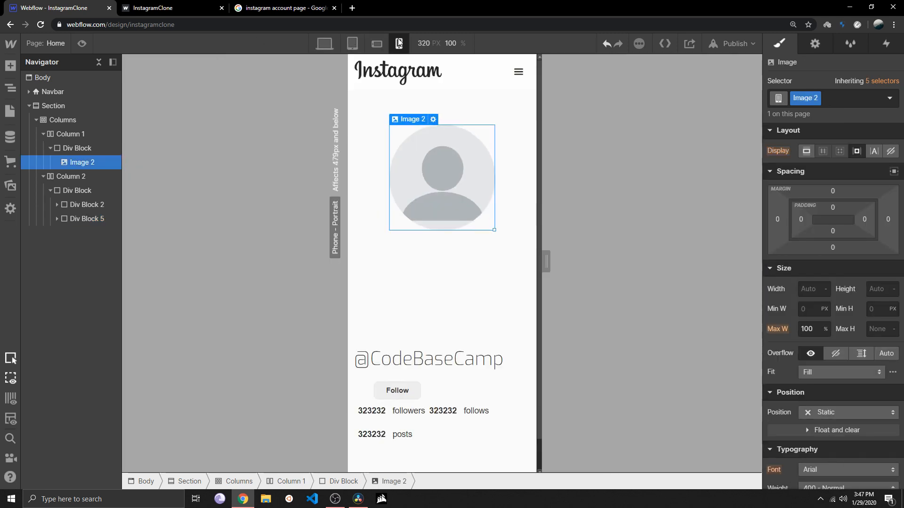
click(325, 43)
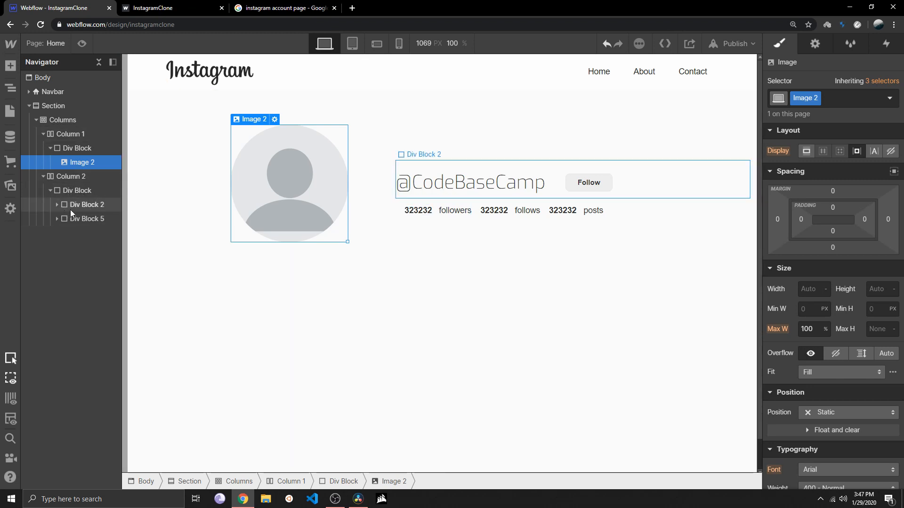
Add a new Div Block below the statistics row, inside the info-div Div Block
click(90, 219)
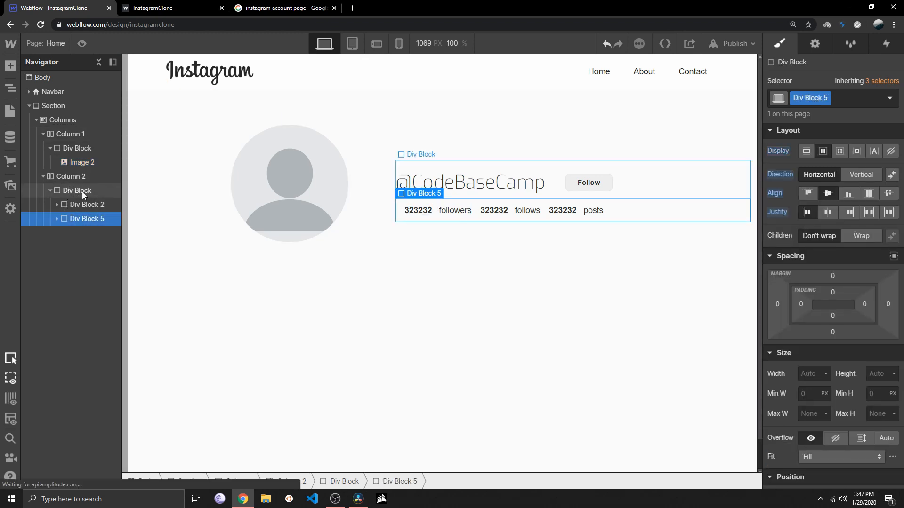
click(75, 191)
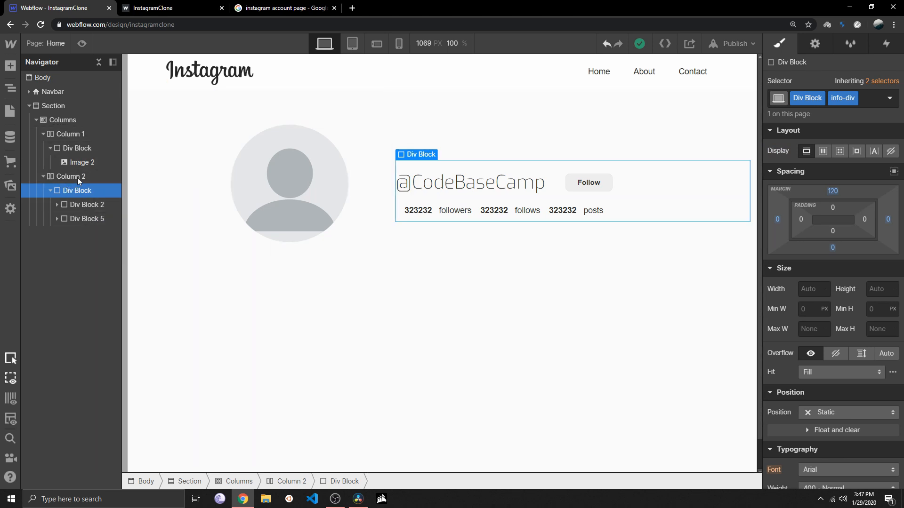
click(11, 65)
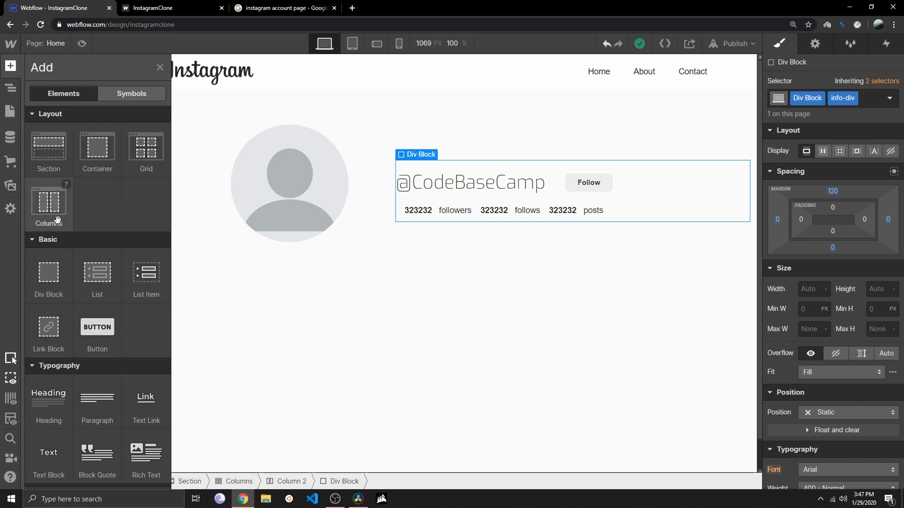
drag(56, 270, 451, 222)
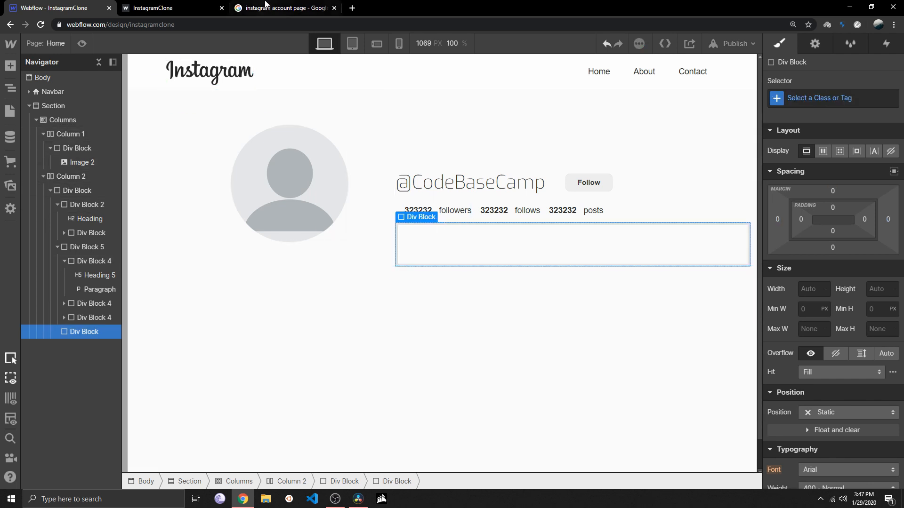
Add a Paragraph element inside the empty Div Block below the statistics row
click(185, 3)
click(81, 4)
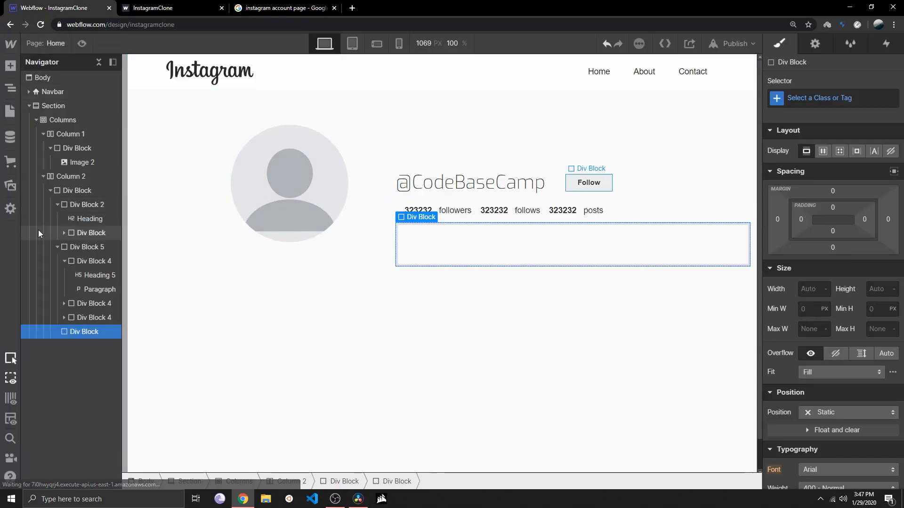
click(11, 66)
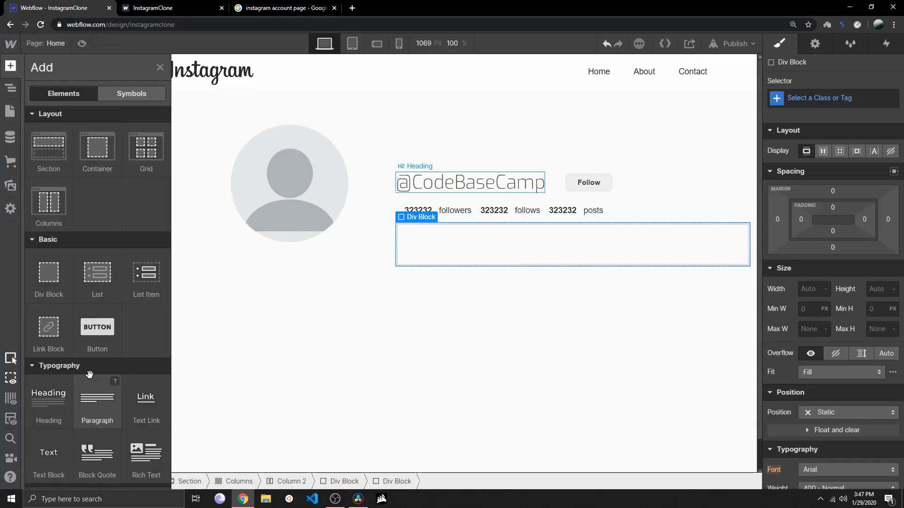
drag(97, 400, 496, 254)
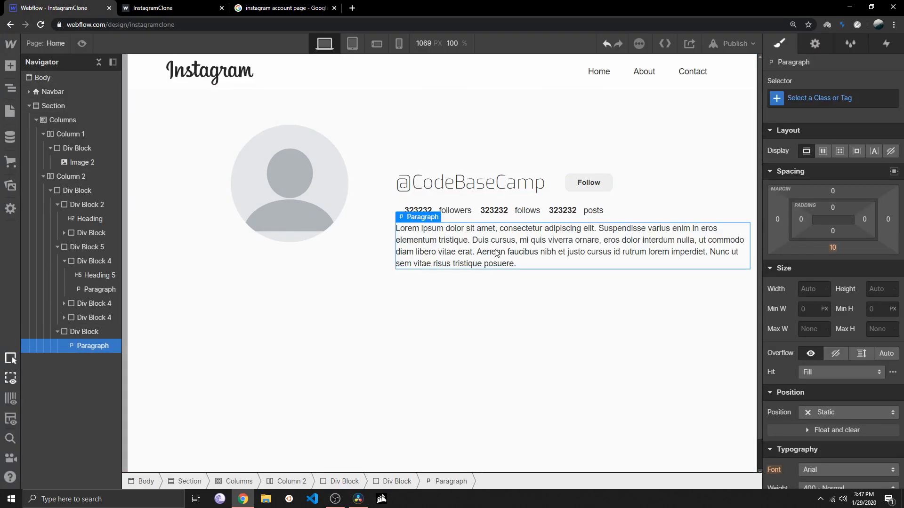
Replace the bio paragraph's placeholder text with "Love to code! Subscribe to CodeCampBase on YouTube! #coding #rails #backend #hacking"
double_click(517, 262)
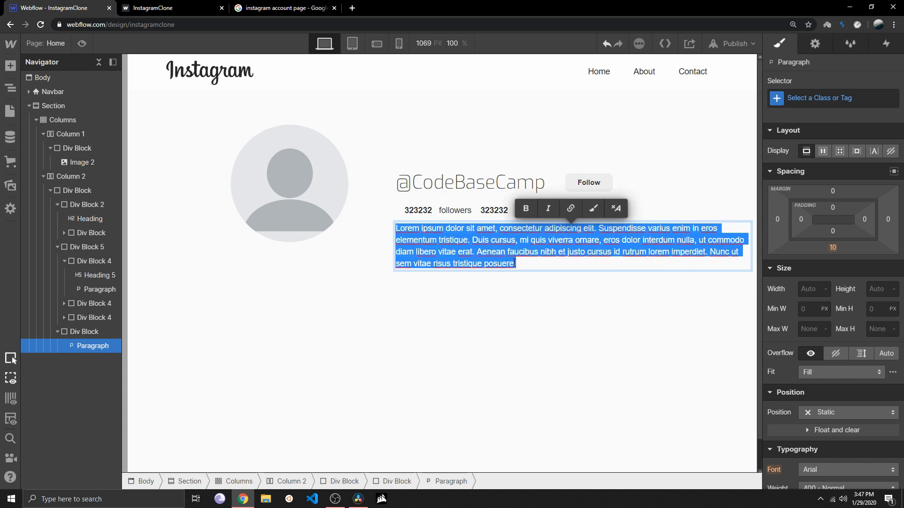
text(Love to co)
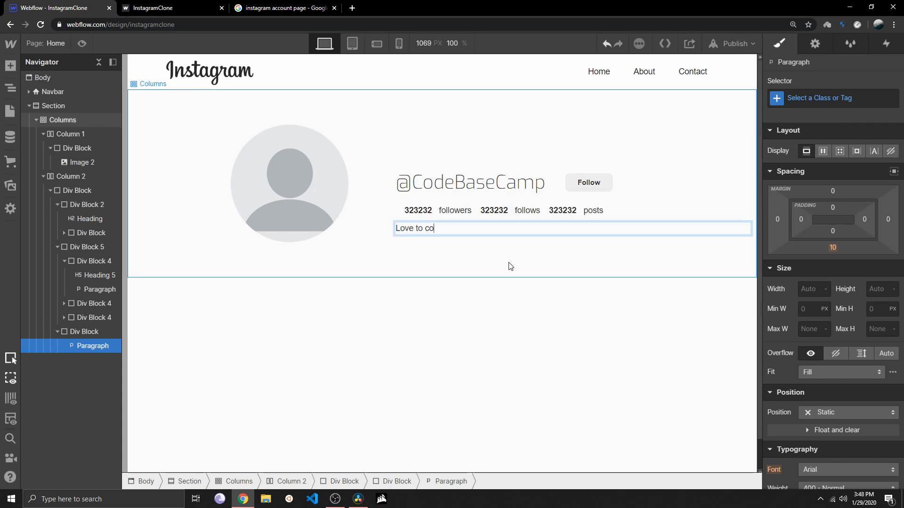
text(de! Subscribe to CodeCamPBa)
key(BackSpace)
key(BackSpace)
key(BackSpace)
key(BackSpace)
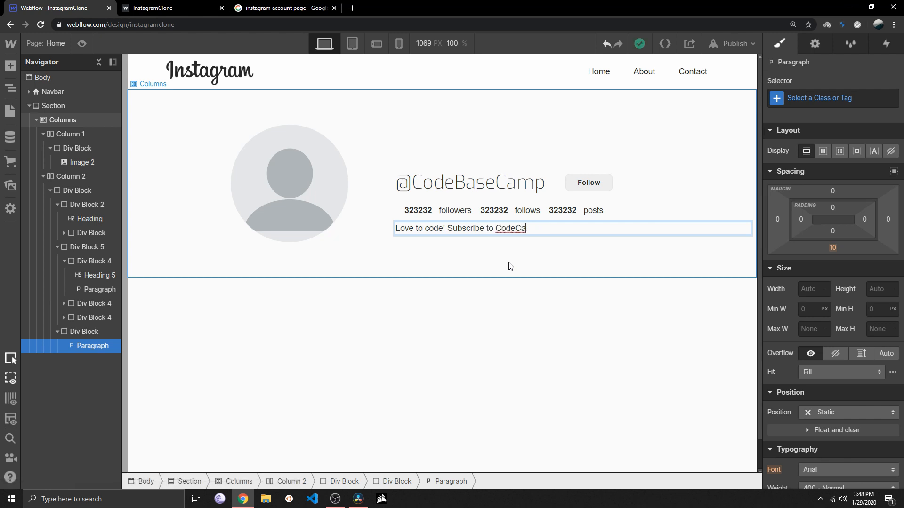
text(mpBase on YouTube! #coding #rails)
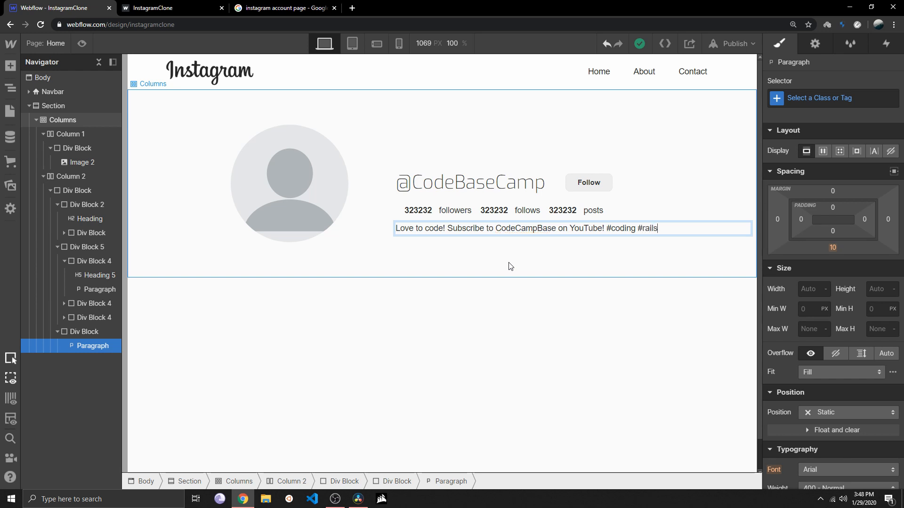
text( #backend #hacking)
click(340, 225)
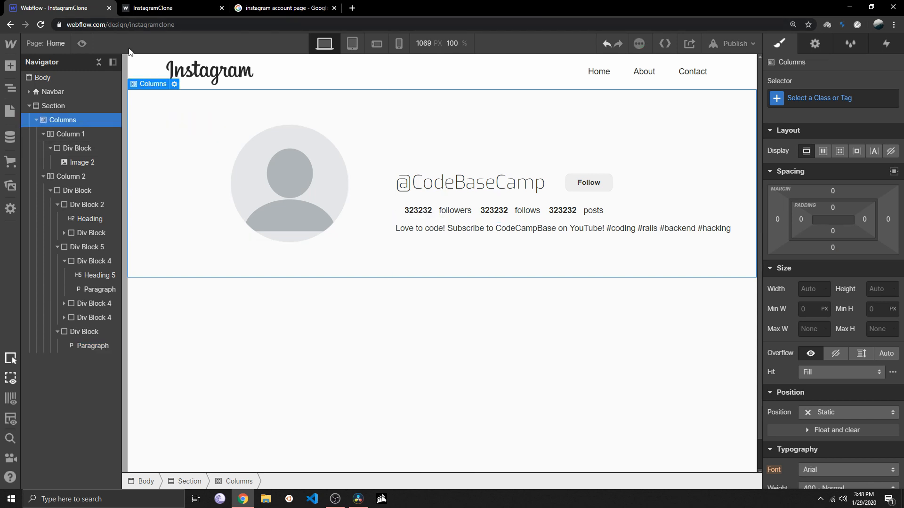
Preview the profile page with its bio at the desktop, tablet and both phone breakpoints, ending back in the desktop design view
click(82, 44)
scroll(467, 264, down, 2)
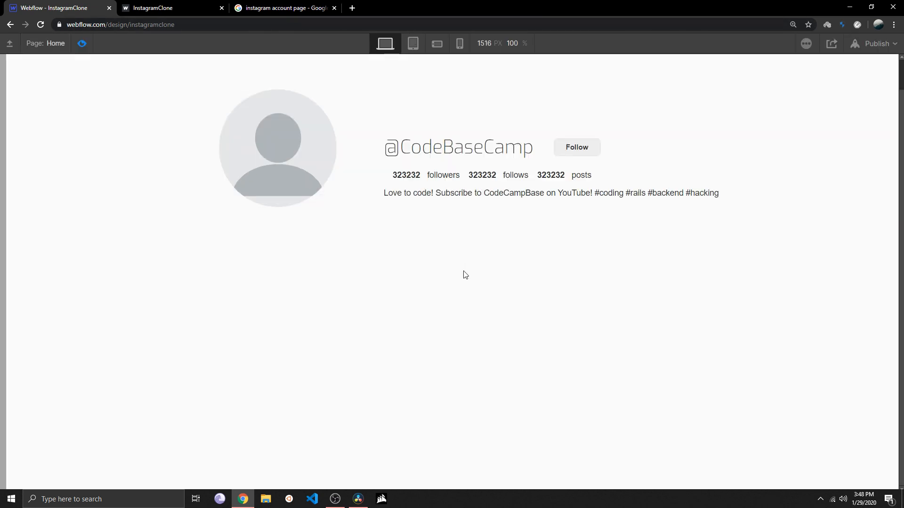
scroll(464, 274, up, 2)
click(412, 44)
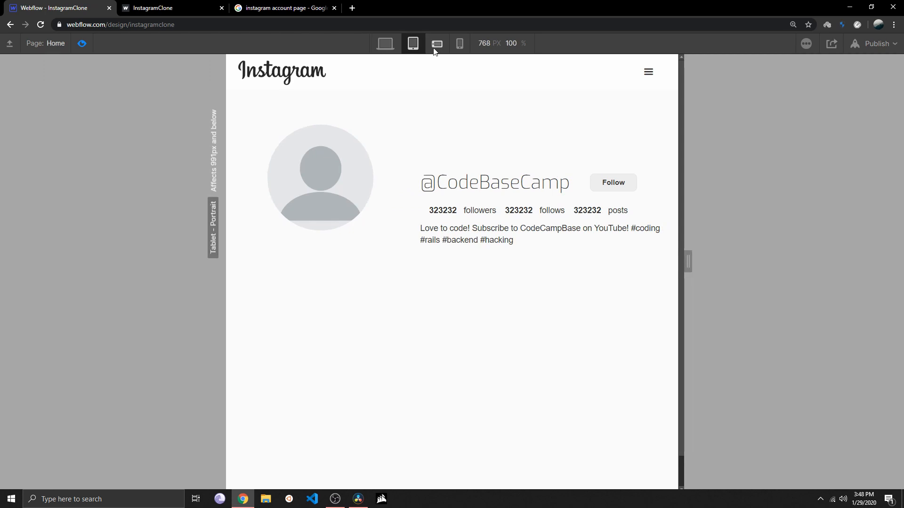
click(436, 44)
click(458, 43)
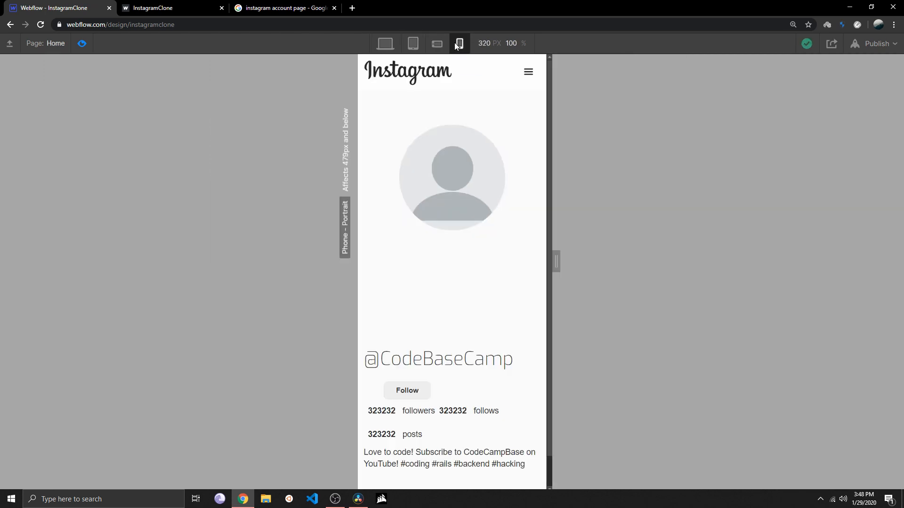
scroll(461, 204, down, 1)
scroll(424, 142, up, 1)
click(386, 43)
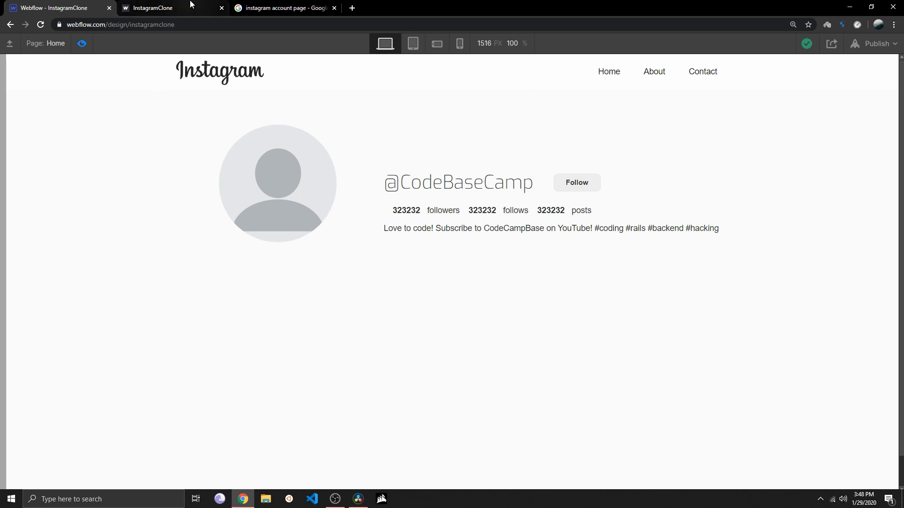
click(188, 5)
click(86, 7)
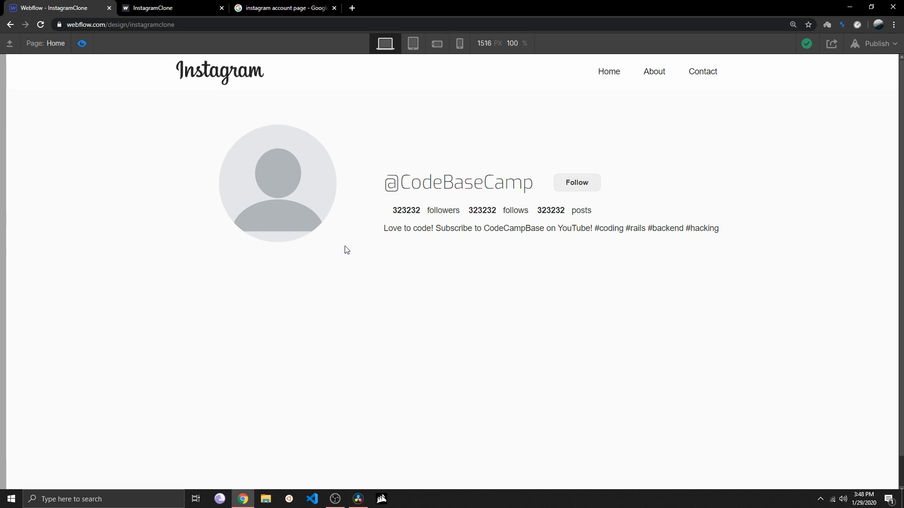
key(ctrl+shift+p)
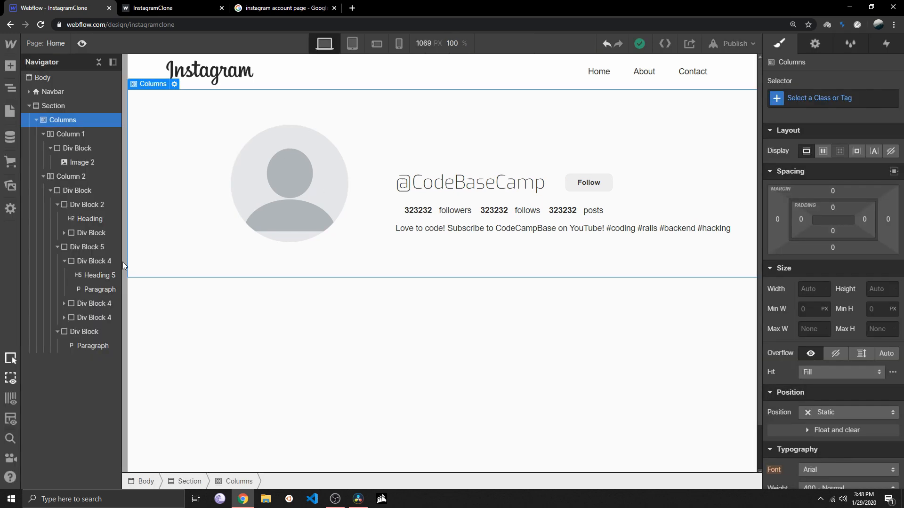
Collapse Column 2 in the navigator, keeping the Section and Column 1 expanded
click(29, 106)
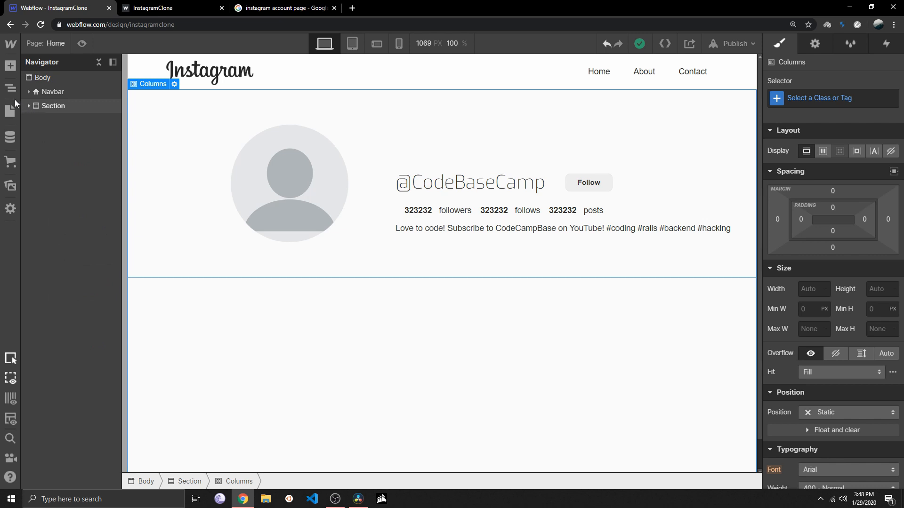
click(27, 106)
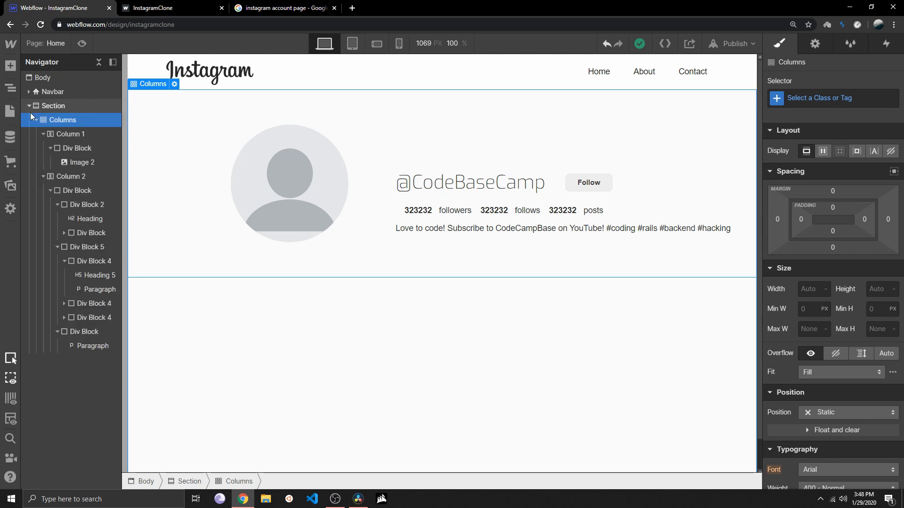
click(44, 177)
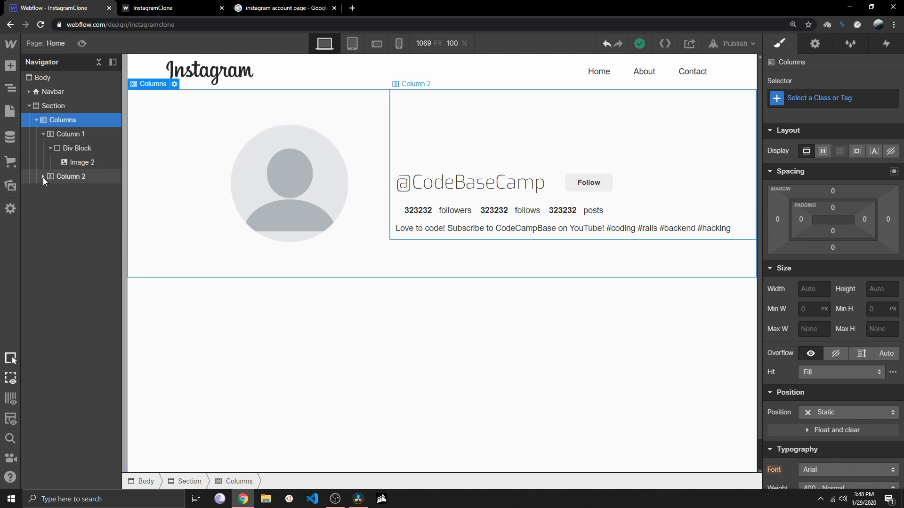
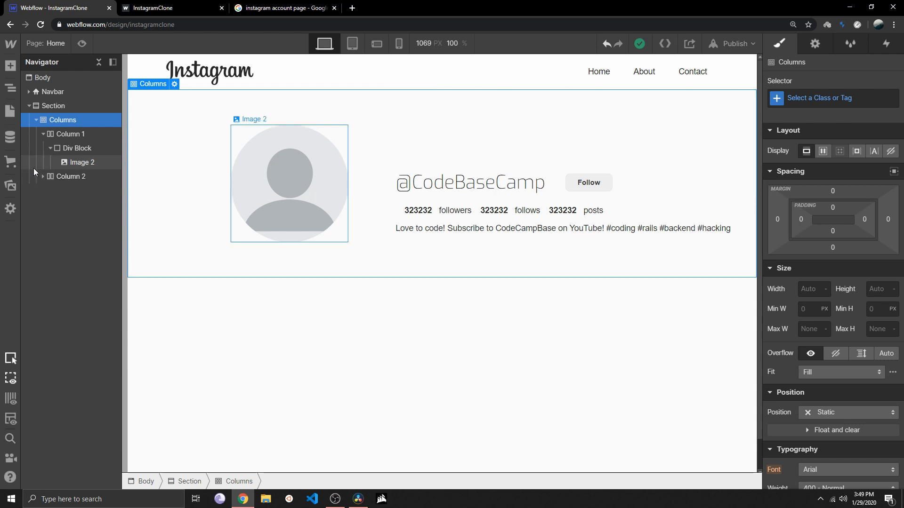
Add a Grid element inside the Section below the Columns and give it three columns and two rows
click(9, 72)
drag(149, 160, 381, 344)
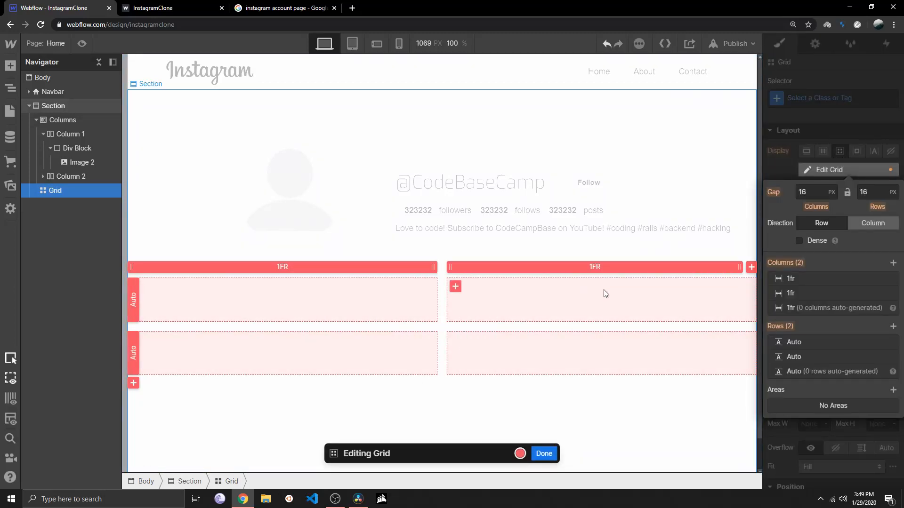
click(751, 268)
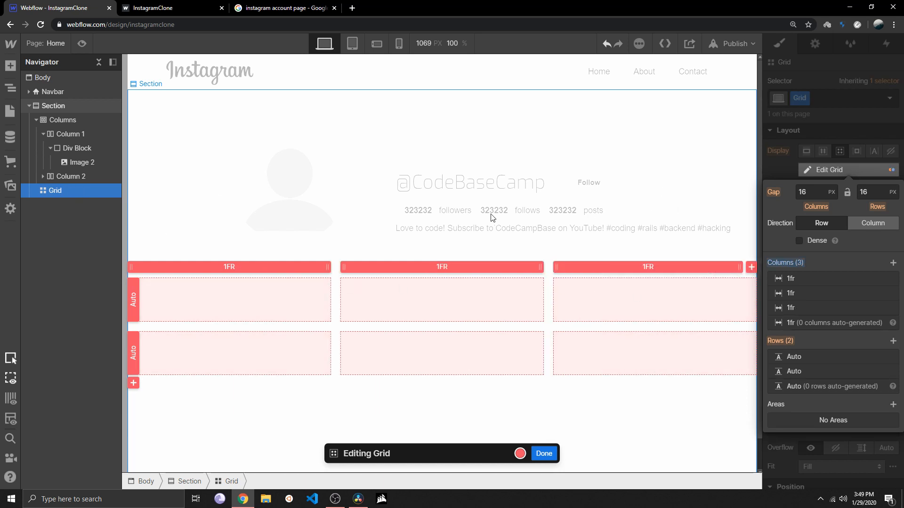
click(790, 165)
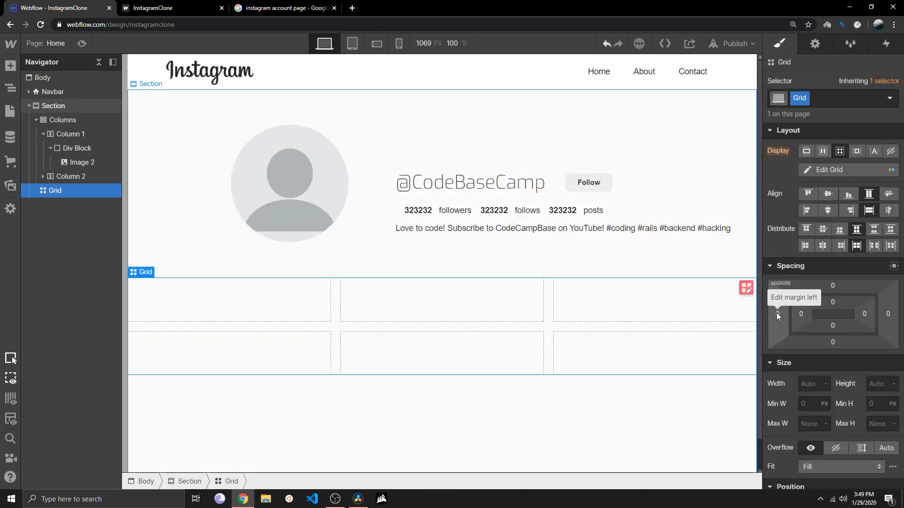
Set the new grid's margin to 33 px on all four sides
drag(776, 312, 737, 317)
key(ctrl+z)
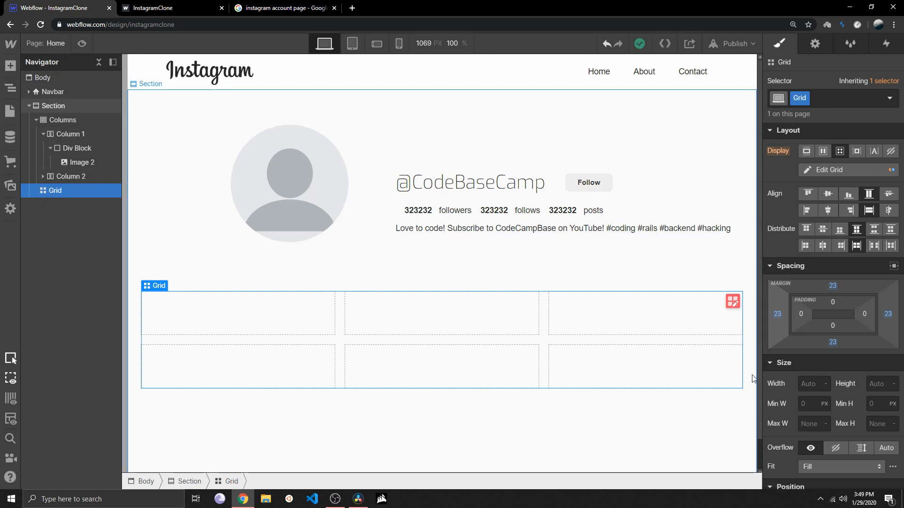
drag(777, 315, 699, 313)
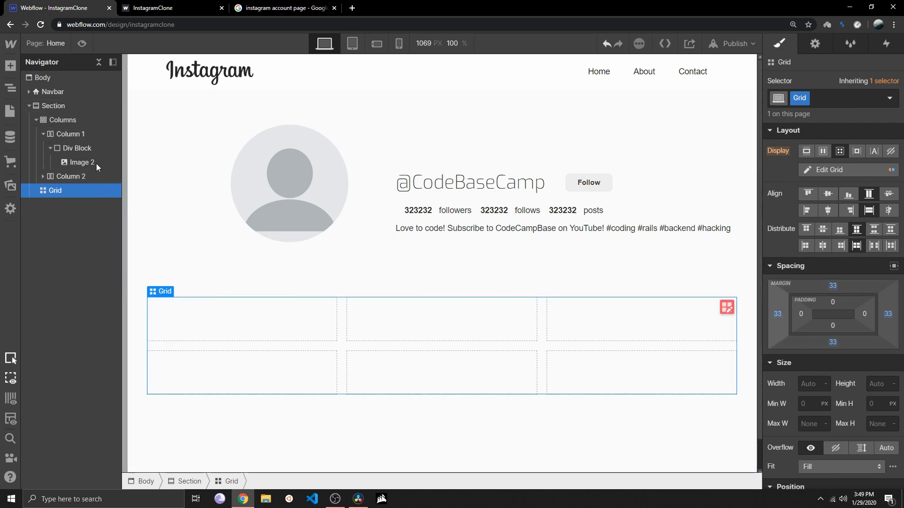
Place an Image element in the first cell of the grid
click(11, 67)
scroll(84, 355, down, 3)
scroll(84, 355, down, 3)
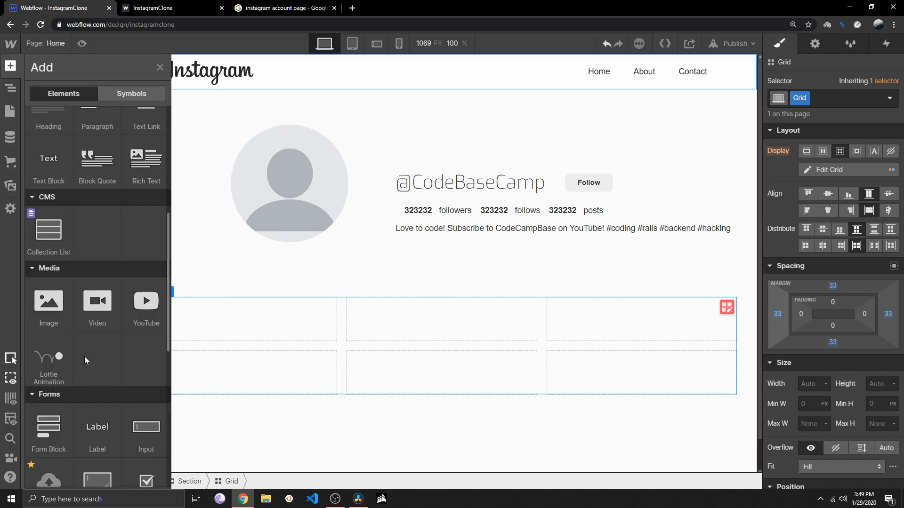
drag(49, 303, 232, 324)
Upload road.jpg from the Desktop folder and use it as the picture of the first grid cell's image
click(265, 337)
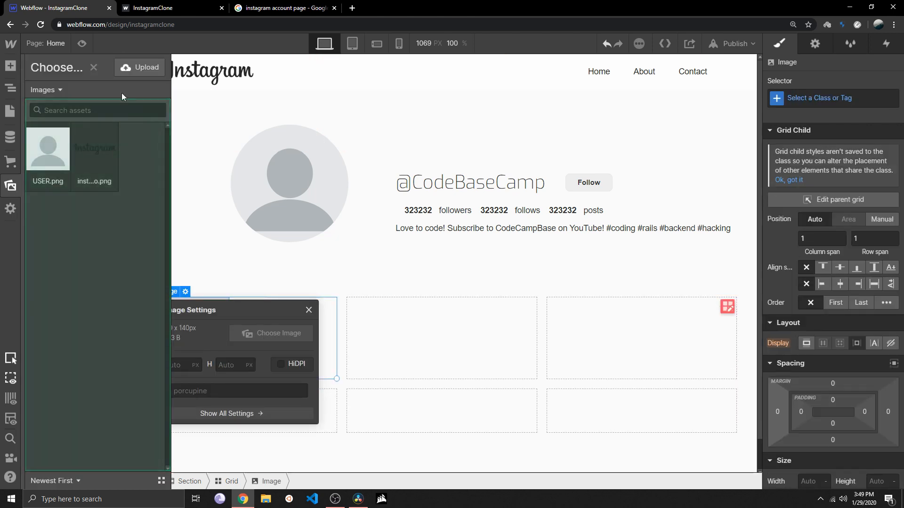
click(137, 66)
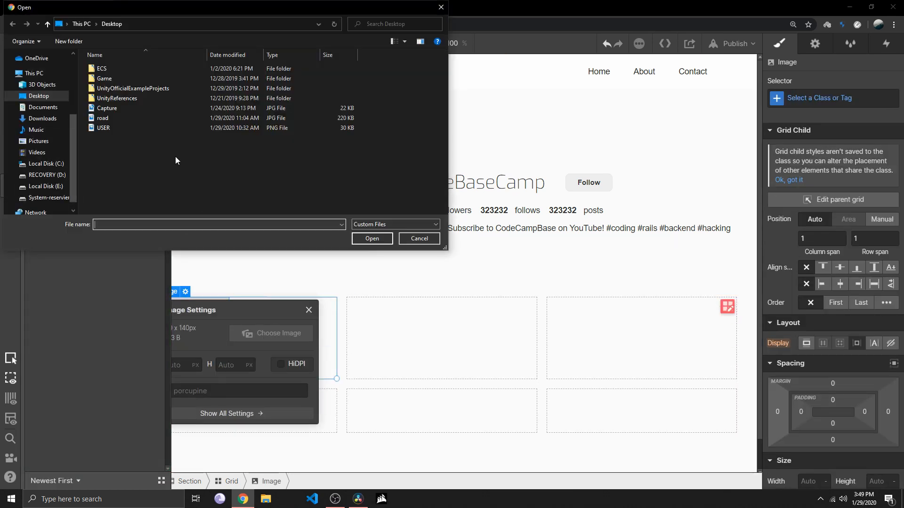
click(111, 109)
double_click(109, 118)
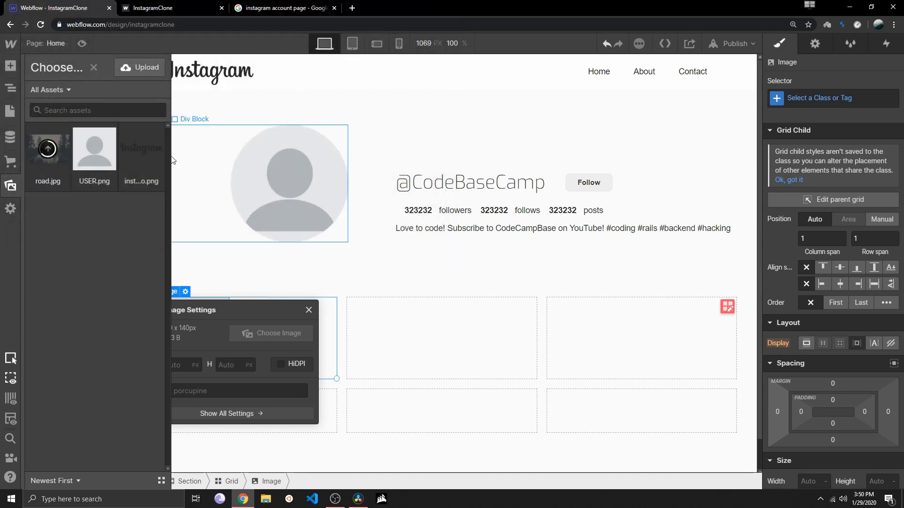
click(109, 155)
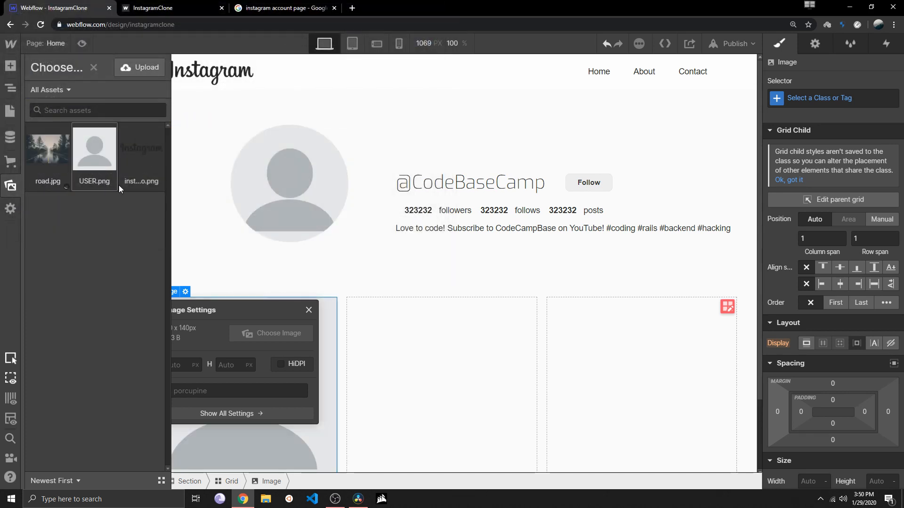
click(285, 363)
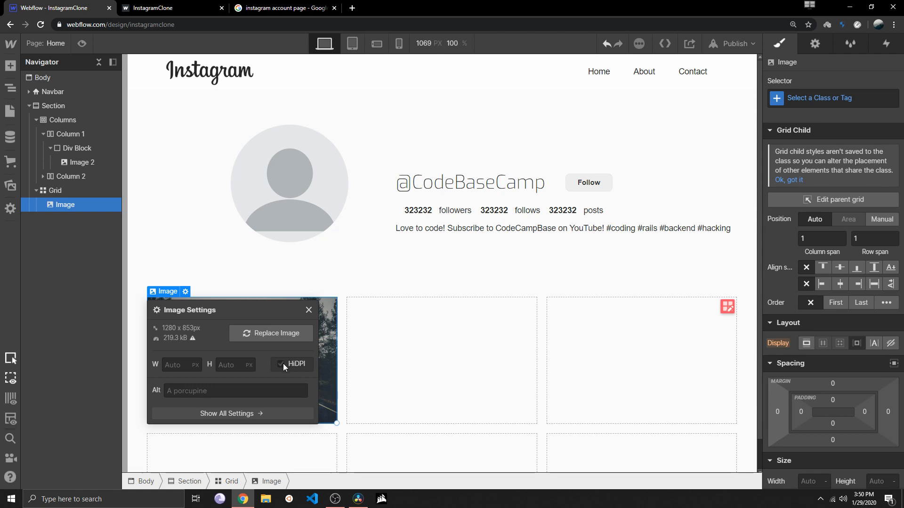
click(280, 365)
click(309, 310)
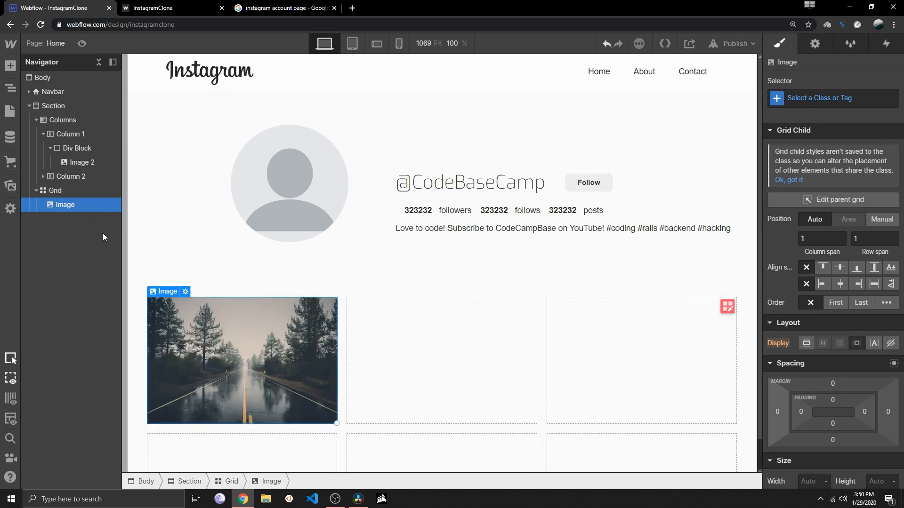
Duplicate the road image into the five remaining cells of the grid
click(369, 336)
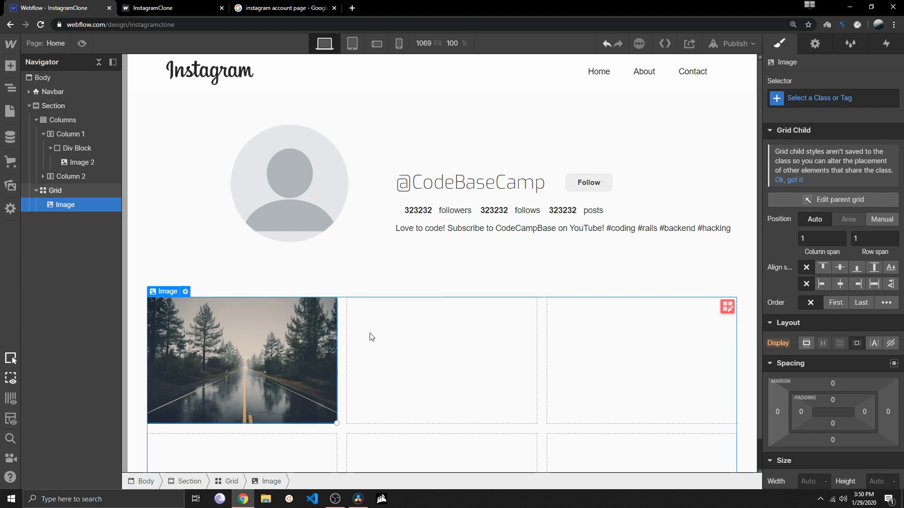
key(ctrl+v)
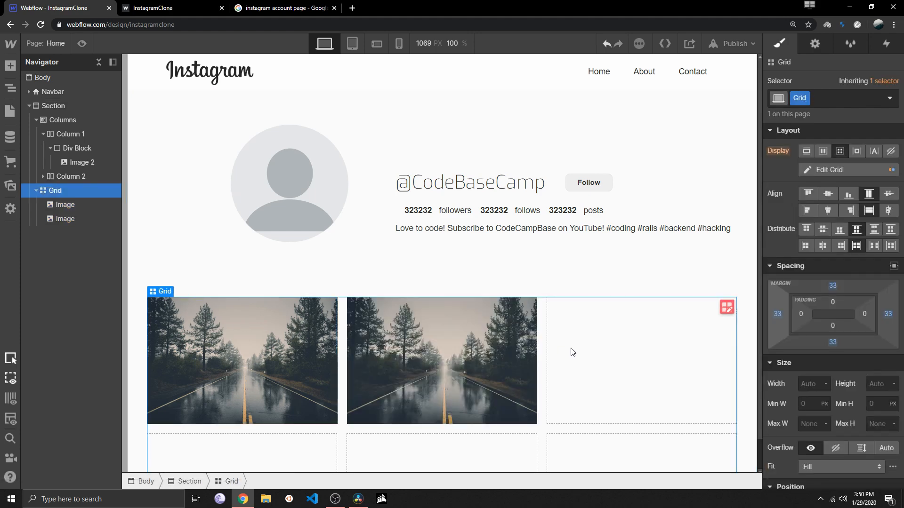
key(ctrl+v)
scroll(391, 381, down, 1)
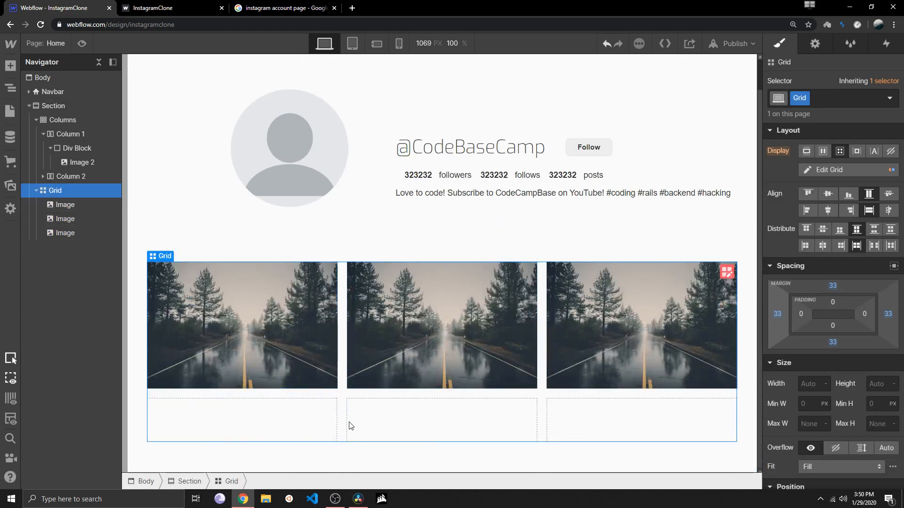
key(ctrl+v)
key(ctrl+v)
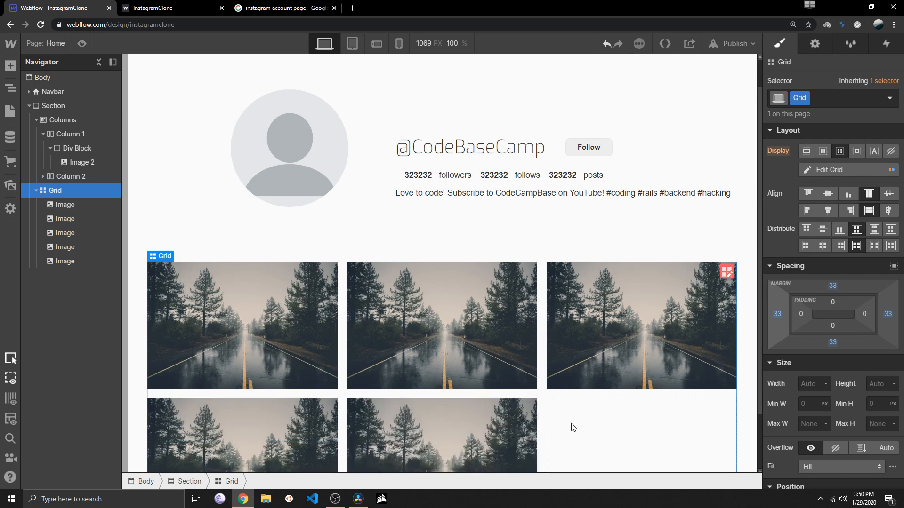
key(ctrl+v)
scroll(572, 423, down, 2)
scroll(571, 423, up, 3)
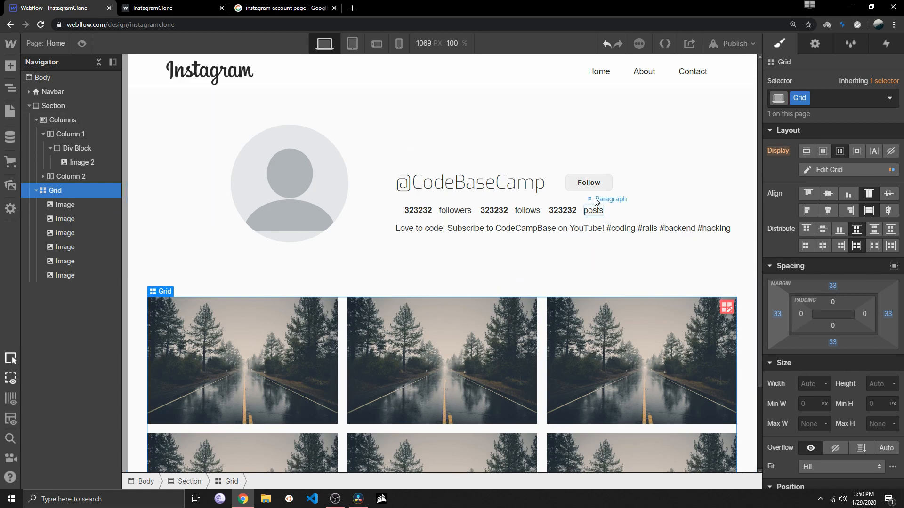
Preview the desktop page with the filled image grid, then return to the design view
key(ctrl+shift+p)
scroll(270, 291, down, 4)
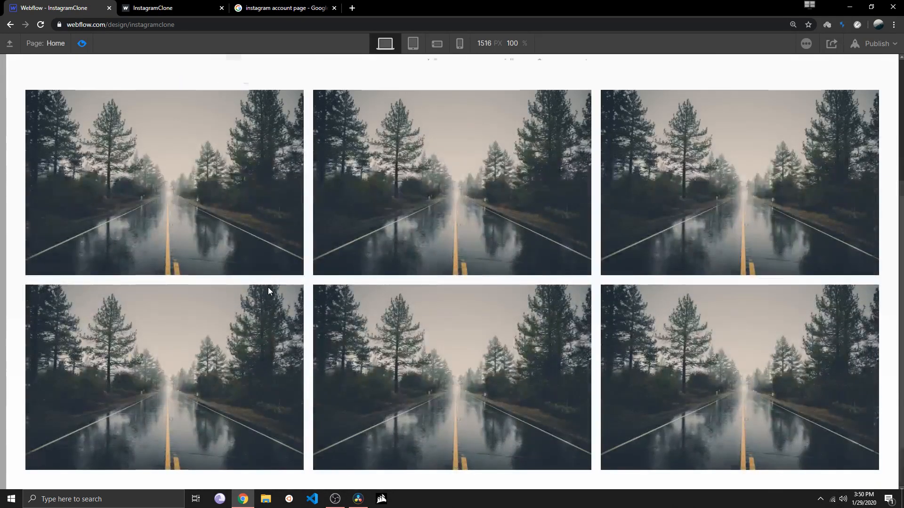
scroll(270, 291, up, 4)
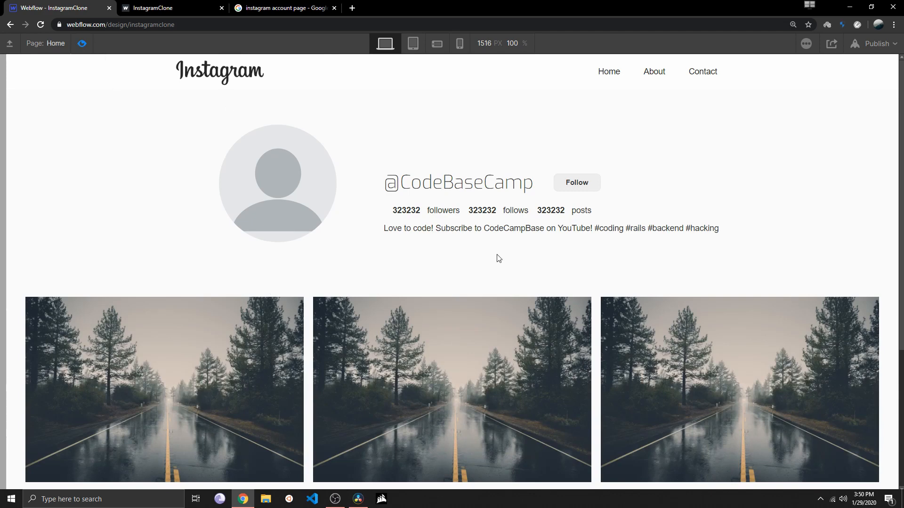
key(ctrl+shift+p)
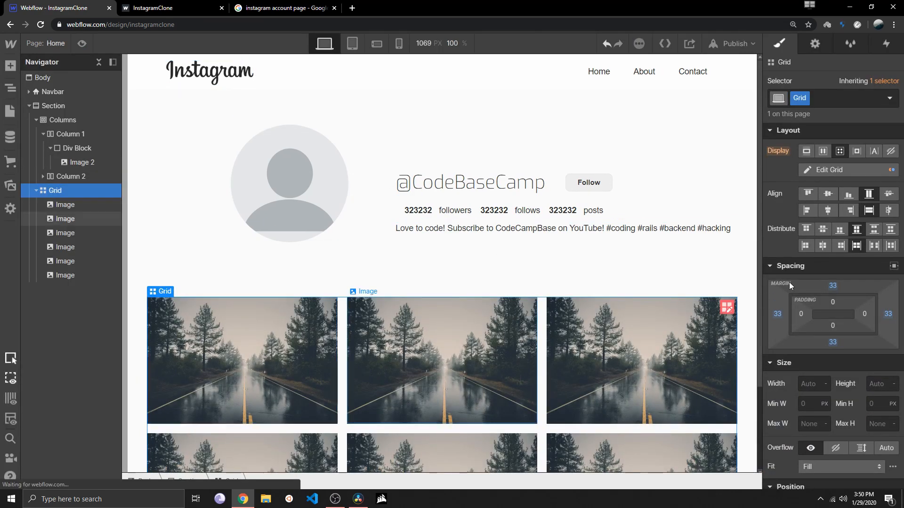
Try a 72 px margin on all sides of the image grid and preview the desktop page with it
drag(780, 314, 708, 314)
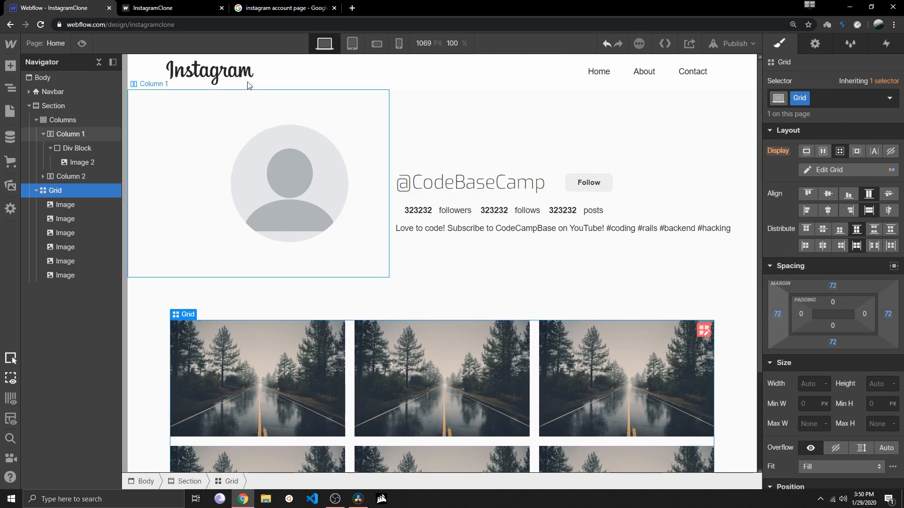
click(82, 43)
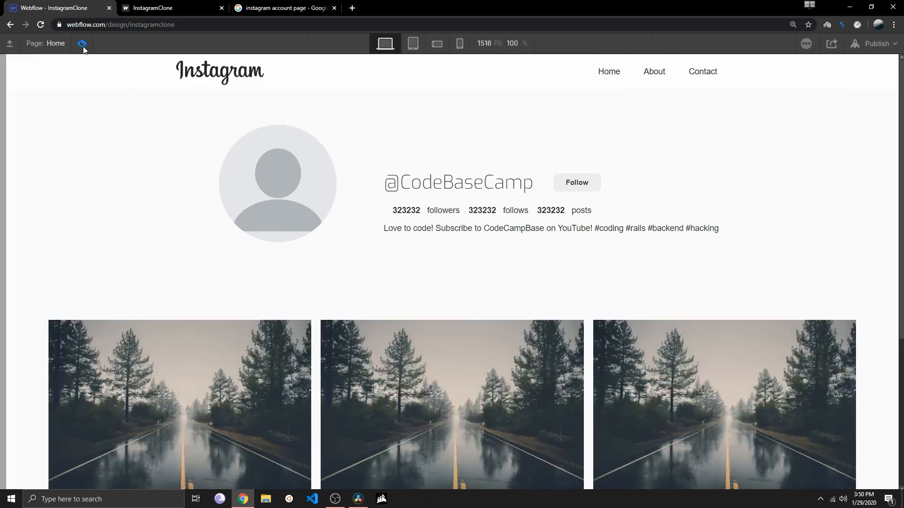
scroll(137, 211, down, 5)
scroll(145, 228, up, 5)
scroll(151, 280, down, 4)
scroll(151, 276, up, 4)
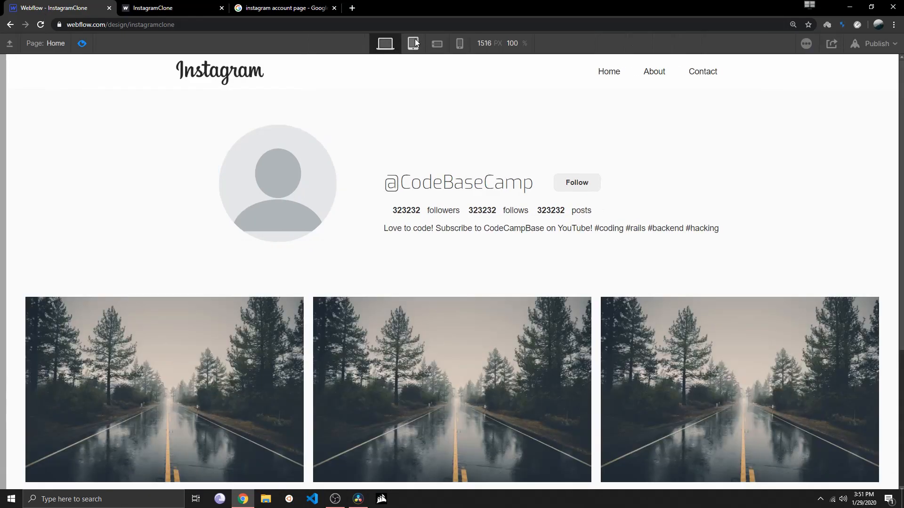
Preview the image grid at the tablet and both phone breakpoints, ending in the design view at phone landscape
click(414, 43)
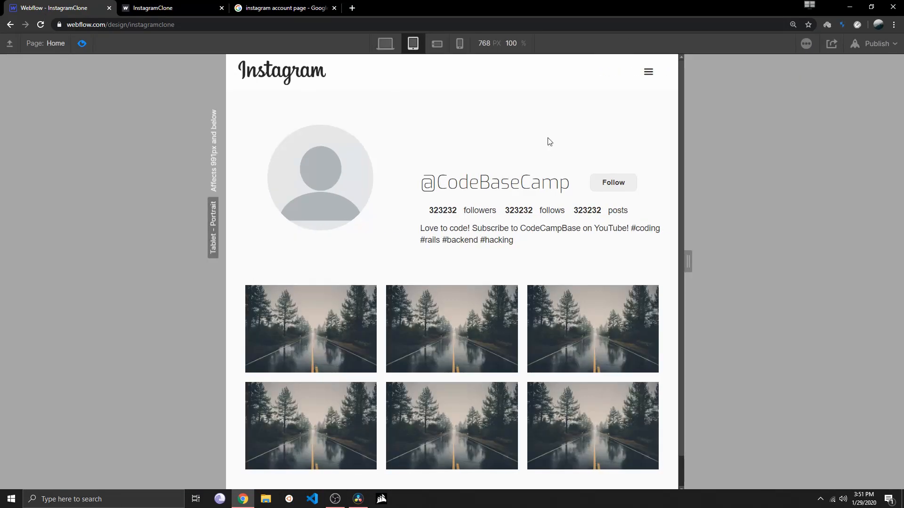
scroll(443, 226, down, 1)
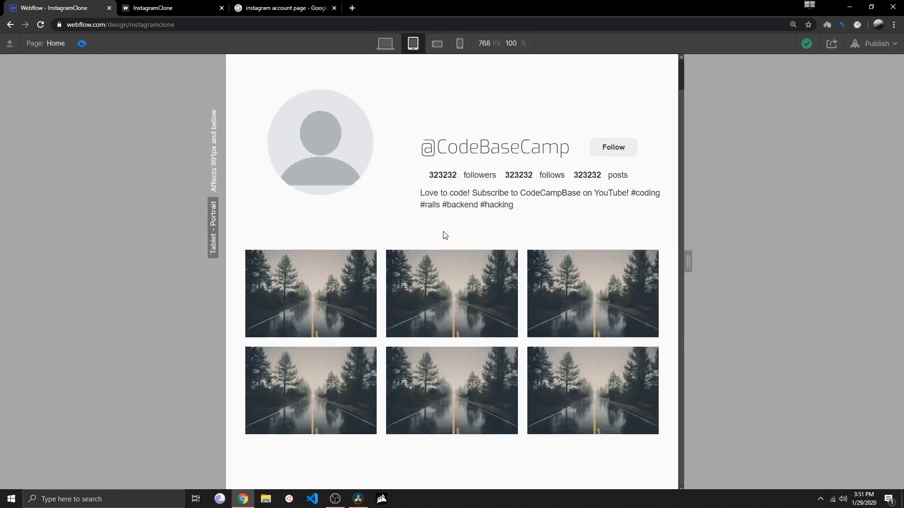
scroll(452, 259, up, 1)
click(436, 44)
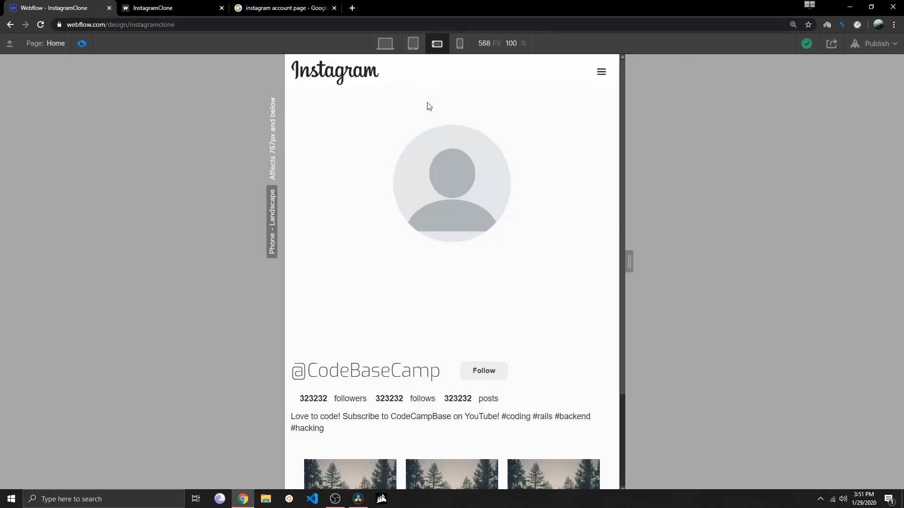
scroll(427, 188, down, 2)
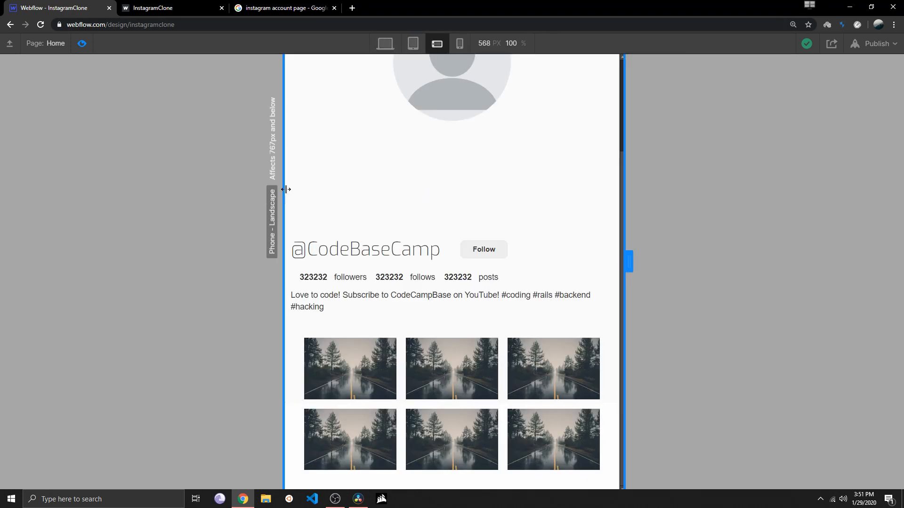
click(460, 43)
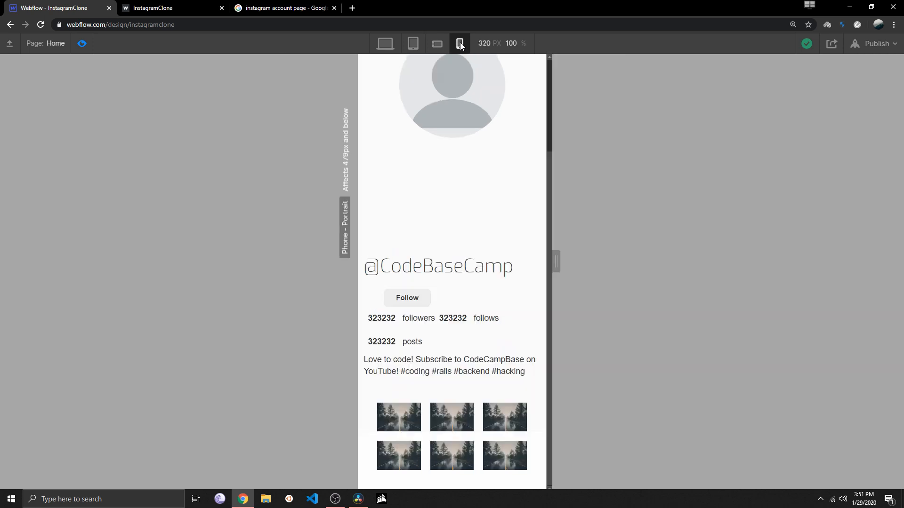
click(438, 43)
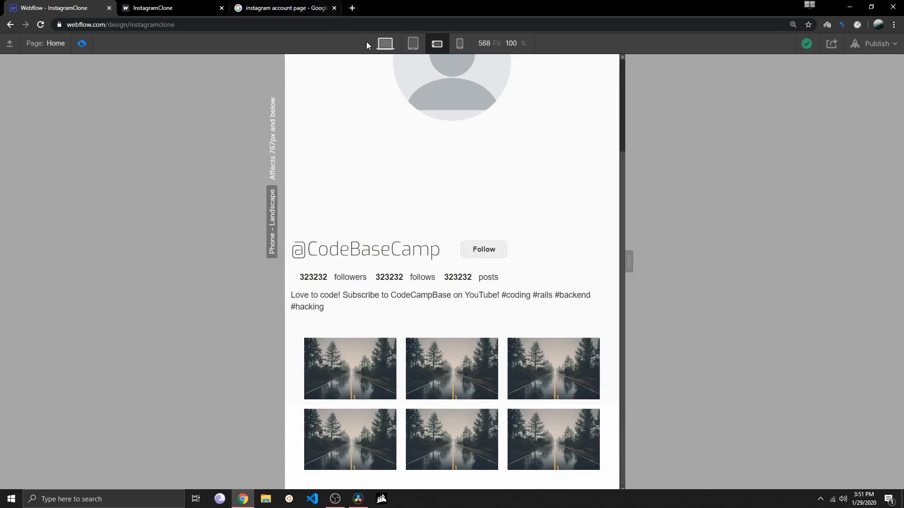
click(82, 43)
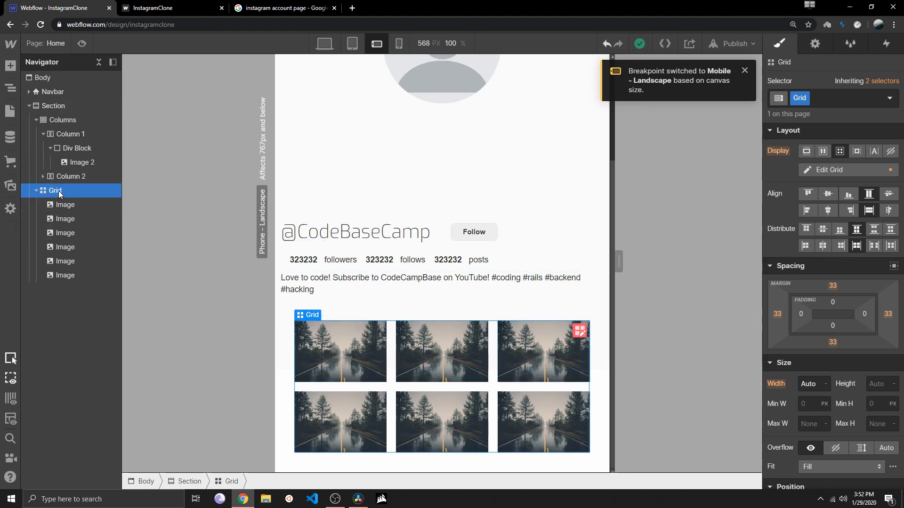
Reduce the image grid to two columns at the phone landscape breakpoint by deleting its third column
scroll(872, 319, down, 4)
scroll(872, 318, up, 4)
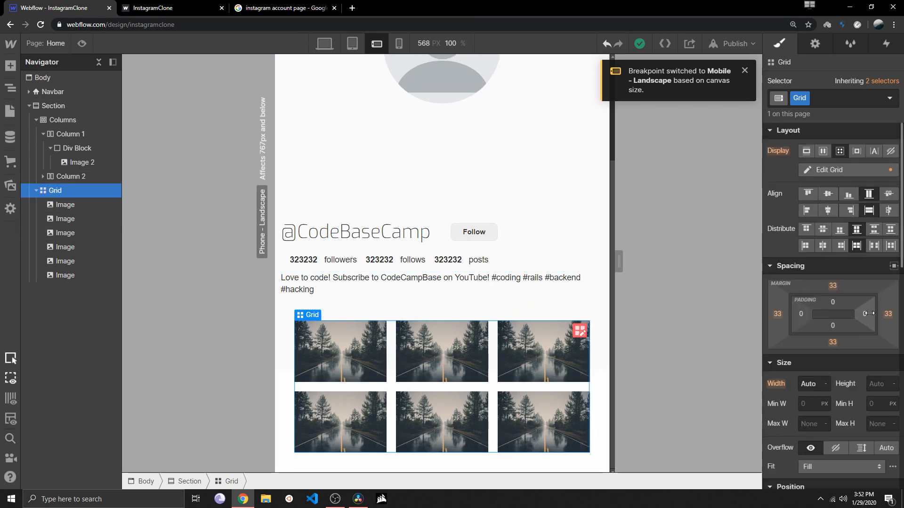
click(819, 171)
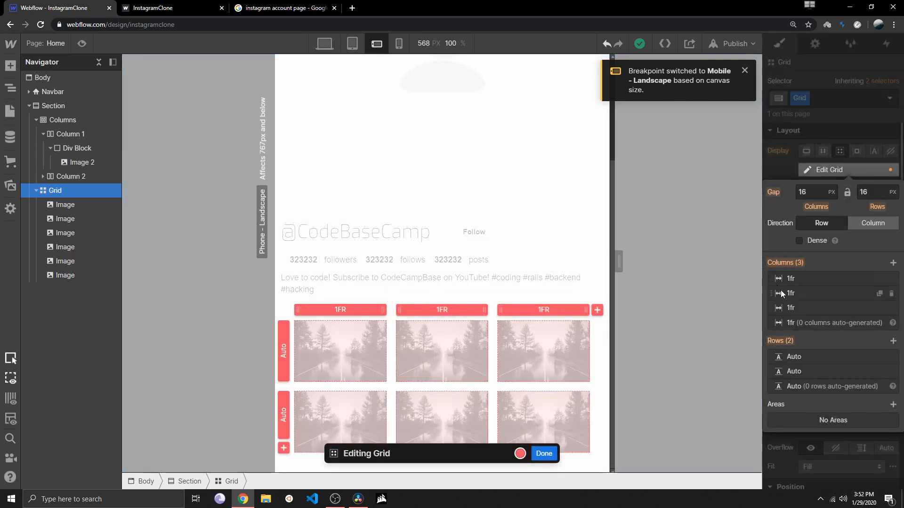
click(891, 309)
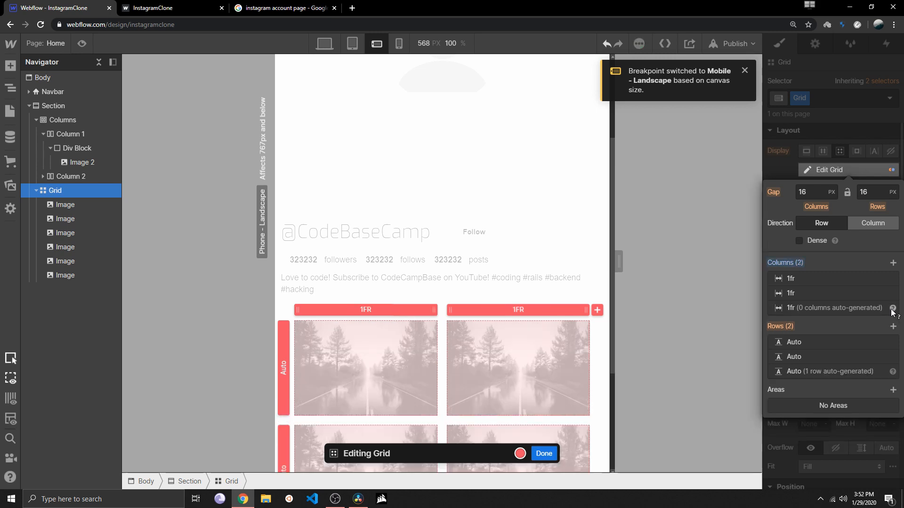
Preview the page at phone landscape, tablet and desktop to compare the image grid's column layout
click(83, 44)
scroll(363, 204, down, 3)
scroll(363, 204, up, 6)
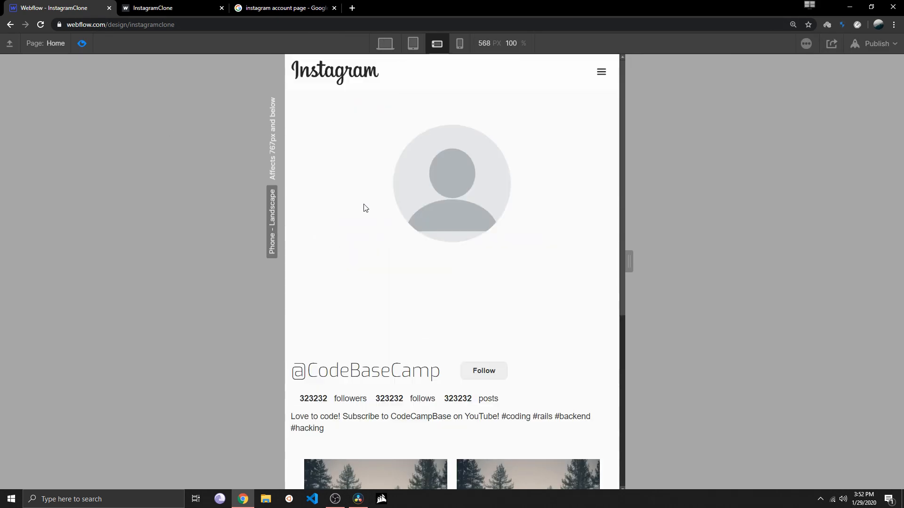
scroll(363, 204, down, 5)
scroll(363, 205, up, 5)
click(414, 44)
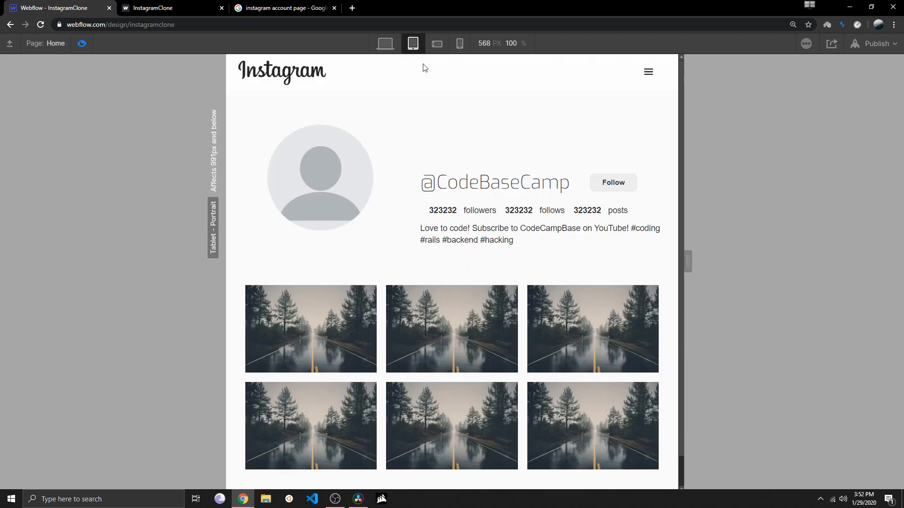
click(437, 43)
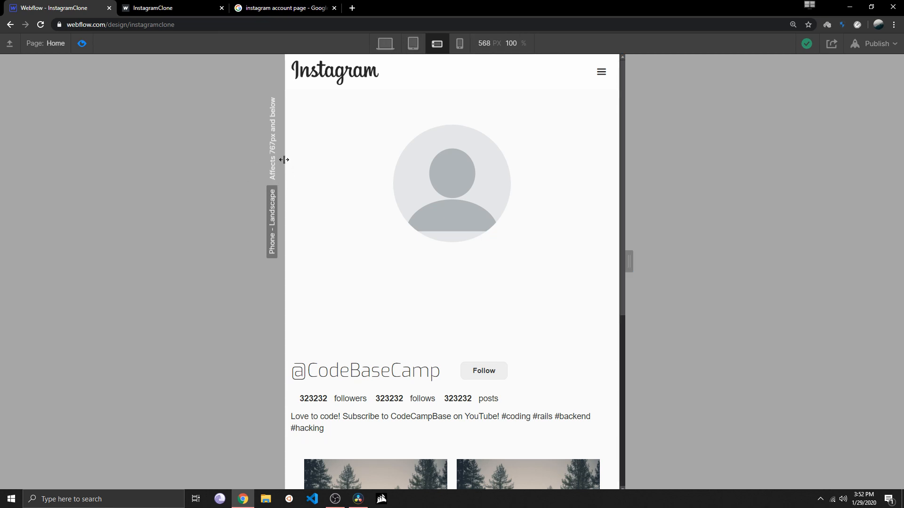
scroll(306, 191, down, 2)
scroll(307, 192, up, 2)
click(385, 43)
scroll(390, 137, down, 3)
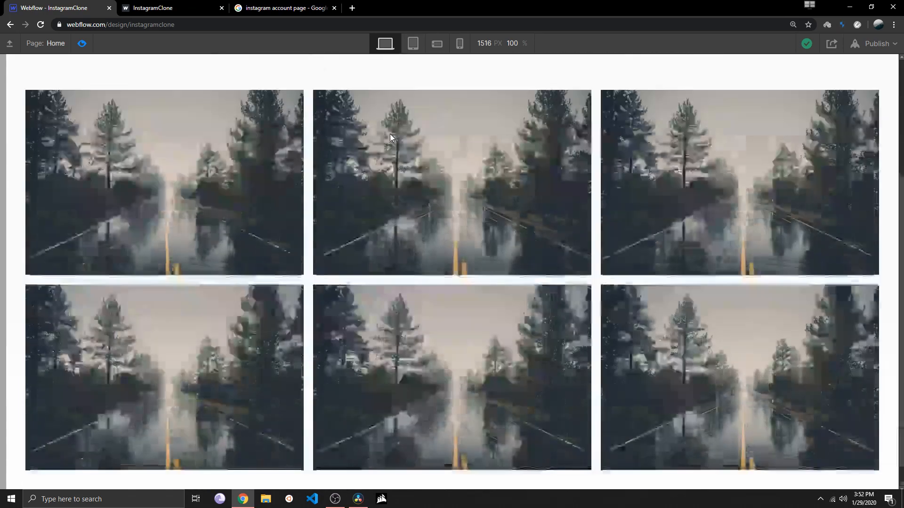
Preview the page at the desktop, tablet and both phone breakpoints, checking the image grid at phone portrait
scroll(381, 146, up, 3)
scroll(376, 155, down, 3)
scroll(415, 197, up, 3)
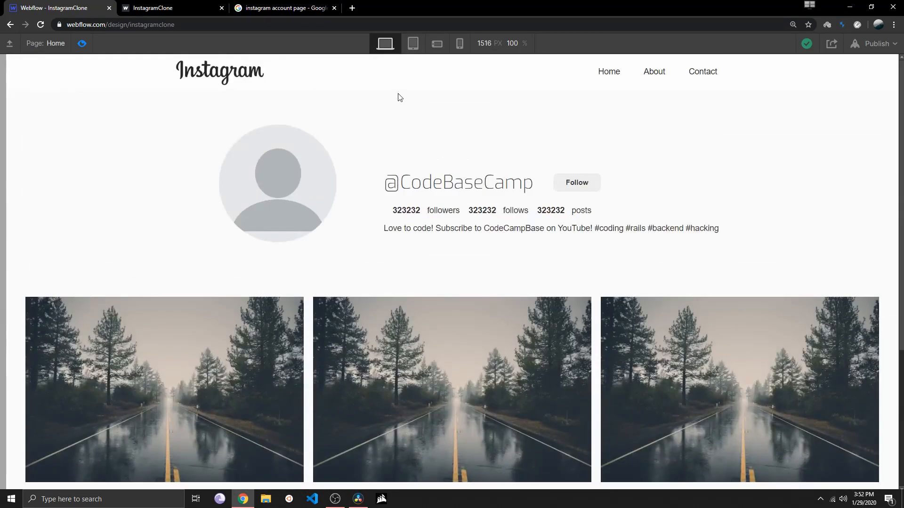
click(413, 43)
click(437, 43)
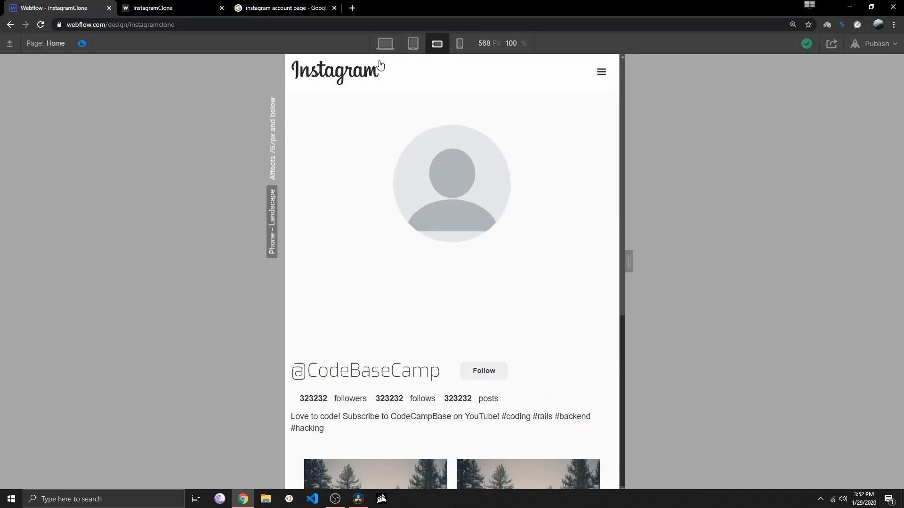
click(460, 43)
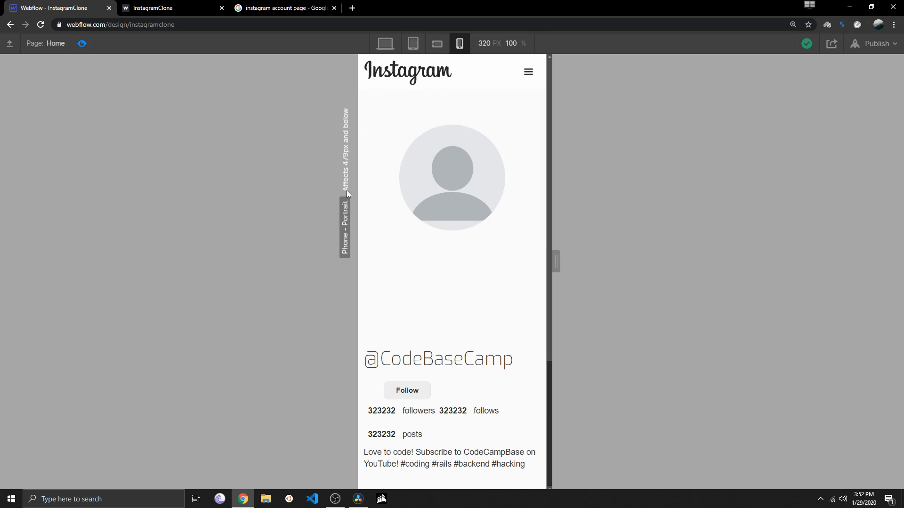
scroll(423, 219, down, 4)
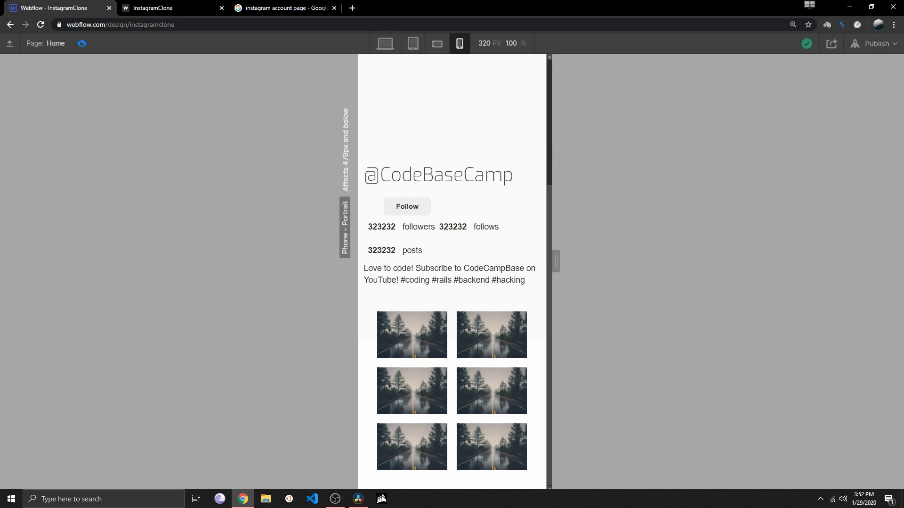
click(443, 45)
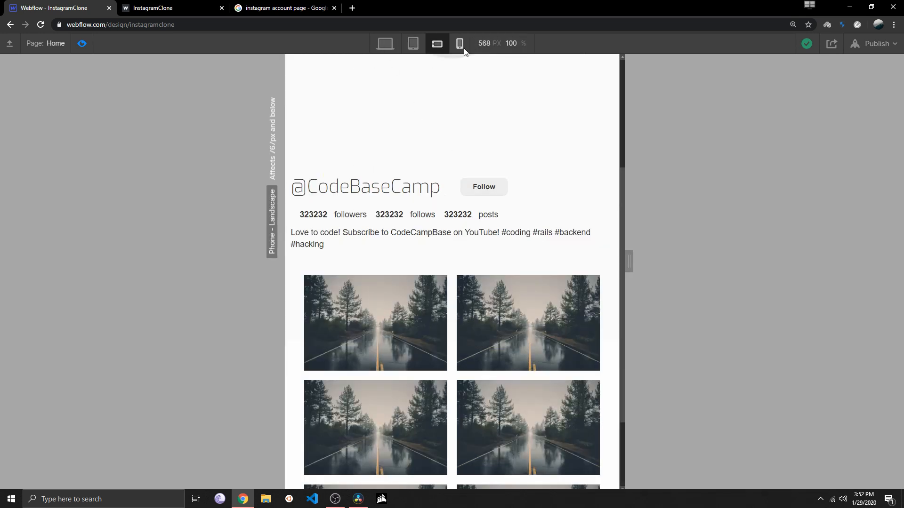
Reduce the image grid to a single 1fr column at the phone portrait breakpoint
click(460, 44)
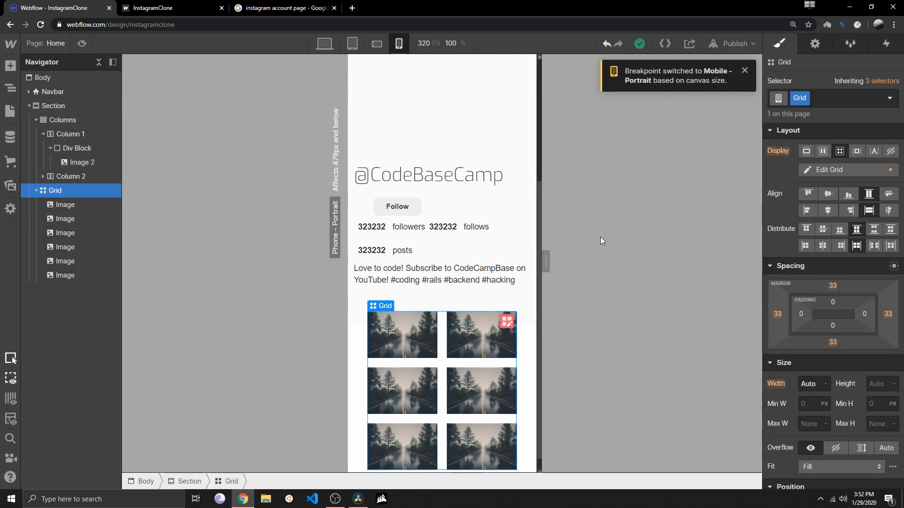
click(821, 170)
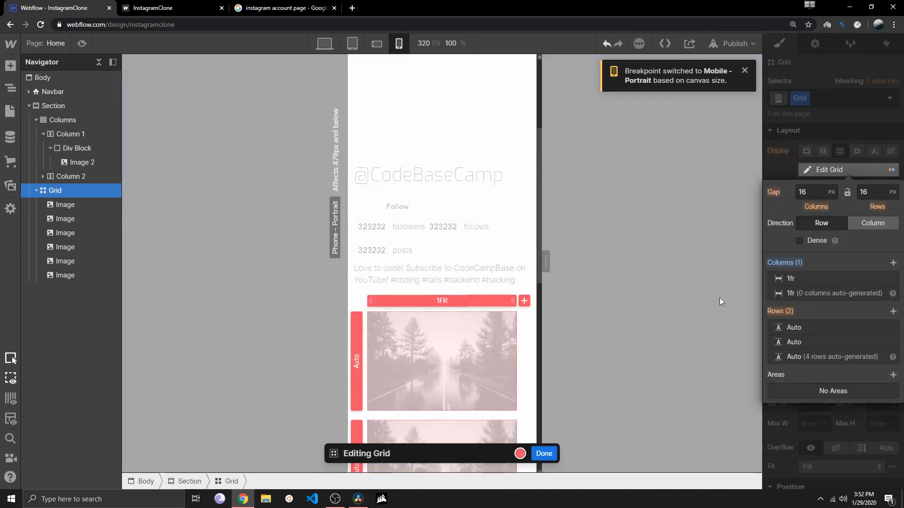
click(541, 454)
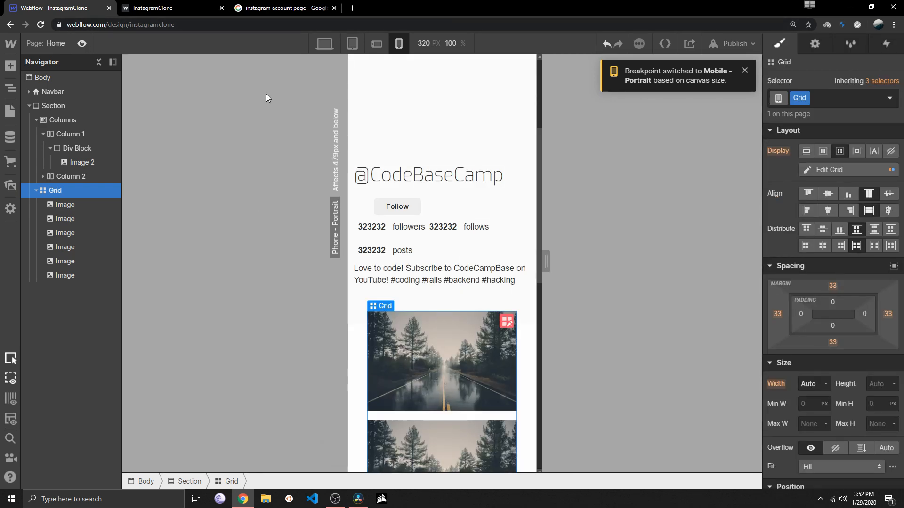
Preview the page from phone portrait through phone landscape and tablet to desktop to compare the grid's column layouts
key(ctrl+shift+p)
scroll(415, 252, down, 5)
scroll(415, 252, up, 5)
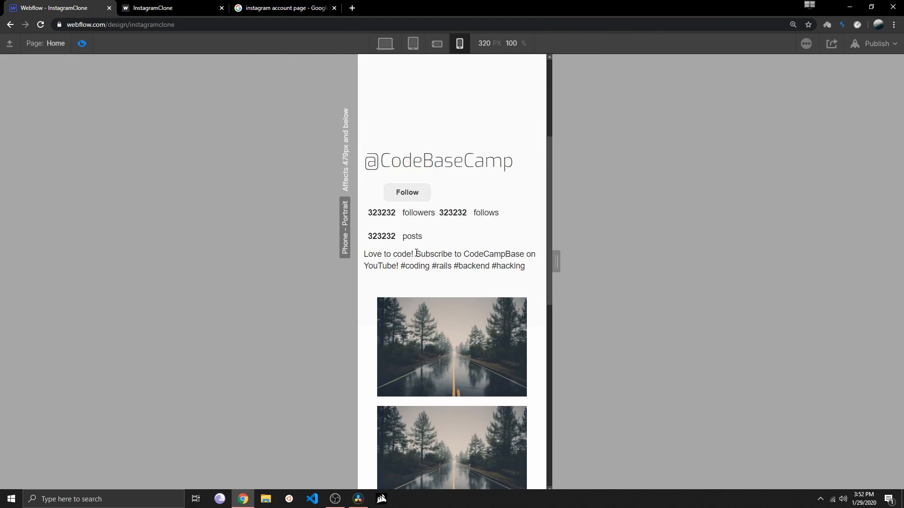
scroll(417, 253, up, 4)
click(436, 43)
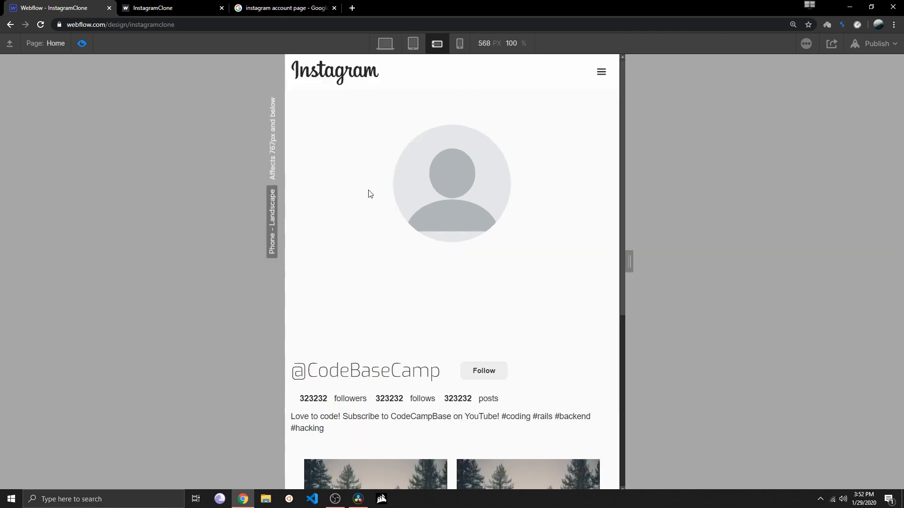
scroll(363, 225, down, 5)
scroll(360, 262, up, 5)
click(413, 43)
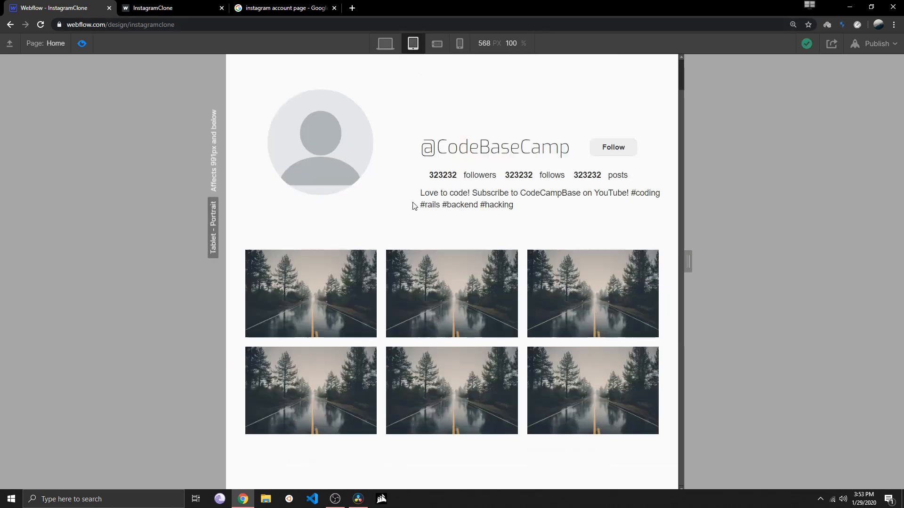
scroll(416, 228, up, 1)
click(386, 43)
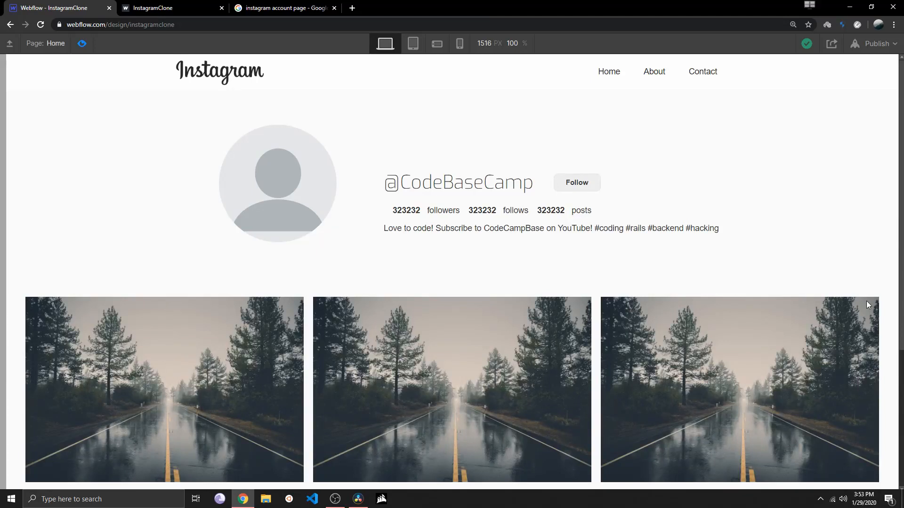
Set the image grid's margin to 129 px on all sides at the desktop breakpoint and preview it
click(82, 42)
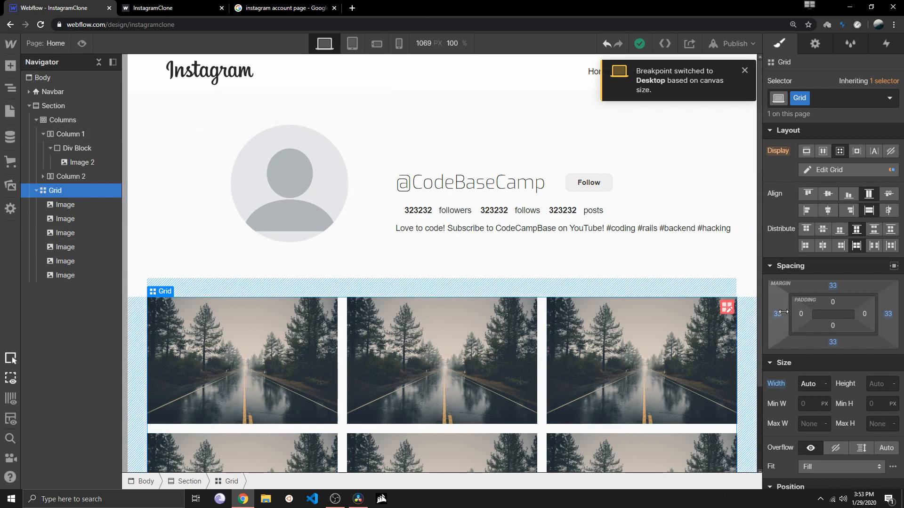
drag(776, 313, 567, 302)
click(82, 44)
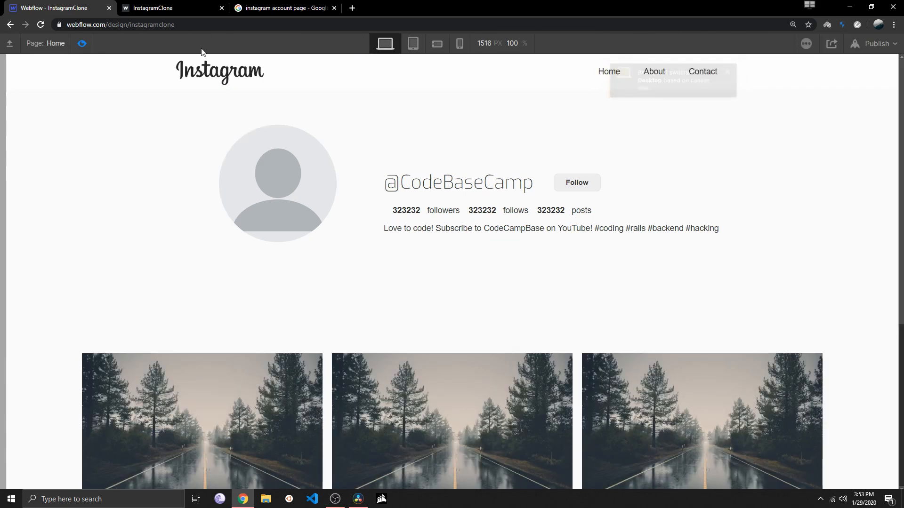
Check the grid's wider margins in preview at the tablet, phone landscape and phone portrait breakpoints, ending on tablet
click(414, 43)
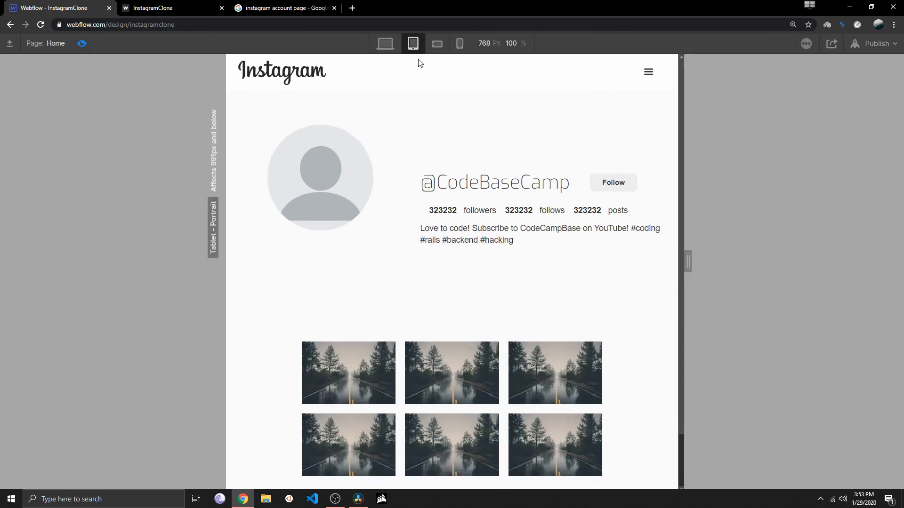
click(437, 44)
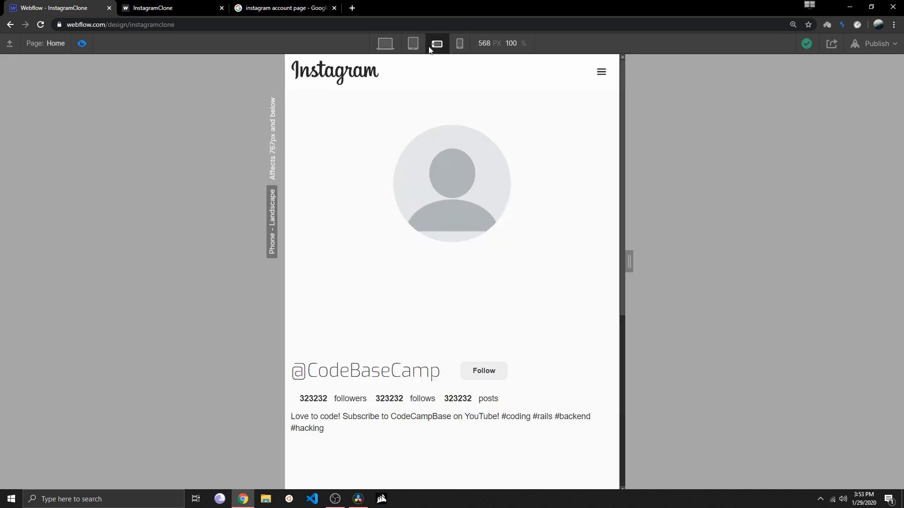
scroll(430, 216, down, 6)
scroll(444, 145, up, 6)
click(459, 44)
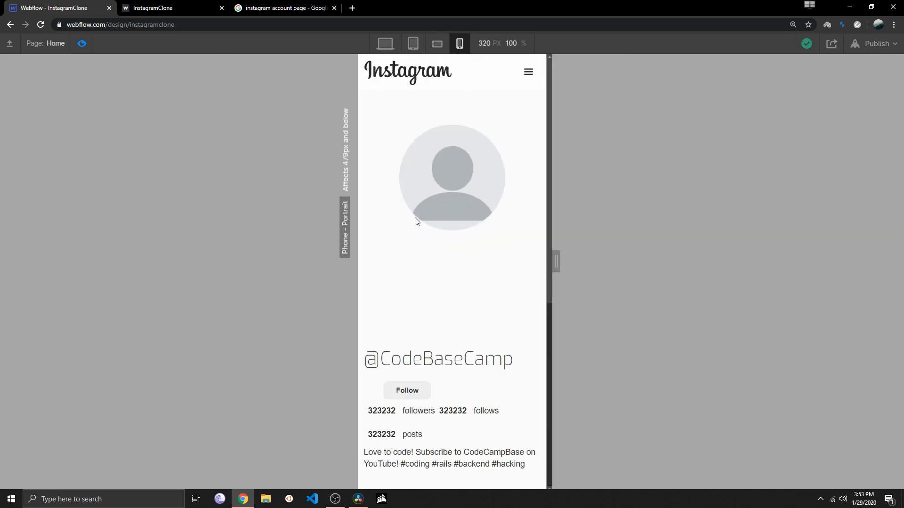
scroll(415, 222, down, 3)
scroll(424, 141, up, 3)
click(414, 45)
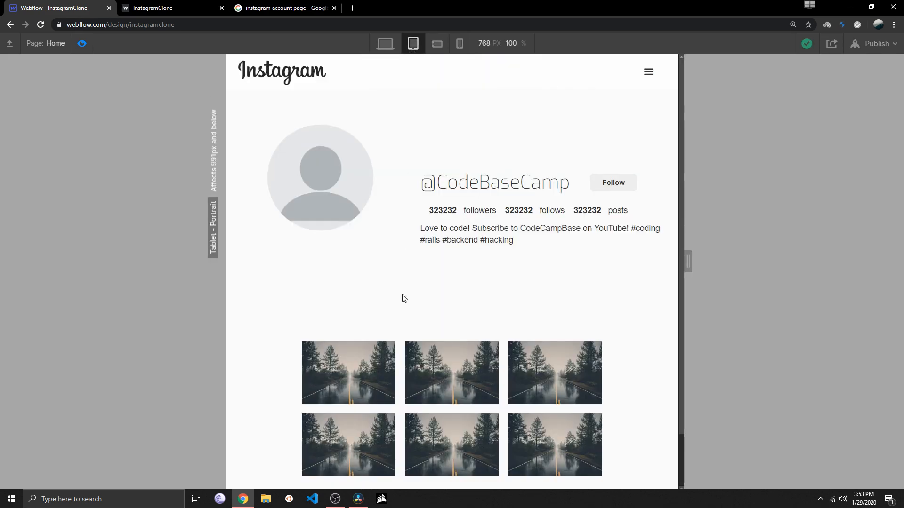
Set the image grid's margin to 34 px on all sides at the tablet breakpoint
click(84, 43)
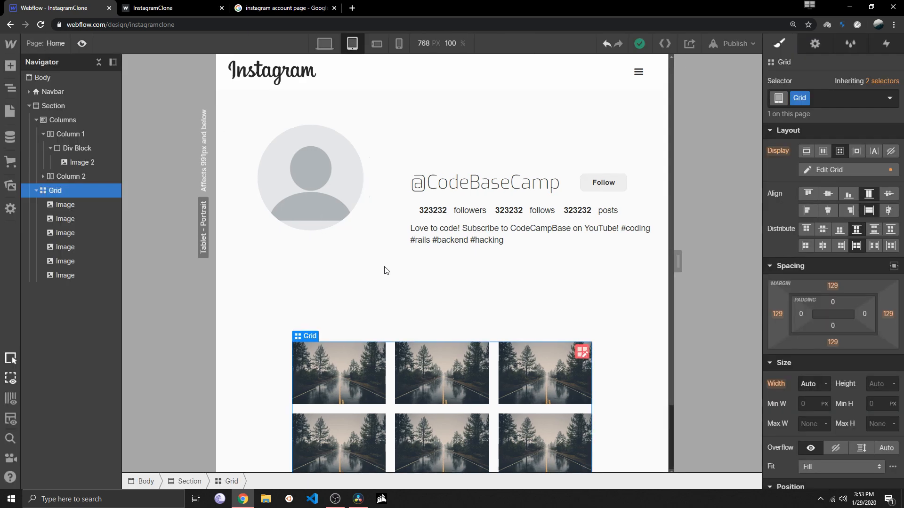
scroll(449, 271, down, 2)
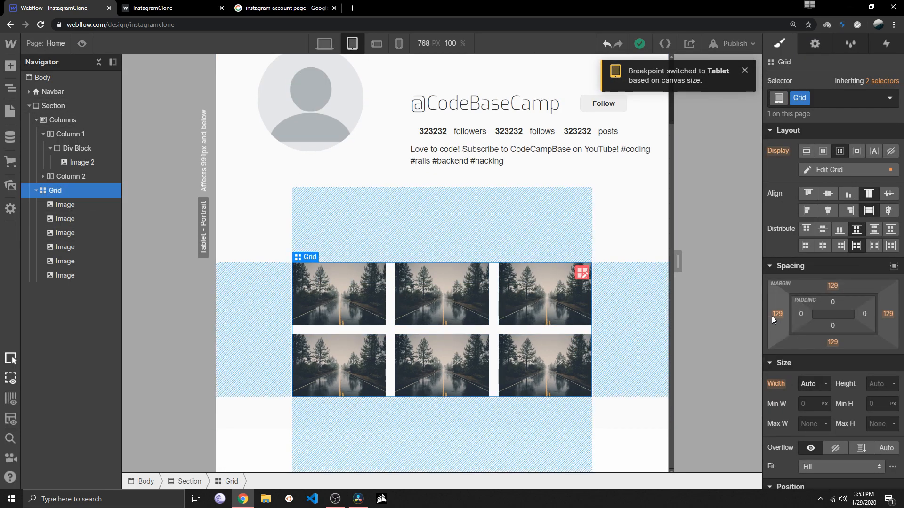
drag(779, 317, 900, 305)
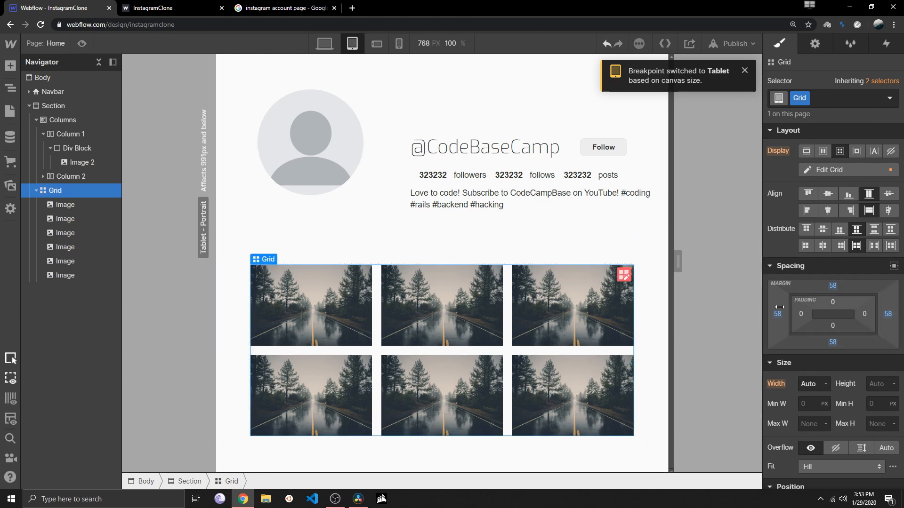
drag(780, 314, 829, 310)
scroll(559, 252, up, 1)
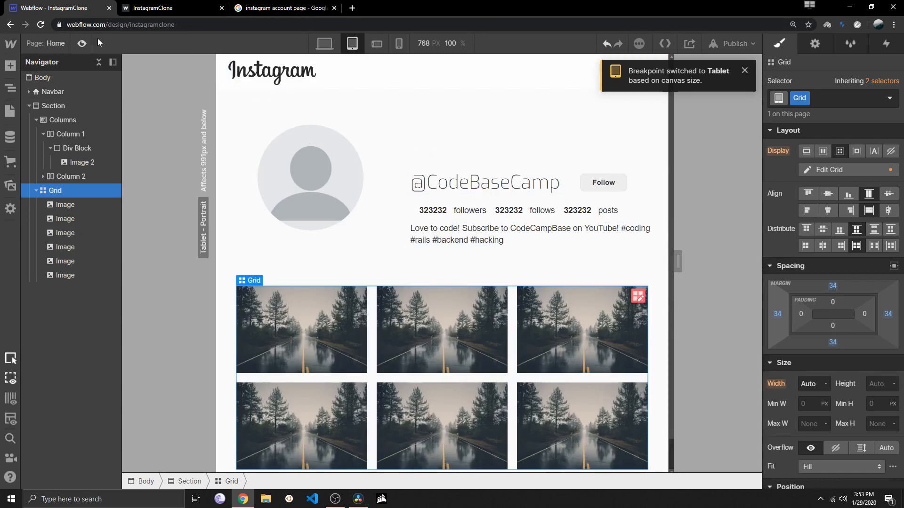
Preview the page at phone landscape, phone portrait and desktop to check the image grid's spacing
click(84, 43)
click(437, 43)
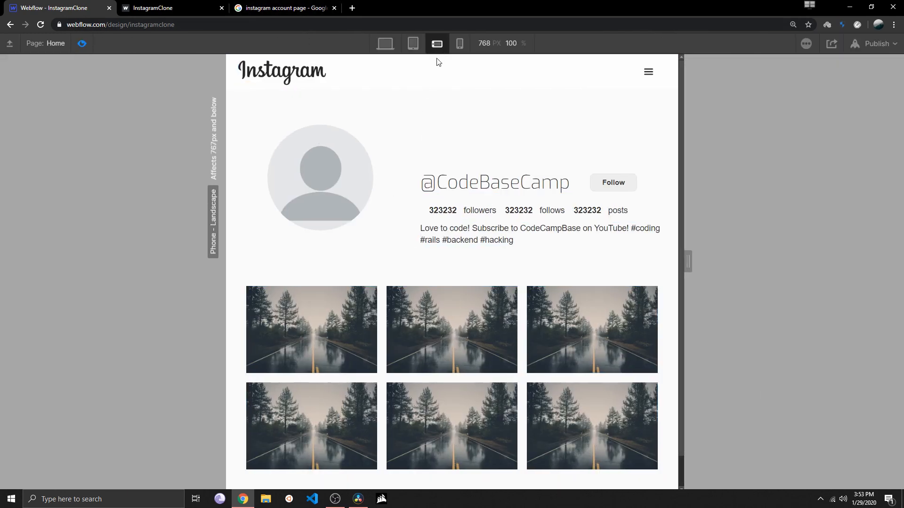
scroll(437, 264, down, 6)
scroll(439, 287, up, 5)
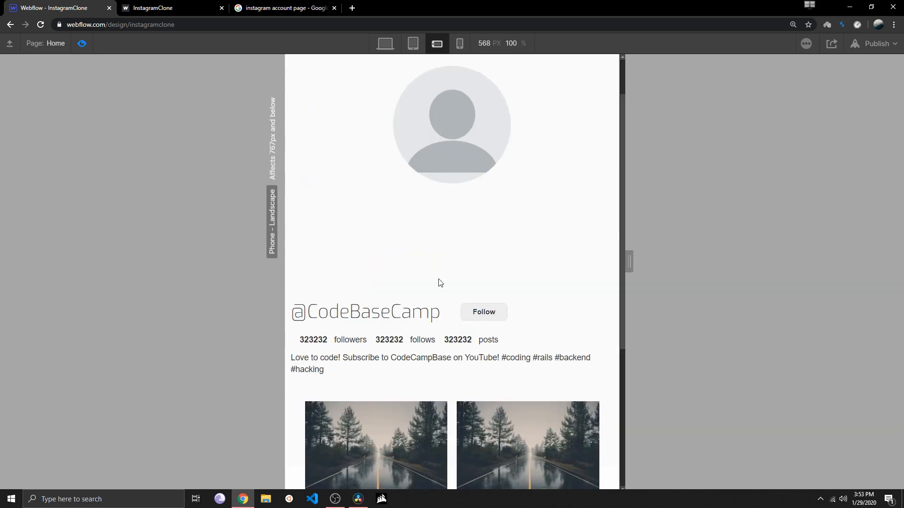
click(459, 44)
scroll(425, 188, down, 12)
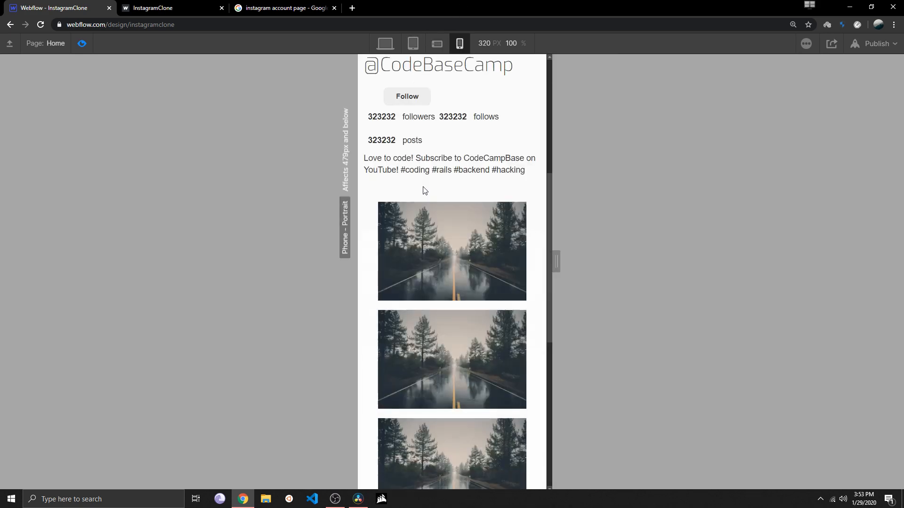
scroll(426, 182, up, 12)
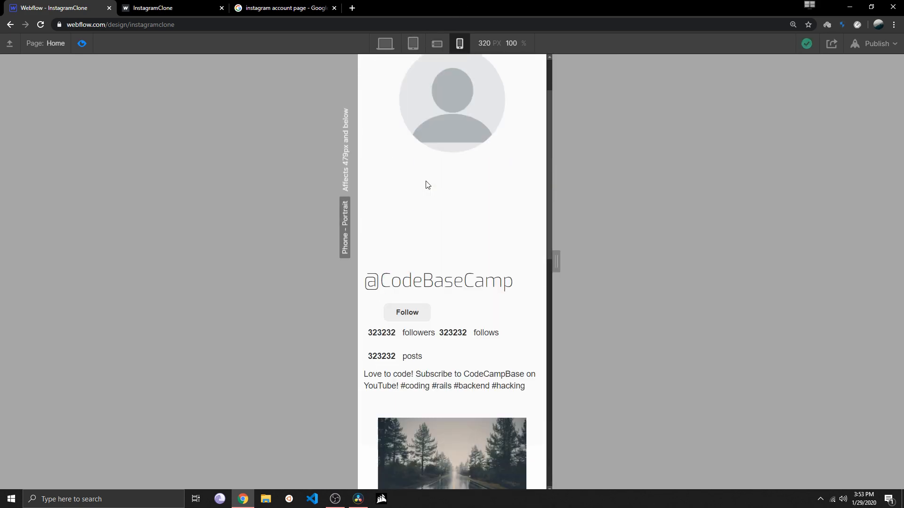
click(385, 44)
scroll(397, 264, down, 5)
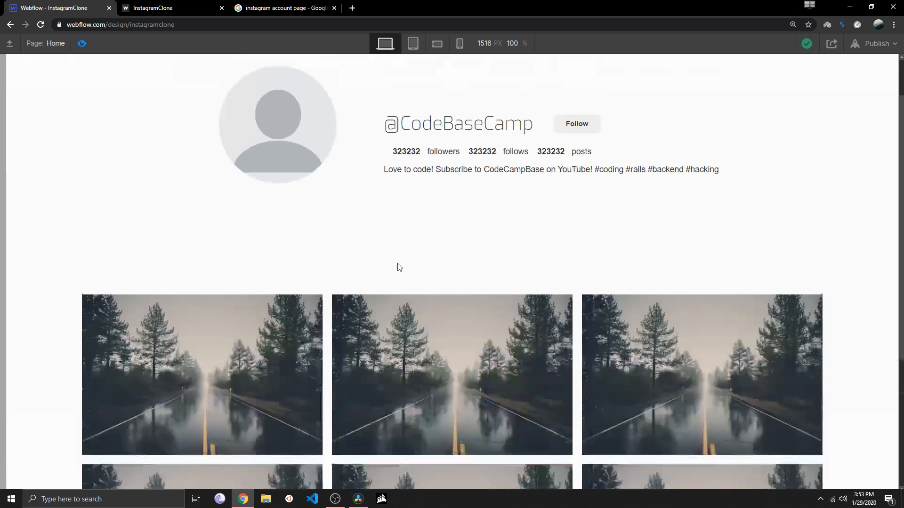
scroll(397, 262, up, 4)
scroll(398, 266, up, 1)
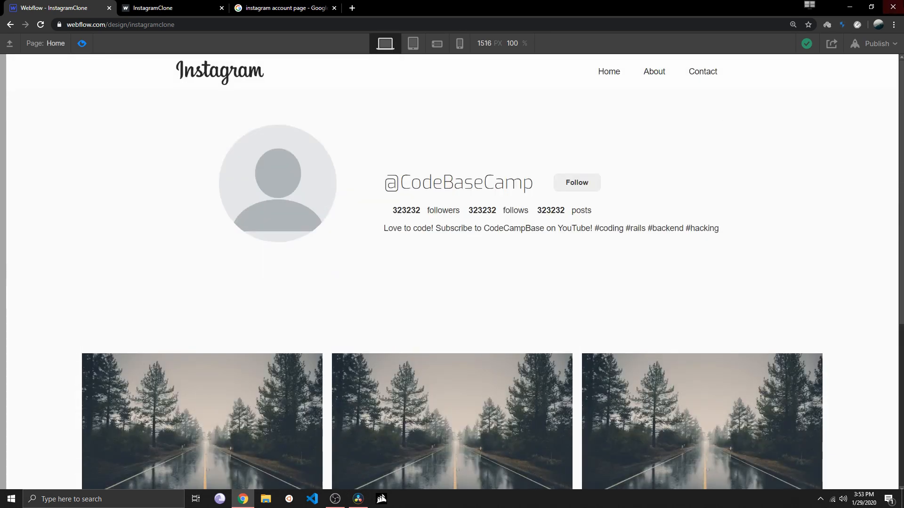
Resize the browser window to test the page's responsive layout, then maximize the window again
click(872, 7)
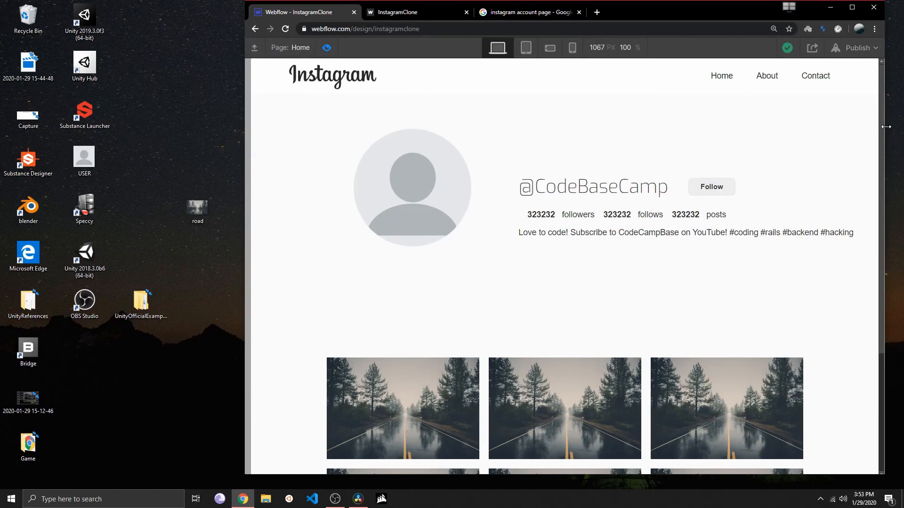
mouse_move(884, 130)
mouse_down()
mouse_move(479, 128)
mouse_move(889, 140)
mouse_up()
click(860, 7)
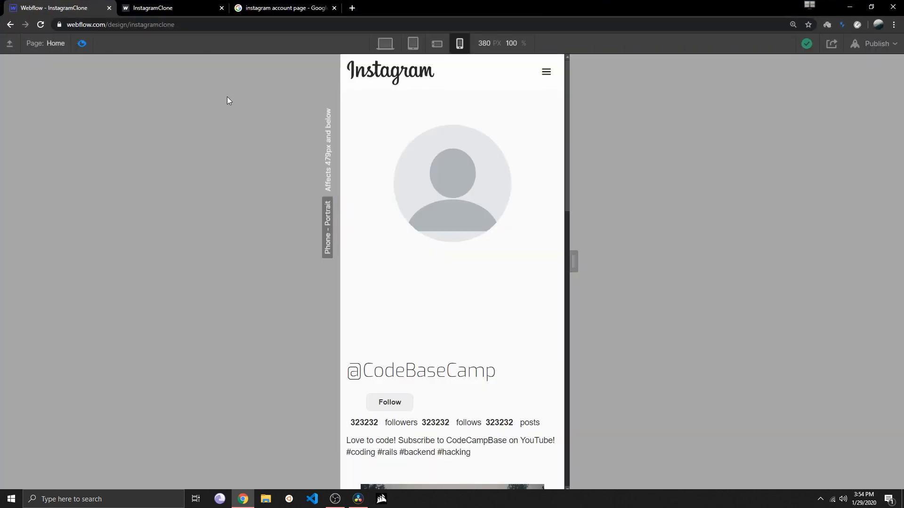
Leave the preview, switch to the desktop breakpoint and create a new page named Account
click(79, 44)
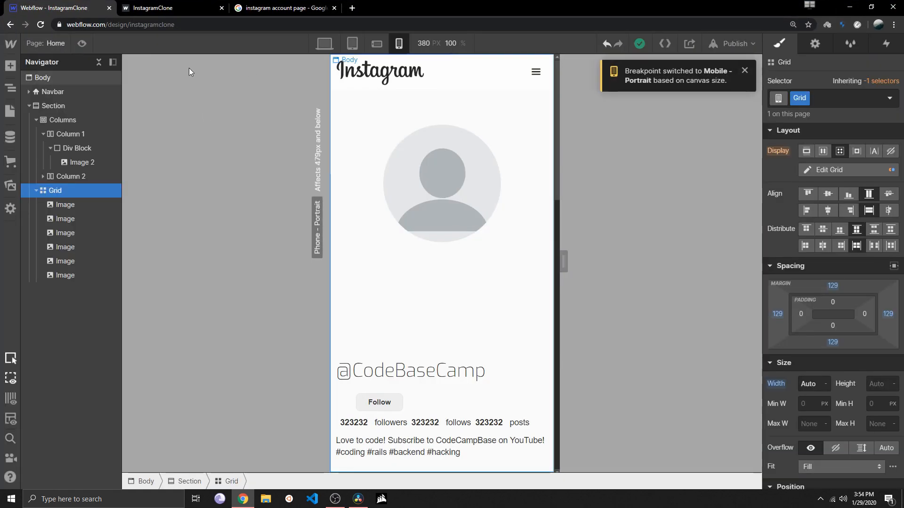
click(324, 44)
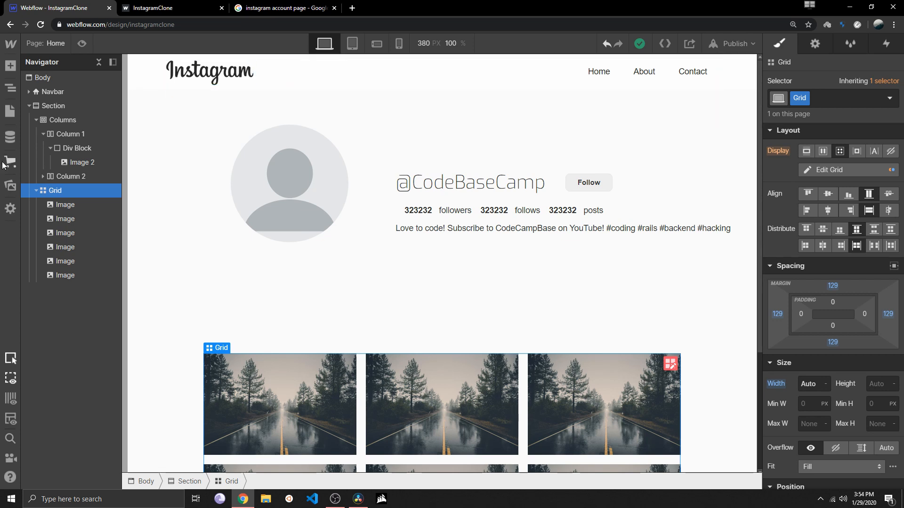
click(10, 112)
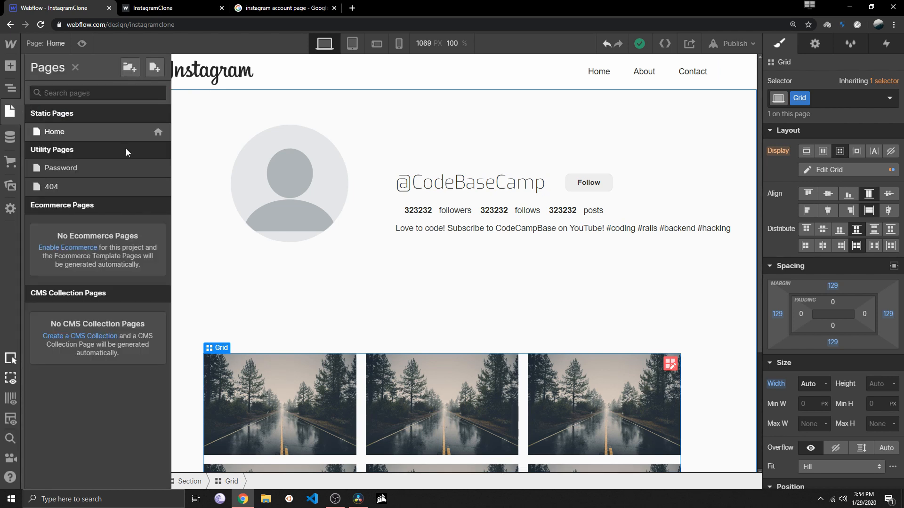
click(155, 67)
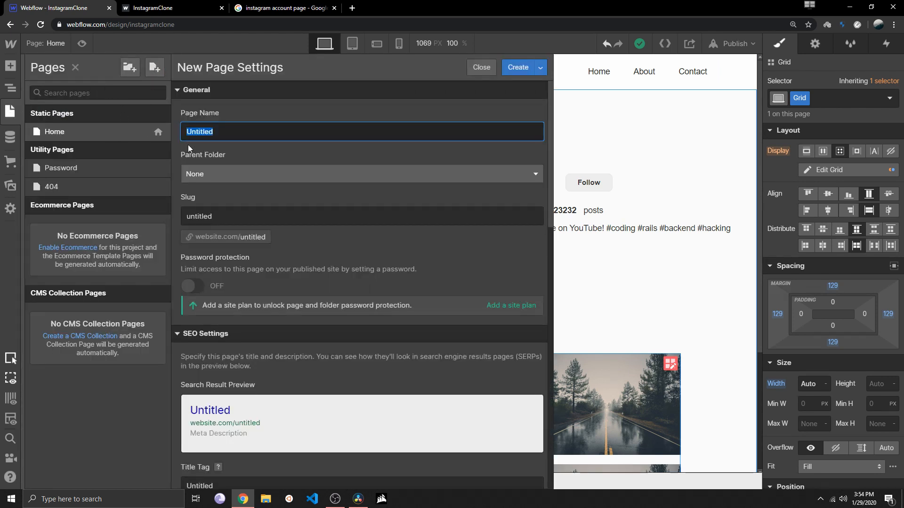
text(A)
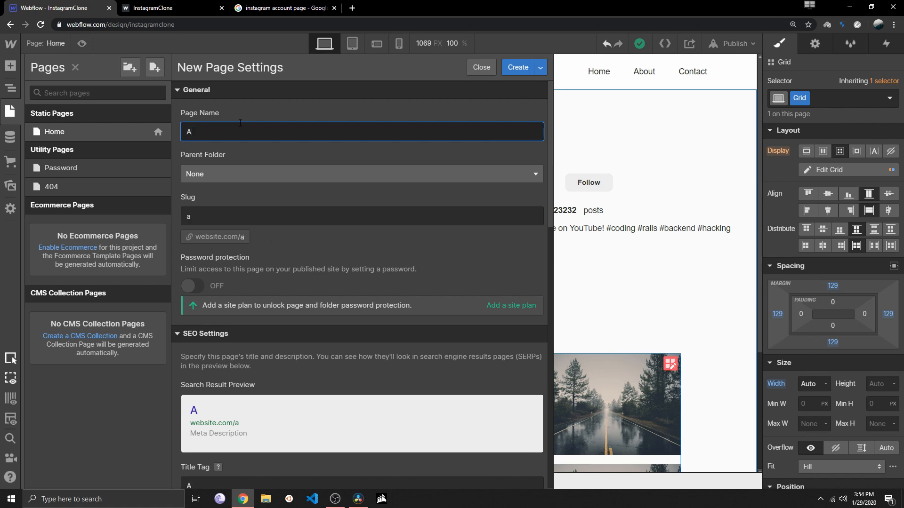
text(ccountDet)
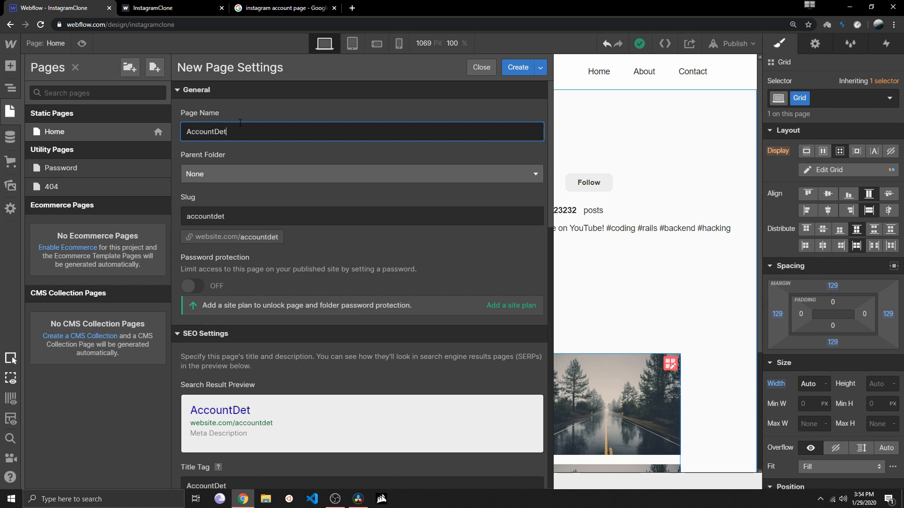
key(BackSpace)
key(BackSpace)
key(BackSpace)
click(517, 67)
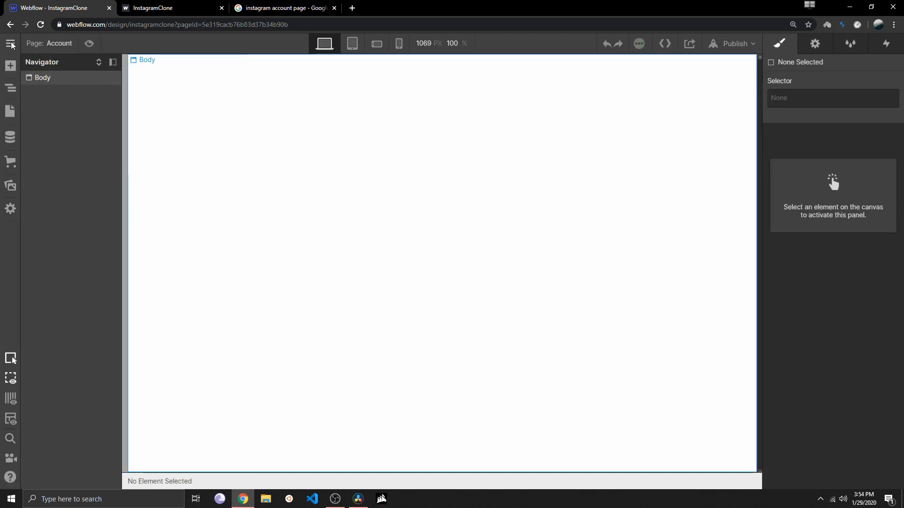
On the Home page, change the About navigation link's text to Account and delete the Contact link
click(12, 89)
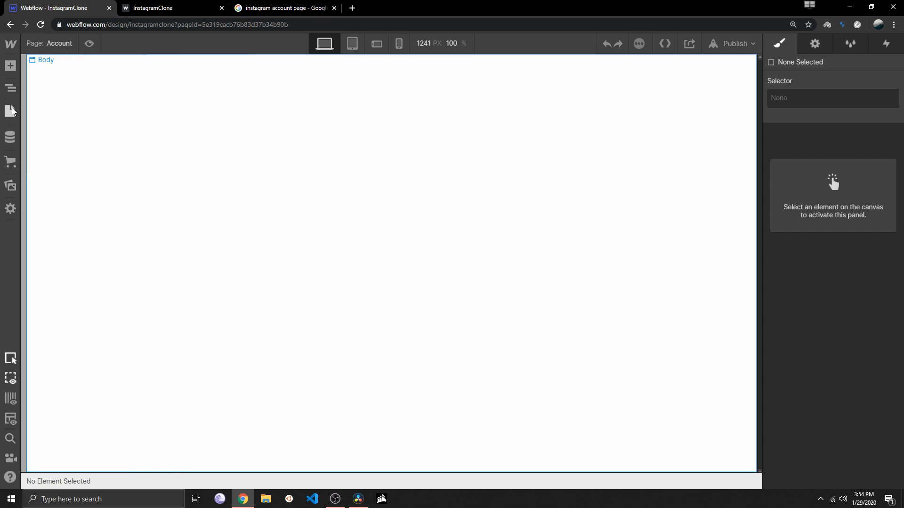
click(10, 111)
click(55, 133)
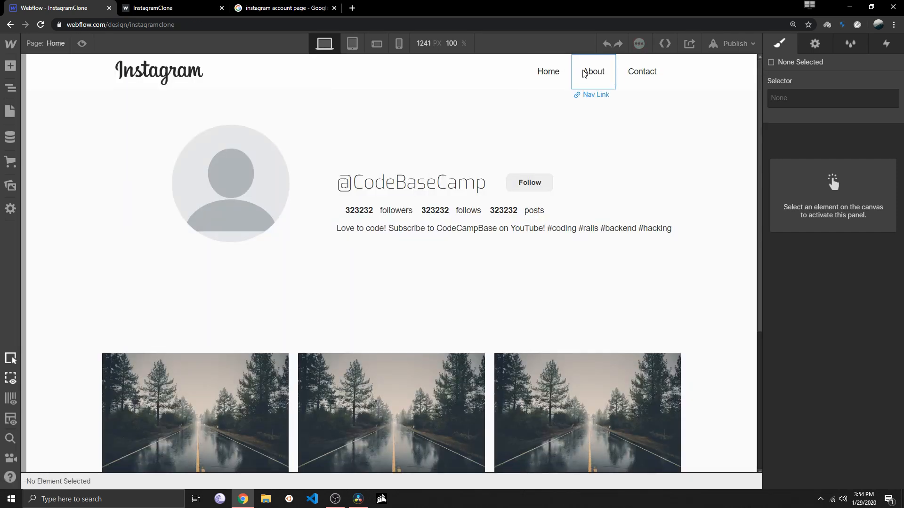
double_click(594, 72)
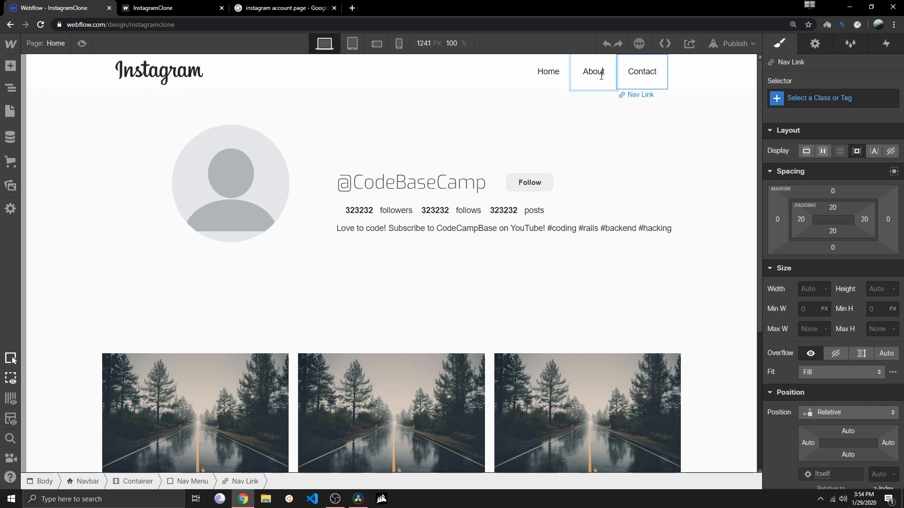
double_click(605, 76)
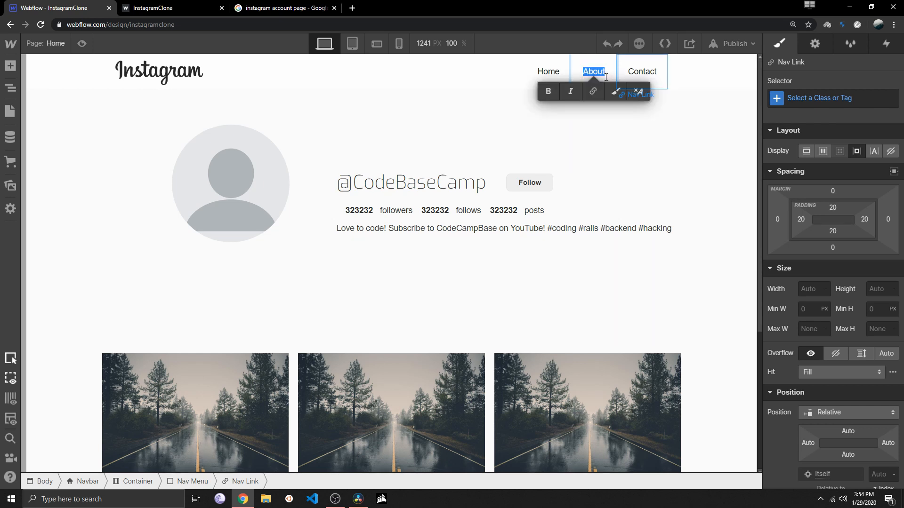
text(N)
key(BackSpace)
text(Account)
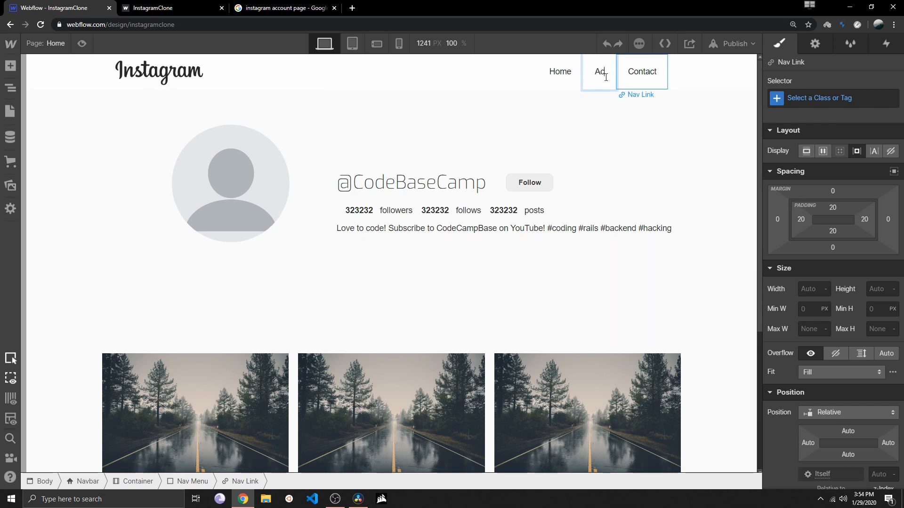
key(Return)
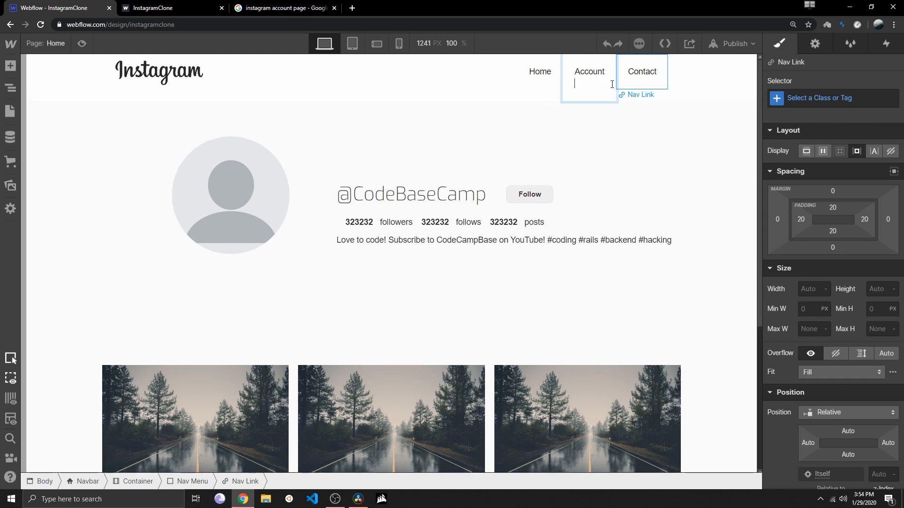
key(BackSpace)
key(Escape)
click(634, 84)
key(Delete)
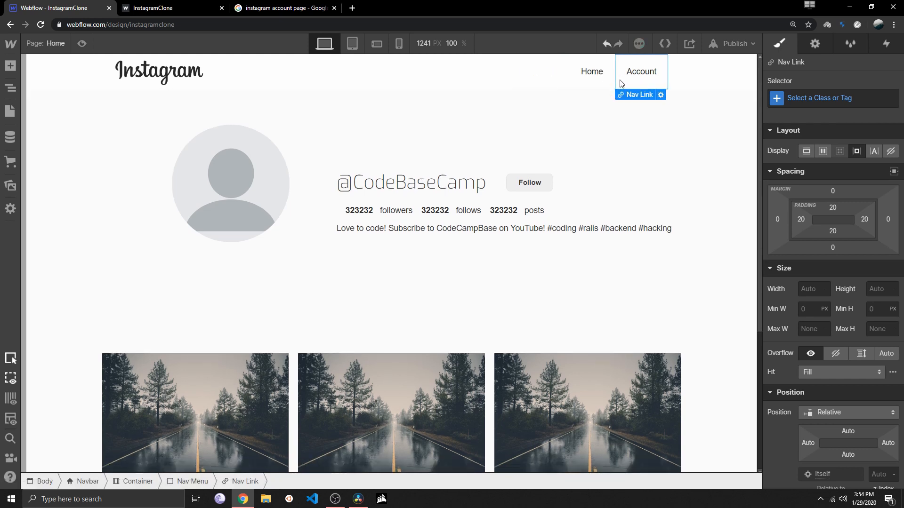
Set the Account navigation link to open the Account page
click(601, 75)
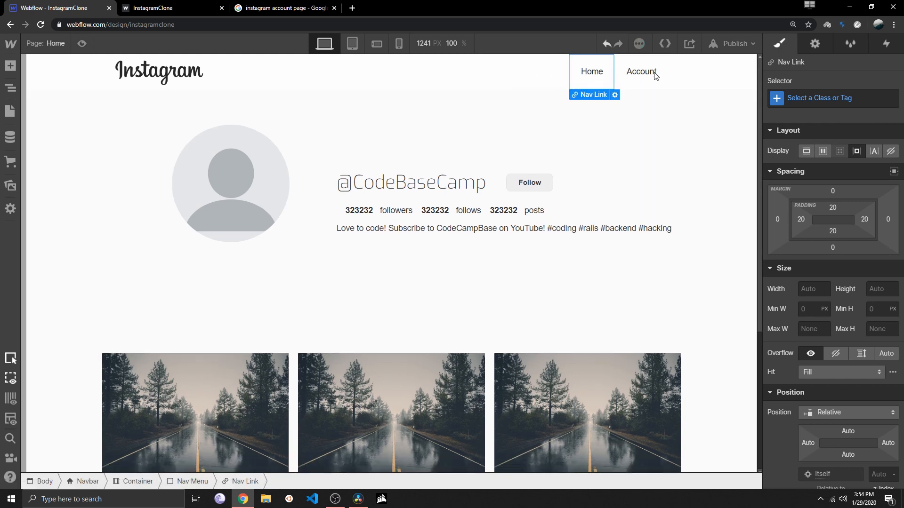
click(621, 74)
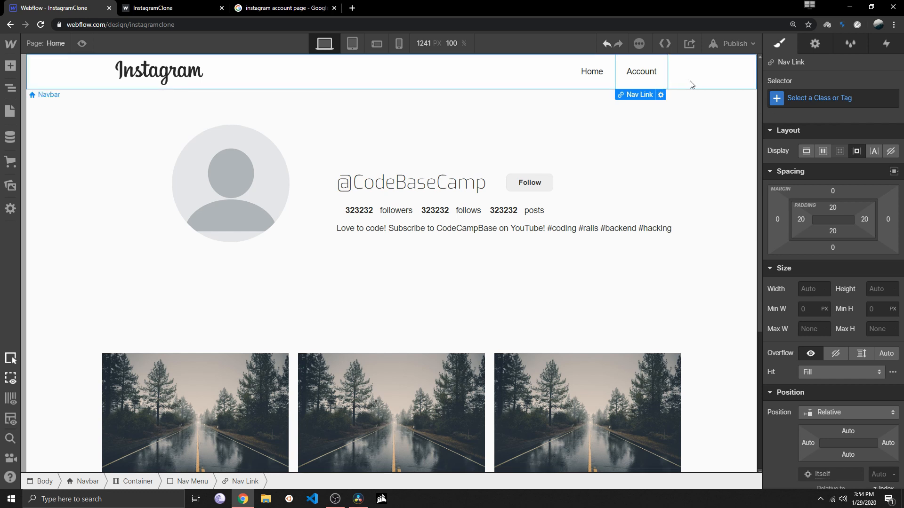
click(816, 44)
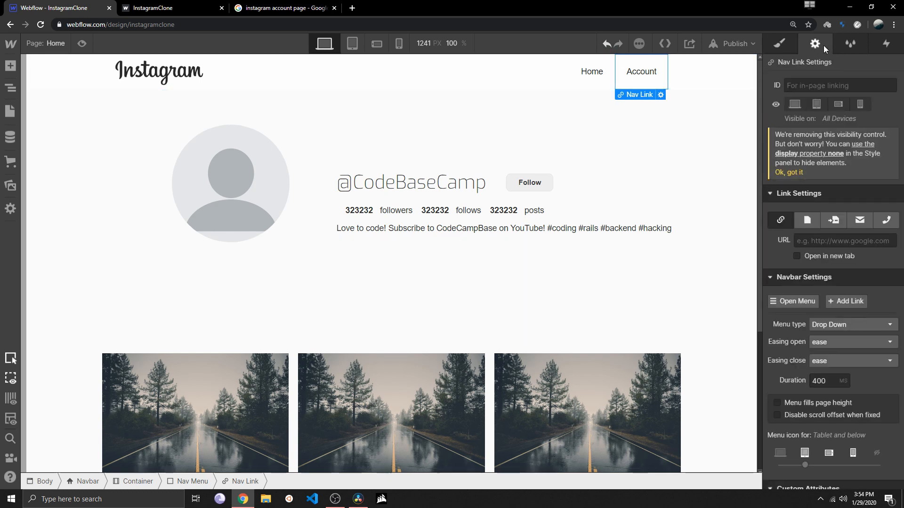
click(807, 222)
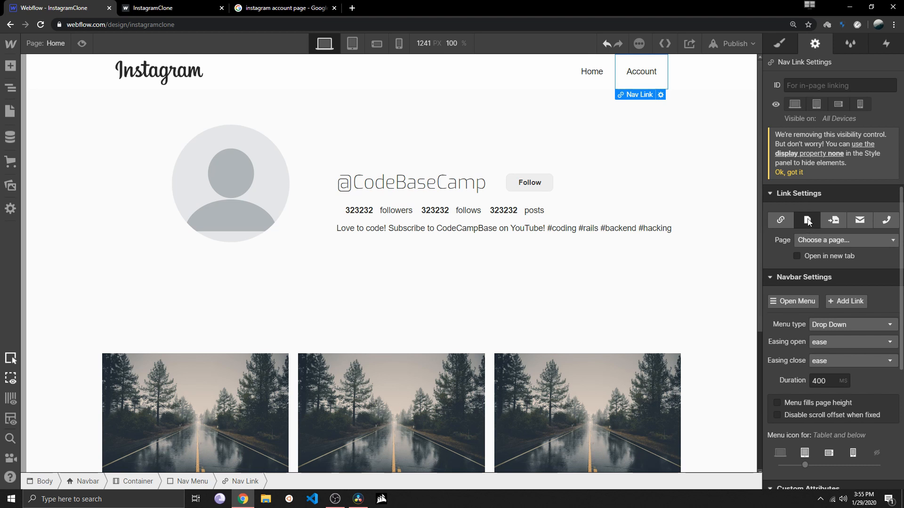
click(811, 239)
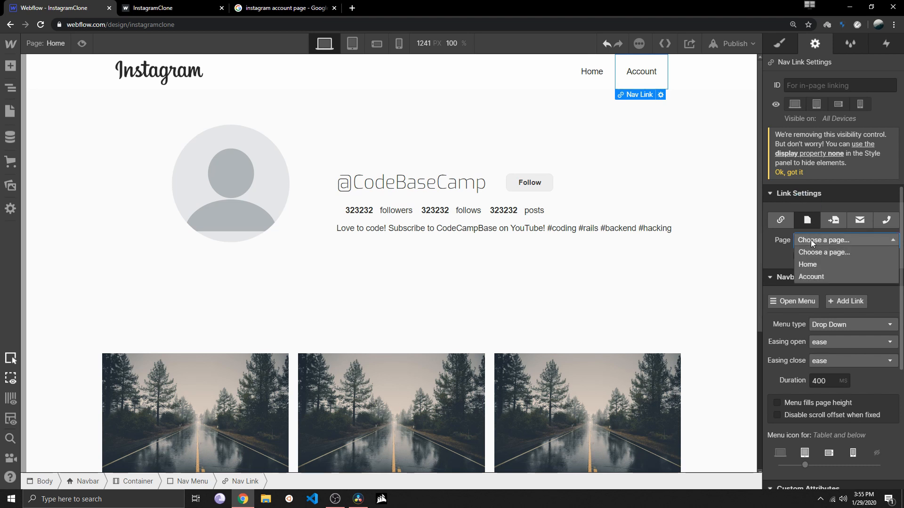
click(813, 274)
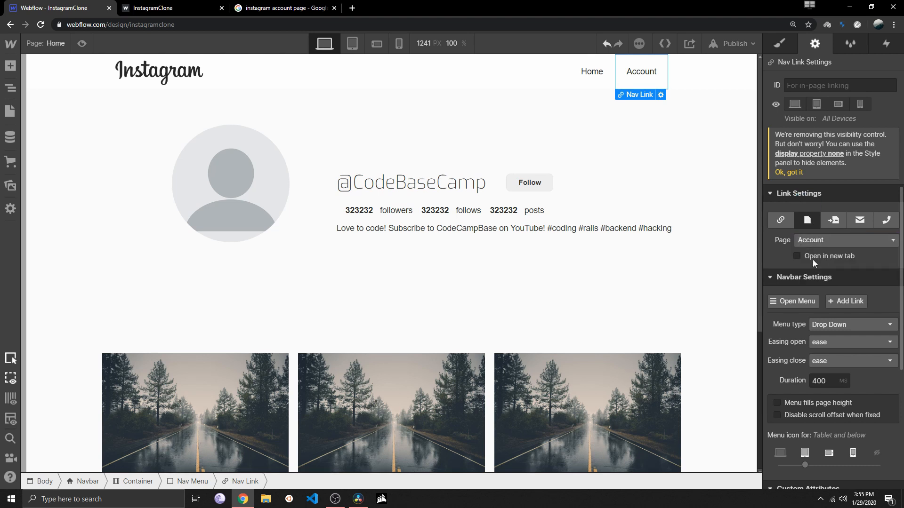
Preview the site, follow the Account navigation link to test it, and return to editing
click(81, 43)
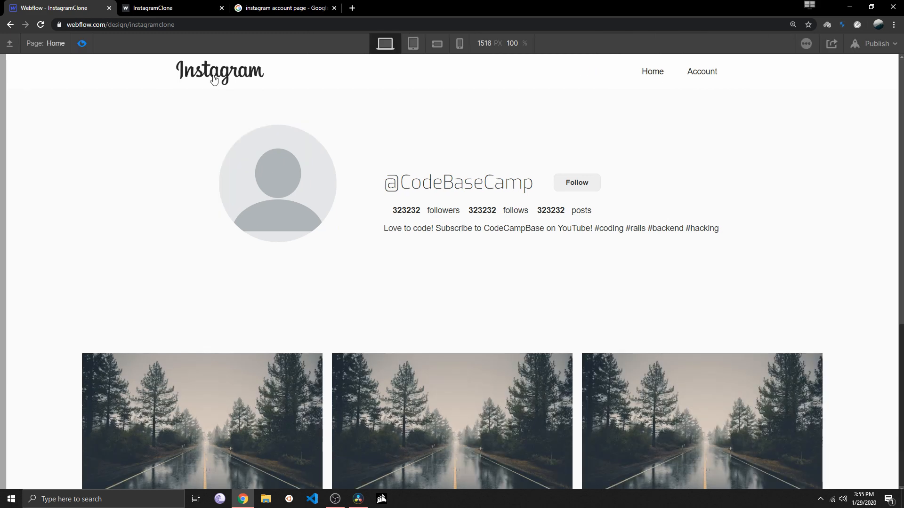
click(695, 73)
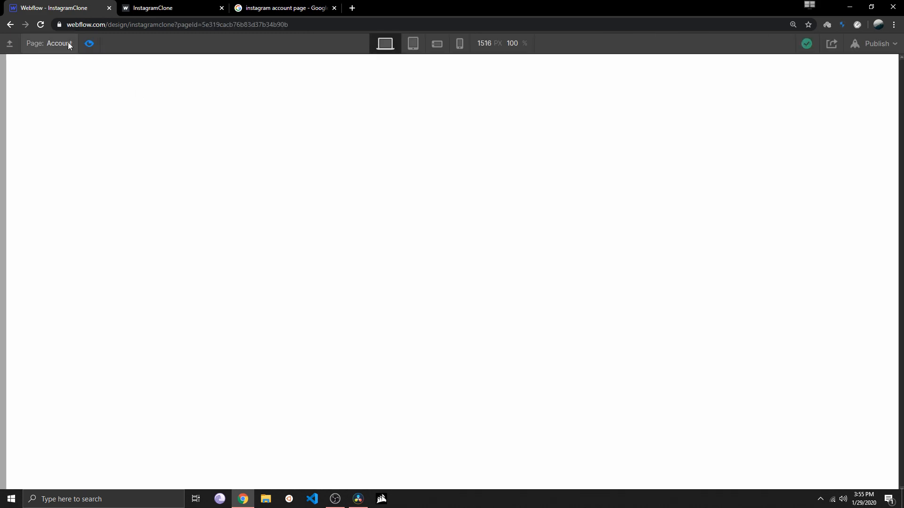
click(9, 25)
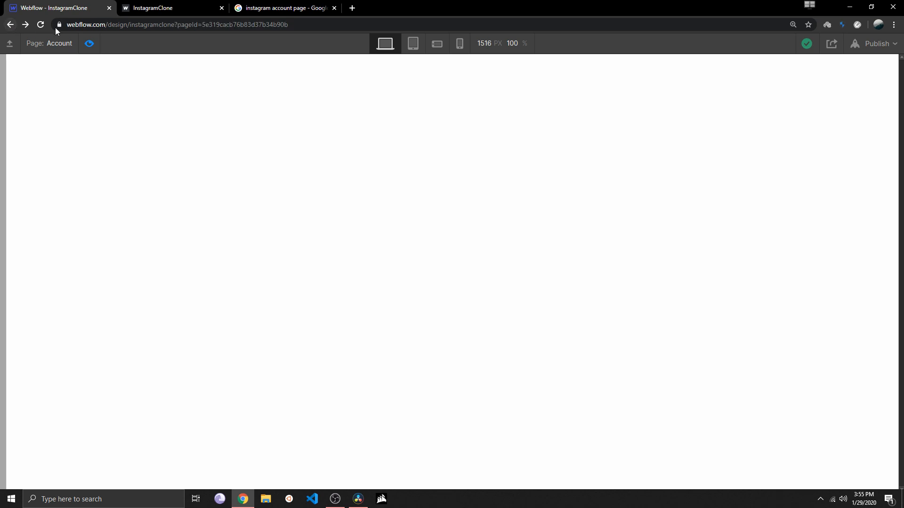
click(90, 44)
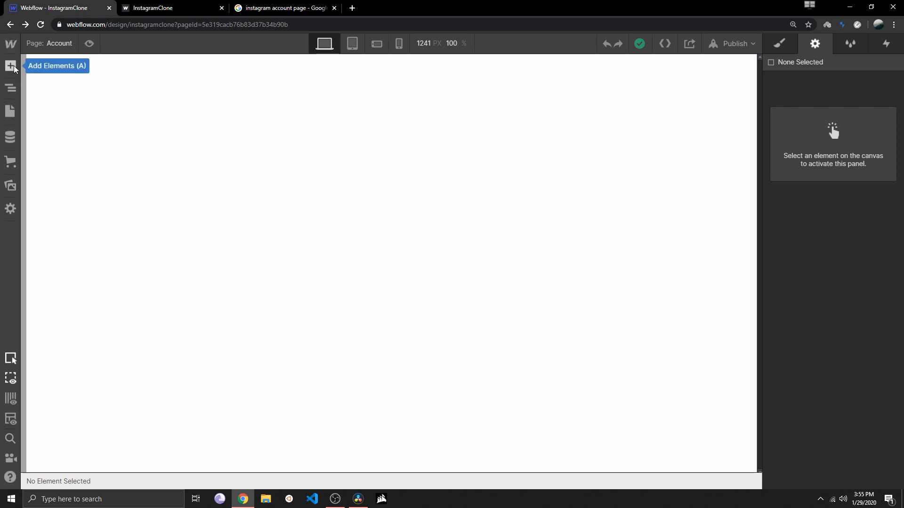
Look over the Instagram account page image results for reference and return to the Webflow project
click(292, 8)
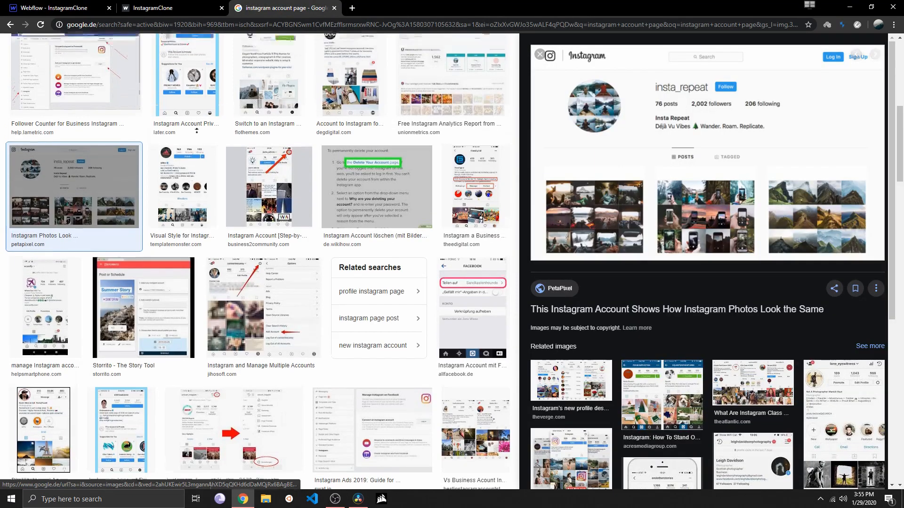
scroll(197, 130, up, 8)
click(34, 4)
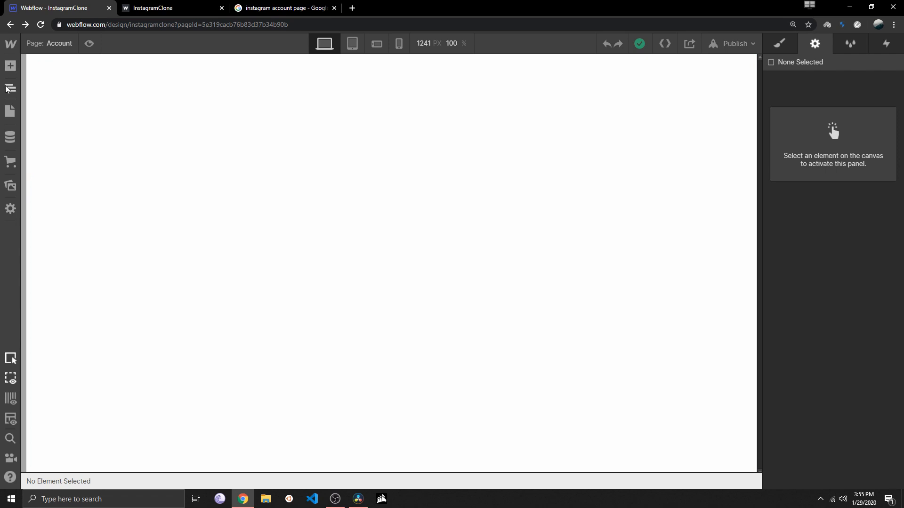
Open the Home page and set the Home navigation link's font to Exo
click(10, 112)
click(63, 131)
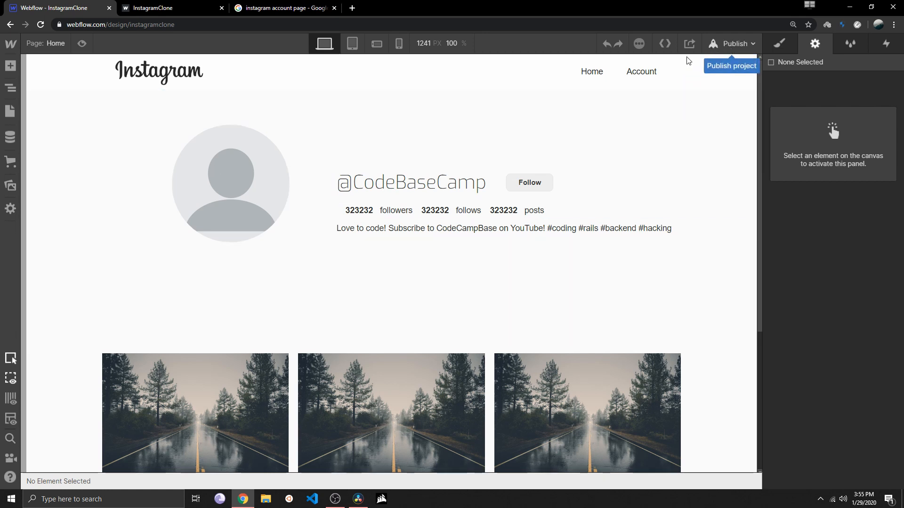
click(589, 79)
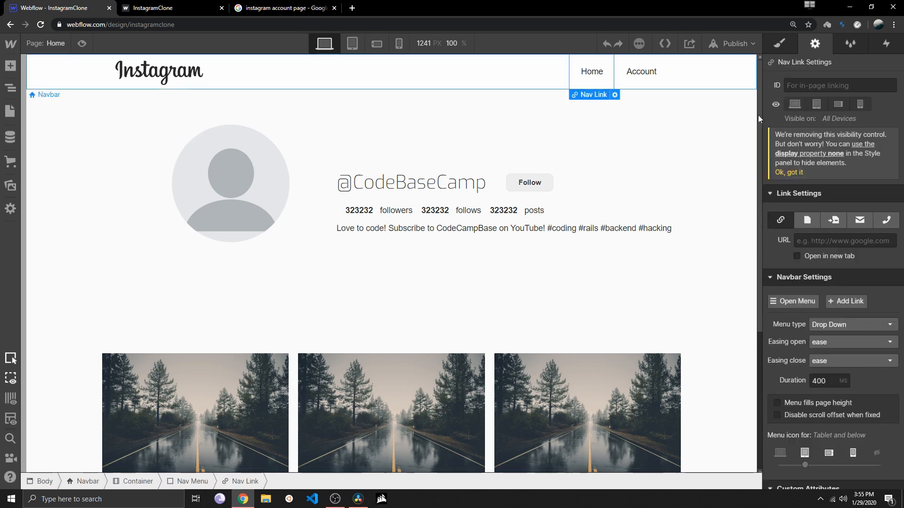
key(s)
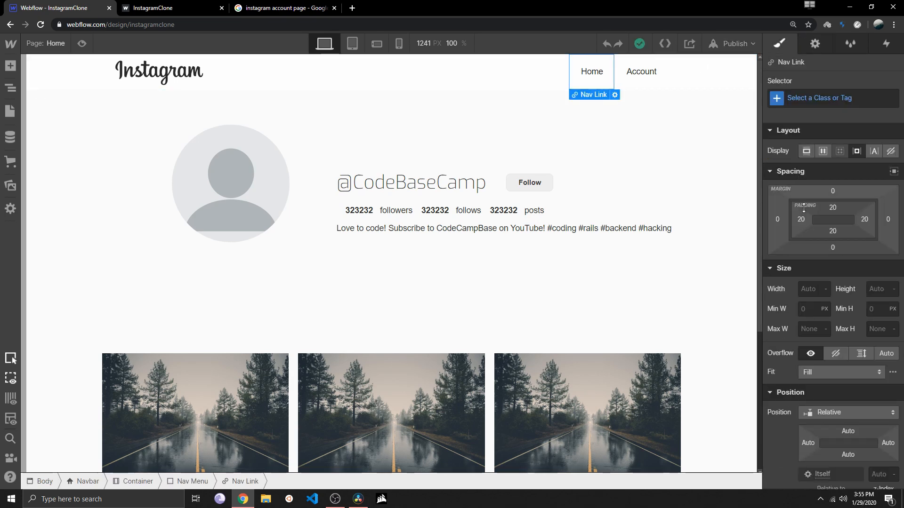
scroll(817, 235, down, 10)
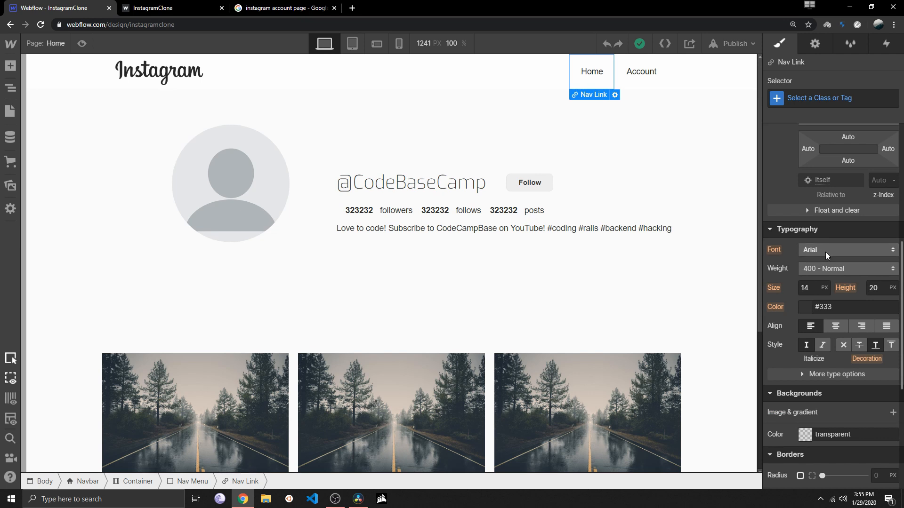
click(826, 252)
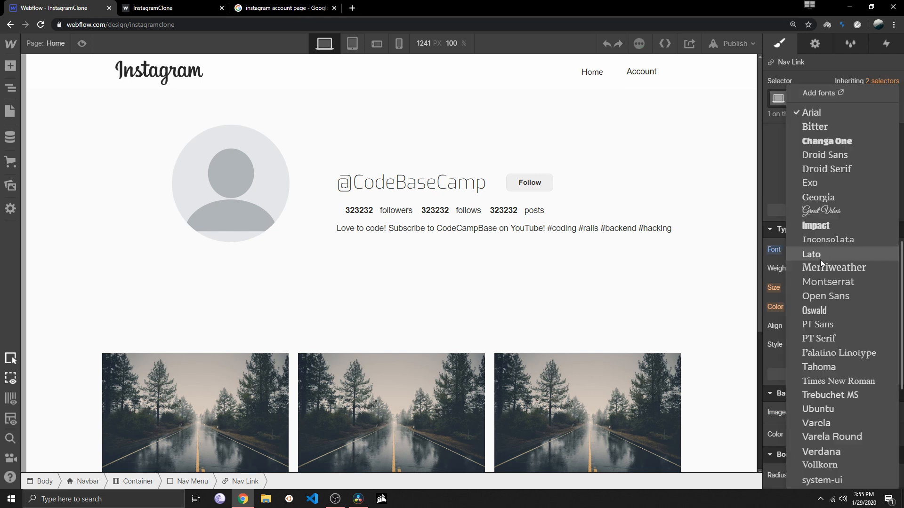
click(818, 185)
Set the Account navigation link's font to Exo
click(649, 76)
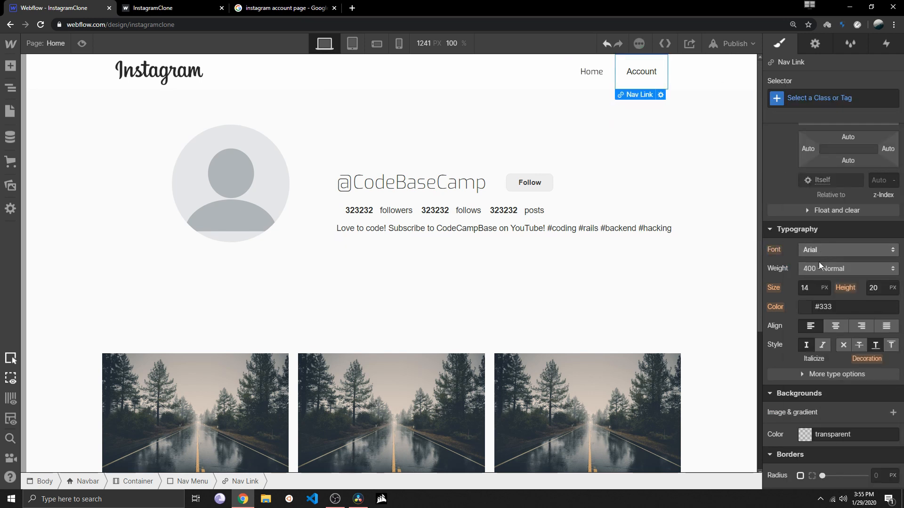
click(819, 251)
click(817, 183)
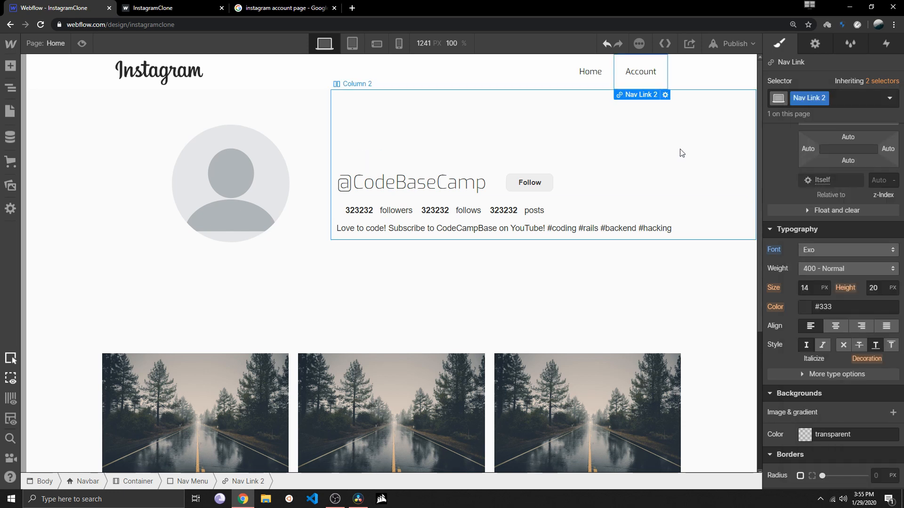
Set the Home navigation link's font weight to 200 - Extra Light
click(592, 73)
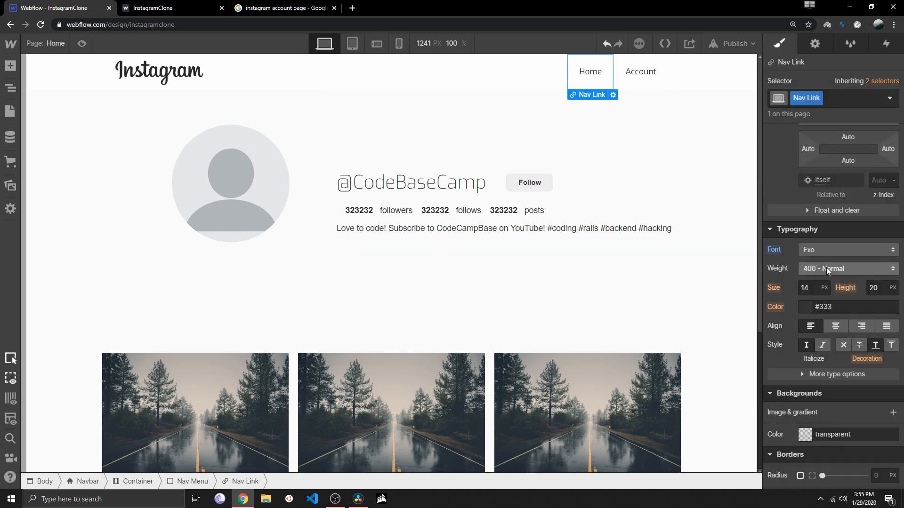
click(826, 268)
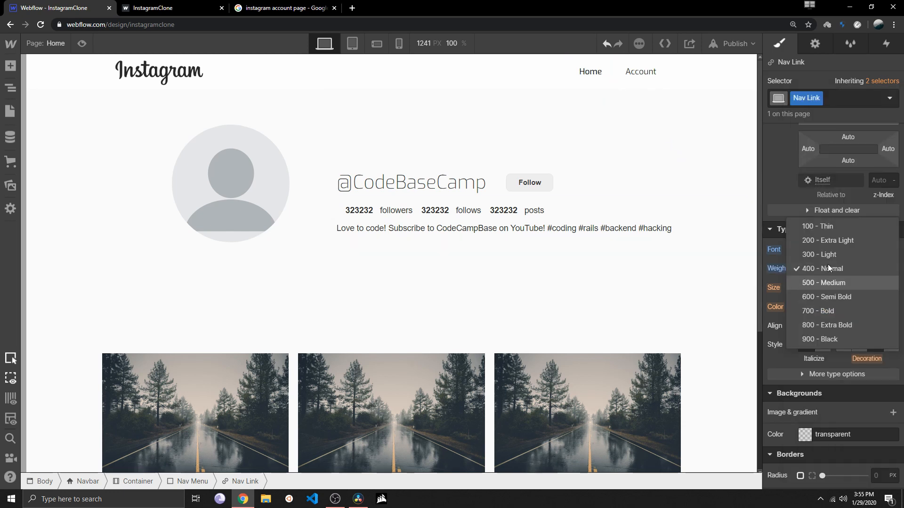
click(827, 242)
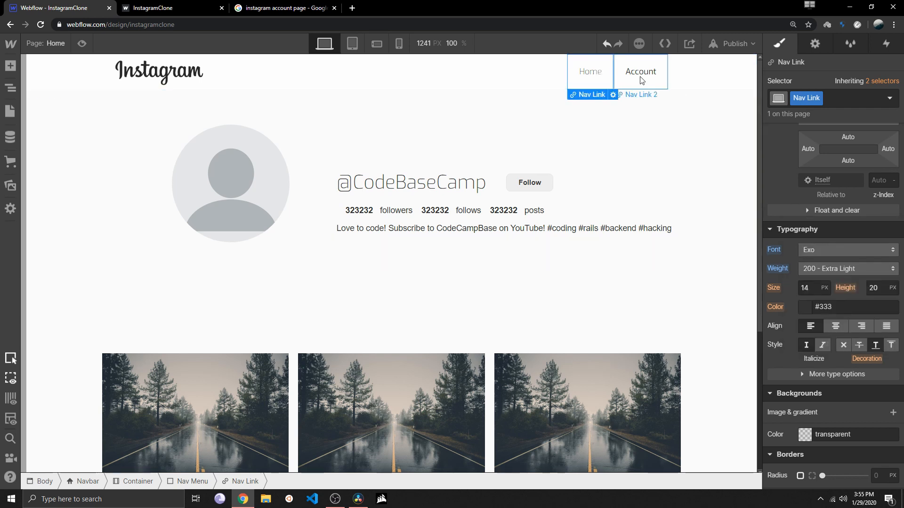
Set the Account navigation link's font weight, trying 300 - Light before settling on 200 - Extra Light
click(638, 75)
click(820, 268)
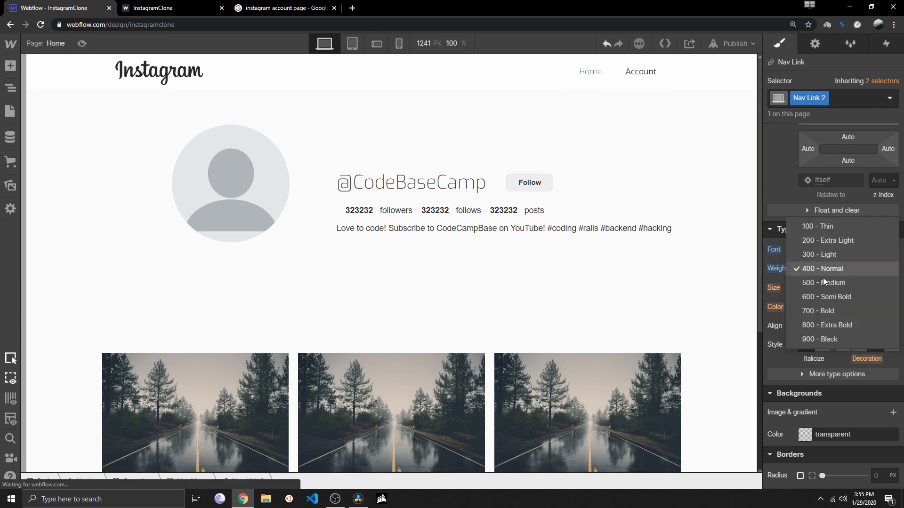
click(824, 255)
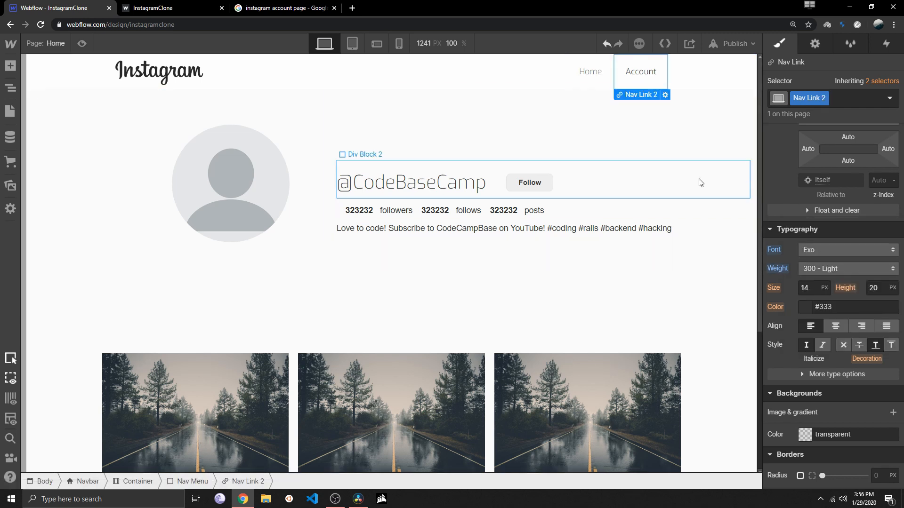
click(729, 222)
click(640, 71)
click(812, 264)
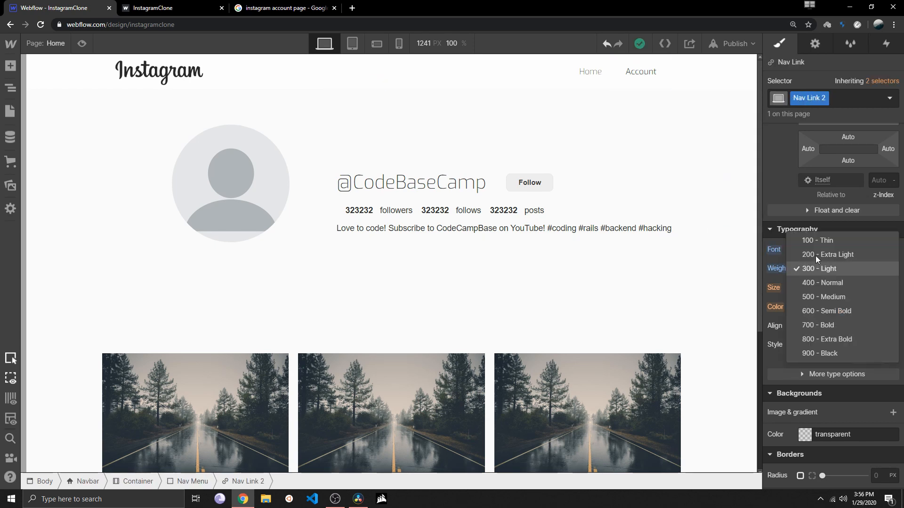
click(815, 256)
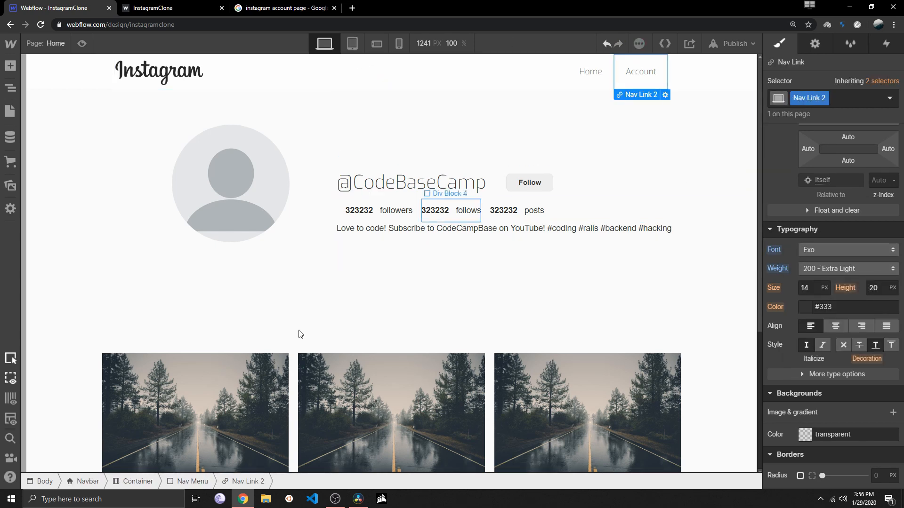
scroll(306, 331, down, 5)
scroll(312, 332, up, 5)
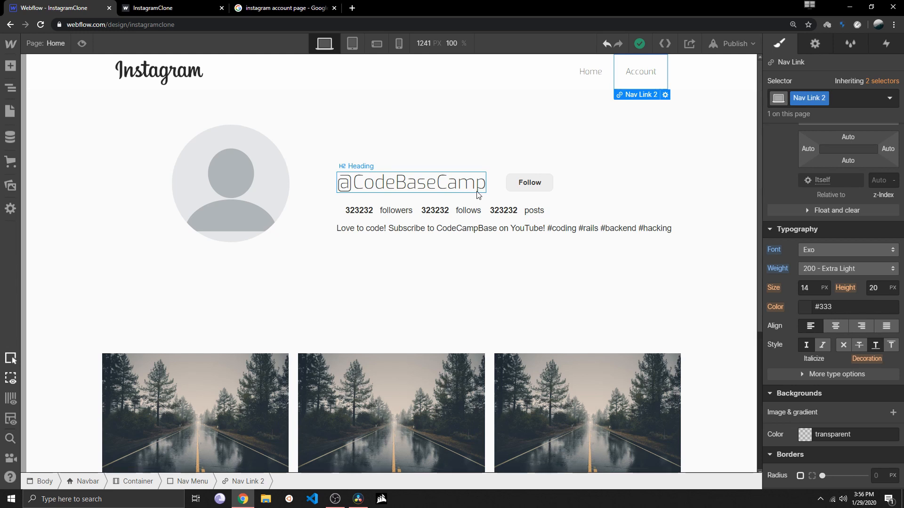
Look through the site's generated HTML in the code export preview and close it
click(667, 44)
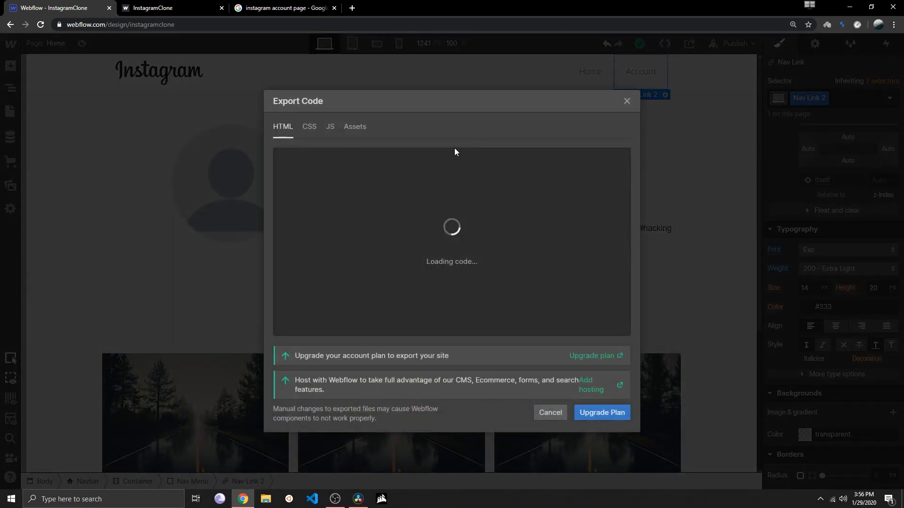
scroll(420, 187, down, 10)
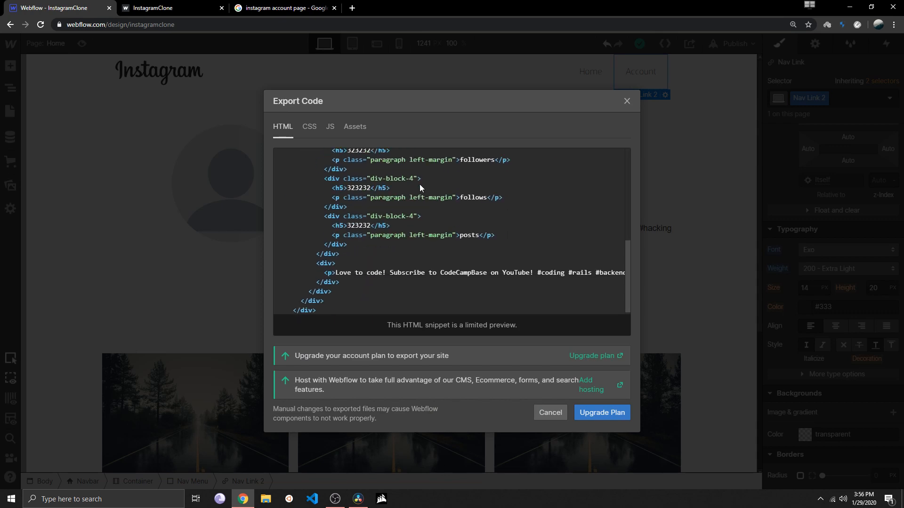
scroll(419, 186, down, 2)
scroll(406, 256, up, 2)
scroll(405, 275, down, 2)
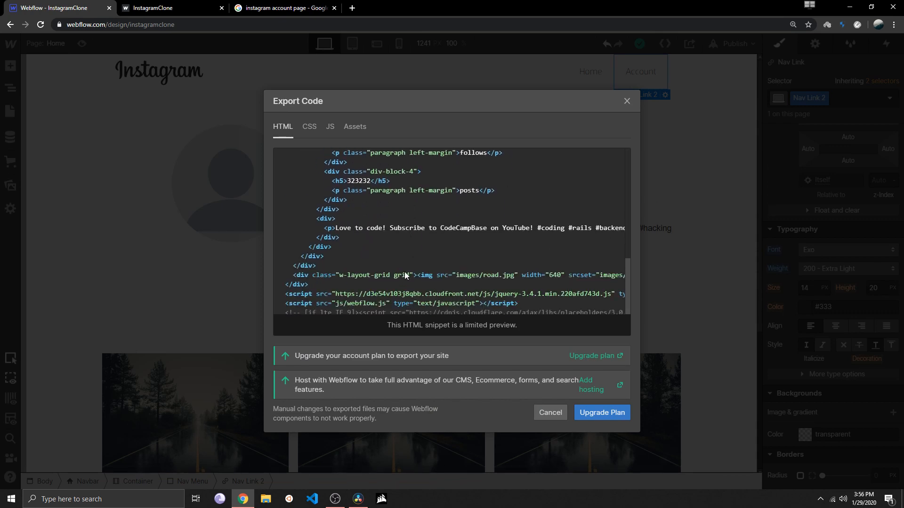
scroll(452, 235, up, 5)
click(627, 101)
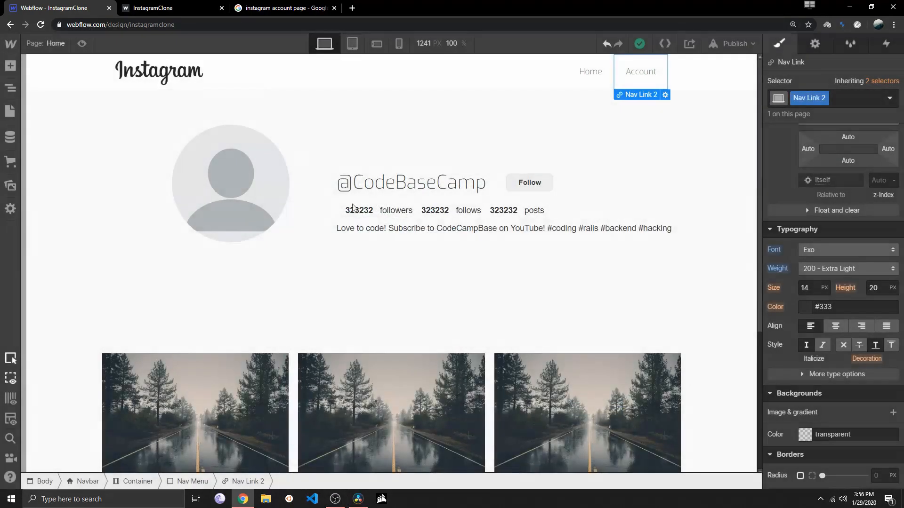
Reopen the code export preview, examine the site's HTML, CSS and JS code, and close it
click(665, 43)
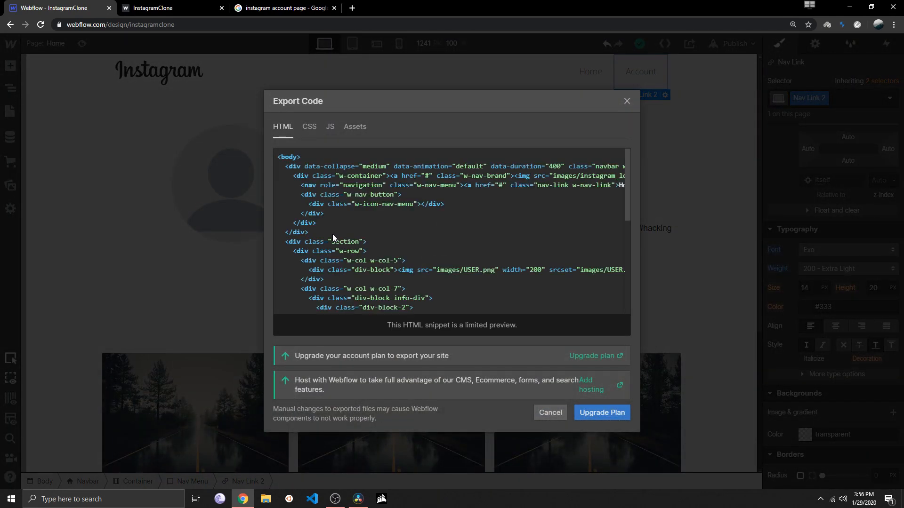
scroll(333, 233, down, 2)
scroll(374, 214, down, 1)
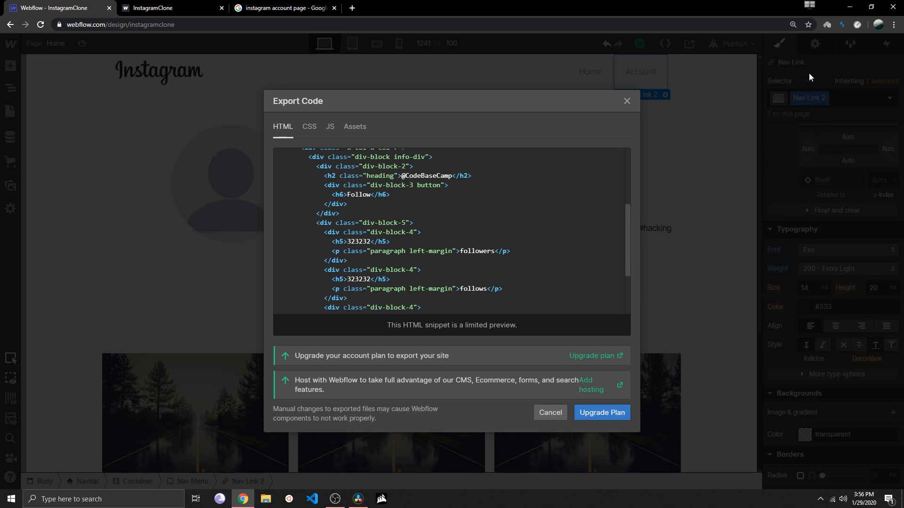
scroll(345, 251, down, 2)
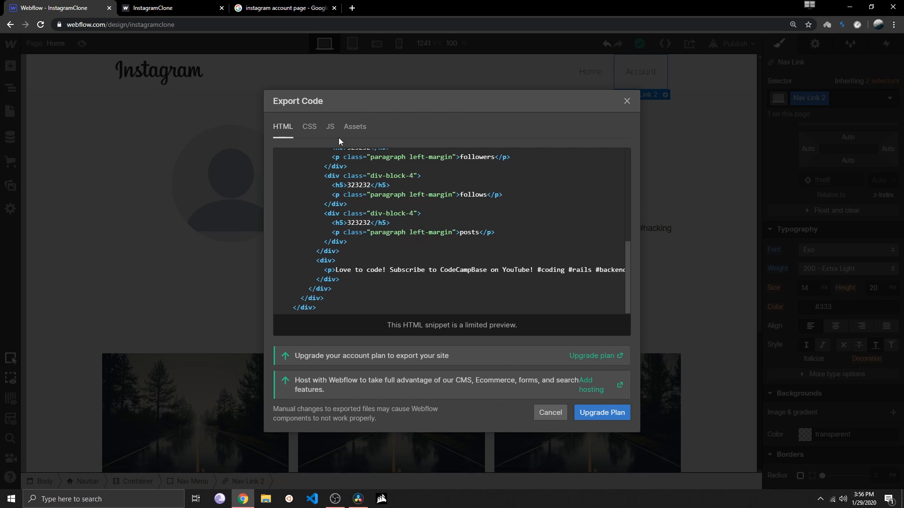
click(303, 123)
scroll(369, 237, down, 5)
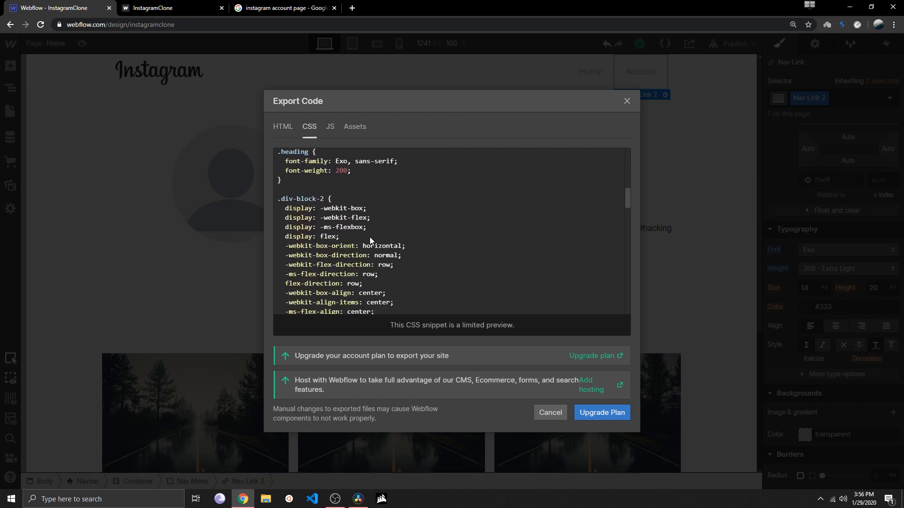
scroll(370, 236, down, 4)
scroll(370, 231, up, 8)
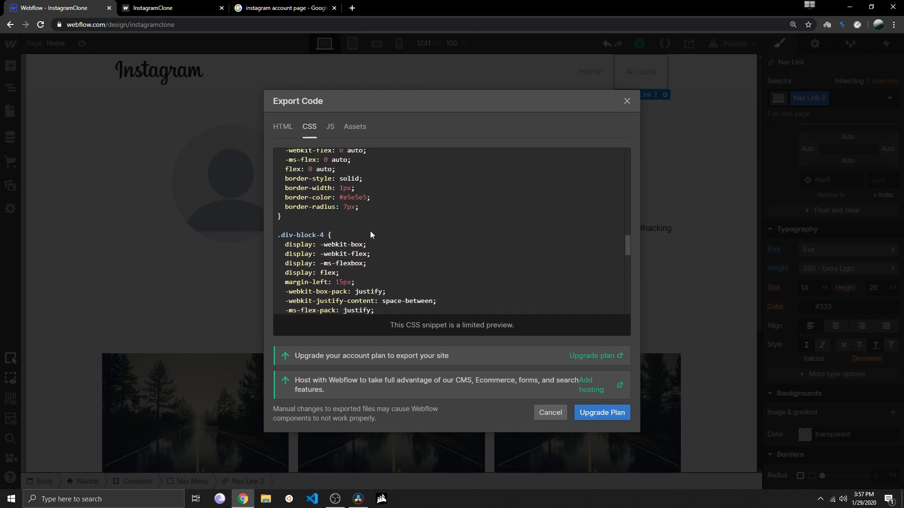
scroll(360, 188, up, 3)
click(330, 126)
scroll(358, 165, down, 5)
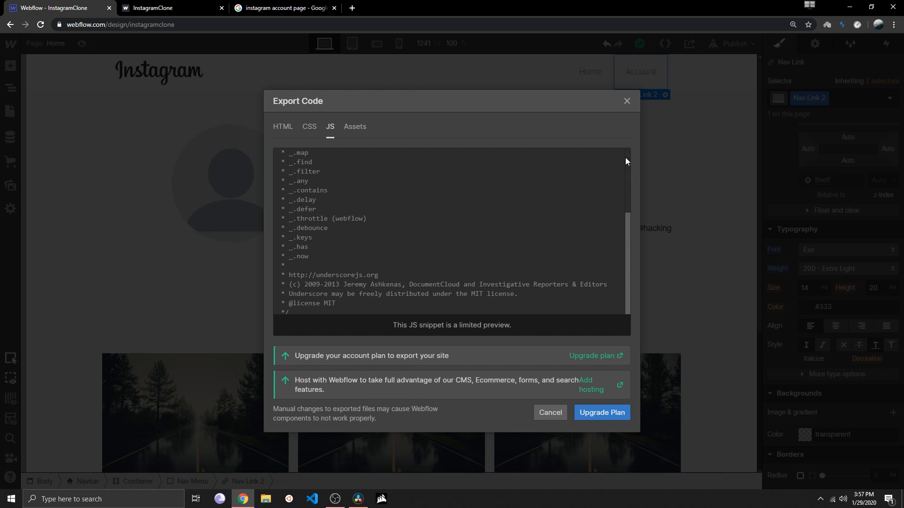
click(626, 101)
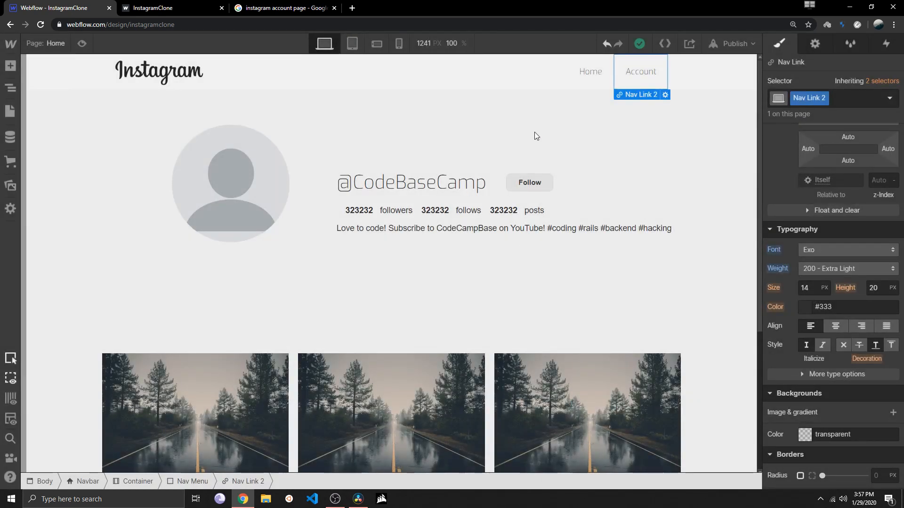
Check the code export preview once more, close it, and look over the Home page's image grid
click(665, 43)
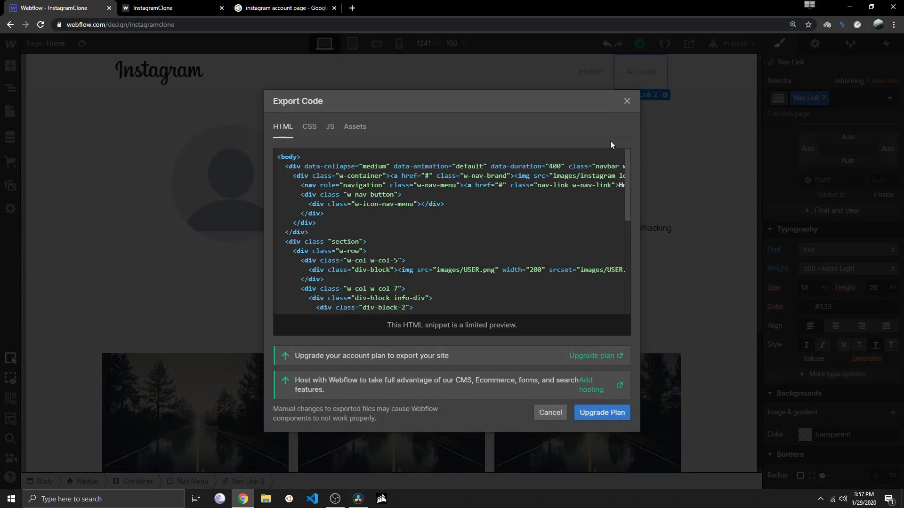
click(627, 102)
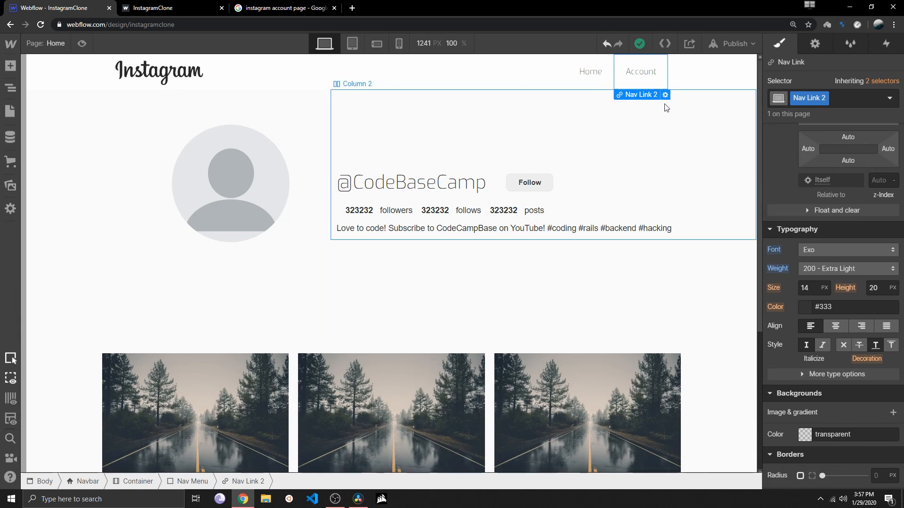
scroll(610, 186, down, 1)
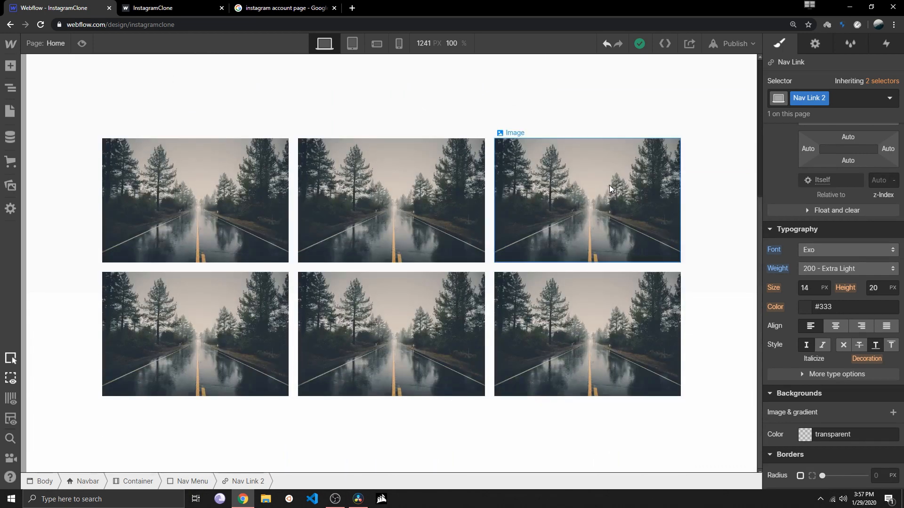
scroll(610, 185, up, 5)
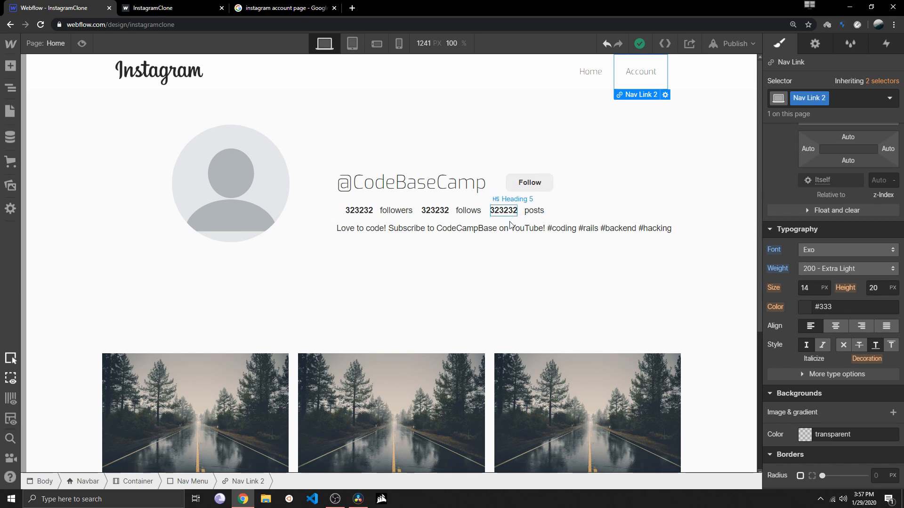
Publish the site to instagramclone.webflow.io and open the published page
click(732, 43)
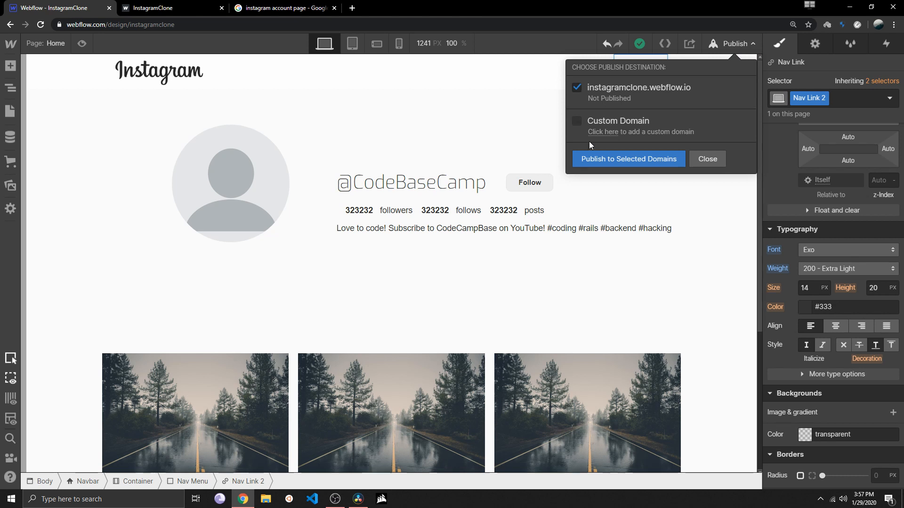
click(603, 157)
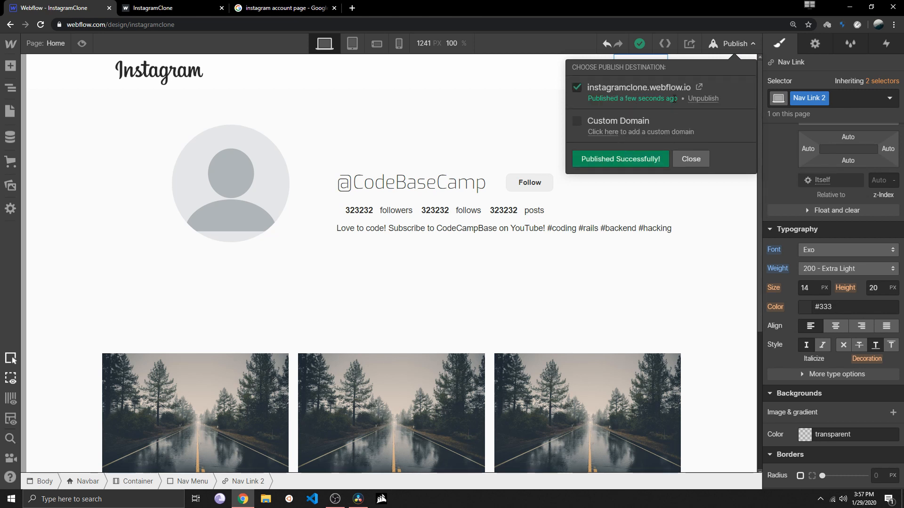
click(699, 89)
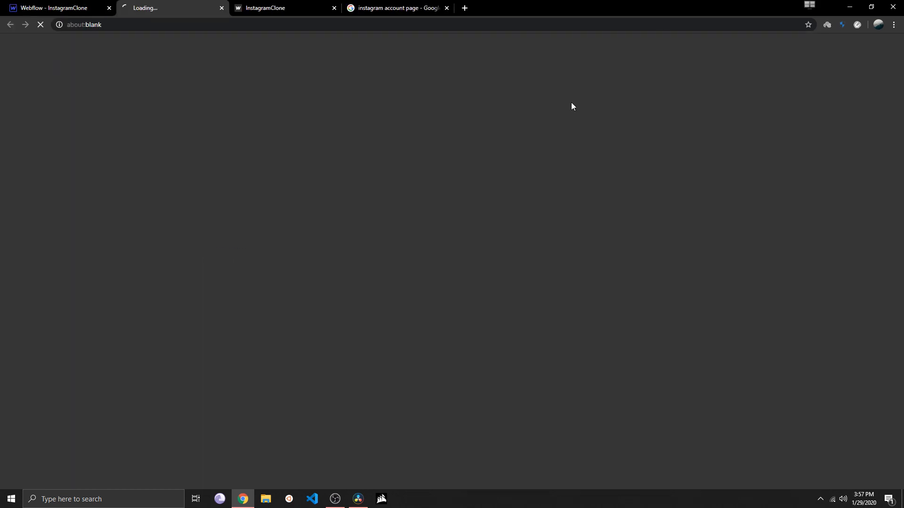
Look over the published page from the profile header down to the image grid
scroll(273, 113, down, 3)
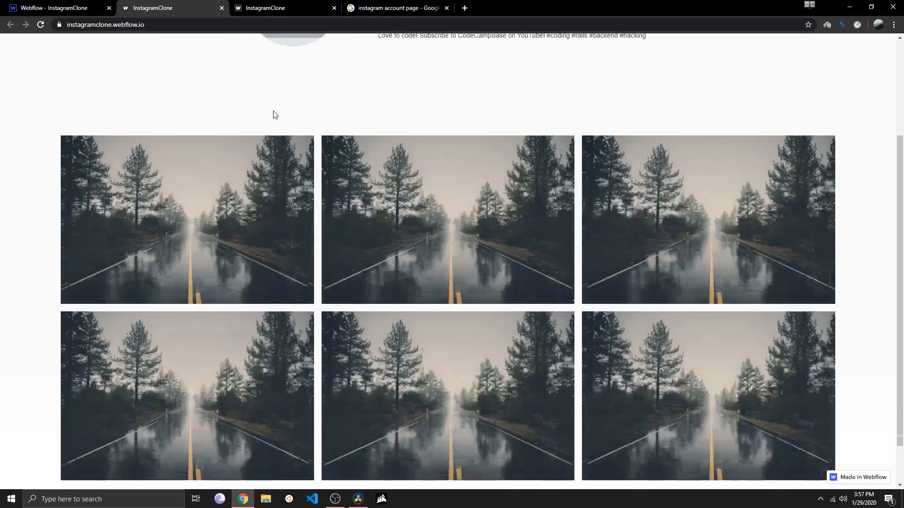
scroll(272, 123, up, 3)
scroll(272, 123, down, 1)
scroll(270, 124, up, 1)
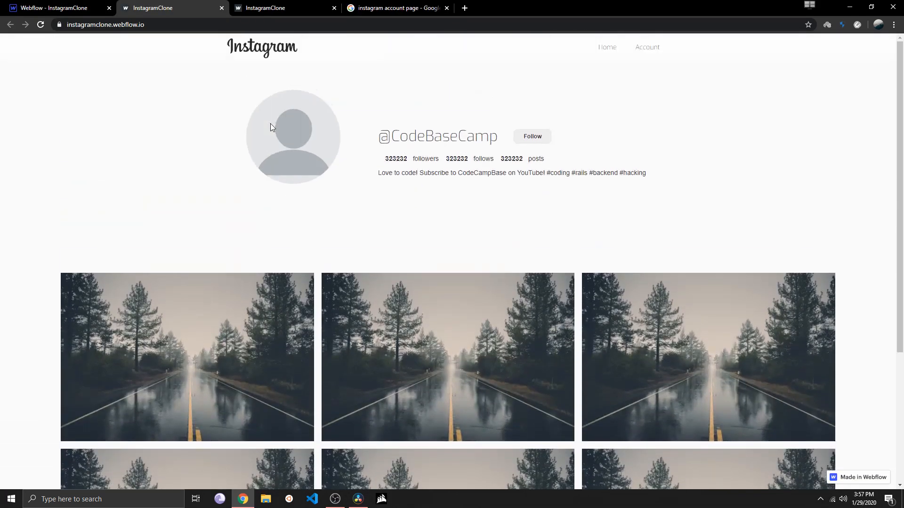
scroll(266, 123, down, 3)
scroll(266, 123, up, 3)
scroll(340, 176, down, 4)
scroll(335, 181, up, 4)
Narrow the browser window to check the published page's responsive layout, and maximize it again
click(871, 7)
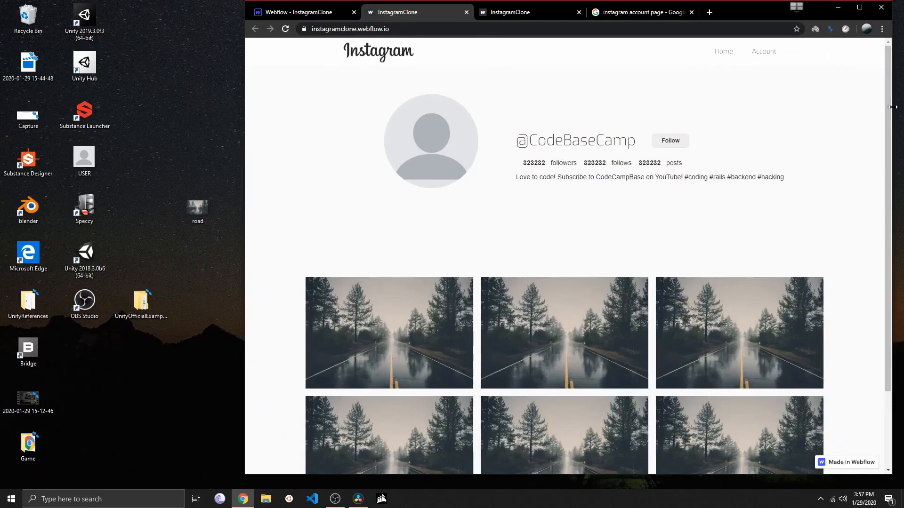
drag(890, 111, 781, 134)
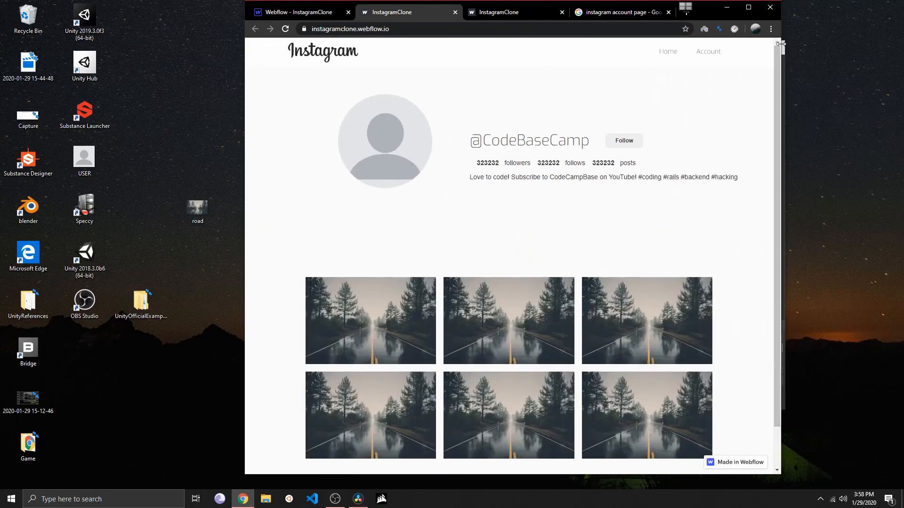
click(752, 10)
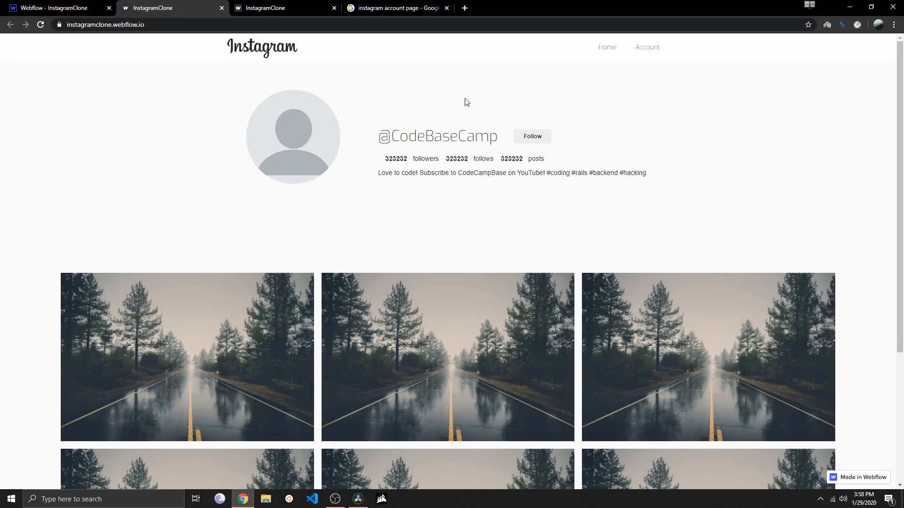
Return to the Webflow project and set the profile bio paragraph's font to Exo
click(45, 10)
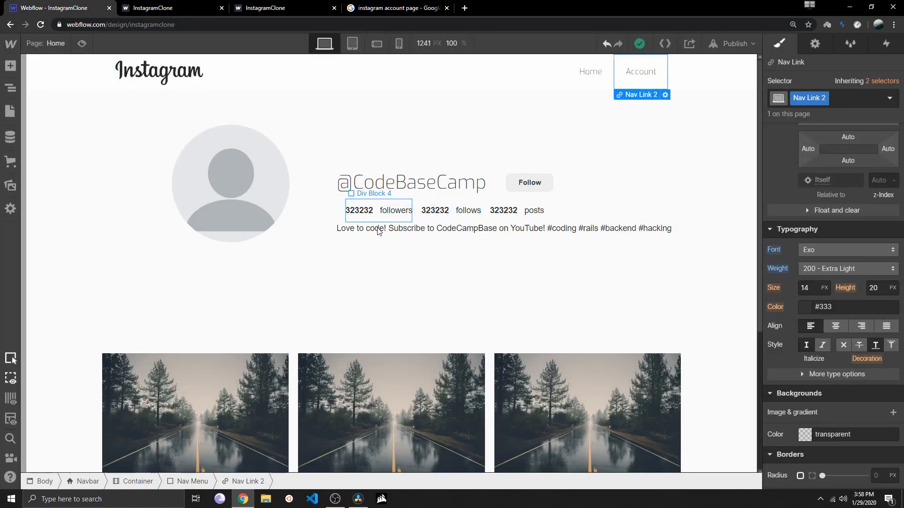
click(414, 231)
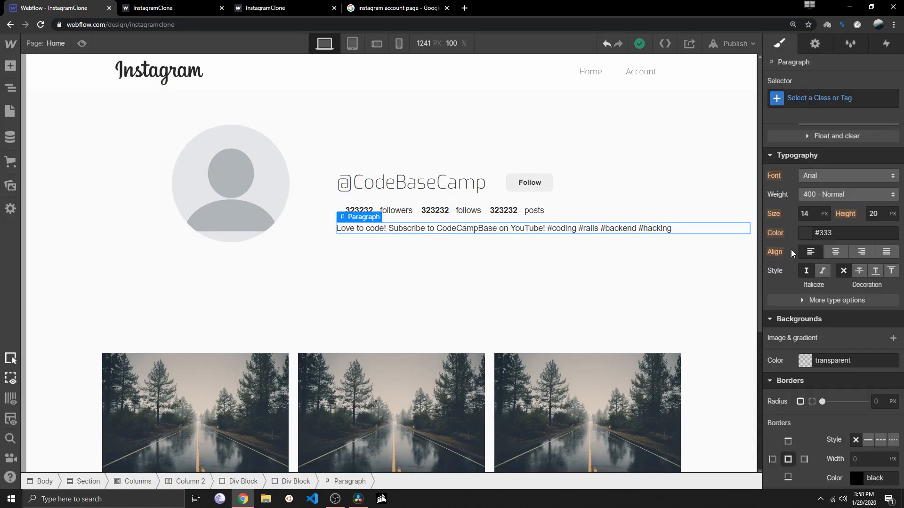
click(816, 190)
click(774, 181)
click(800, 182)
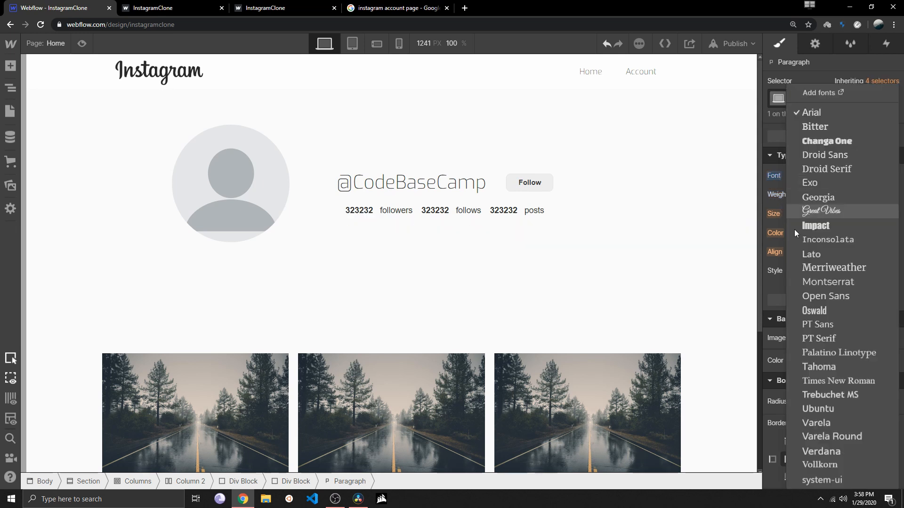
click(814, 184)
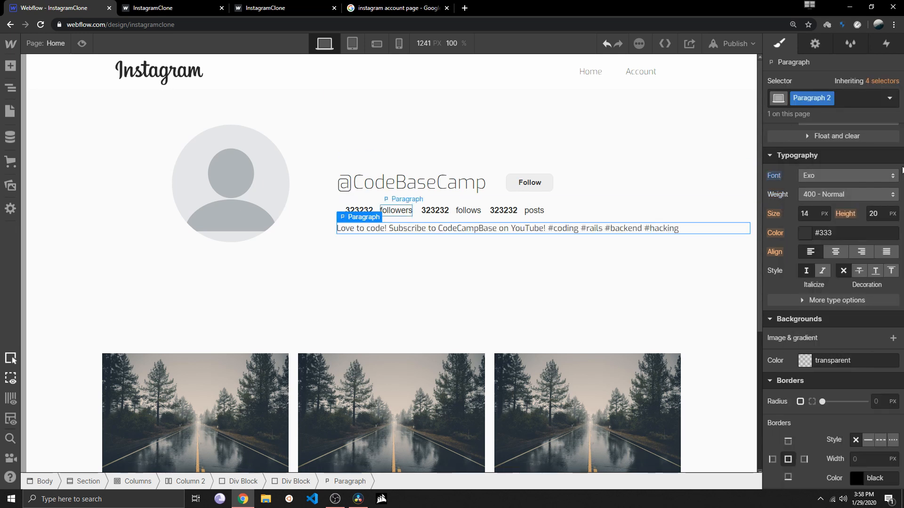
Set the font of the followers, follows and posts labels in the profile header to Exo
click(821, 174)
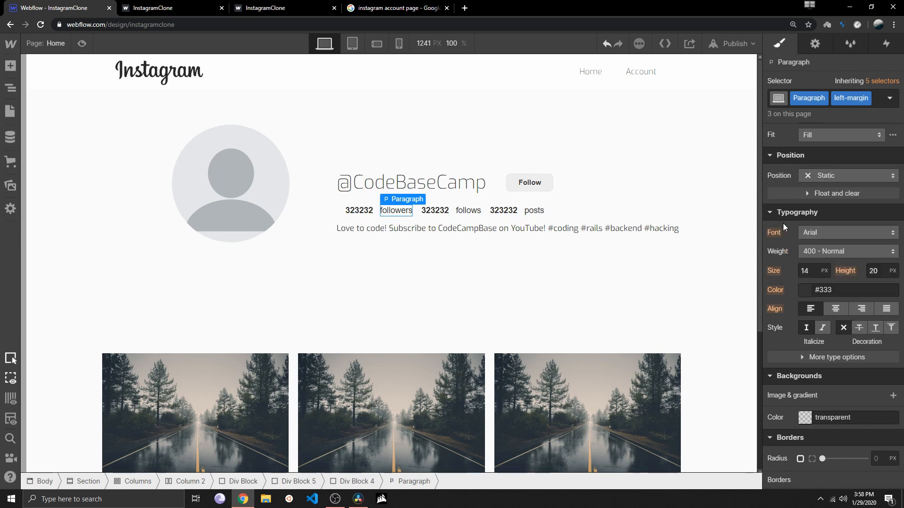
click(817, 233)
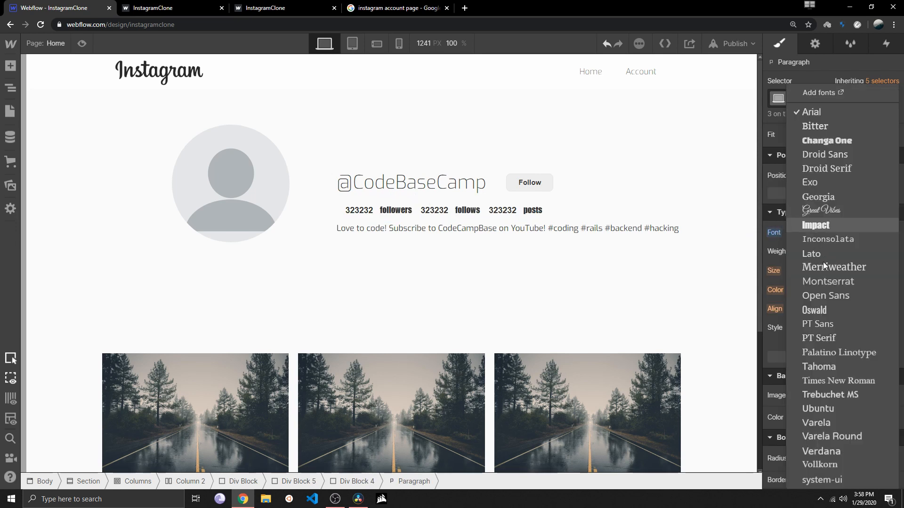
click(821, 180)
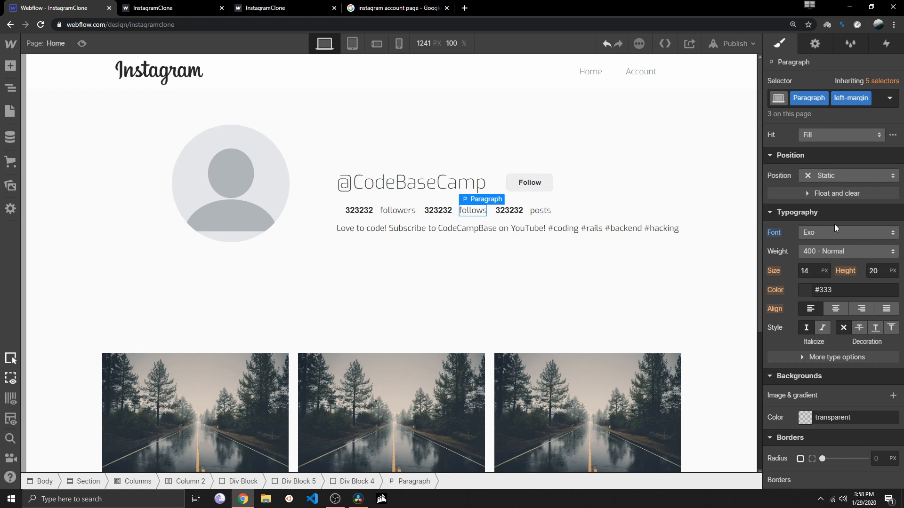
click(825, 231)
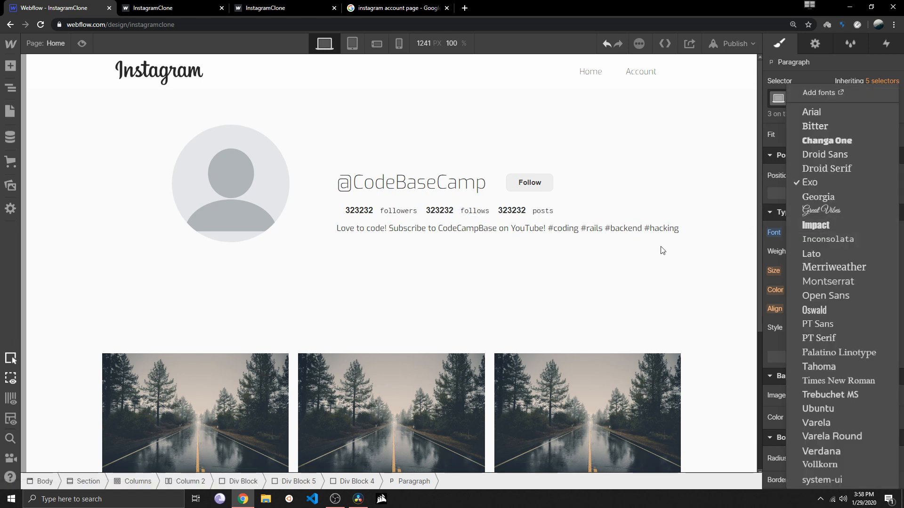
click(590, 287)
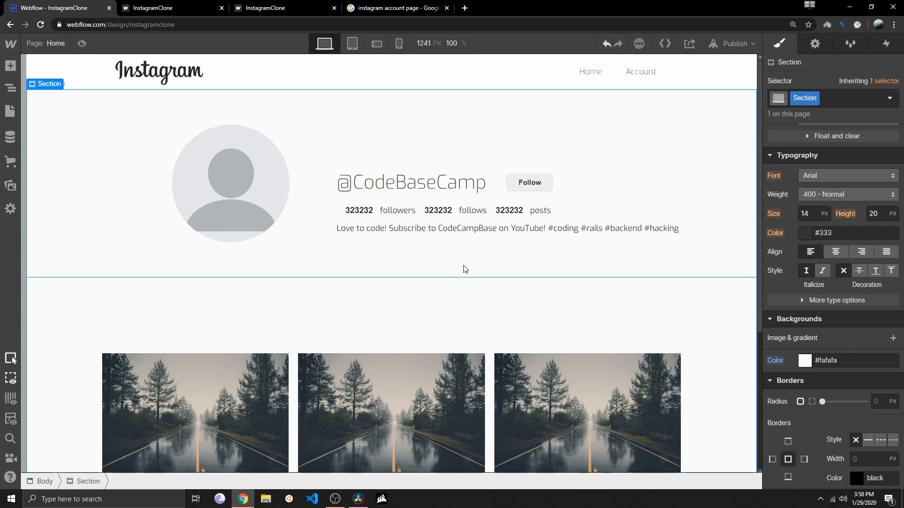
scroll(463, 268, down, 3)
scroll(463, 268, up, 4)
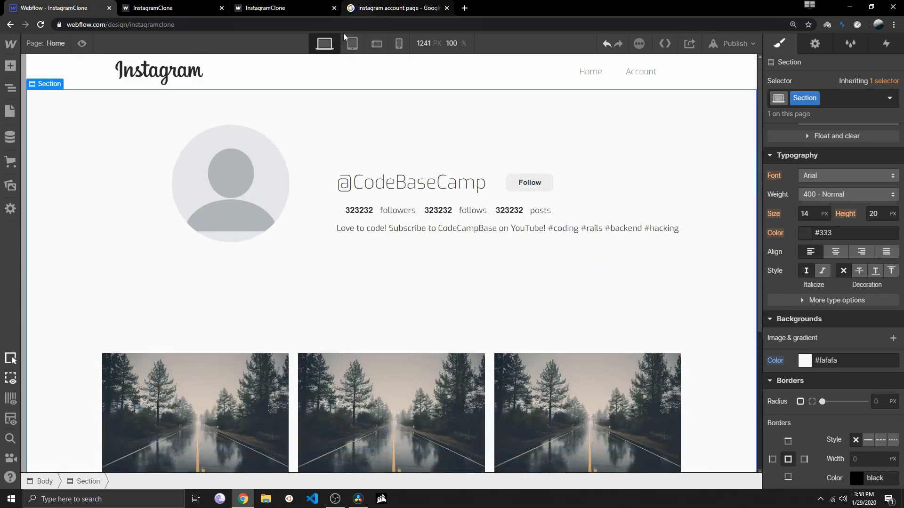